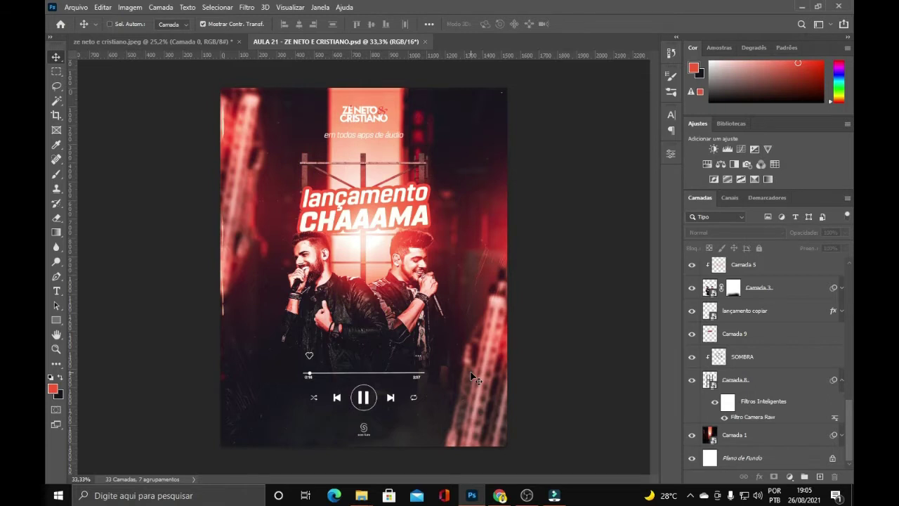
Review the 1532 x 1914 px, 100 ppi preset in the new document settings without creating a document
{"action": "key", "text": "ctrl+n"}
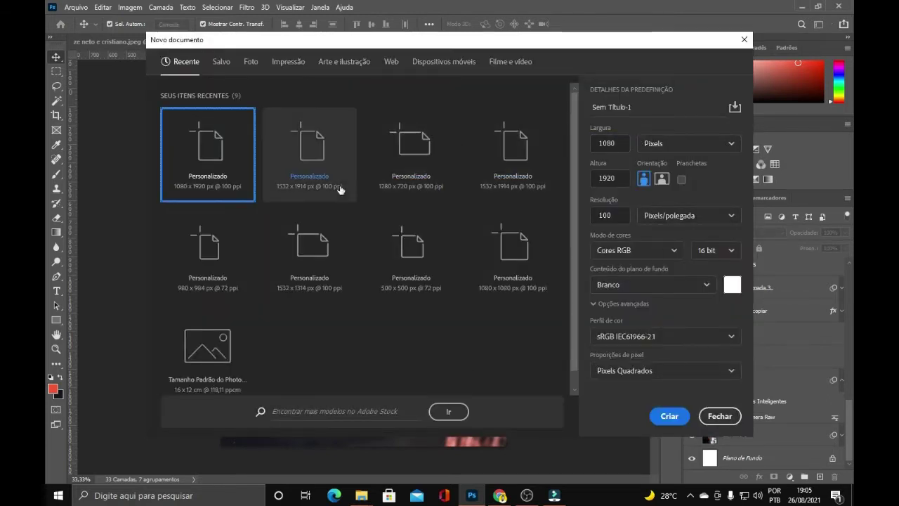
{"action": "left_click", "coordinate": [313, 190]}
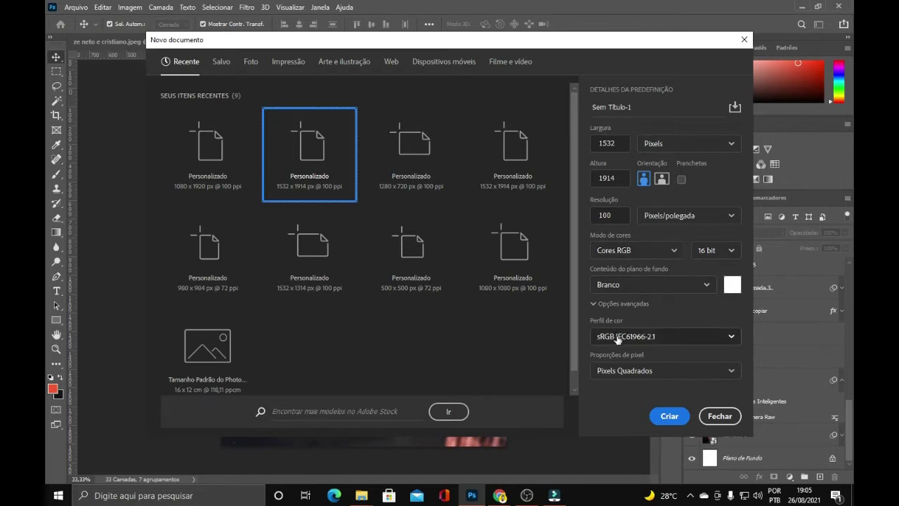
{"action": "left_click", "coordinate": [705, 421]}
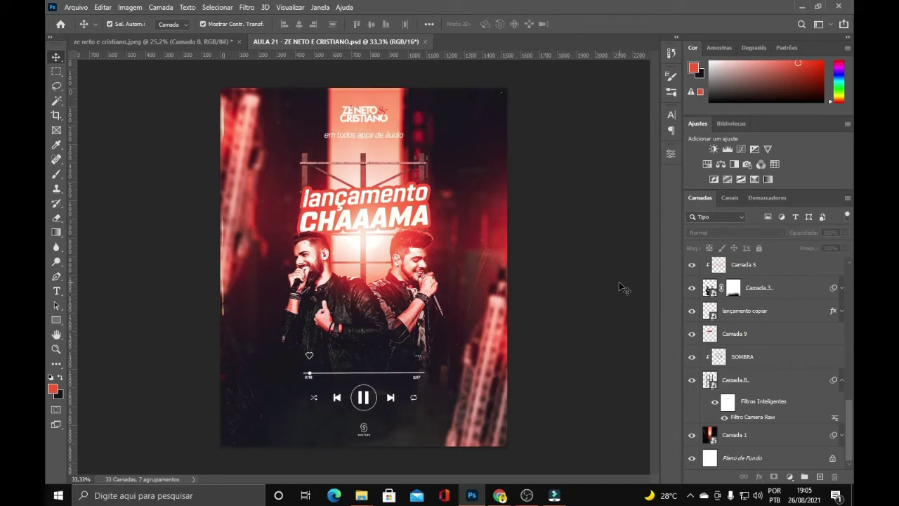
{"action": "key", "text": "ctrl+n"}
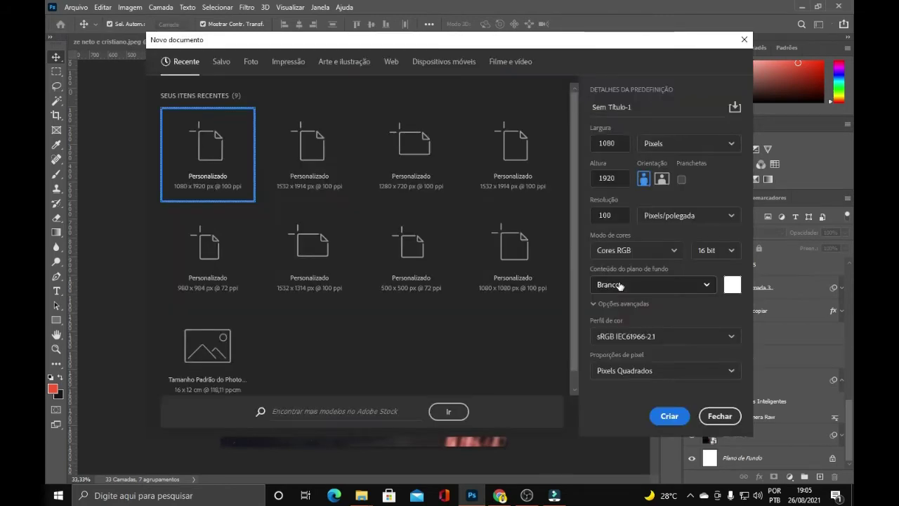
{"action": "left_click", "coordinate": [730, 416]}
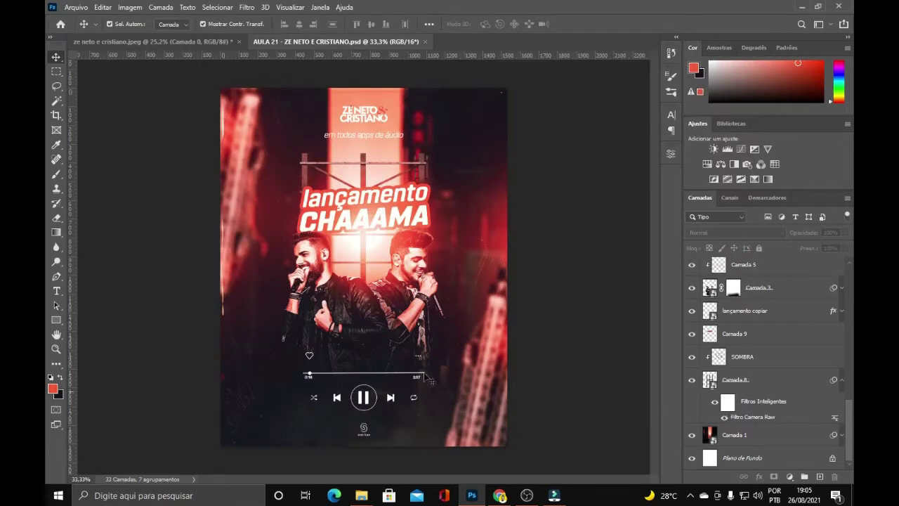
Create a red filled 1532 x 1532 px square on the poster with the Rectangle tool
{"action": "left_click", "coordinate": [56, 319]}
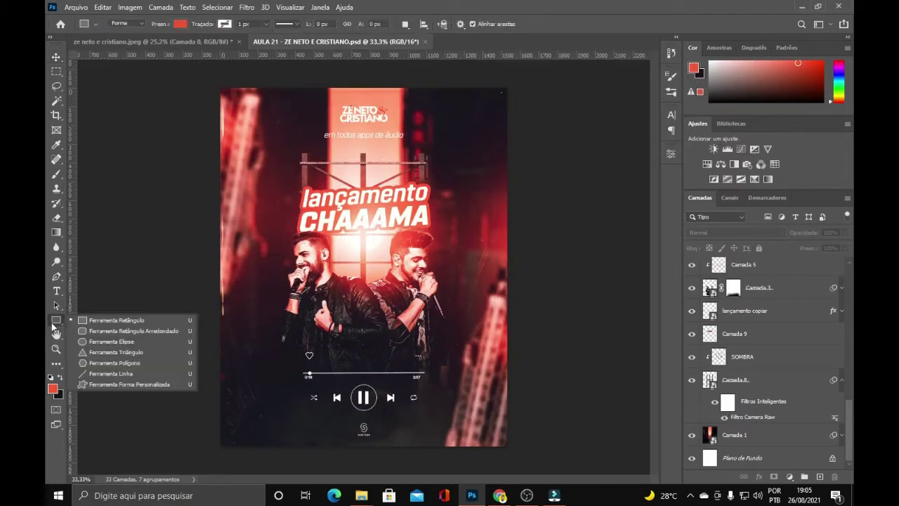
{"action": "left_click", "coordinate": [100, 322]}
{"action": "left_click", "coordinate": [267, 285]}
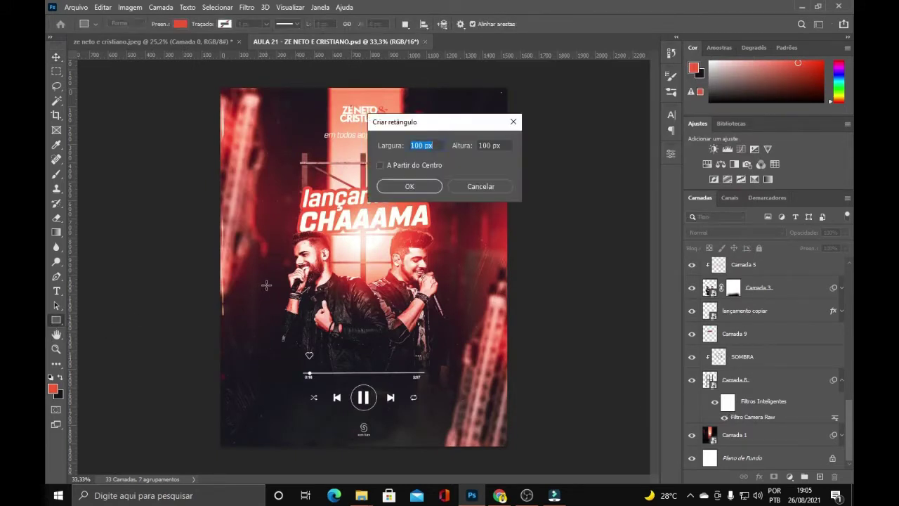
{"action": "type", "text": "1532"}
{"action": "key", "text": "Tab"}
{"action": "type", "text": "1532"}
{"action": "key", "text": "Return"}
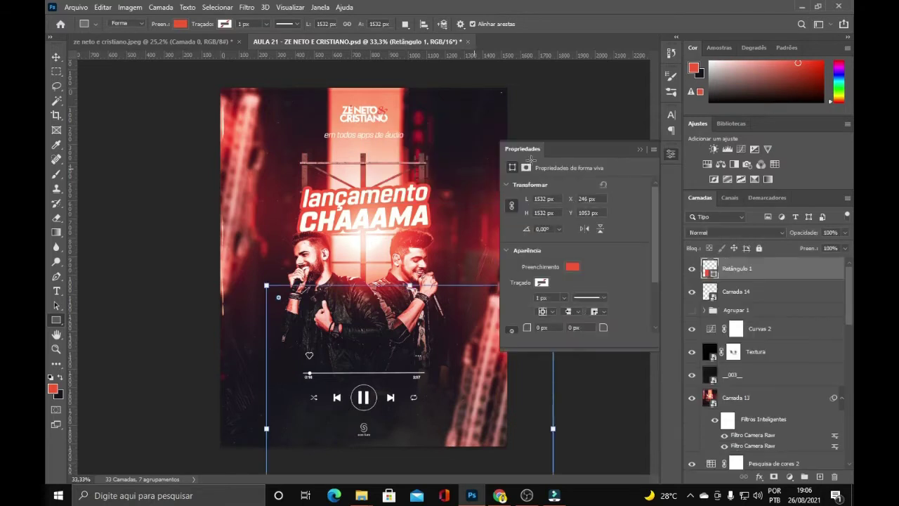
{"action": "left_click", "coordinate": [639, 149]}
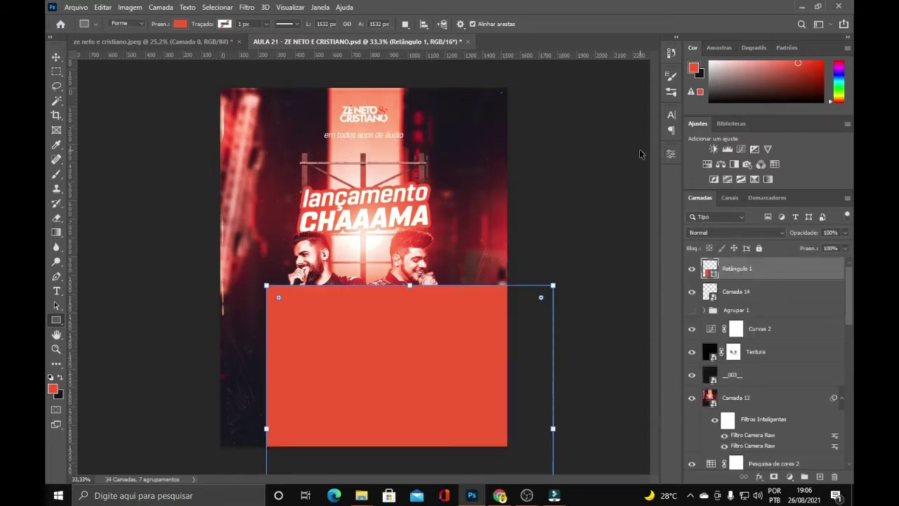
Centre the red square horizontally and vertically on the canvas, and clear the selection
{"action": "key", "text": "ctrl+a"}
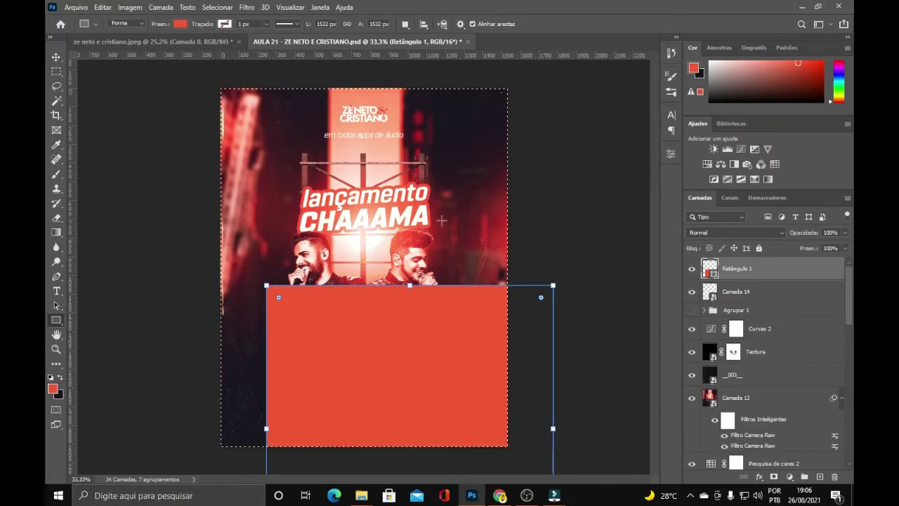
{"action": "key", "text": "v"}
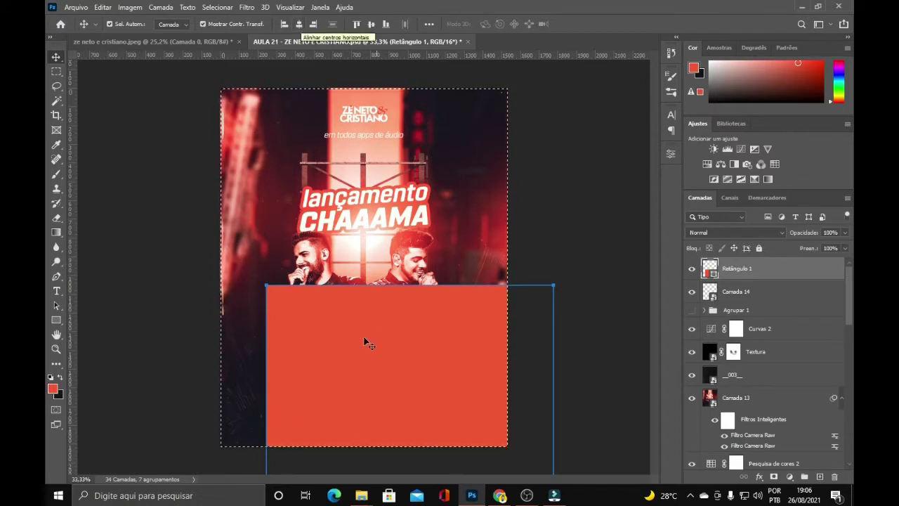
{"action": "left_click", "coordinate": [298, 24]}
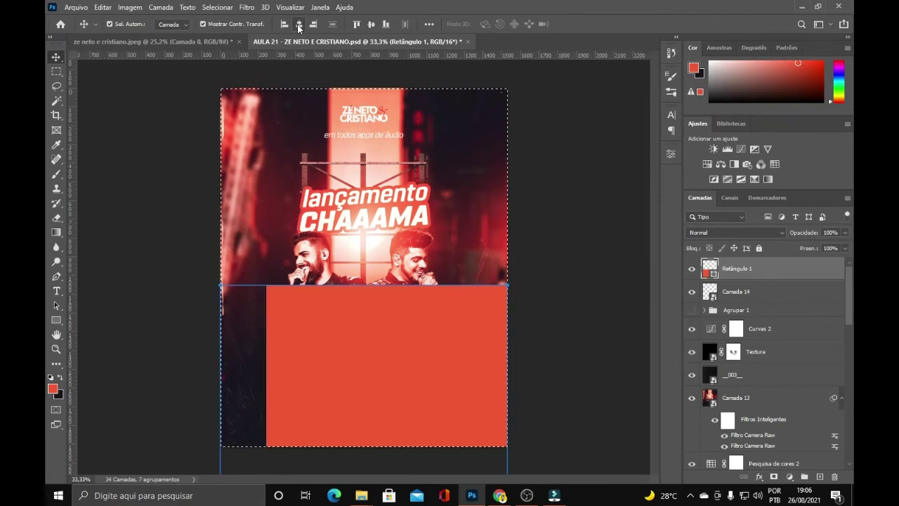
{"action": "left_click", "coordinate": [372, 27]}
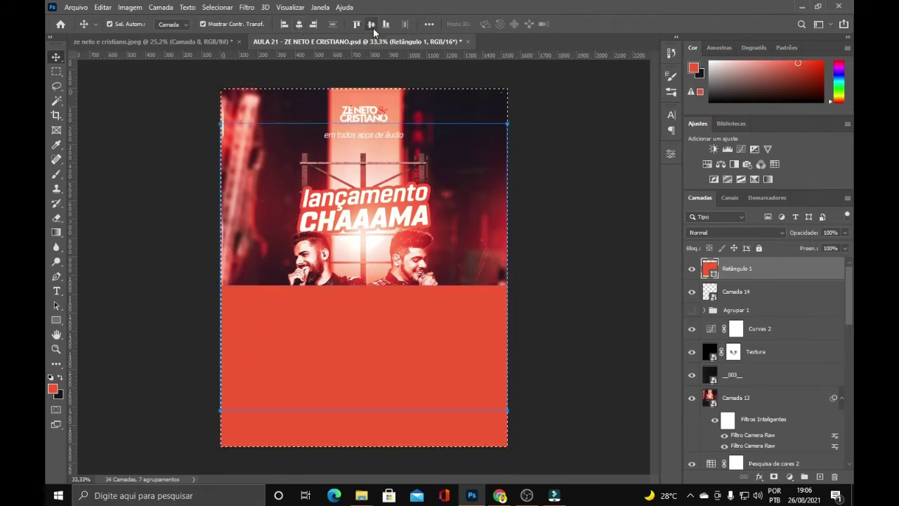
{"action": "key", "text": "ctrl+d"}
{"action": "key", "text": "ctrl+t"}
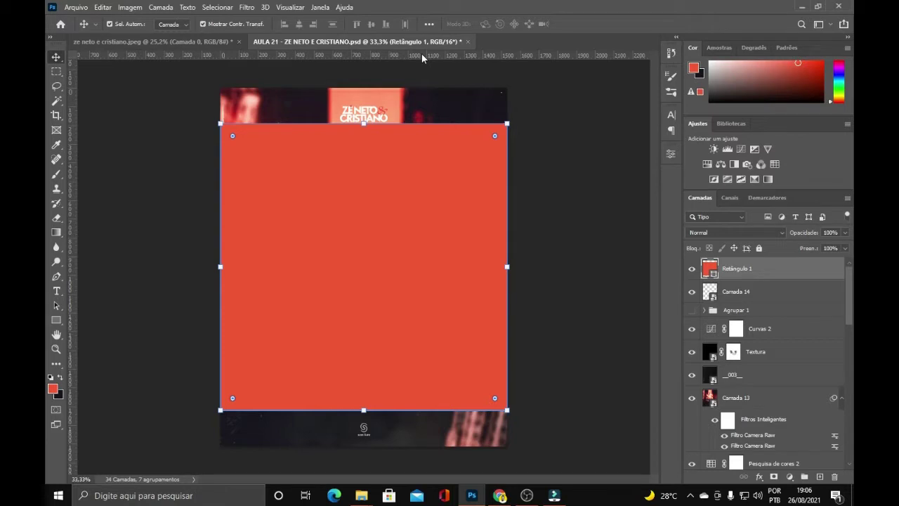
Place horizontal guides along the upper and lower edges of the red square
{"action": "key", "text": "ctrl+r"}
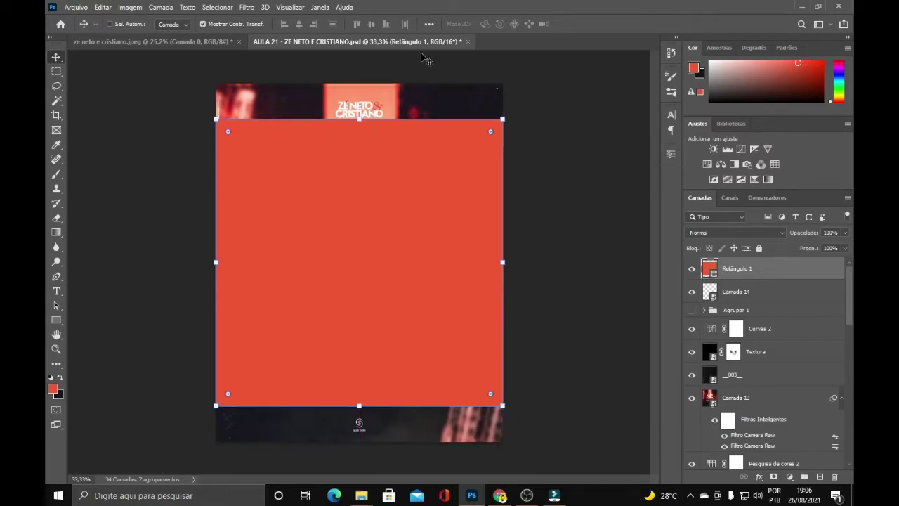
{"action": "key", "text": "ctrl+r"}
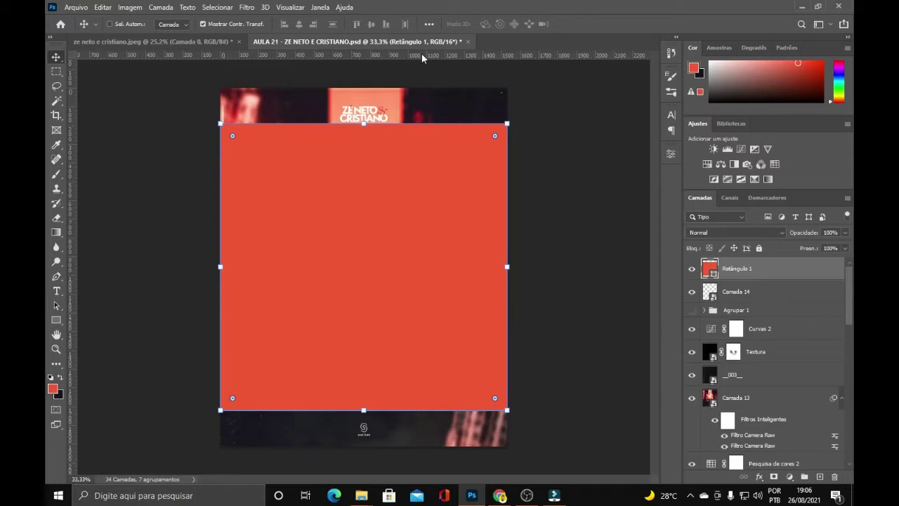
{"action": "left_click_drag", "start_coordinate": [422, 55], "coordinate": [435, 121]}
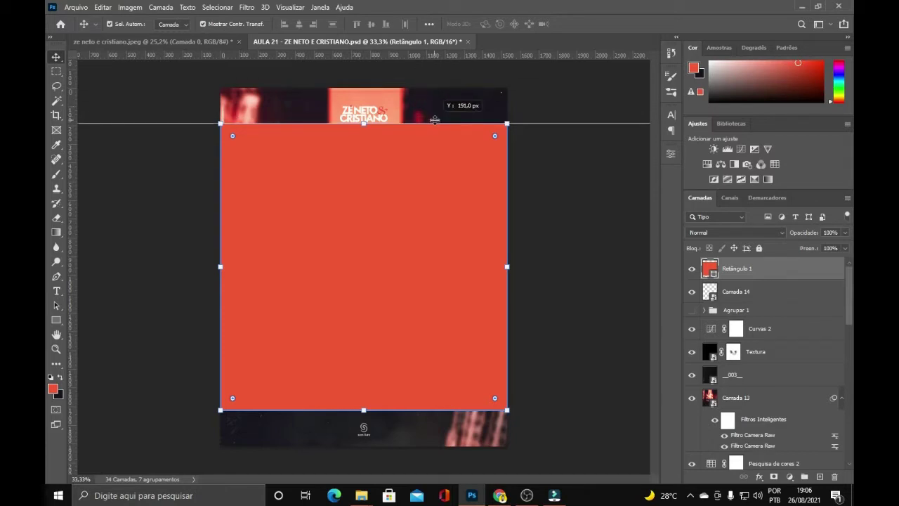
{"action": "left_click_drag", "start_coordinate": [435, 120], "coordinate": [435, 122]}
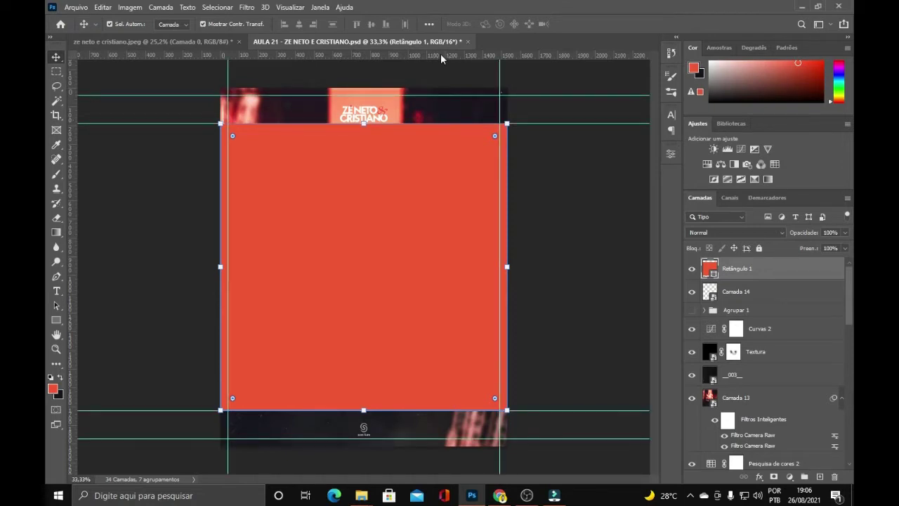
{"action": "left_click_drag", "start_coordinate": [440, 53], "coordinate": [487, 411]}
Delete the red square's layer and keep the guides around the feed-crop area
{"action": "key", "text": "ctrl+e"}
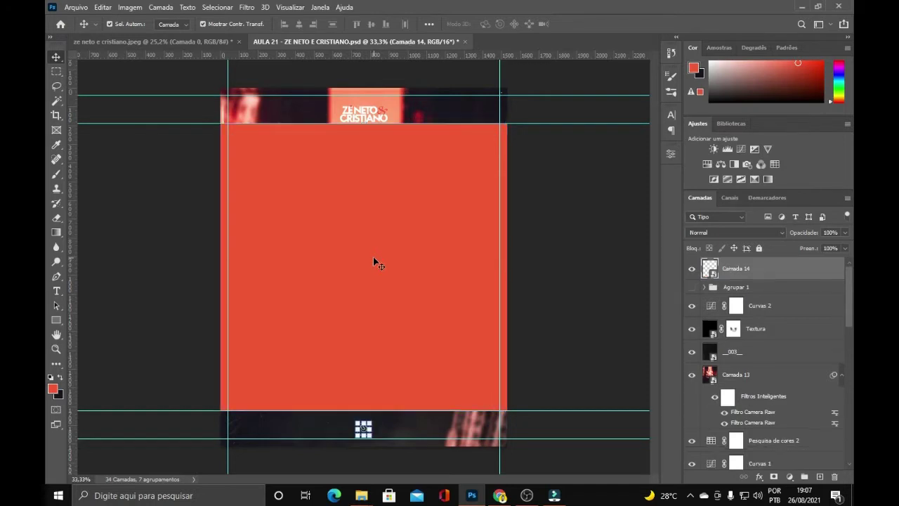
{"action": "key", "text": "ctrl+z"}
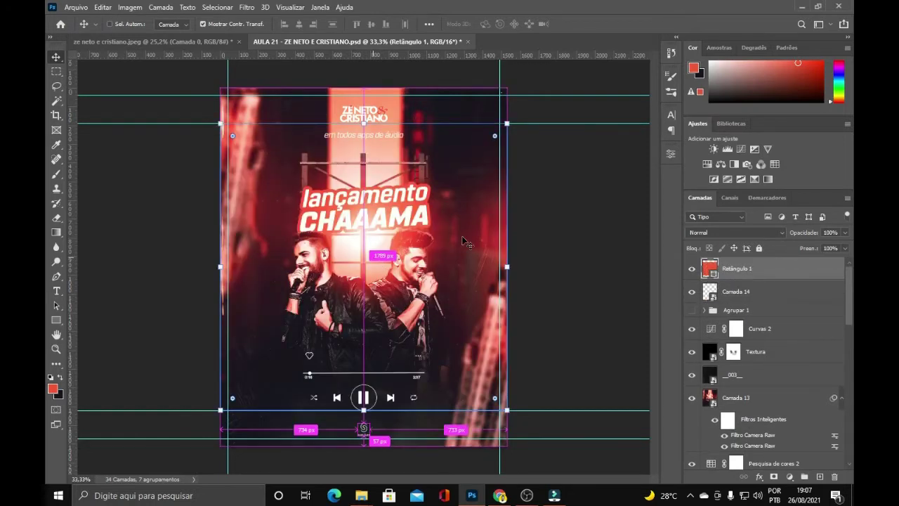
{"action": "key", "text": "ctrl+e"}
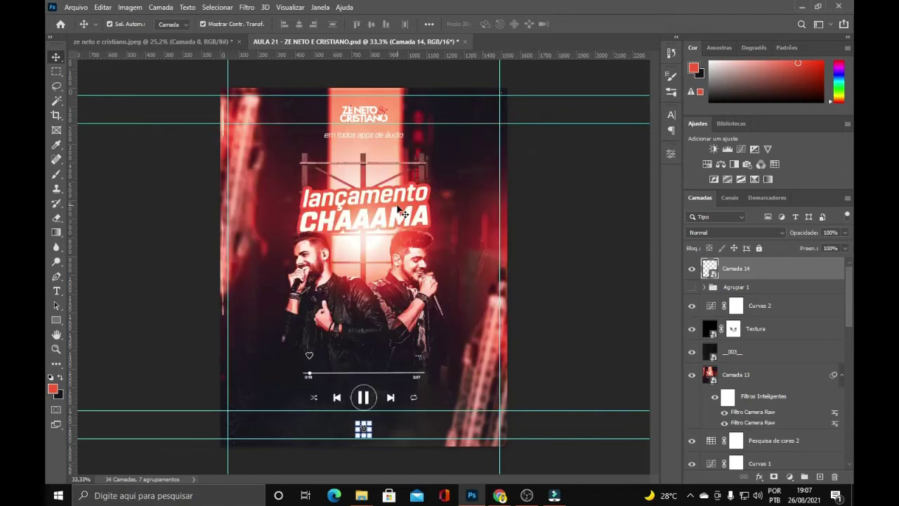
Review the margin settings for a new guide layout, cancel it, and hide the guides
{"action": "left_click", "coordinate": [290, 7]}
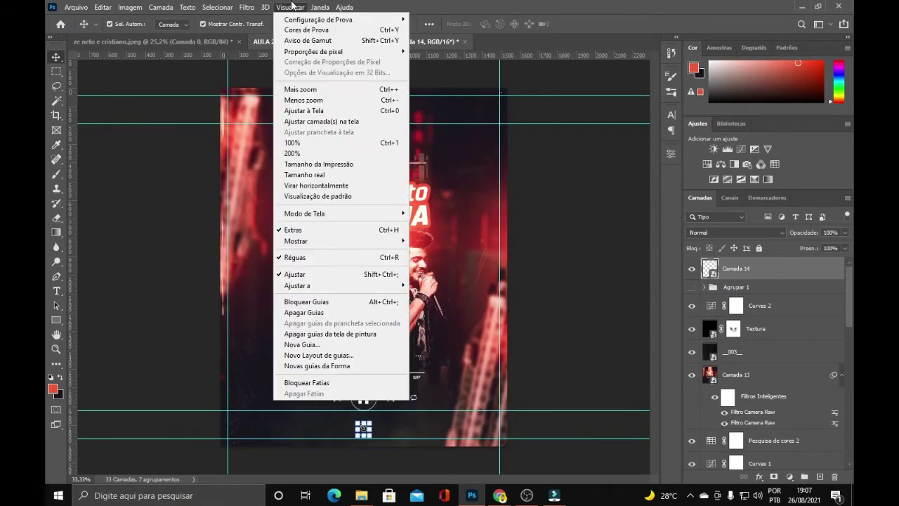
{"action": "left_click", "coordinate": [322, 358]}
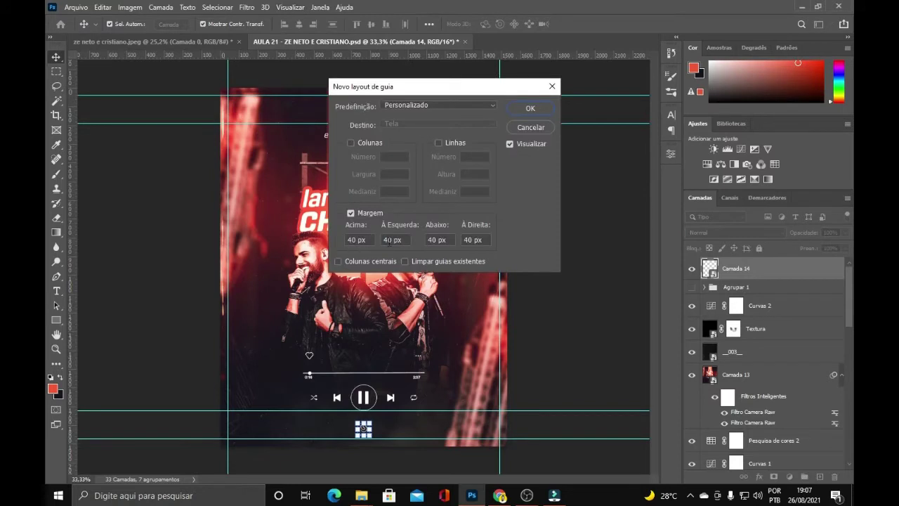
{"action": "left_click", "coordinate": [538, 127]}
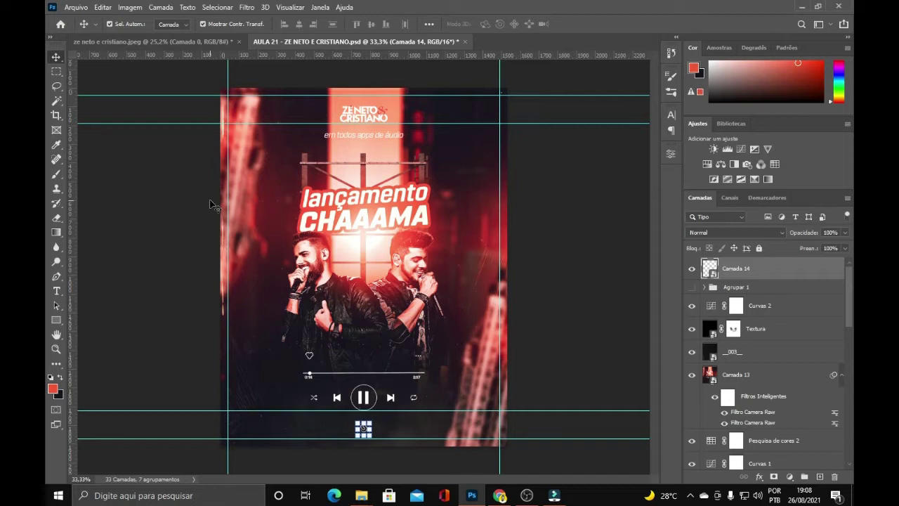
{"action": "key", "text": "ctrl"}
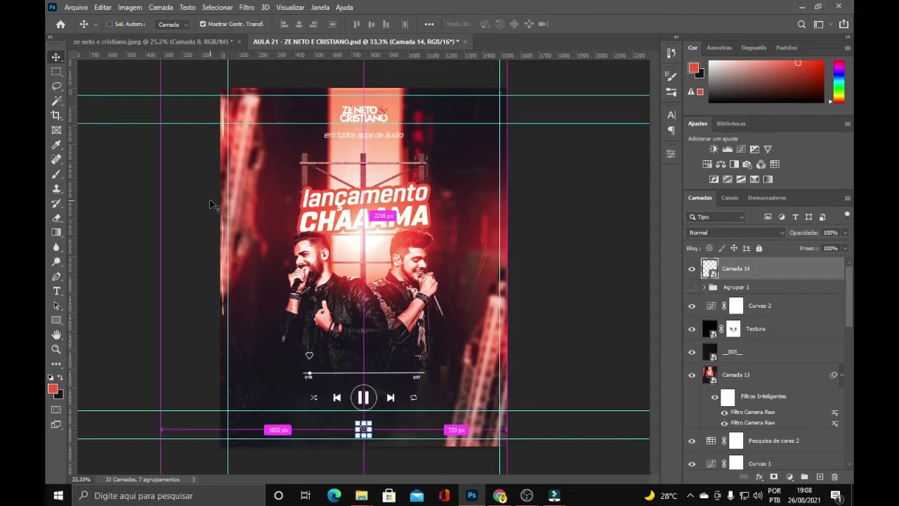
{"action": "key", "text": "ctrl+semicolon"}
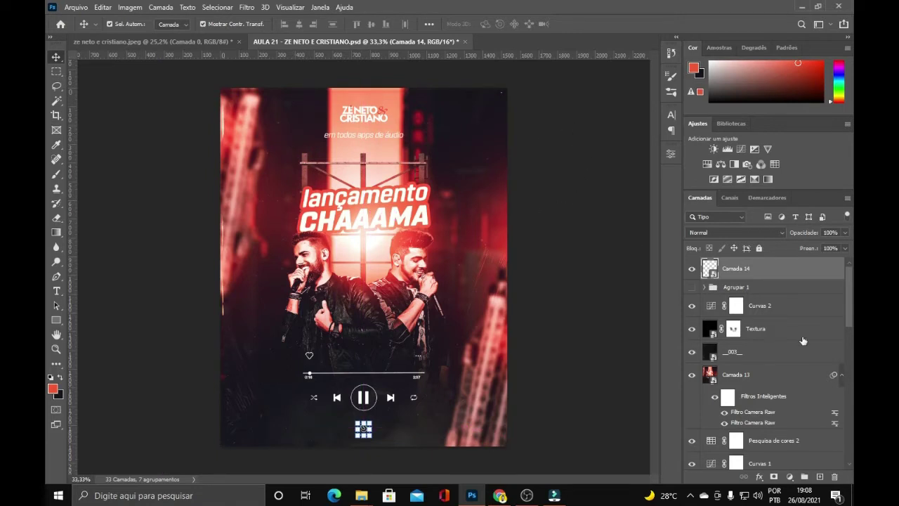
Hide every layer and group above the white Plano de Fundo background layer
{"action": "left_click", "coordinate": [692, 269]}
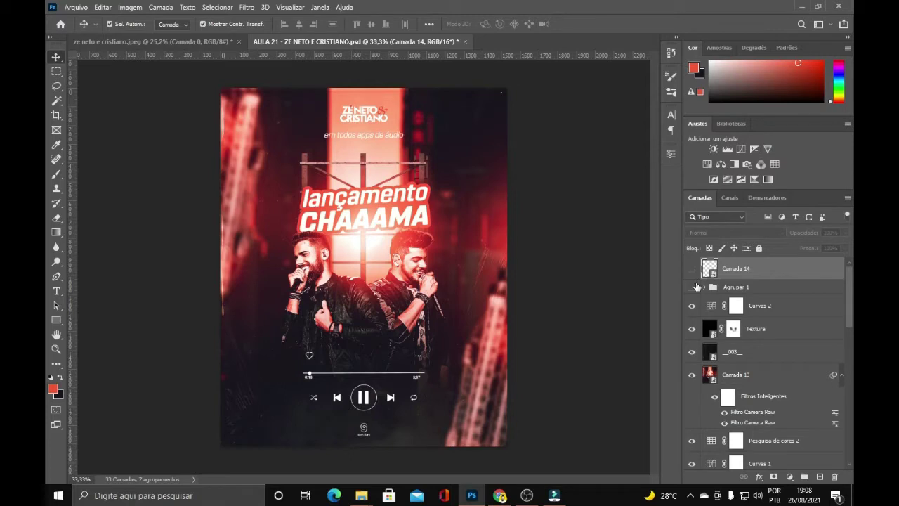
{"action": "left_click", "coordinate": [692, 270]}
{"action": "left_click_drag", "start_coordinate": [692, 279], "coordinate": [692, 465]}
{"action": "scroll", "coordinate": [694, 380], "scroll_direction": "down", "scroll_amount": 2}
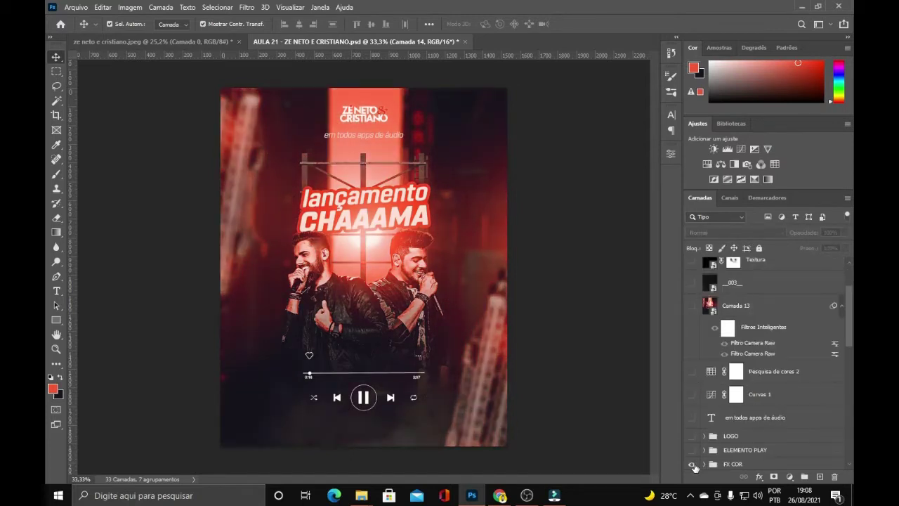
{"action": "scroll", "coordinate": [735, 429], "scroll_direction": "down", "scroll_amount": 3}
{"action": "left_click_drag", "start_coordinate": [692, 294], "coordinate": [692, 460]}
{"action": "scroll", "coordinate": [692, 394], "scroll_direction": "down", "scroll_amount": 3}
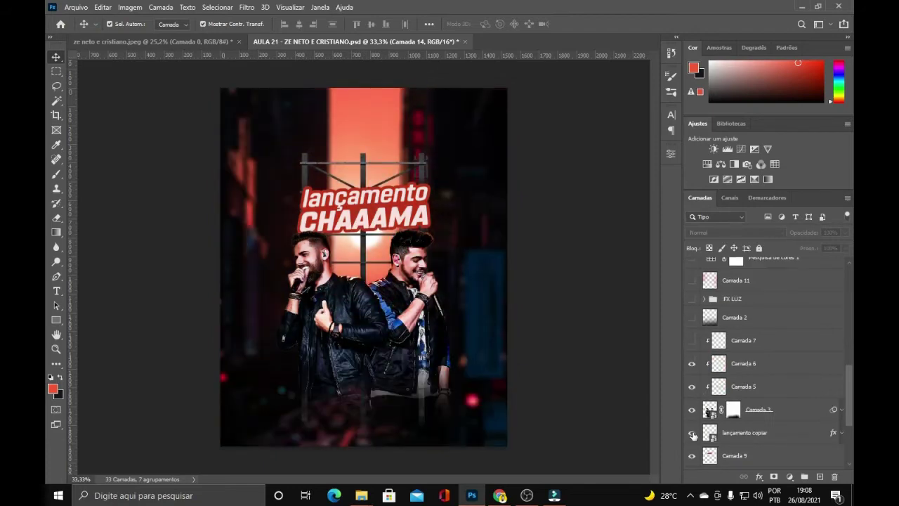
{"action": "left_click_drag", "start_coordinate": [692, 337], "coordinate": [692, 434]}
{"action": "scroll", "coordinate": [693, 422], "scroll_direction": "down", "scroll_amount": 3}
{"action": "left_click", "coordinate": [693, 380]}
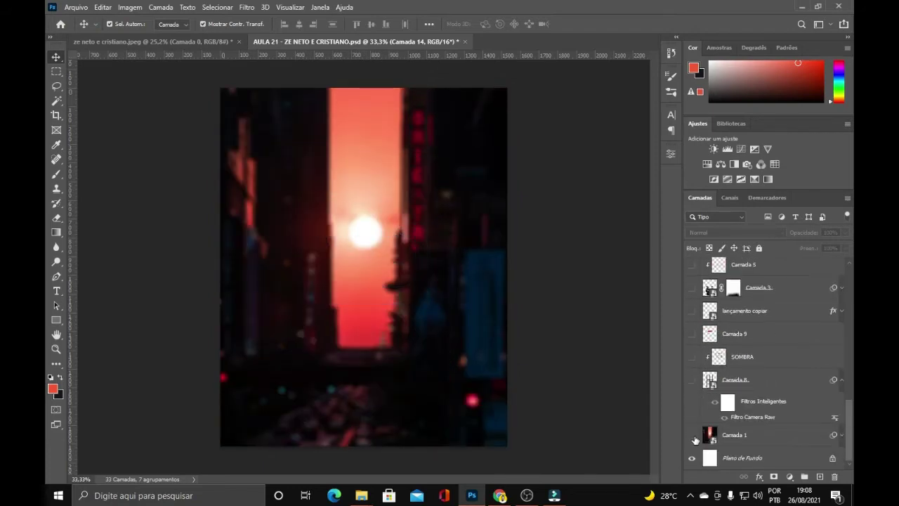
{"action": "left_click", "coordinate": [693, 435]}
Close the web browser, Wondershare Filmora and the open folder windows, and return to Photoshop
{"action": "key", "text": "alt+Tab"}
{"action": "key", "text": "alt+Tab"}
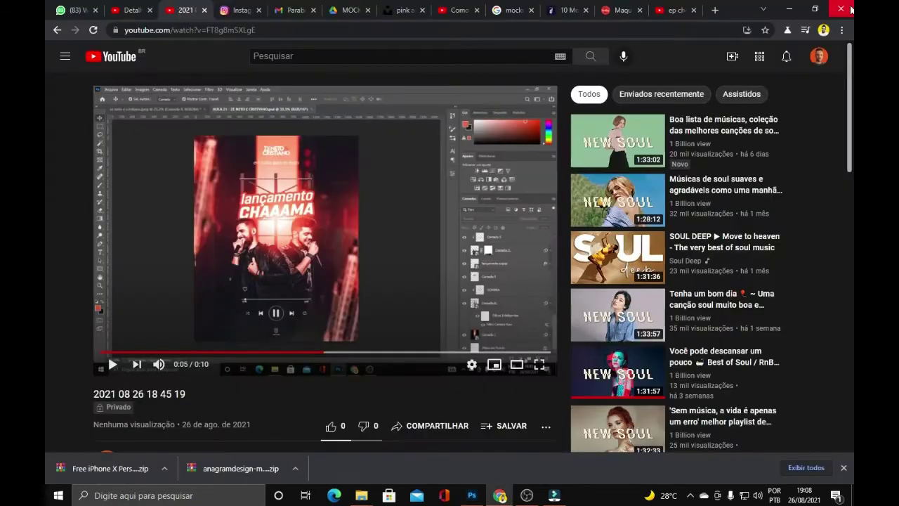
{"action": "key", "text": "alt+F4"}
{"action": "key", "text": "alt+Tab"}
{"action": "key", "text": "alt+Tab"}
{"action": "key", "text": "alt+F4"}
{"action": "key", "text": "alt+Tab"}
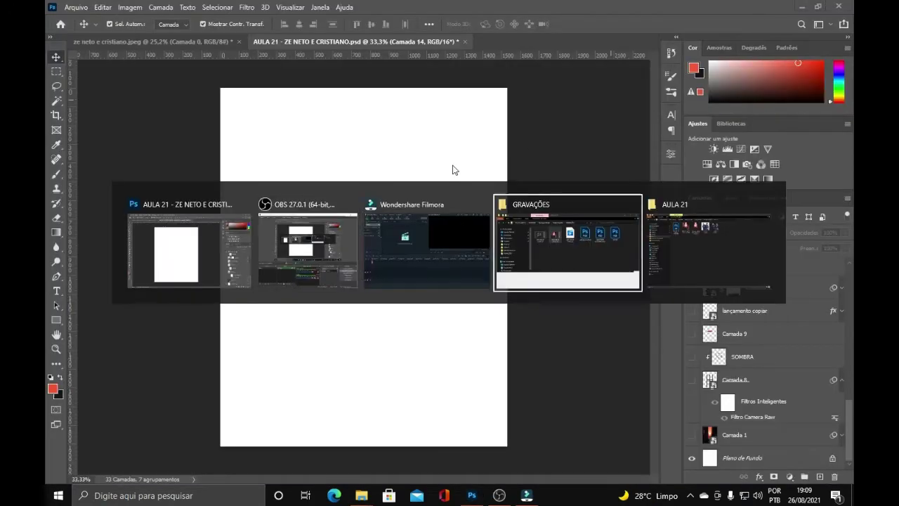
{"action": "key", "text": "alt+F4"}
{"action": "key", "text": "alt+Tab"}
{"action": "key", "text": "alt+F4"}
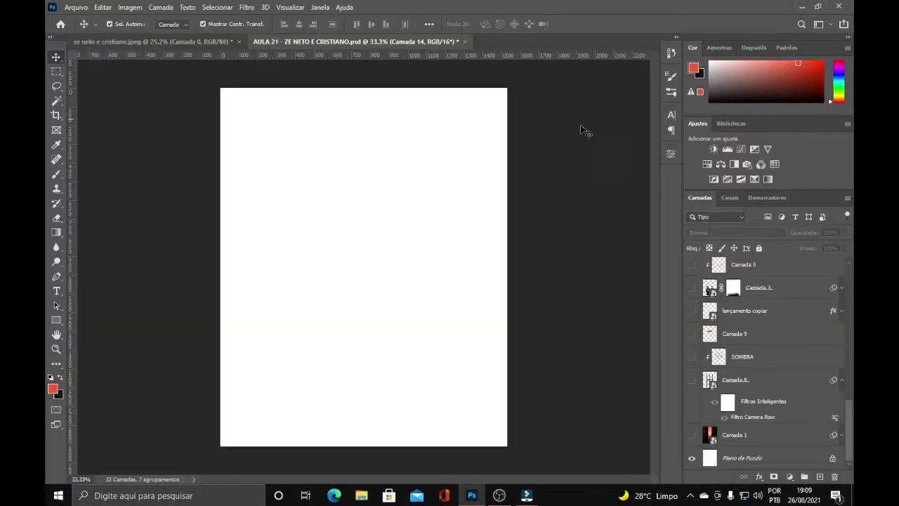
{"action": "key", "text": "alt+Tab"}
{"action": "key", "text": "alt+Tab"}
{"action": "key", "text": "alt+F4"}
{"action": "key", "text": "alt+Tab"}
{"action": "left_click", "coordinate": [343, 246]}
Show the city sunset layer Camada 1, expand its effects, and turn off its smart filters
{"action": "left_click", "coordinate": [693, 437]}
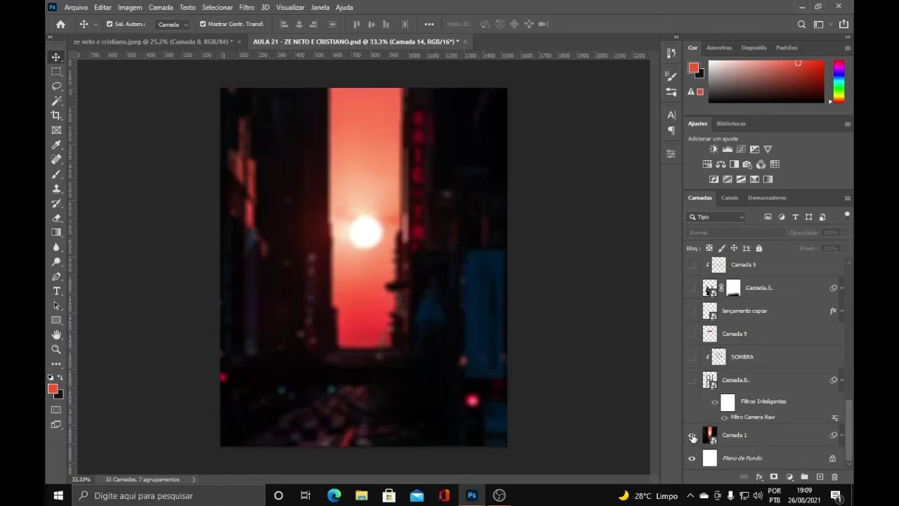
{"action": "left_click", "coordinate": [840, 435]}
{"action": "scroll", "coordinate": [801, 441], "scroll_direction": "down", "scroll_amount": 2}
{"action": "left_click", "coordinate": [714, 414]}
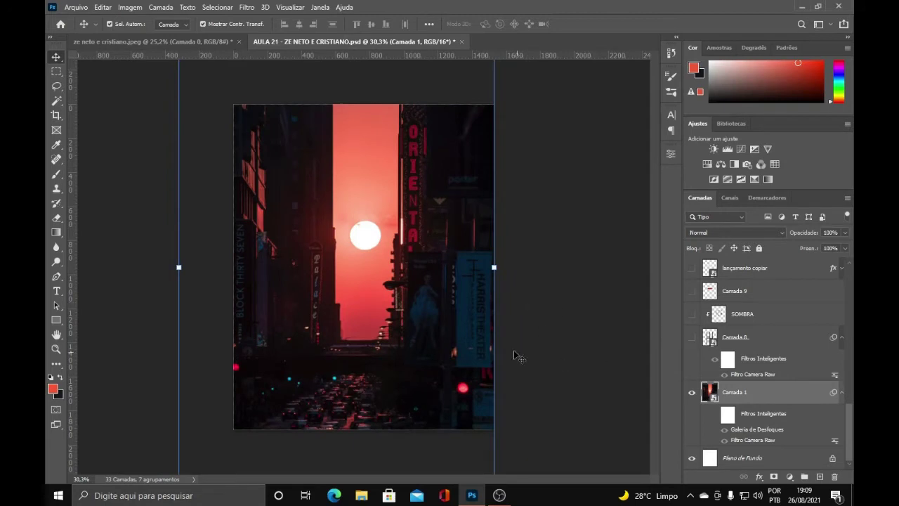
Try scaling the city sunset layer Camada 1 down and repositioning it over the centre of the canvas
{"action": "key", "text": "ctrl+t"}
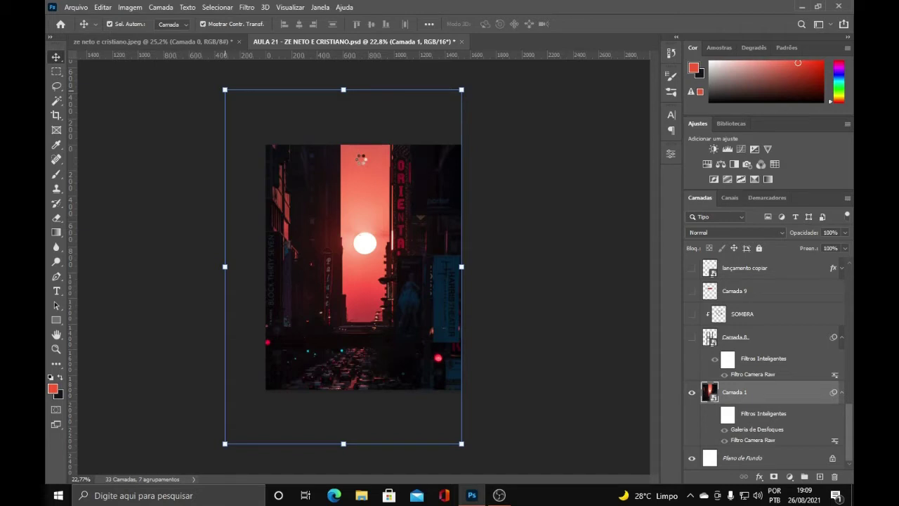
{"action": "left_click_drag", "start_coordinate": [361, 159], "coordinate": [380, 229]}
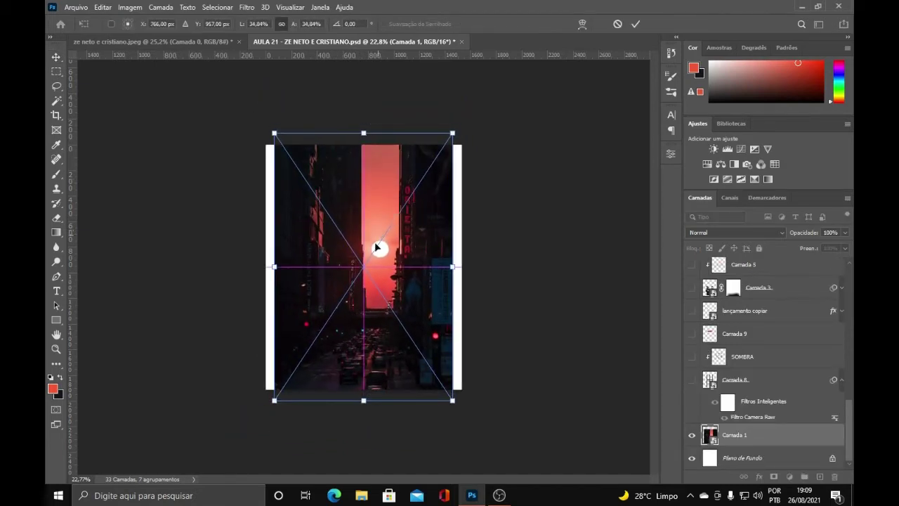
{"action": "scroll", "coordinate": [376, 247], "scroll_direction": "up", "scroll_amount": 2}
{"action": "left_click", "coordinate": [632, 27]}
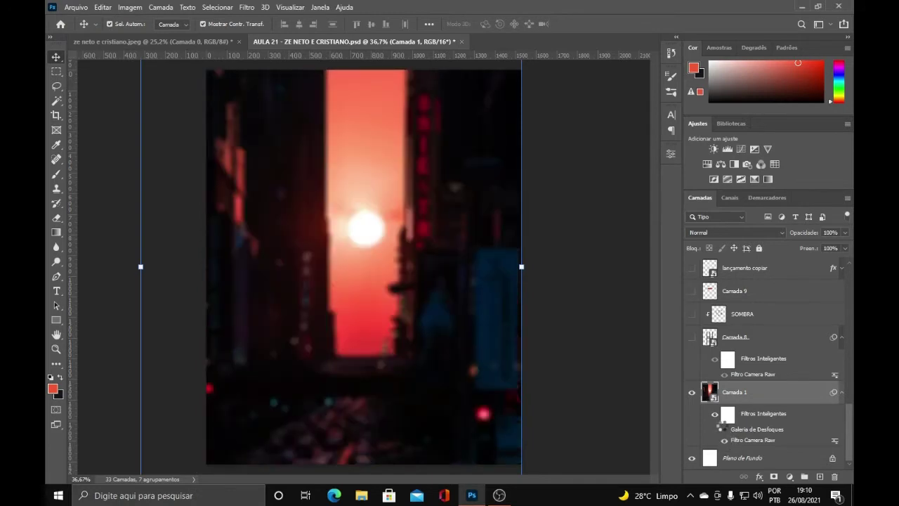
Turn off the Galeria de Desfoques filter on Camada 1, review its Camera Raw Básico settings, and cancel the dialog
{"action": "left_click", "coordinate": [722, 429]}
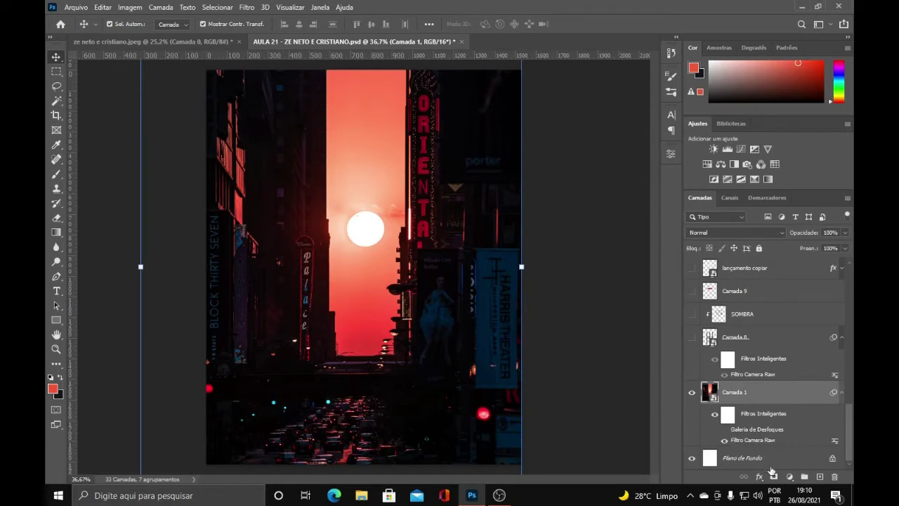
{"action": "double_click", "coordinate": [752, 439]}
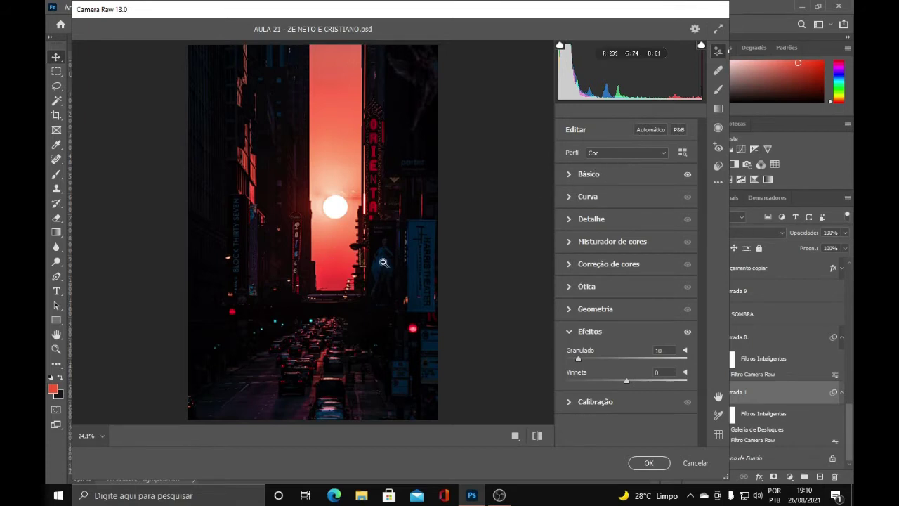
{"action": "left_click", "coordinate": [570, 179]}
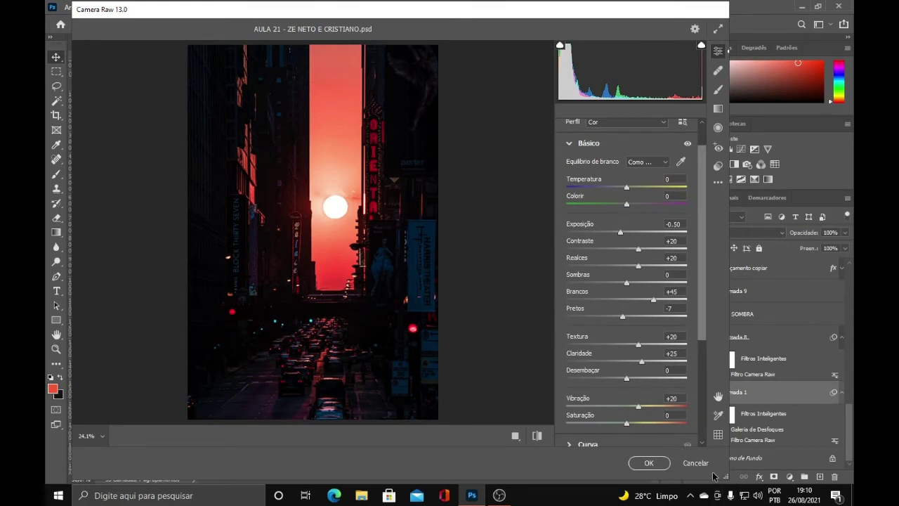
{"action": "left_click", "coordinate": [695, 463]}
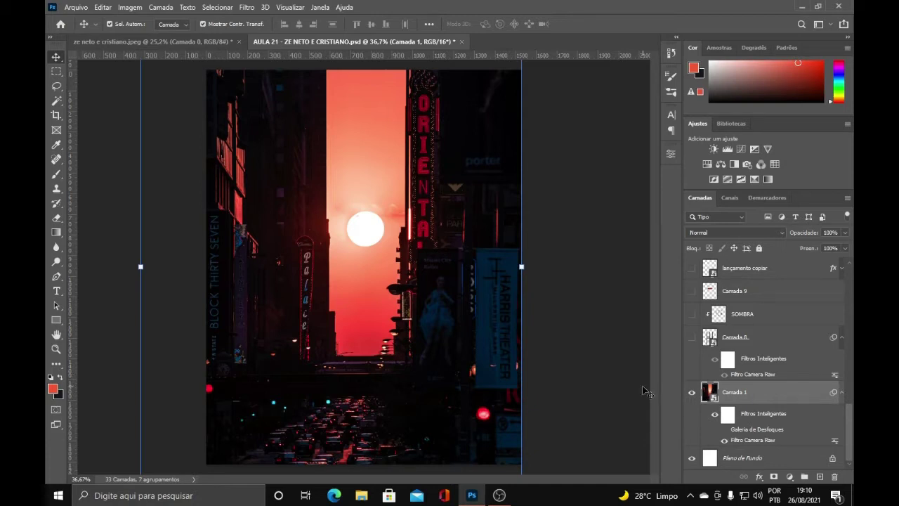
Look through the blur gallery filters, review the field blur settings applied to Camada 1, and cancel
{"action": "left_click", "coordinate": [246, 7]}
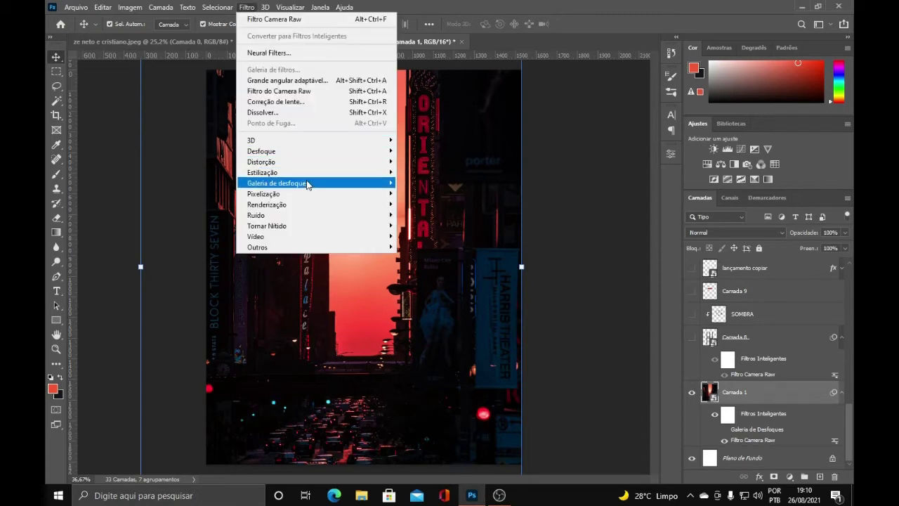
{"action": "mouse_move", "coordinate": [307, 182]}
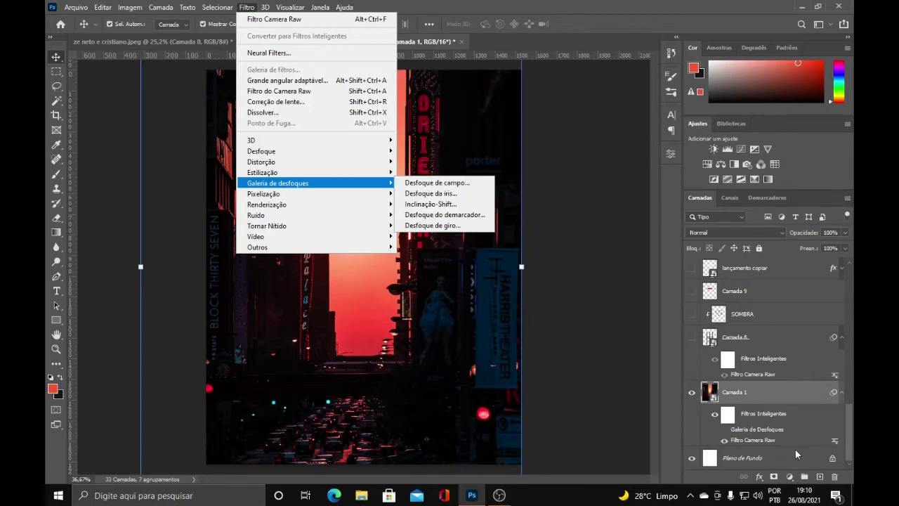
{"action": "left_click", "coordinate": [766, 433]}
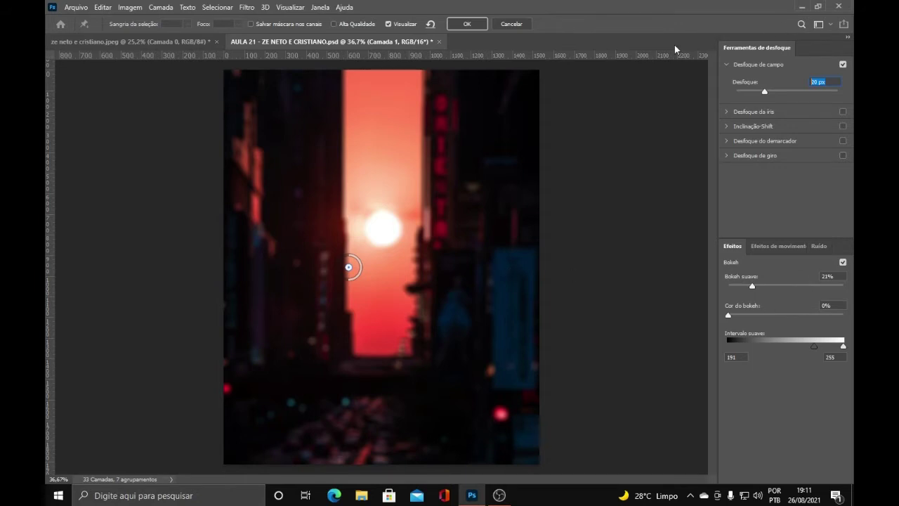
{"action": "left_click", "coordinate": [512, 24]}
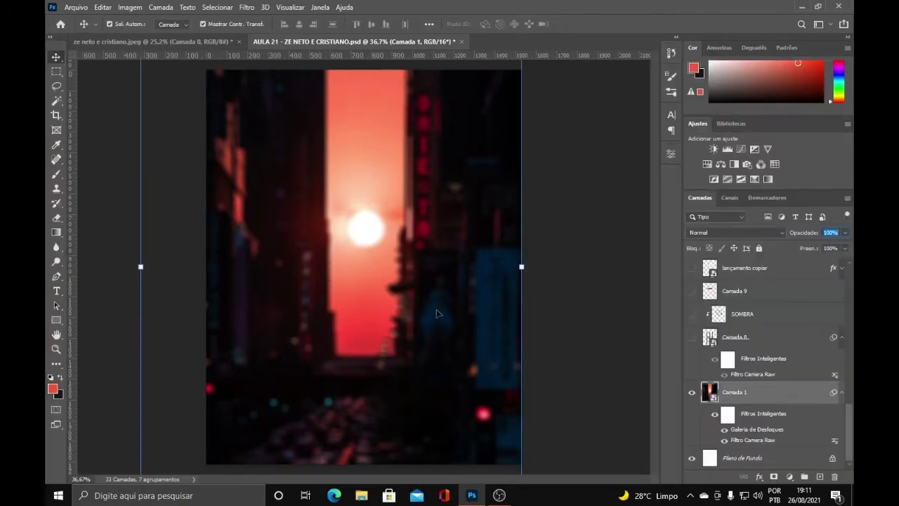
Deselect Camada 1 and collapse the smart filters listed under Camada 8
{"action": "left_click", "coordinate": [576, 338]}
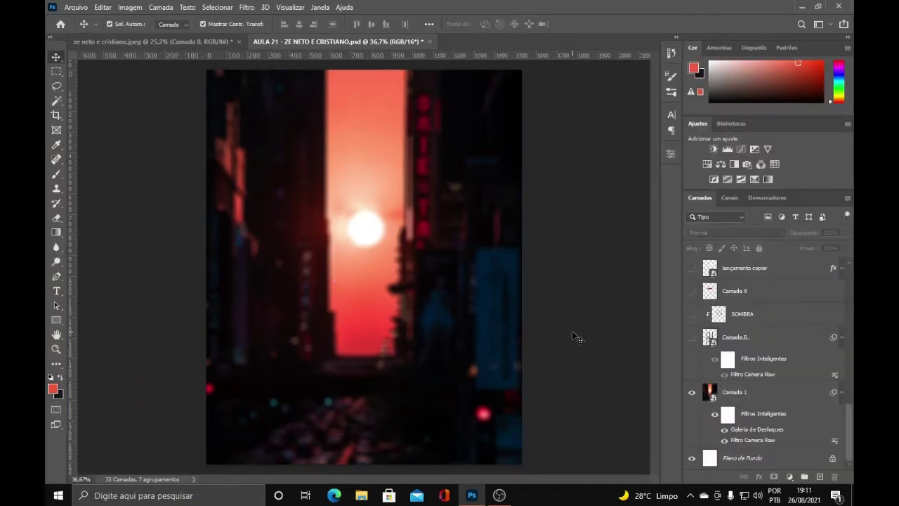
{"action": "scroll", "coordinate": [502, 371], "scroll_direction": "down", "scroll_amount": 1}
{"action": "scroll", "coordinate": [455, 364], "scroll_direction": "up", "scroll_amount": 2}
{"action": "scroll", "coordinate": [453, 363], "scroll_direction": "down", "scroll_amount": 1}
{"action": "left_click", "coordinate": [841, 337]}
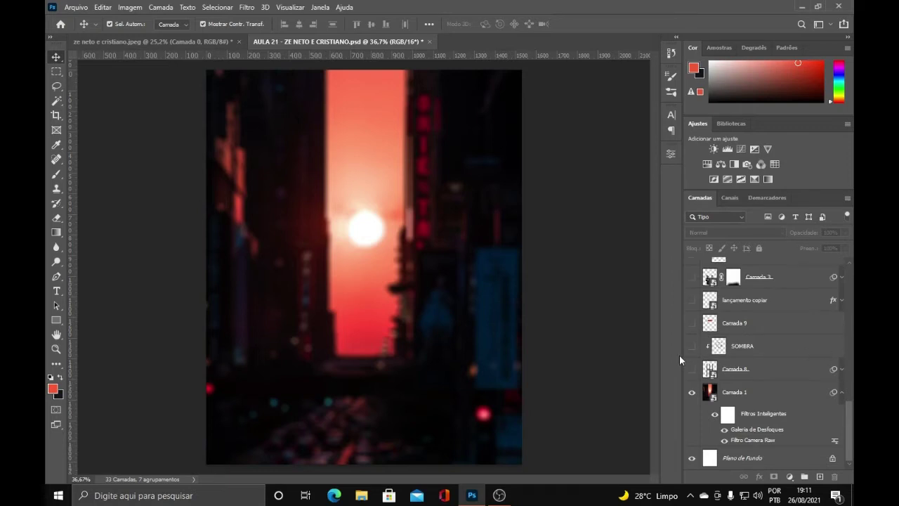
Find Camada 2 in the layer stack, show its dark gradient to examine the effect, and hide it again
{"action": "scroll", "coordinate": [697, 339], "scroll_direction": "up", "scroll_amount": 6}
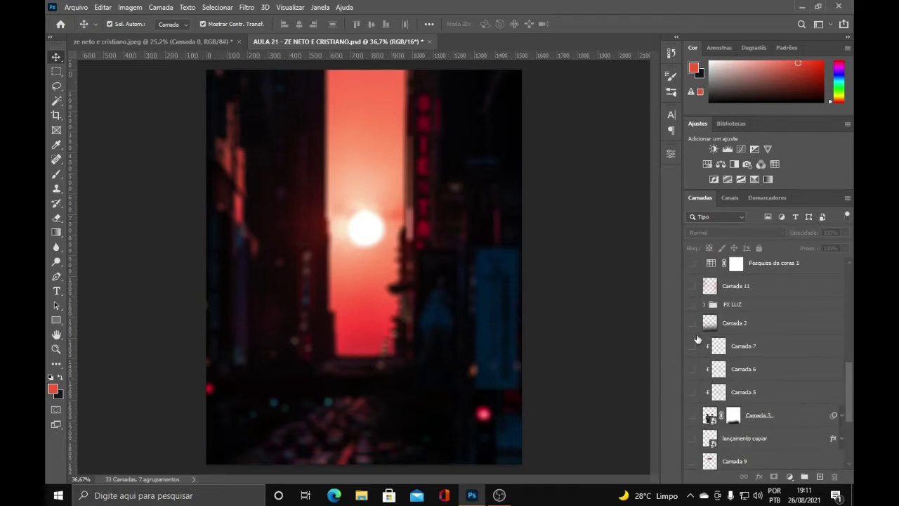
{"action": "scroll", "coordinate": [696, 295], "scroll_direction": "down", "scroll_amount": 1}
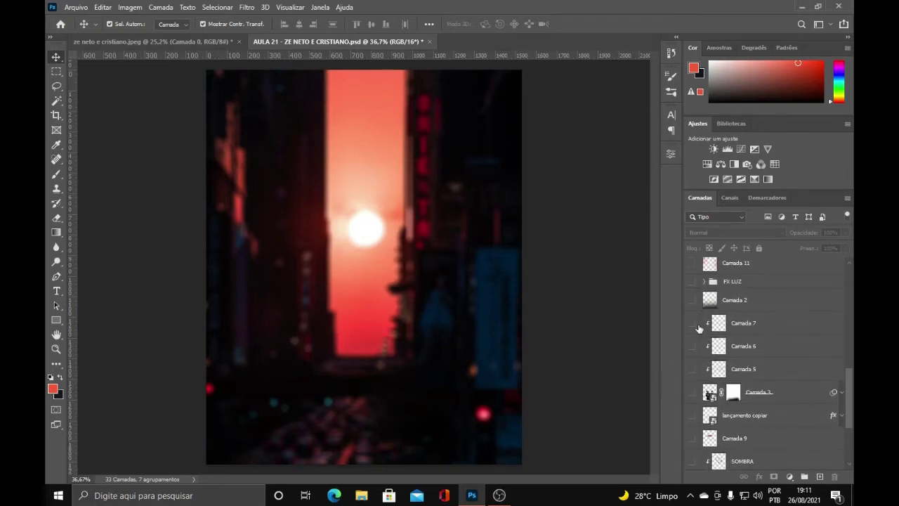
{"action": "scroll", "coordinate": [700, 315], "scroll_direction": "down", "scroll_amount": 4}
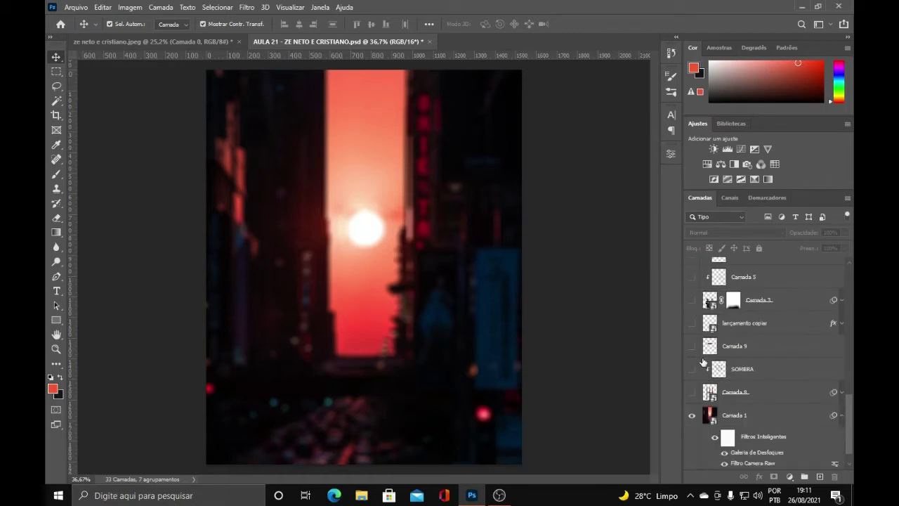
{"action": "scroll", "coordinate": [702, 404], "scroll_direction": "up", "scroll_amount": 5}
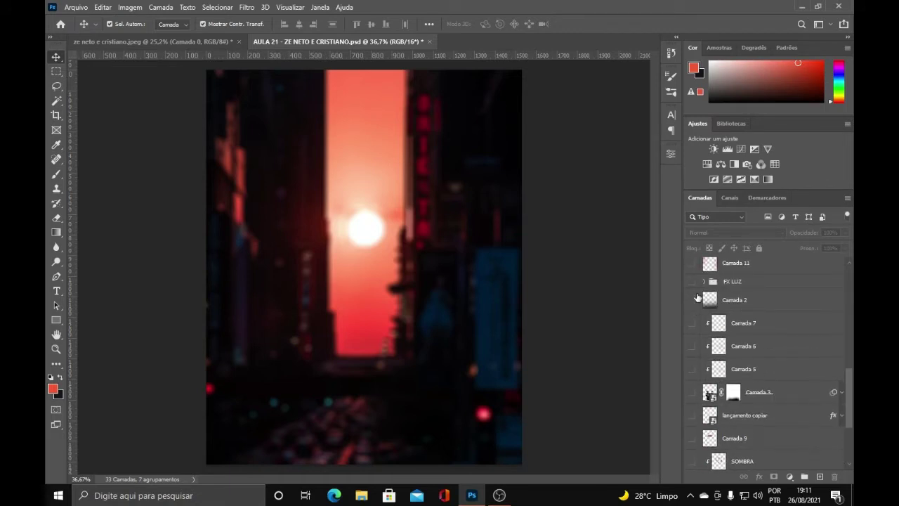
{"action": "left_click", "coordinate": [692, 322]}
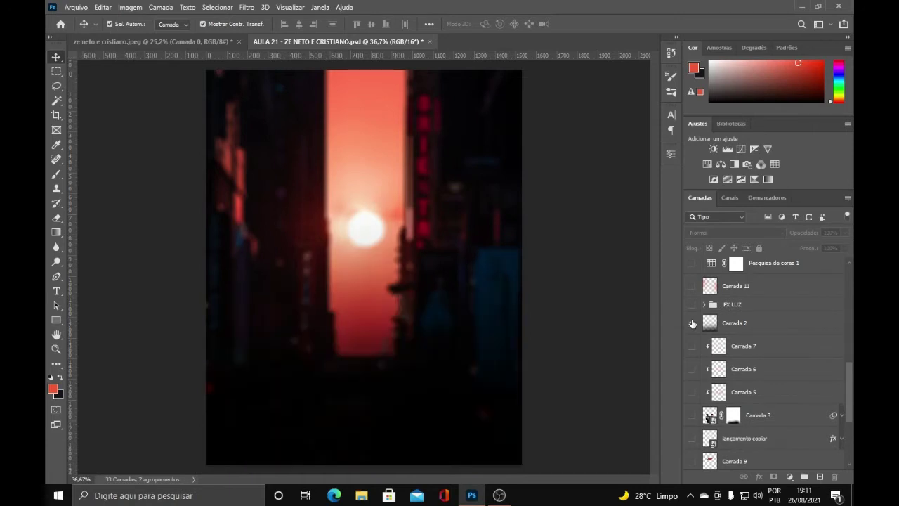
{"action": "left_click", "coordinate": [744, 322]}
{"action": "scroll", "coordinate": [726, 320], "scroll_direction": "down", "scroll_amount": 2}
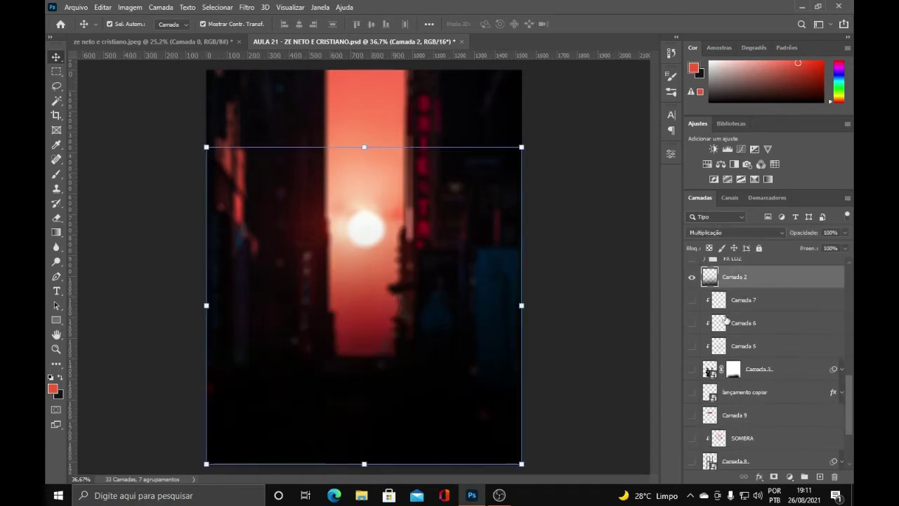
{"action": "left_click", "coordinate": [692, 281]}
Show the metal billboard structure layer Camada 8 above the blurred city background
{"action": "scroll", "coordinate": [707, 361], "scroll_direction": "down", "scroll_amount": 3}
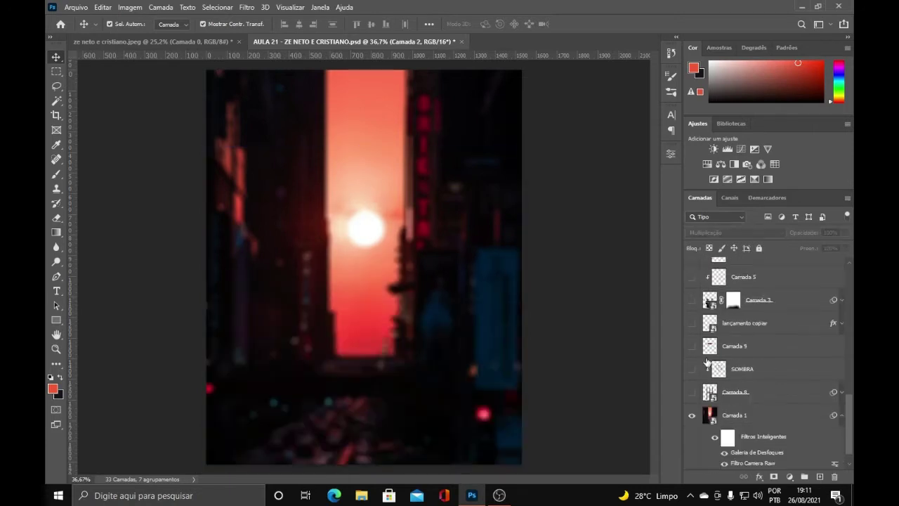
{"action": "left_click", "coordinate": [691, 393]}
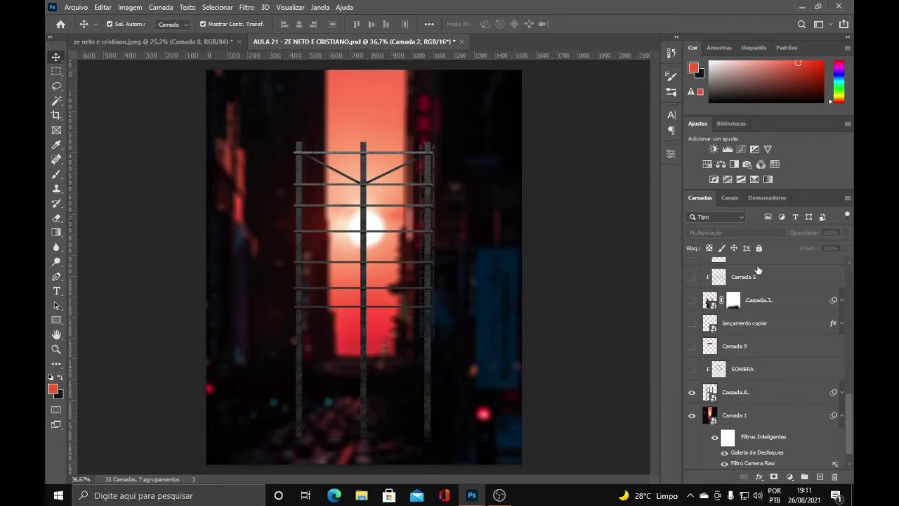
{"action": "scroll", "coordinate": [742, 397], "scroll_direction": "up", "scroll_amount": 5}
{"action": "scroll", "coordinate": [802, 387], "scroll_direction": "down", "scroll_amount": 6}
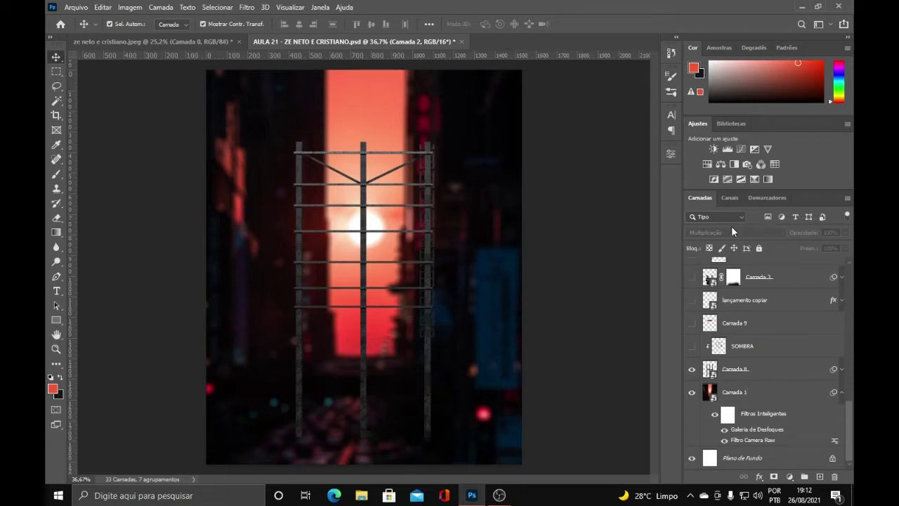
Expand the smart filters of Camada 8 and compare the metal structure with them off and on
{"action": "left_click", "coordinate": [841, 369]}
{"action": "left_click", "coordinate": [715, 392]}
{"action": "scroll", "coordinate": [417, 351], "scroll_direction": "up", "scroll_amount": 1, "text": "alt"}
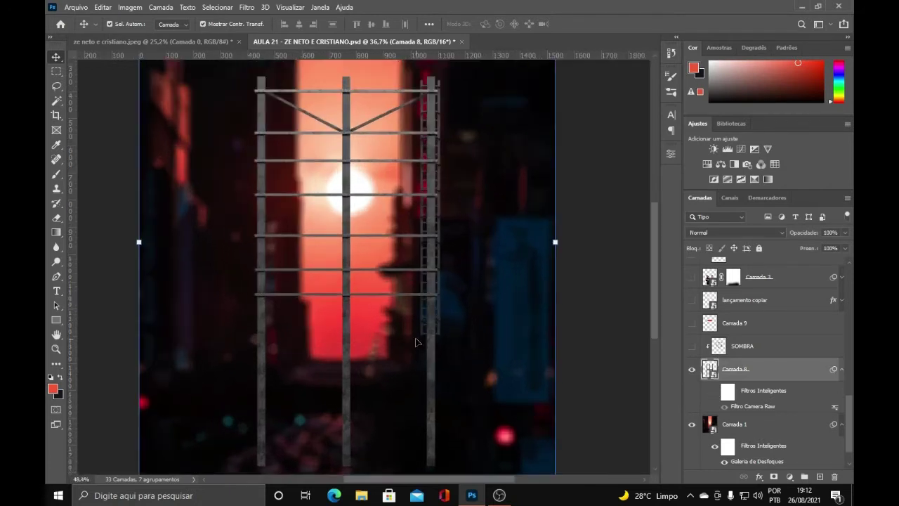
{"action": "left_click_drag", "start_coordinate": [355, 174], "coordinate": [371, 209]}
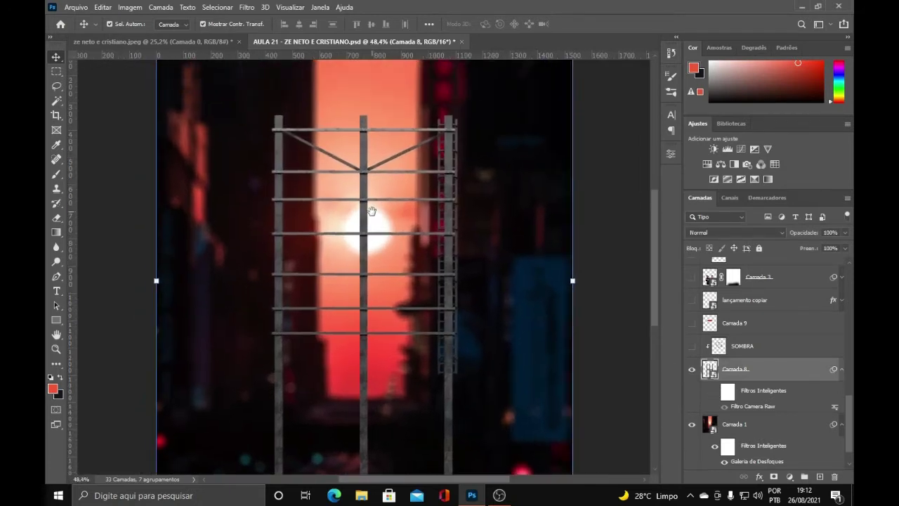
{"action": "left_click", "coordinate": [715, 391]}
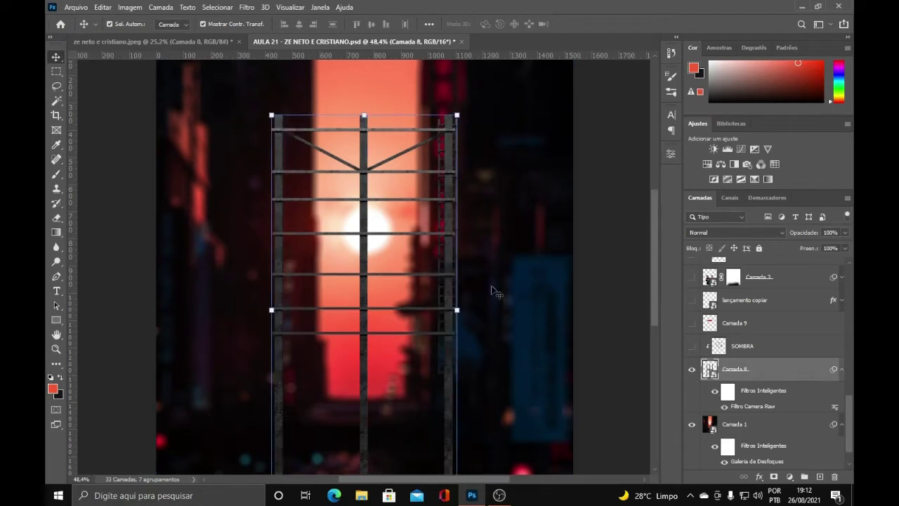
{"action": "scroll", "coordinate": [328, 223], "scroll_direction": "down", "scroll_amount": 2}
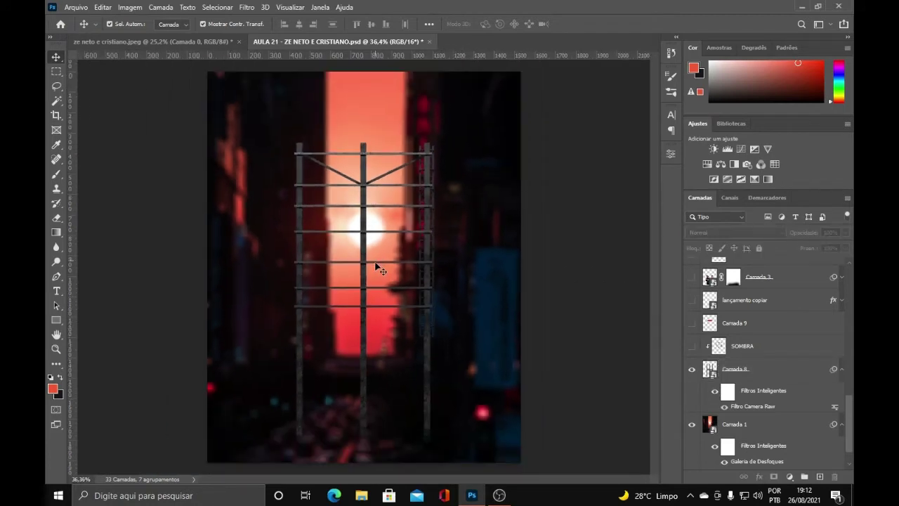
Compare the structure with the SOMBRA layer shown and hidden, and show and select the dark gradient layer Camada 2
{"action": "left_click", "coordinate": [692, 346]}
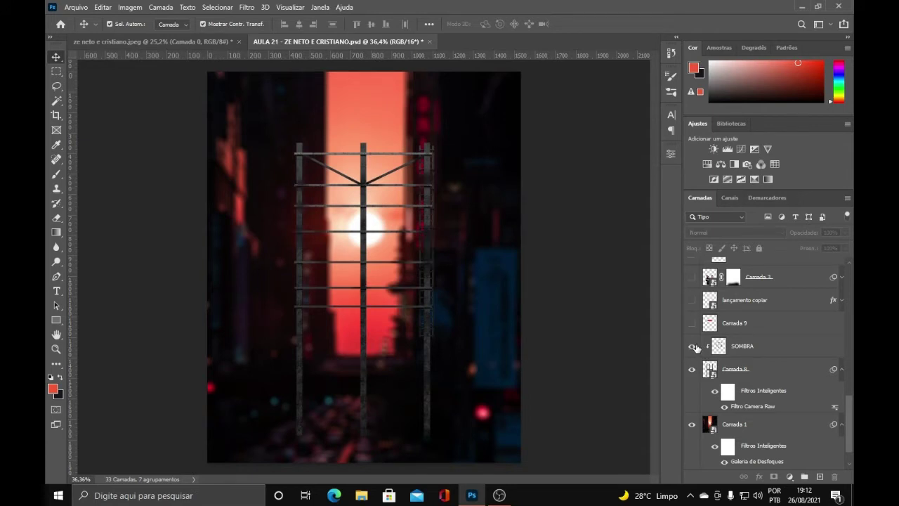
{"action": "left_click", "coordinate": [694, 347]}
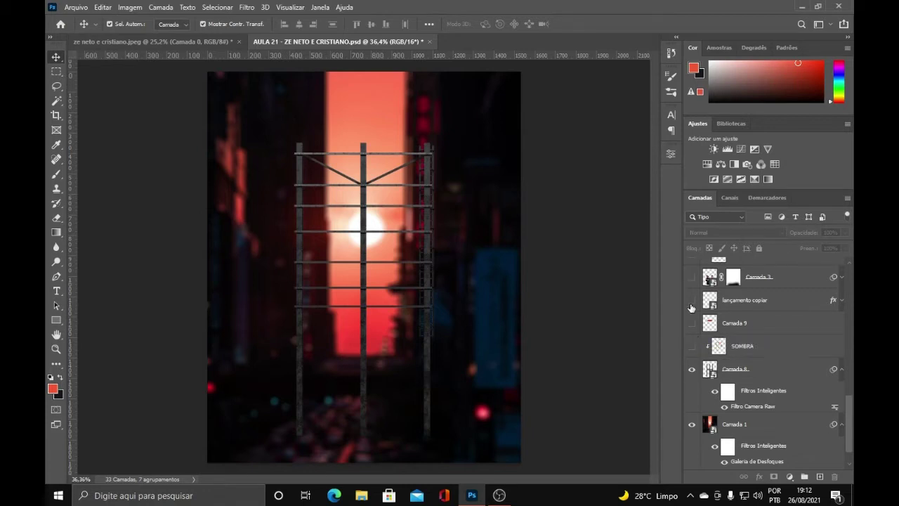
{"action": "scroll", "coordinate": [693, 307], "scroll_direction": "up", "scroll_amount": 4}
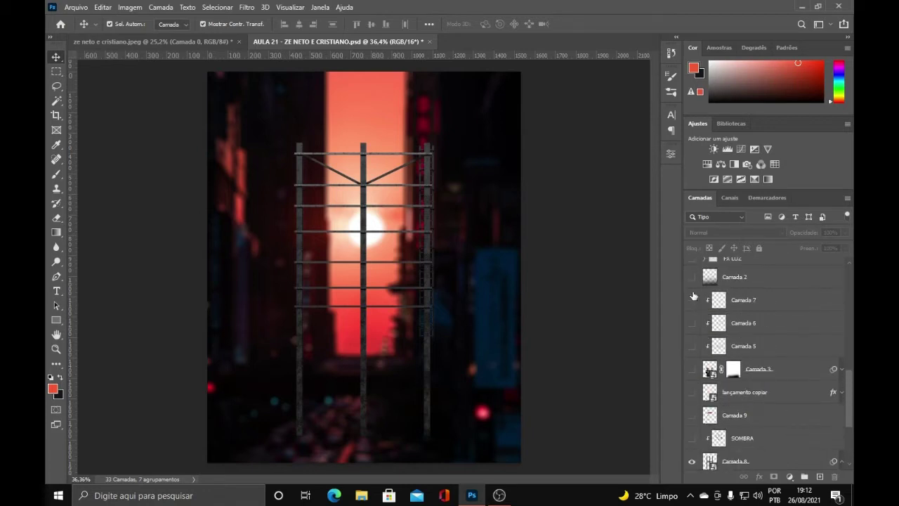
{"action": "left_click", "coordinate": [691, 279]}
{"action": "left_click", "coordinate": [731, 281]}
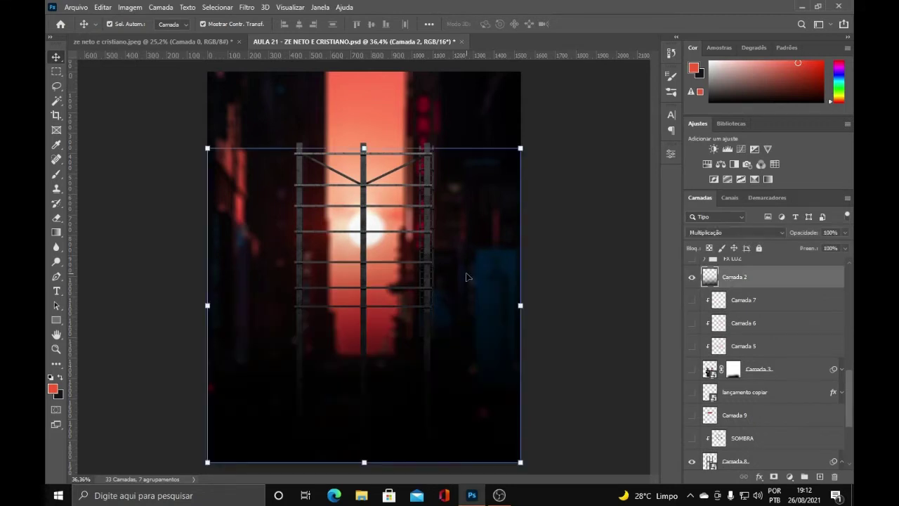
{"action": "scroll", "coordinate": [529, 395], "scroll_direction": "down", "scroll_amount": 1, "text": "alt"}
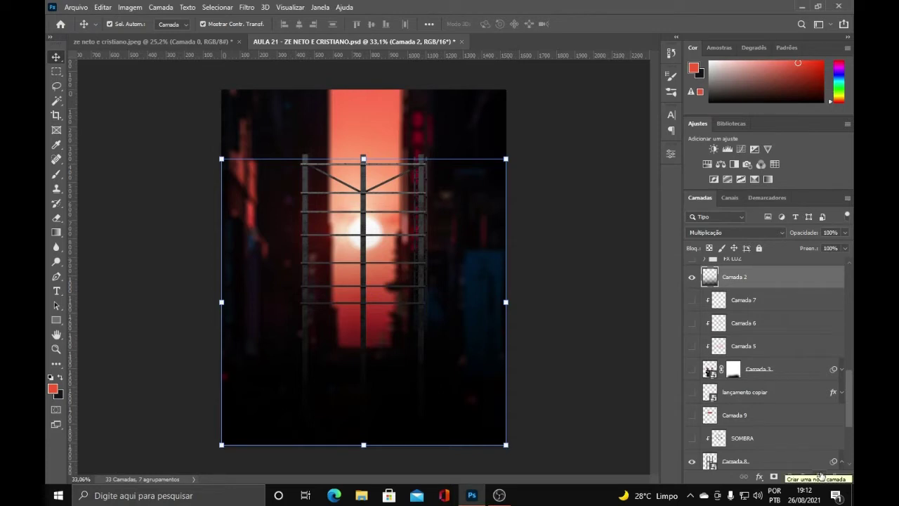
Set the Brush tool's opacity to 80% and sample the near-black #070407 from the image as the foreground color
{"action": "left_click", "coordinate": [62, 174]}
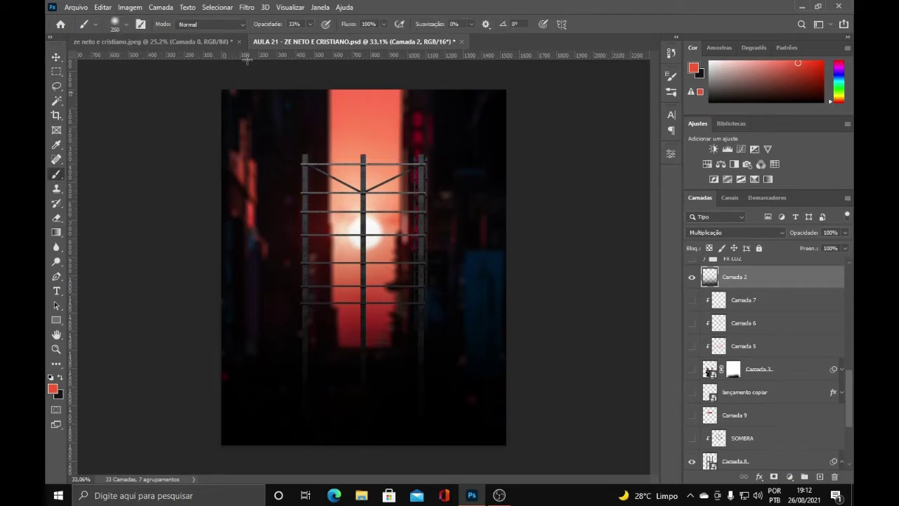
{"action": "mouse_move", "coordinate": [273, 24]}
{"action": "left_mouse_down"}
{"action": "mouse_move", "coordinate": [398, 26]}
{"action": "mouse_move", "coordinate": [367, 35]}
{"action": "mouse_move", "coordinate": [393, 44]}
{"action": "left_mouse_up"}
{"action": "left_click", "coordinate": [61, 379]}
{"action": "left_click", "coordinate": [52, 387]}
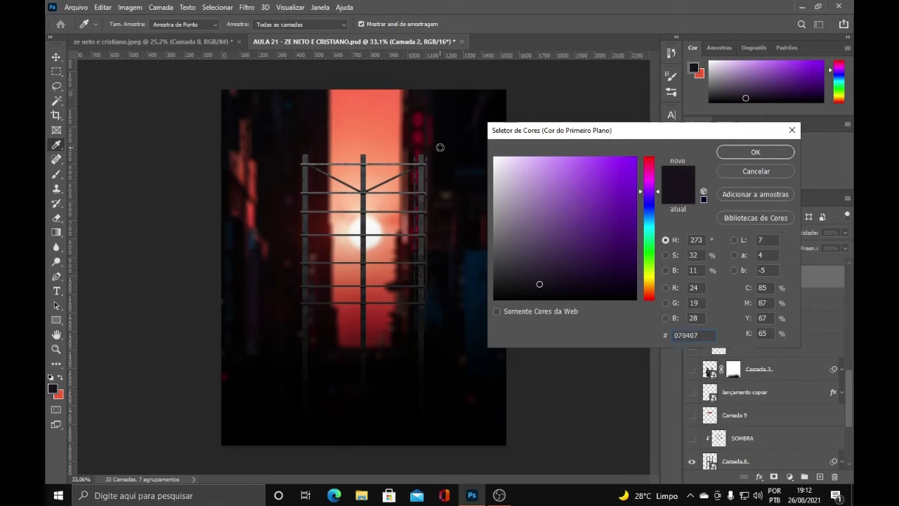
{"action": "left_click", "coordinate": [690, 202]}
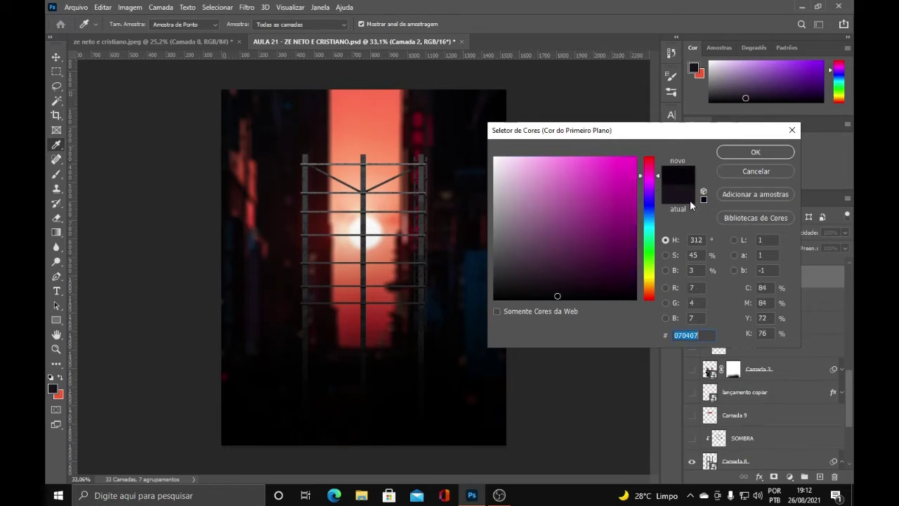
{"action": "left_click", "coordinate": [745, 152]}
{"action": "key", "text": "b"}
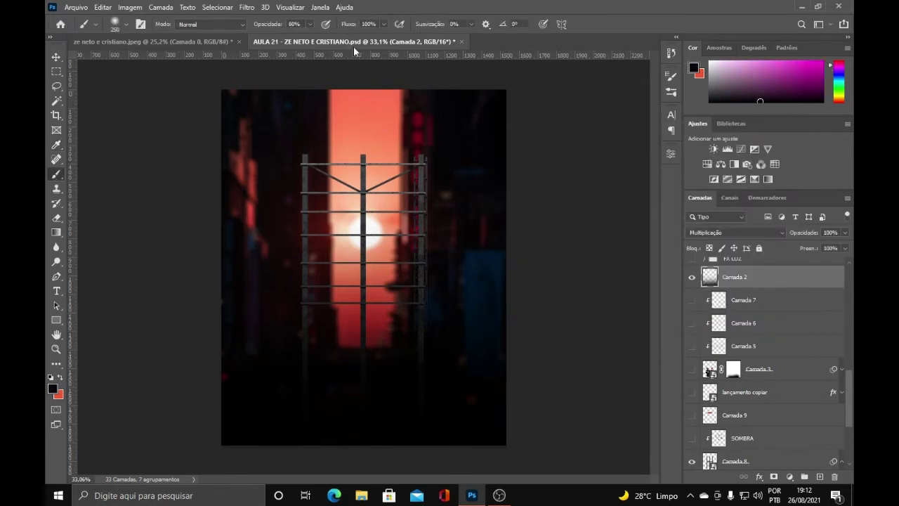
Enlarge the brush to 1100 px over the poster's dark lower area
{"action": "scroll", "coordinate": [426, 287], "scroll_direction": "down", "scroll_amount": 3}
{"action": "key", "text": "bracketright"}
{"action": "key", "text": "bracketright"}
{"action": "key", "text": "bracketright"}
{"action": "key", "text": "bracketright"}
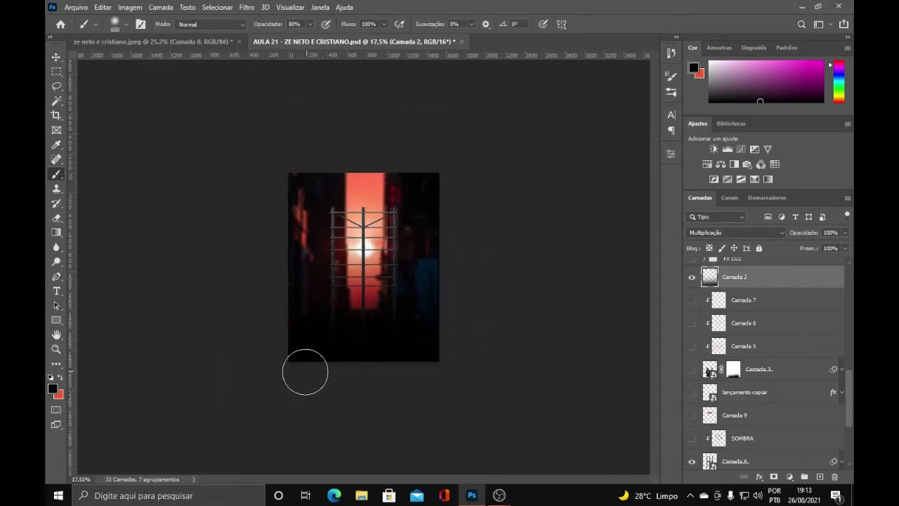
{"action": "key", "text": "bracketright"}
{"action": "key", "text": "bracketright"}
{"action": "key", "text": "bracketright"}
{"action": "key", "text": "bracketright"}
{"action": "key", "text": "bracketright"}
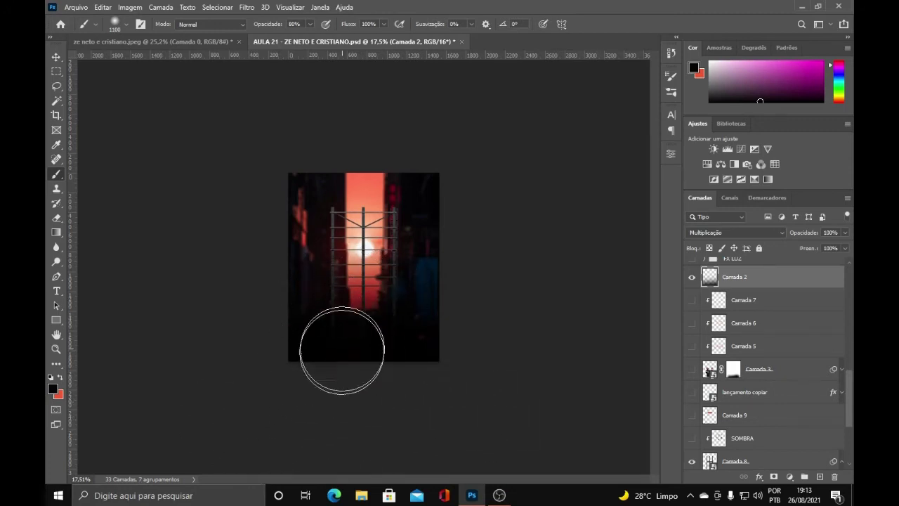
Preview the blend modes available for the dark gradient layer Camada 2 and choose Multiplicação
{"action": "left_click", "coordinate": [57, 57]}
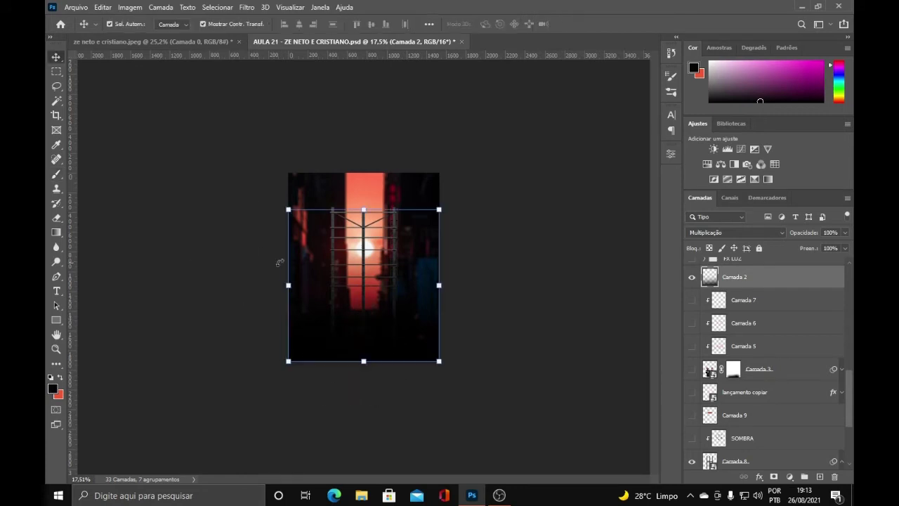
{"action": "scroll", "coordinate": [279, 262], "scroll_direction": "up", "scroll_amount": 1}
{"action": "left_click", "coordinate": [717, 232]}
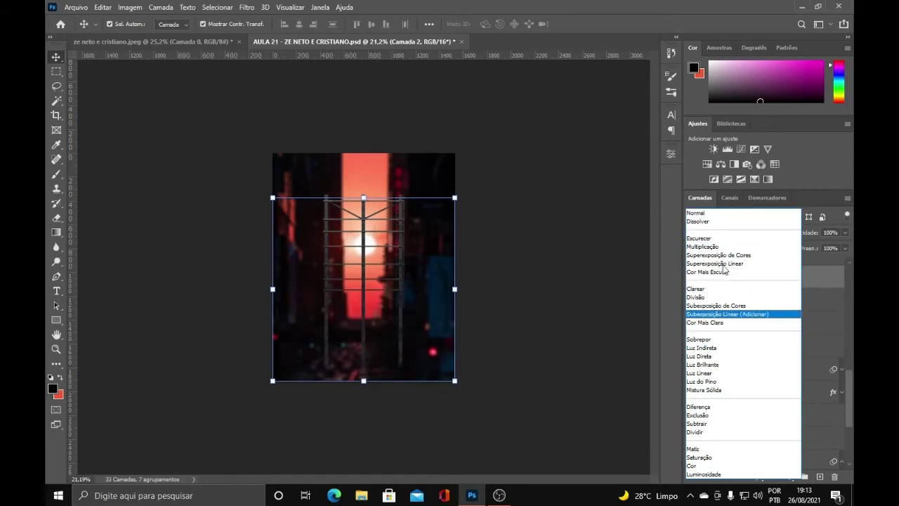
{"action": "left_click", "coordinate": [703, 247]}
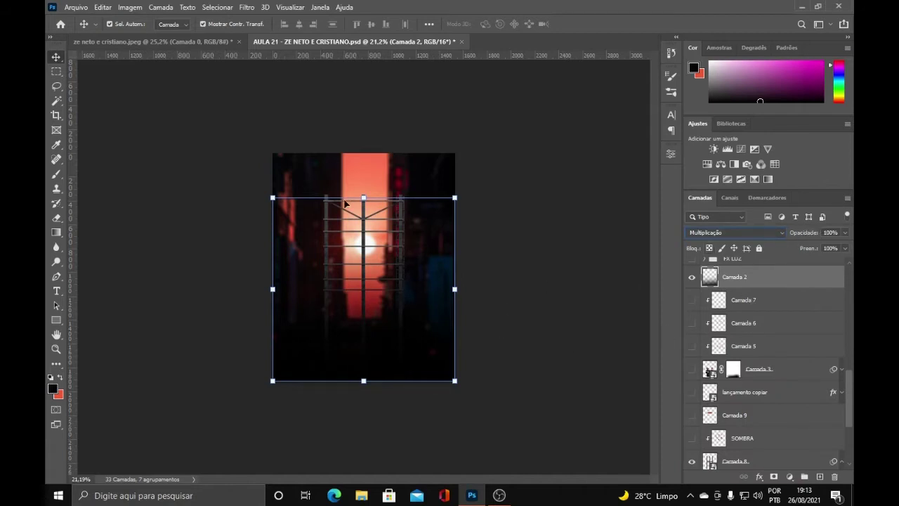
{"action": "scroll", "coordinate": [384, 220], "scroll_direction": "up", "scroll_amount": 2}
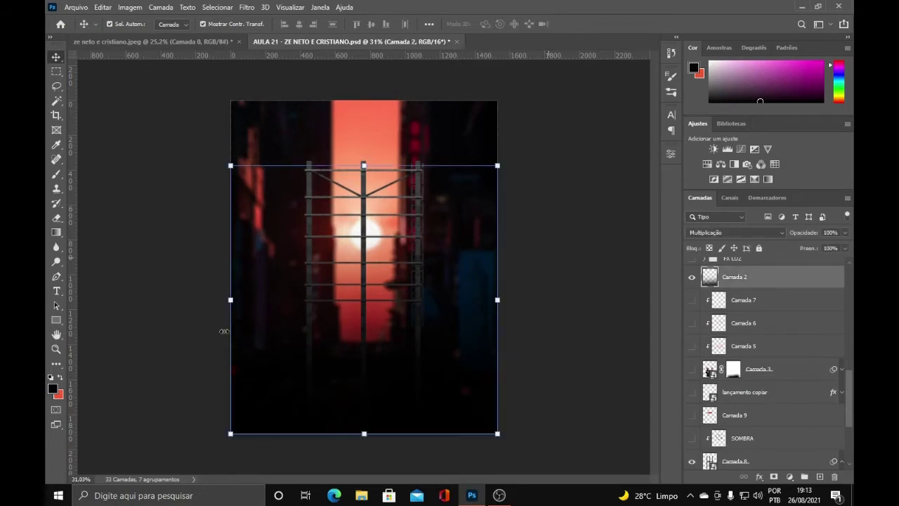
{"action": "left_click_drag", "start_coordinate": [363, 165], "coordinate": [419, 146]}
{"action": "left_click_drag", "start_coordinate": [404, 331], "coordinate": [401, 366]}
{"action": "left_click", "coordinate": [627, 25]}
Compare the poster with the dark gradient layer Camada 2 hidden and shown, leaving it visible and deselected
{"action": "left_click", "coordinate": [691, 277]}
{"action": "left_click", "coordinate": [692, 278]}
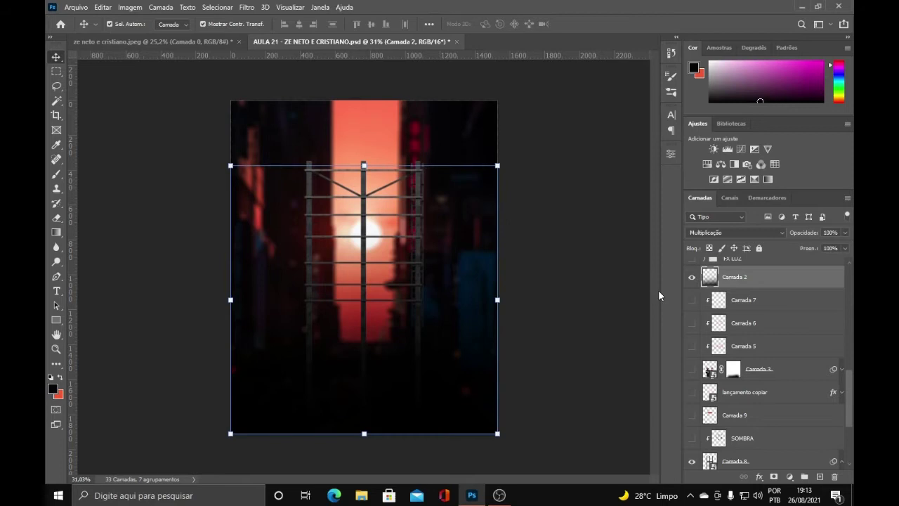
{"action": "left_click", "coordinate": [606, 307]}
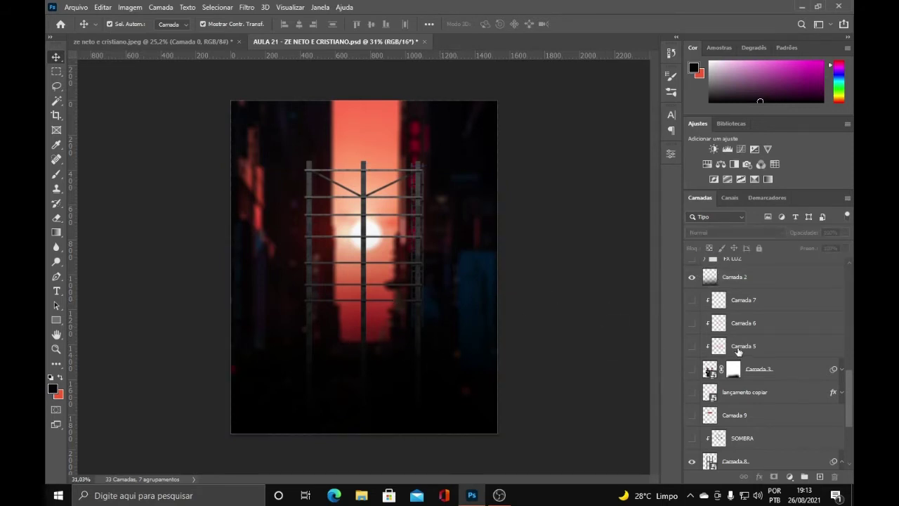
Show the layer Camada 3 with the two singers in front of the metal structure and select it
{"action": "scroll", "coordinate": [705, 380], "scroll_direction": "down", "scroll_amount": 1}
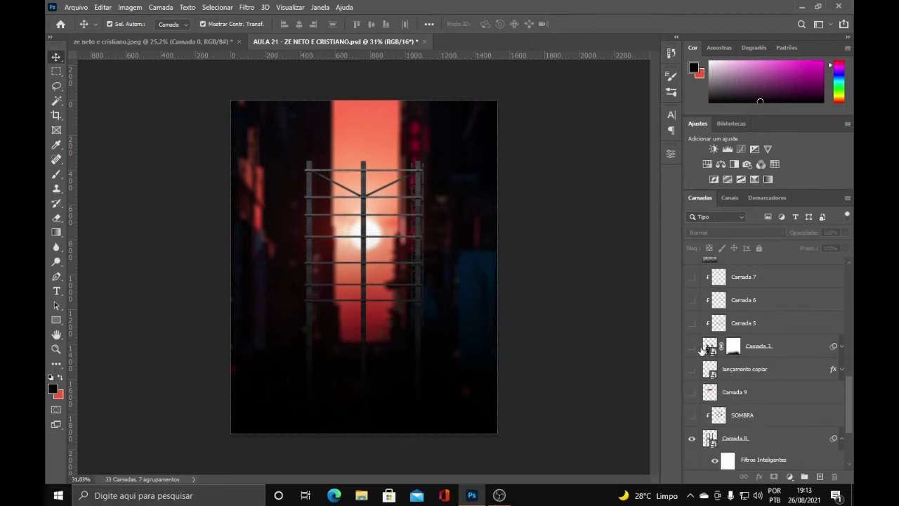
{"action": "left_click", "coordinate": [691, 348]}
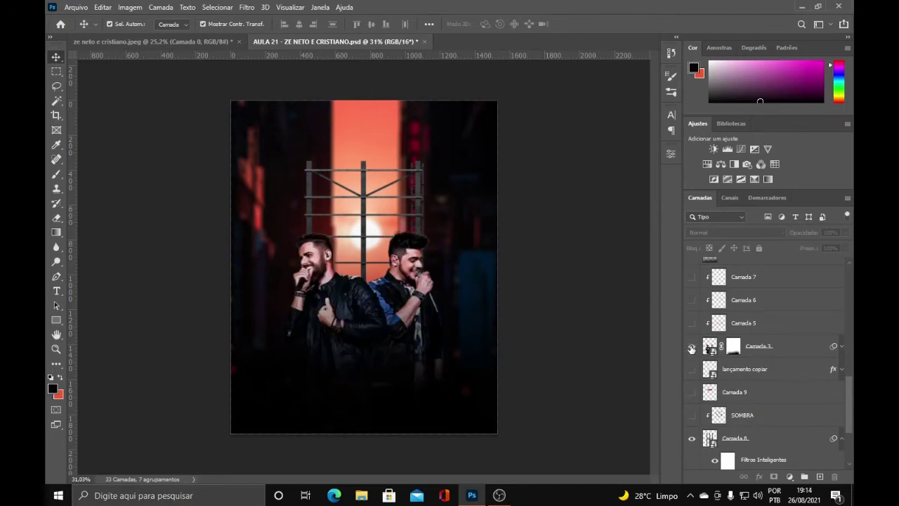
{"action": "scroll", "coordinate": [344, 329], "scroll_direction": "up", "scroll_amount": 1}
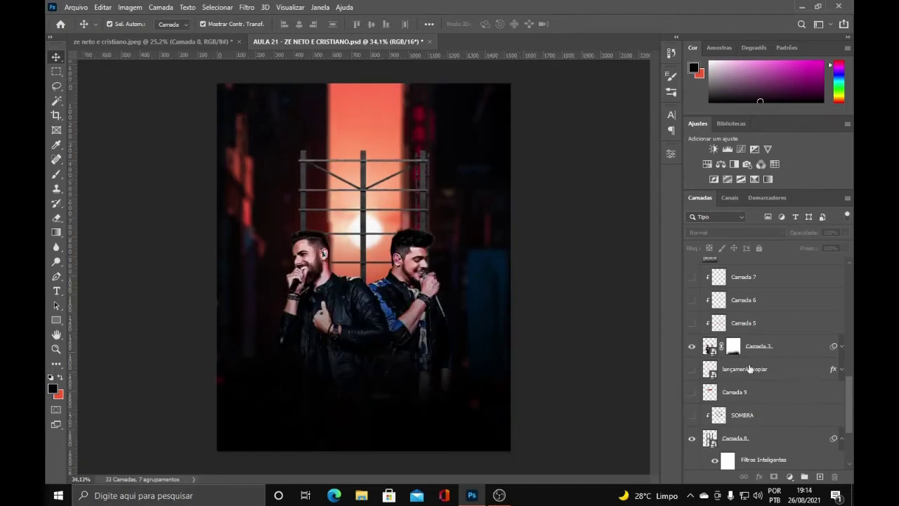
{"action": "left_click", "coordinate": [788, 331]}
{"action": "left_click", "coordinate": [791, 348]}
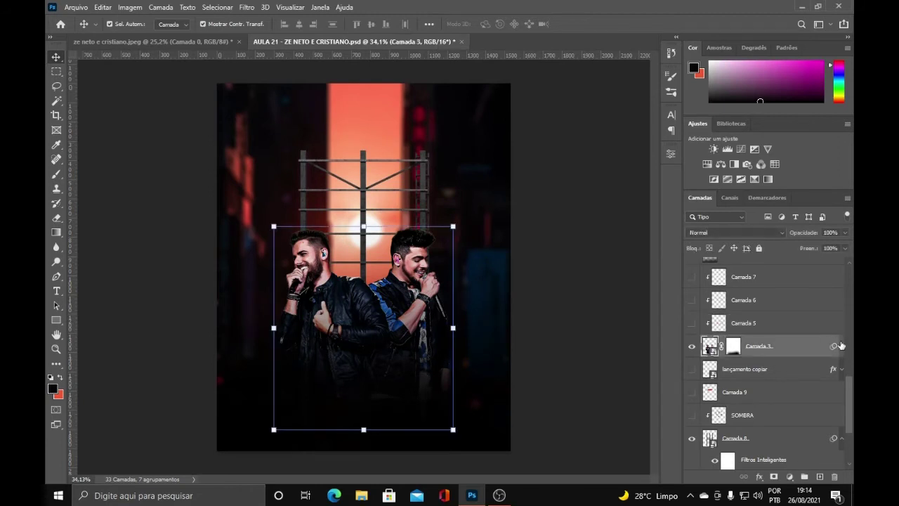
Expand the smart filters of Camada 3 and compare the singers with the Camera Raw filter off and on
{"action": "left_click", "coordinate": [841, 345]}
{"action": "left_click", "coordinate": [715, 369]}
{"action": "scroll", "coordinate": [340, 323], "scroll_direction": "up", "scroll_amount": 3}
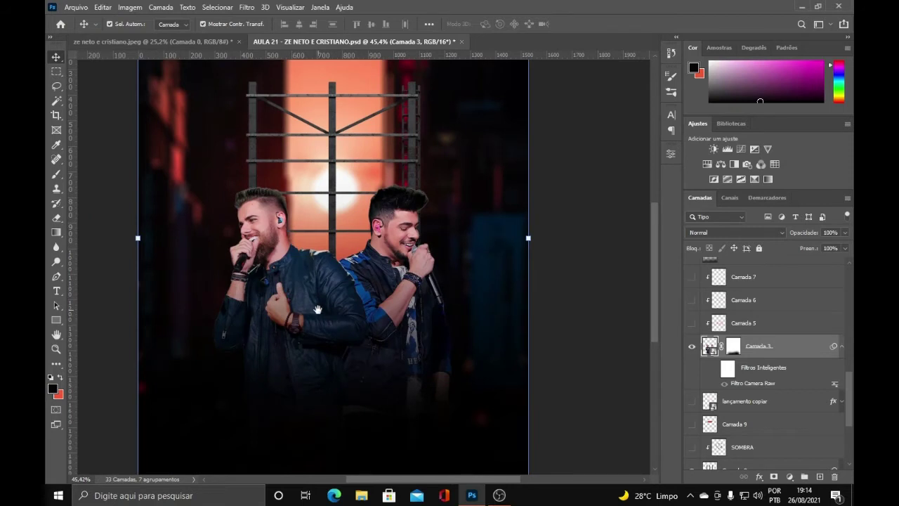
{"action": "left_click_drag", "start_coordinate": [318, 309], "coordinate": [349, 270]}
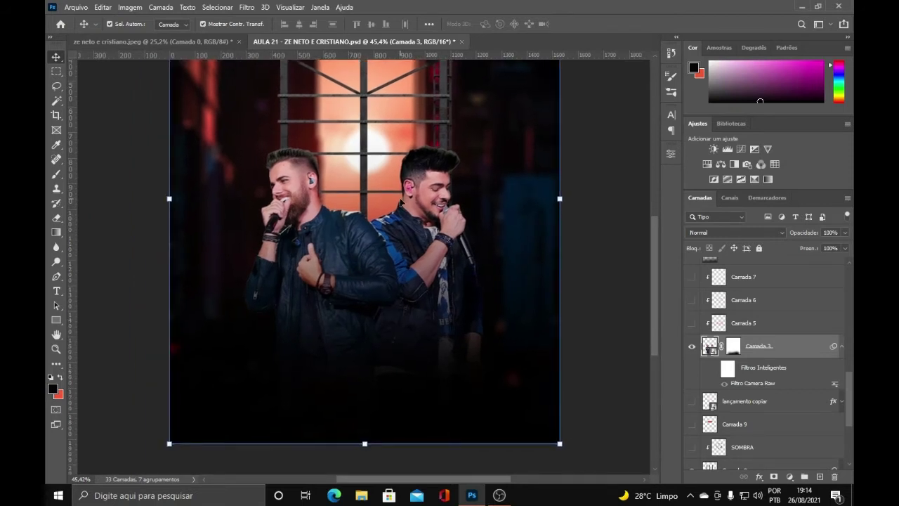
{"action": "left_click", "coordinate": [713, 372]}
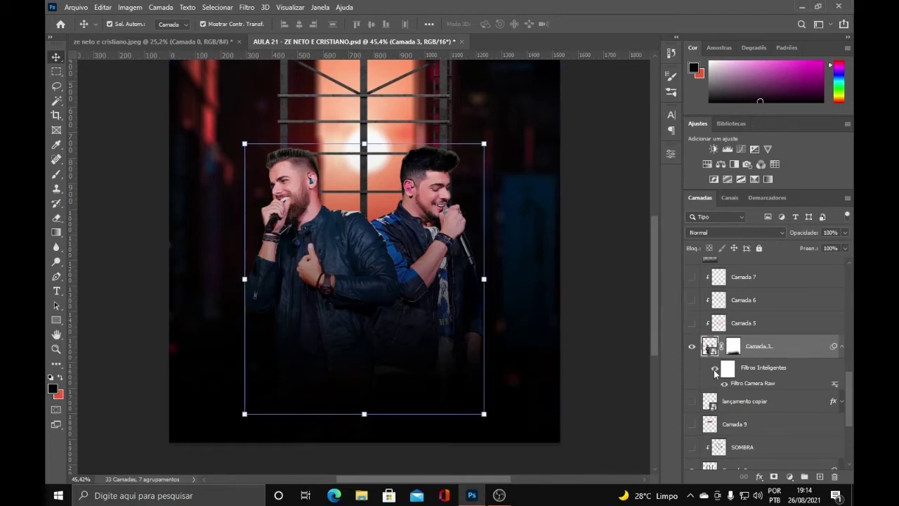
{"action": "left_click", "coordinate": [596, 233]}
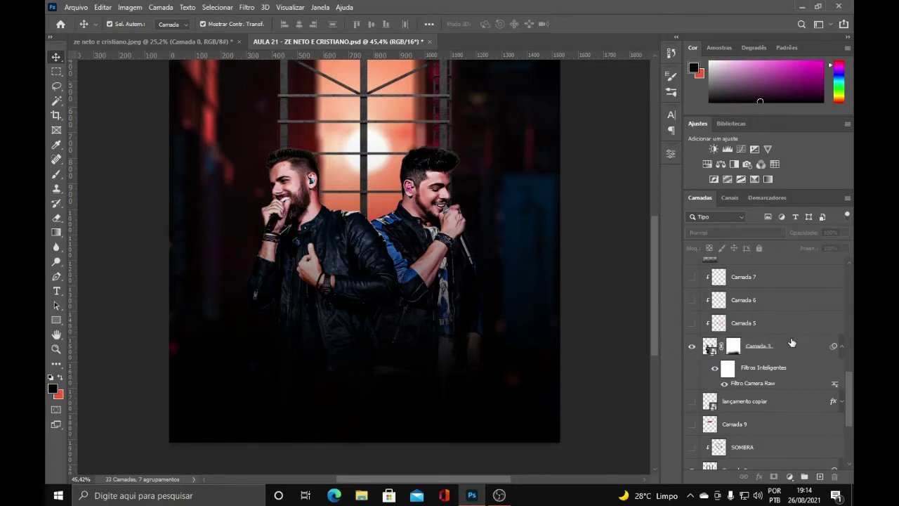
Repeat the off and on comparison of Camada 3's smart filters twice and collapse its filter list
{"action": "left_click", "coordinate": [714, 370]}
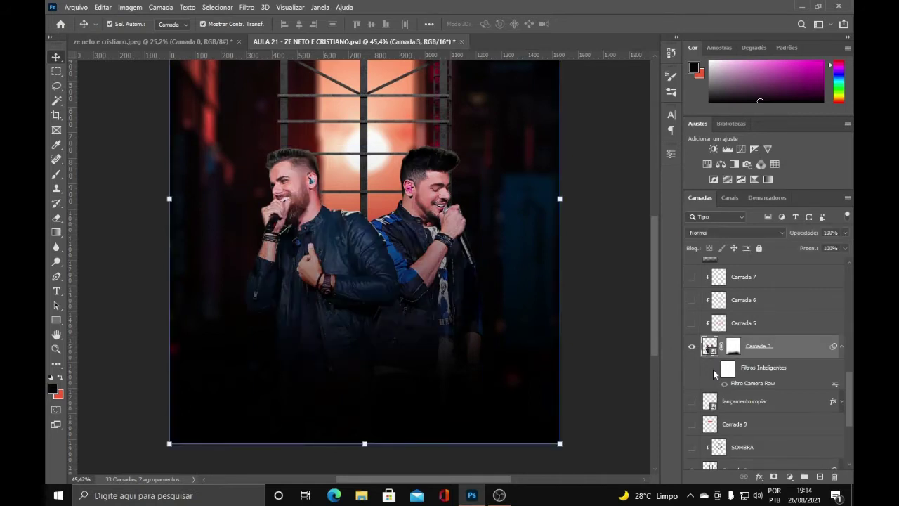
{"action": "left_click", "coordinate": [713, 371]}
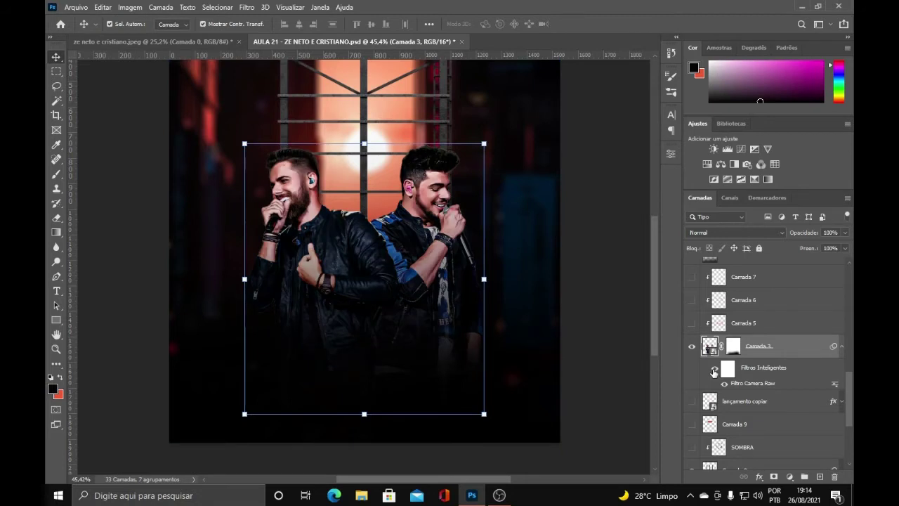
{"action": "left_click", "coordinate": [714, 371]}
{"action": "left_click", "coordinate": [714, 370]}
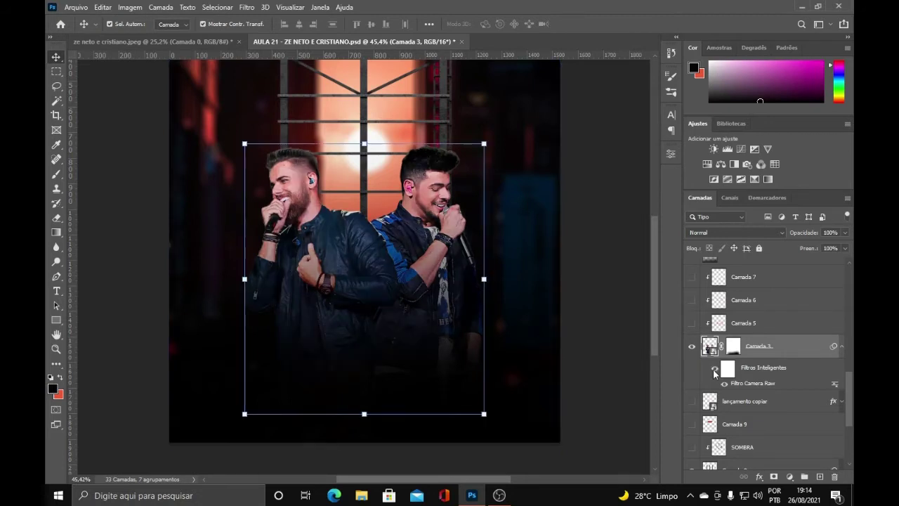
{"action": "left_click", "coordinate": [585, 296]}
{"action": "scroll", "coordinate": [585, 296], "scroll_direction": "down", "scroll_amount": 1}
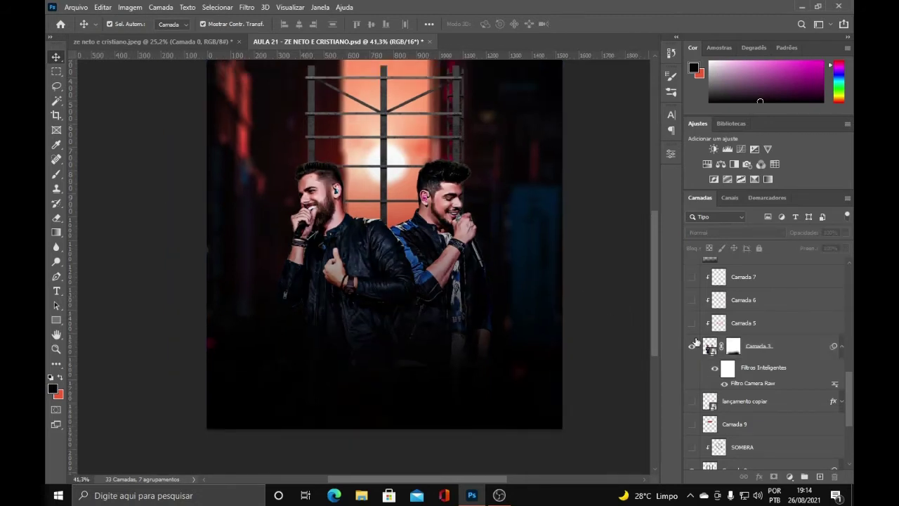
{"action": "left_click", "coordinate": [840, 347]}
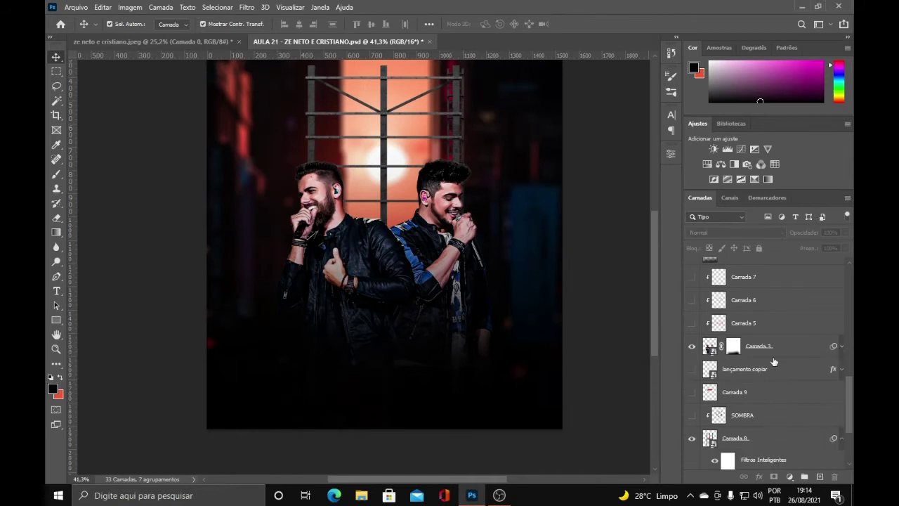
Show and expand the FX LUZ group, and select its glow layers Camada 4 and Camada 4 copiar in turn
{"action": "scroll", "coordinate": [774, 361], "scroll_direction": "up", "scroll_amount": 3}
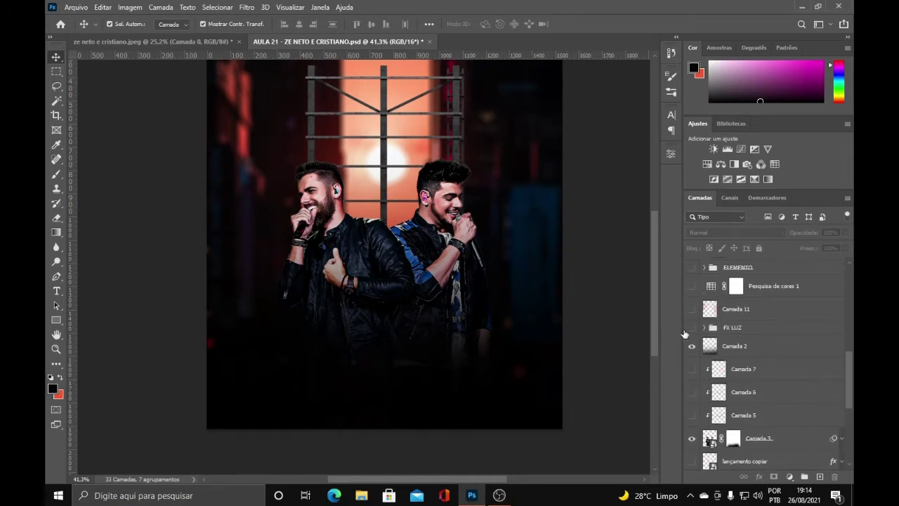
{"action": "scroll", "coordinate": [685, 333], "scroll_direction": "up", "scroll_amount": 3}
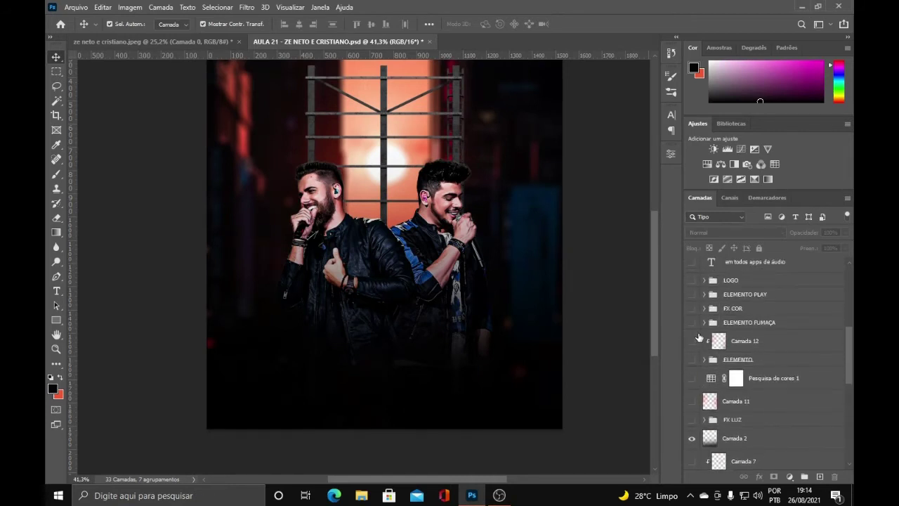
{"action": "scroll", "coordinate": [705, 324], "scroll_direction": "up", "scroll_amount": 2}
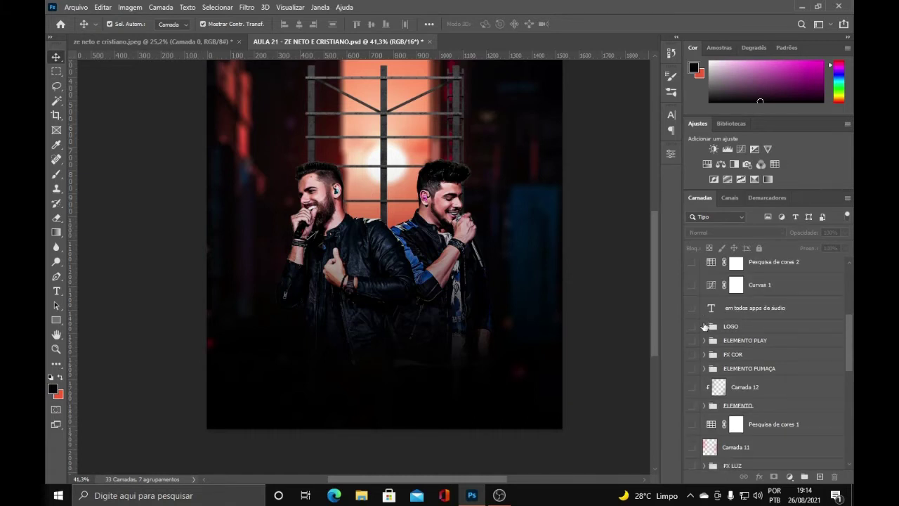
{"action": "key", "text": "ctrl+z"}
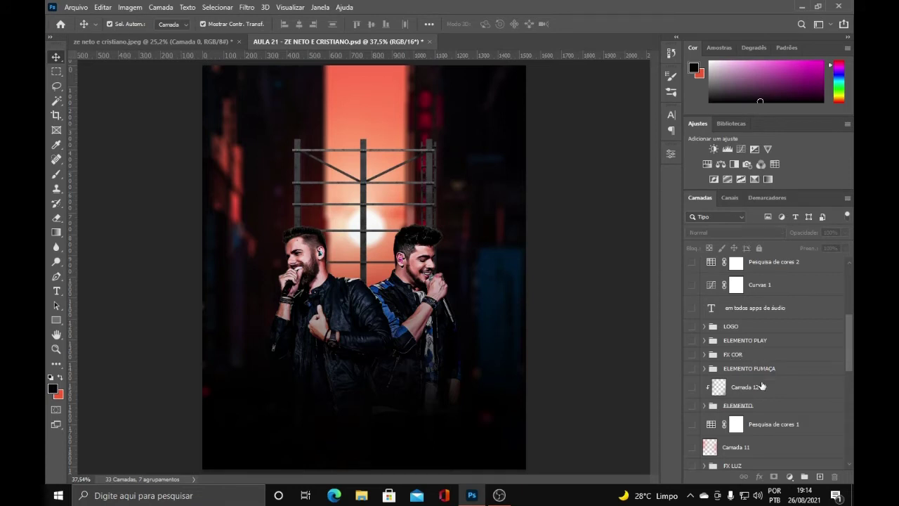
{"action": "scroll", "coordinate": [764, 408], "scroll_direction": "down", "scroll_amount": 3}
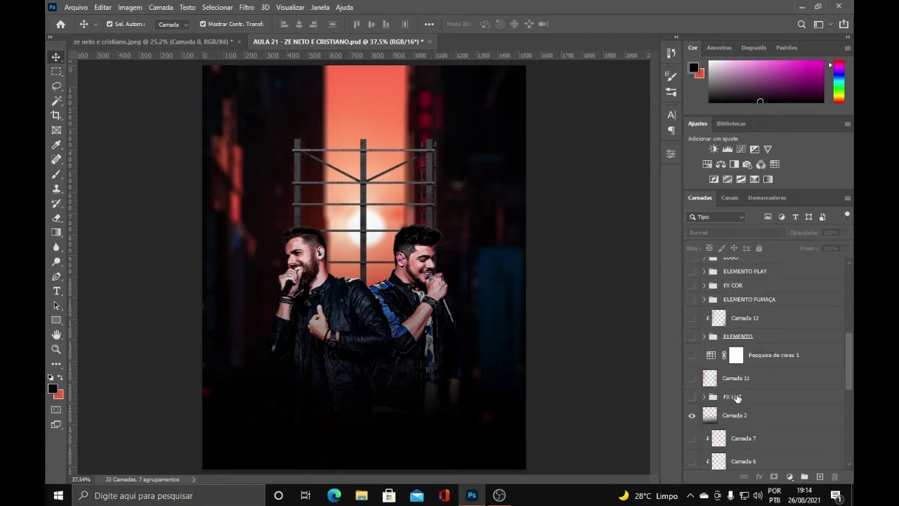
{"action": "left_click", "coordinate": [692, 397]}
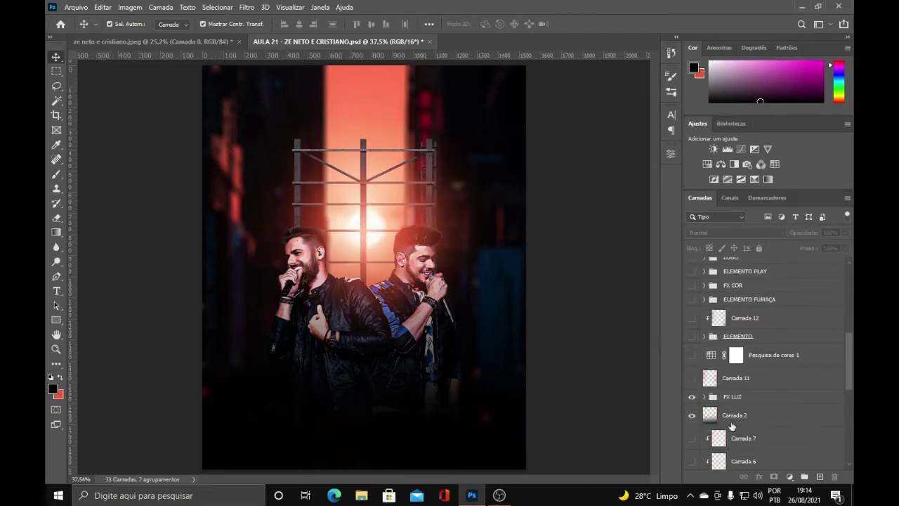
{"action": "left_click", "coordinate": [704, 397]}
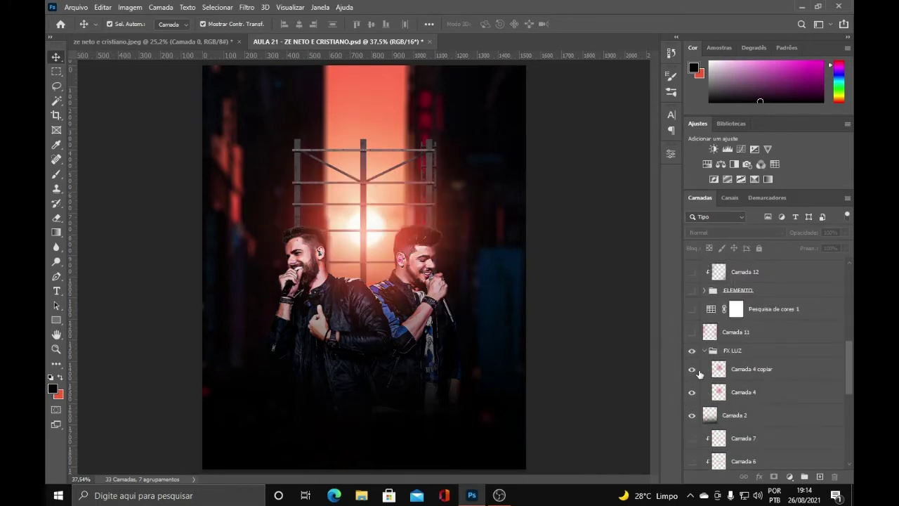
{"action": "left_click", "coordinate": [739, 390]}
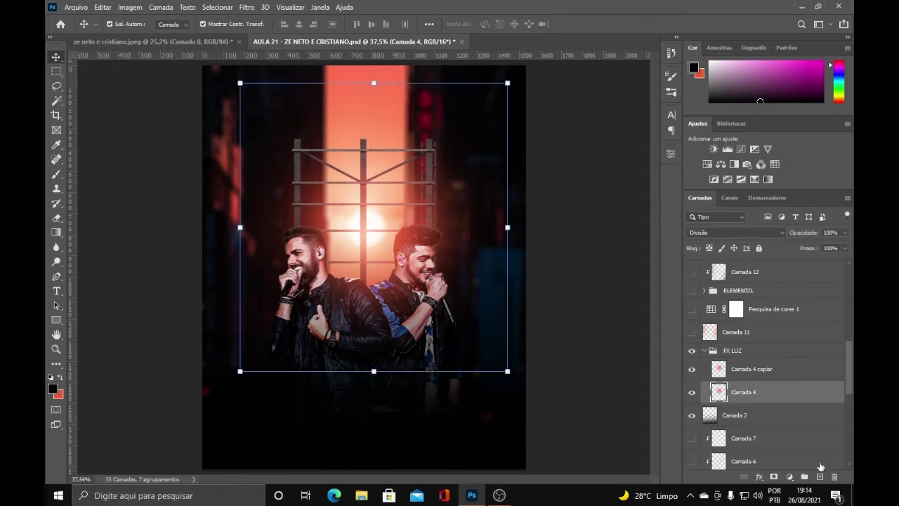
{"action": "left_click", "coordinate": [775, 377]}
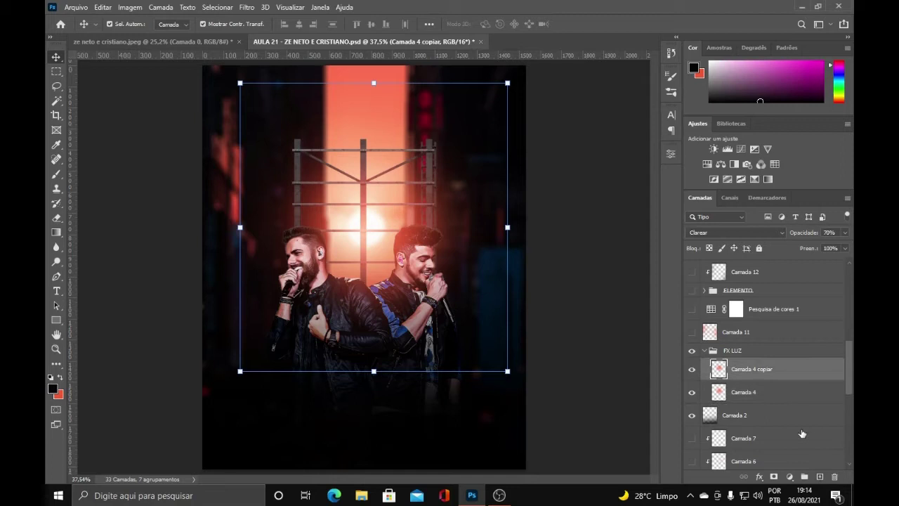
Create a new layer above Camada 4 copiar in the FX LUZ group and hide both existing glow layers
{"action": "left_click", "coordinate": [820, 476]}
{"action": "left_click_drag", "start_coordinate": [692, 392], "coordinate": [694, 424]}
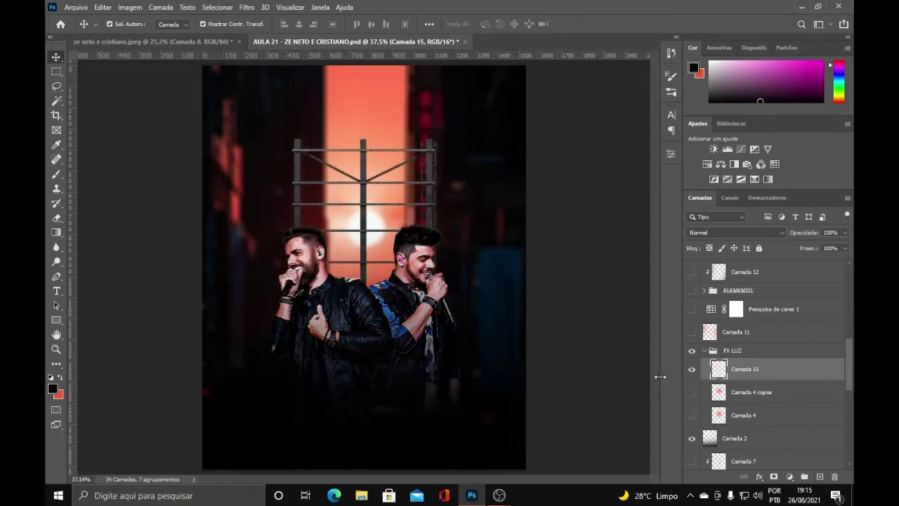
Paint one soft red-orange glow over the middle of the metal structure with the 1100 px brush at 100% opacity
{"action": "left_click", "coordinate": [60, 379]}
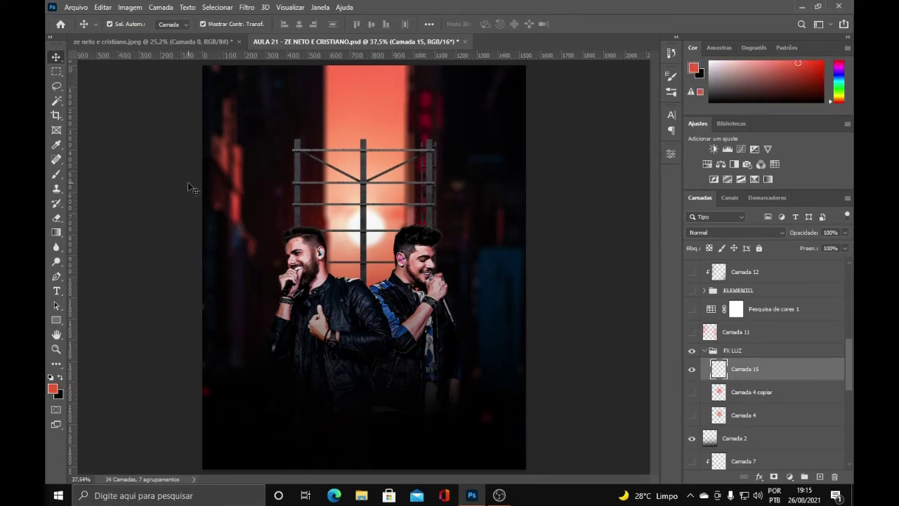
{"action": "left_click", "coordinate": [56, 174]}
{"action": "left_click_drag", "start_coordinate": [264, 24], "coordinate": [277, 24]}
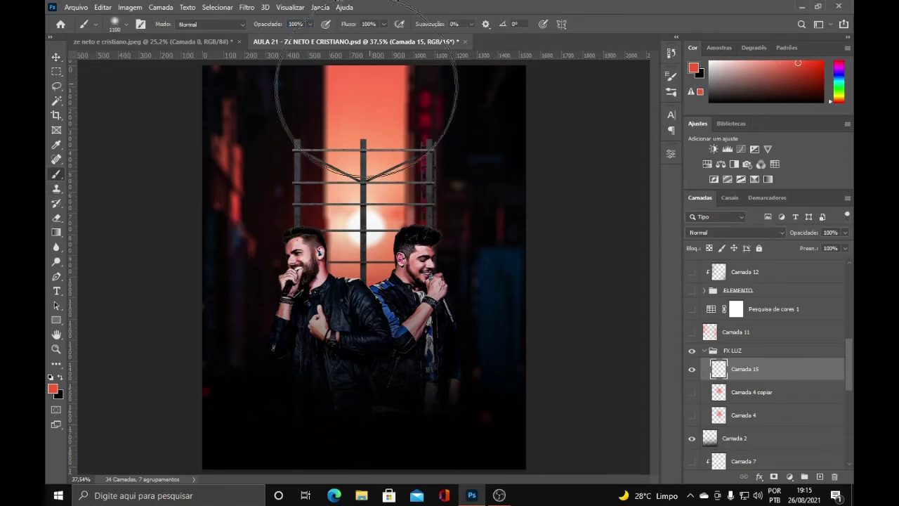
{"action": "left_click", "coordinate": [367, 184]}
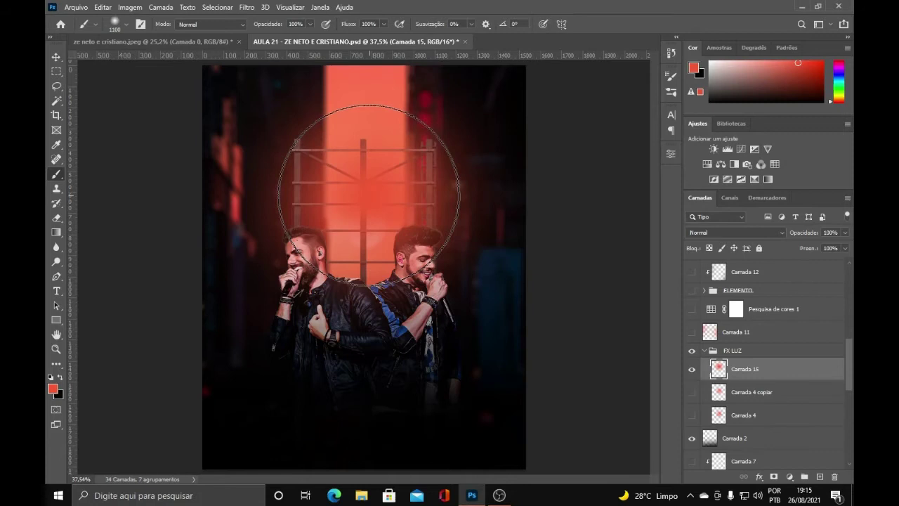
{"action": "left_click", "coordinate": [52, 388]}
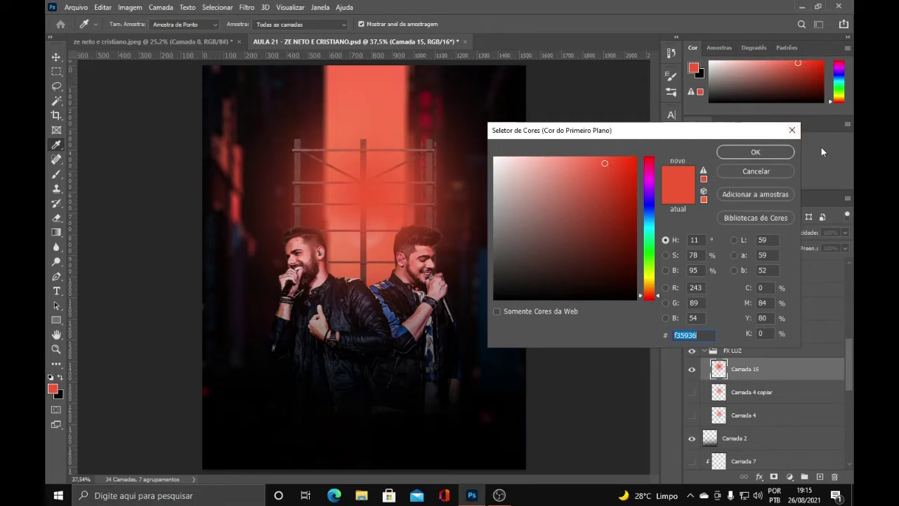
{"action": "left_click", "coordinate": [783, 170]}
{"action": "key", "text": "b"}
Swap the foreground and background colours and set the foreground colour to pale peach ffdacf
{"action": "left_click", "coordinate": [60, 377]}
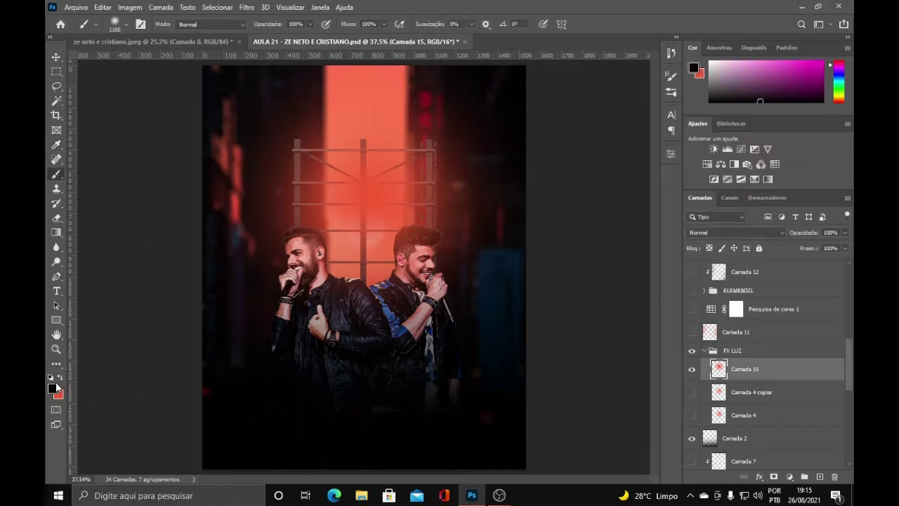
{"action": "left_click", "coordinate": [52, 388]}
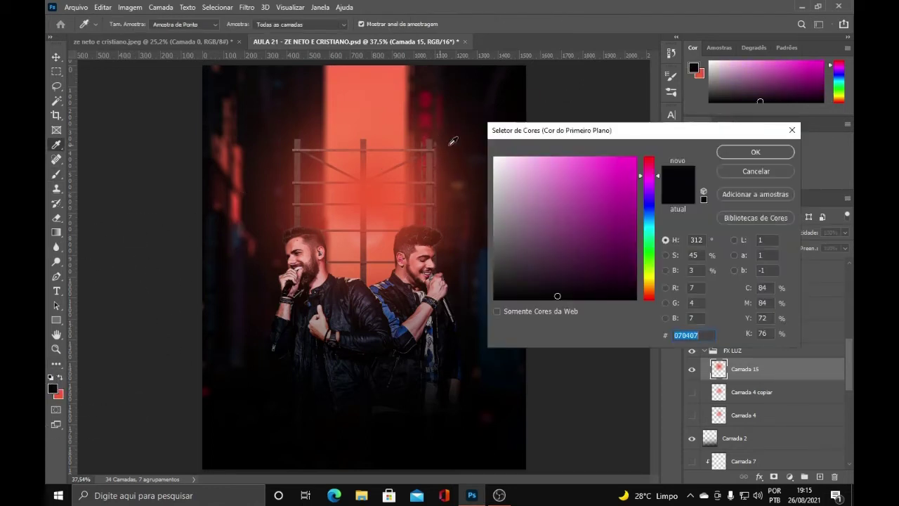
{"action": "left_click_drag", "start_coordinate": [535, 159], "coordinate": [504, 146]}
{"action": "left_click", "coordinate": [382, 124]}
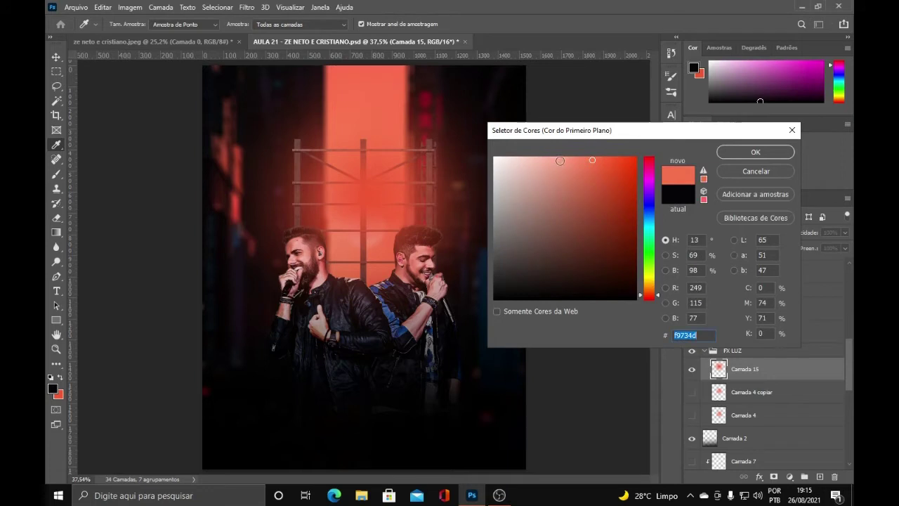
{"action": "left_click_drag", "start_coordinate": [560, 160], "coordinate": [519, 146]}
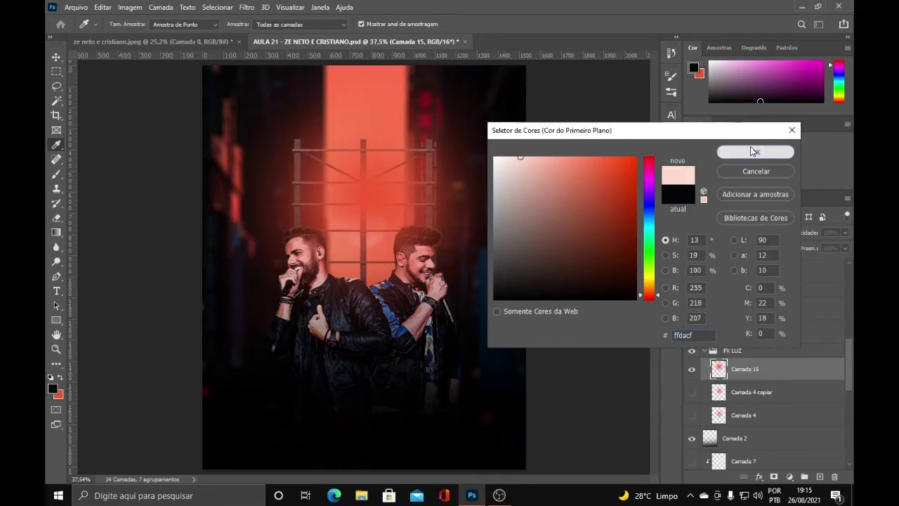
{"action": "left_click", "coordinate": [755, 151]}
Reduce the brush to 400 px and paint one pale peach spot at the centre of the red glow on Camada 15
{"action": "key", "text": "bracketleft"}
{"action": "key", "text": "bracketleft"}
{"action": "key", "text": "bracketleft"}
{"action": "key", "text": "bracketleft"}
{"action": "key", "text": "bracketleft"}
{"action": "key", "text": "bracketleft"}
{"action": "key", "text": "bracketleft"}
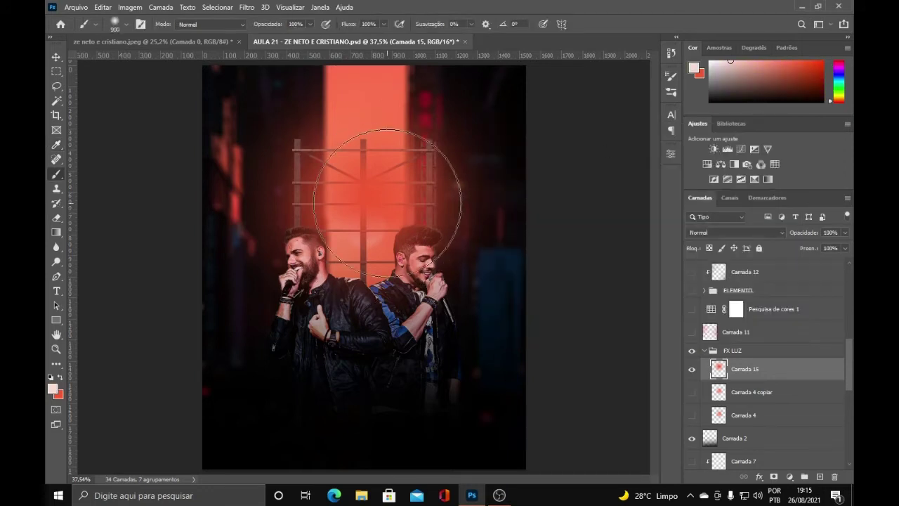
{"action": "left_click", "coordinate": [366, 192]}
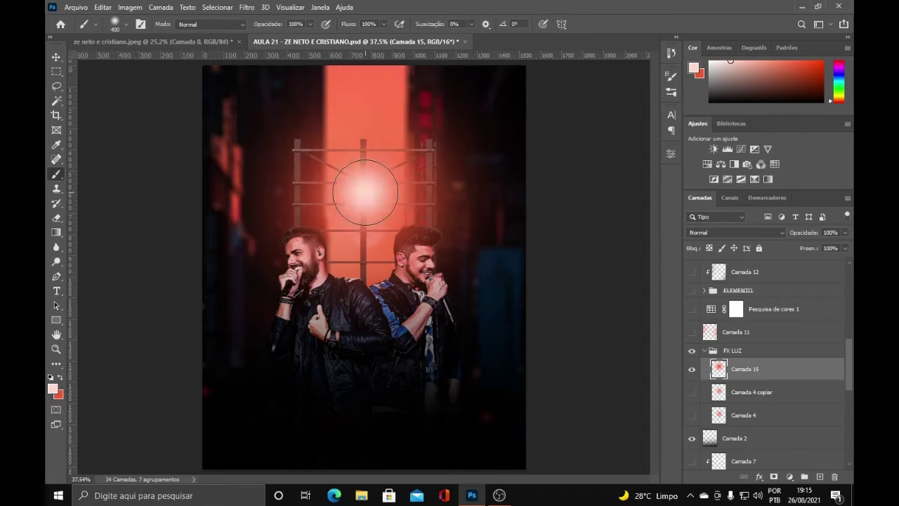
Set Camada 15's blend mode to Divisão and move its glow down toward the gap between the singers' heads
{"action": "left_click", "coordinate": [731, 229]}
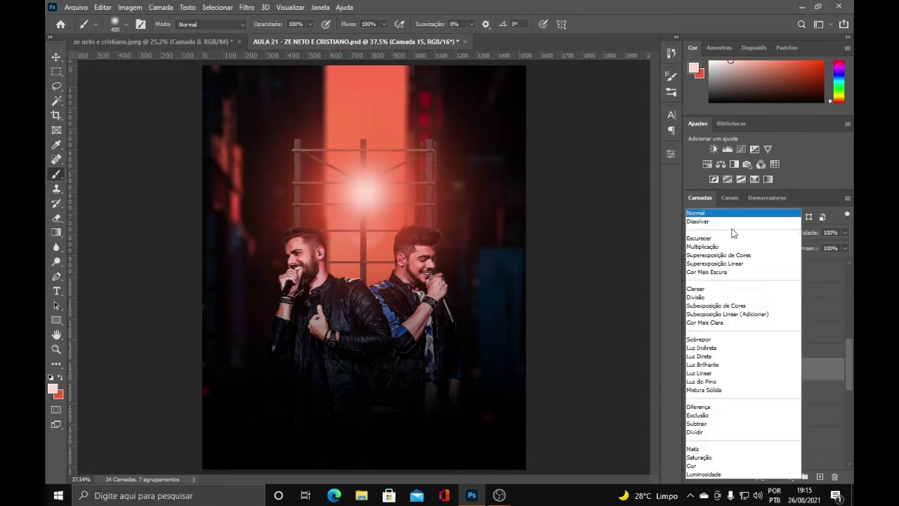
{"action": "left_click", "coordinate": [714, 301]}
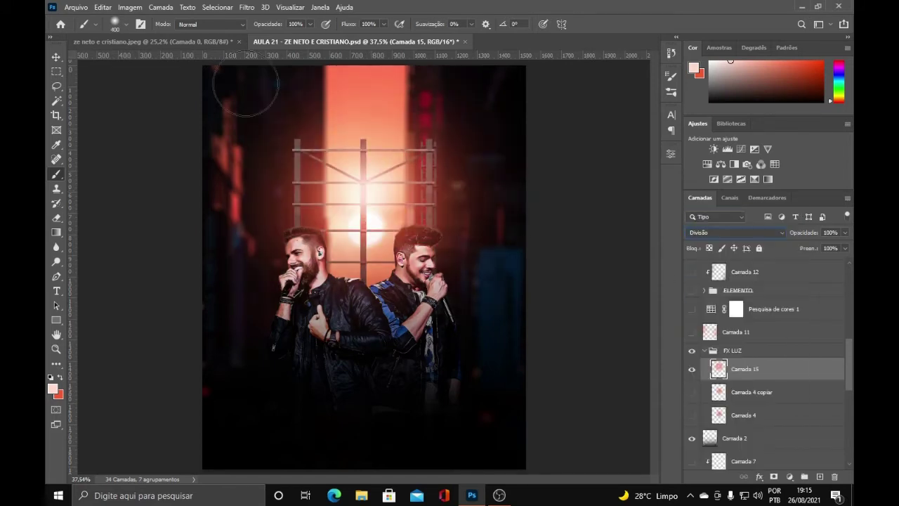
{"action": "key", "text": "v"}
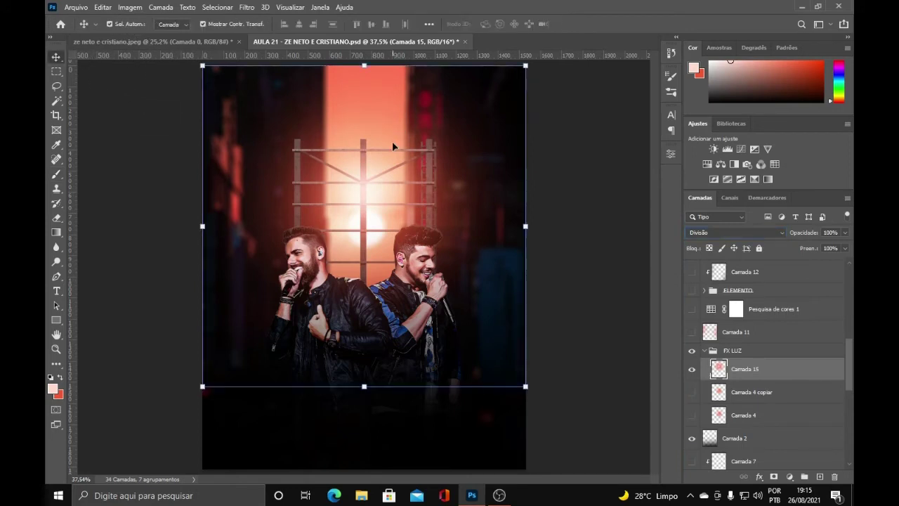
{"action": "left_click", "coordinate": [363, 384], "text": "ctrl"}
{"action": "left_click", "coordinate": [769, 371]}
{"action": "left_click_drag", "start_coordinate": [364, 386], "coordinate": [396, 281]}
{"action": "left_click", "coordinate": [629, 24]}
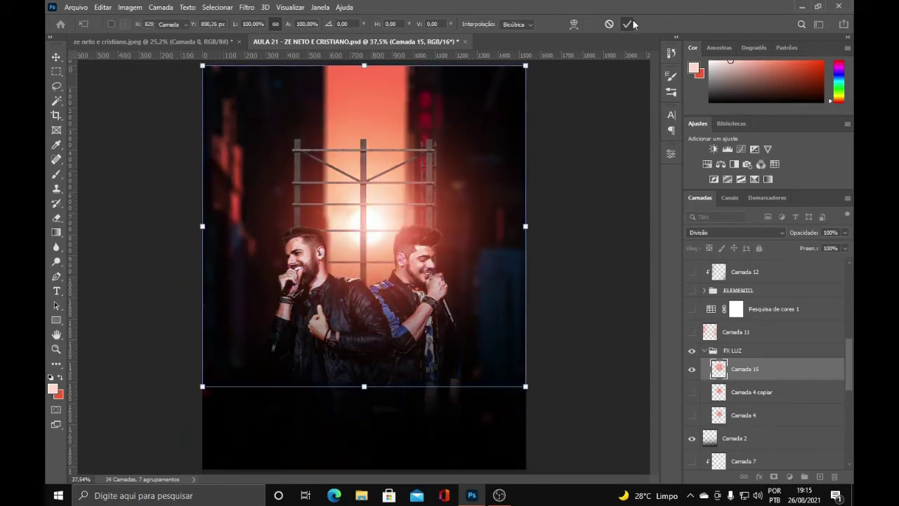
Hide the metal structure layer Camada 8 behind the singers
{"action": "scroll", "coordinate": [702, 386], "scroll_direction": "down", "scroll_amount": 5}
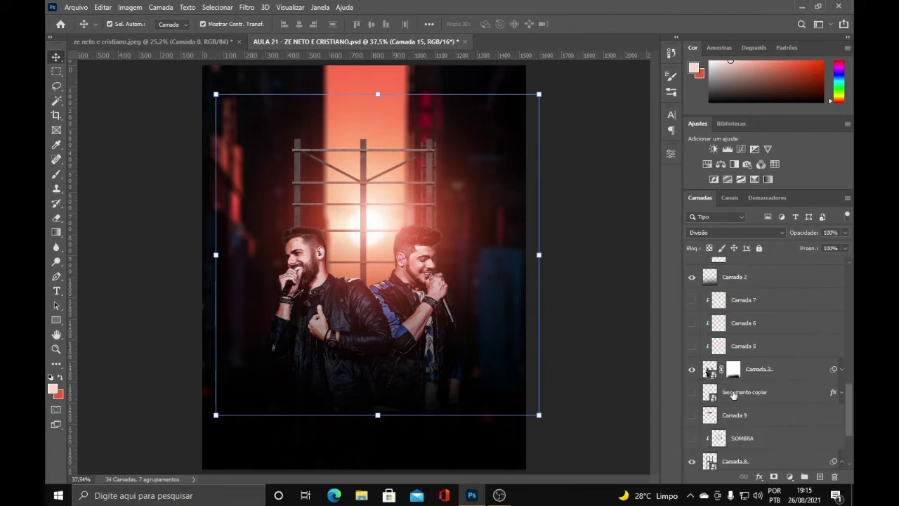
{"action": "left_click", "coordinate": [692, 369]}
{"action": "scroll", "coordinate": [389, 114], "scroll_direction": "up", "scroll_amount": 2}
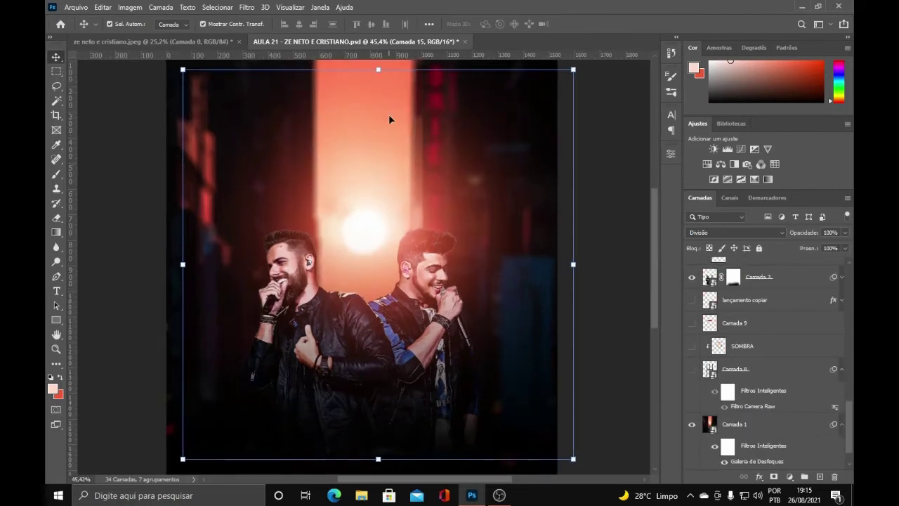
Return Camada 15 to the Normal blend mode and reposition its glow between and just above the singers' heads
{"action": "left_click", "coordinate": [378, 67]}
{"action": "mouse_move", "coordinate": [392, 230]}
{"action": "left_mouse_down"}
{"action": "mouse_move", "coordinate": [372, 236]}
{"action": "mouse_move", "coordinate": [376, 219]}
{"action": "mouse_move", "coordinate": [384, 222]}
{"action": "left_mouse_up"}
{"action": "left_click", "coordinate": [743, 235]}
{"action": "left_click", "coordinate": [714, 213]}
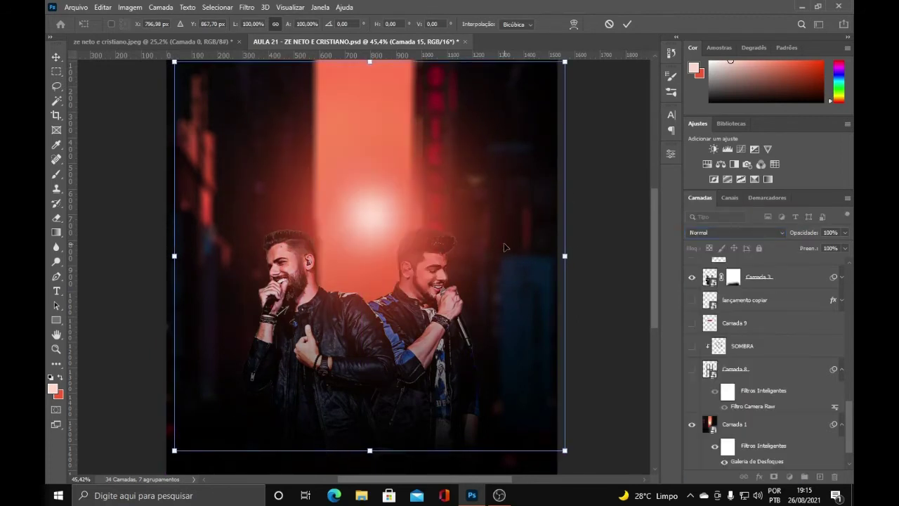
{"action": "mouse_move", "coordinate": [504, 248]}
{"action": "left_mouse_down"}
{"action": "mouse_move", "coordinate": [470, 252]}
{"action": "mouse_move", "coordinate": [483, 262]}
{"action": "mouse_move", "coordinate": [485, 344]}
{"action": "mouse_move", "coordinate": [492, 253]}
{"action": "left_mouse_up"}
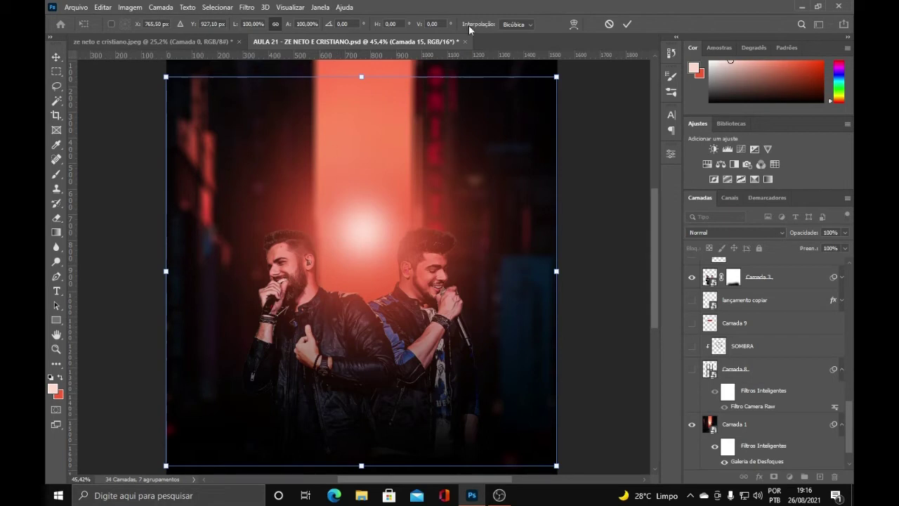
{"action": "left_click_drag", "start_coordinate": [365, 74], "coordinate": [363, 357]}
{"action": "scroll", "coordinate": [398, 329], "scroll_direction": "down", "scroll_amount": 3}
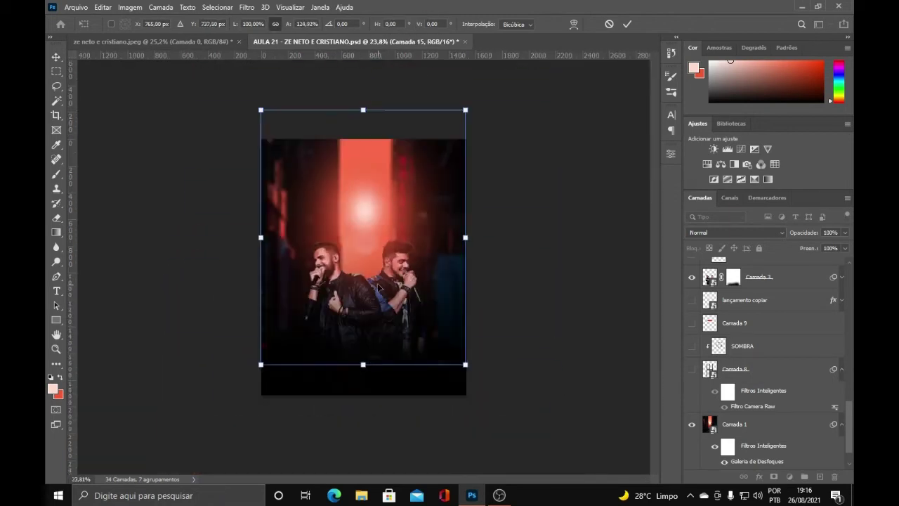
{"action": "key", "text": "ctrl+z"}
Scale Camada 15's glow to 82.18% width and 84.95% height, centring it between the singers' heads
{"action": "left_click_drag", "start_coordinate": [363, 365], "coordinate": [363, 354]}
{"action": "mouse_move", "coordinate": [260, 257]}
{"action": "left_mouse_down"}
{"action": "mouse_move", "coordinate": [305, 258]}
{"action": "mouse_move", "coordinate": [276, 257]}
{"action": "left_mouse_up"}
{"action": "left_click_drag", "start_coordinate": [467, 257], "coordinate": [449, 257]}
{"action": "left_click_drag", "start_coordinate": [369, 361], "coordinate": [381, 320]}
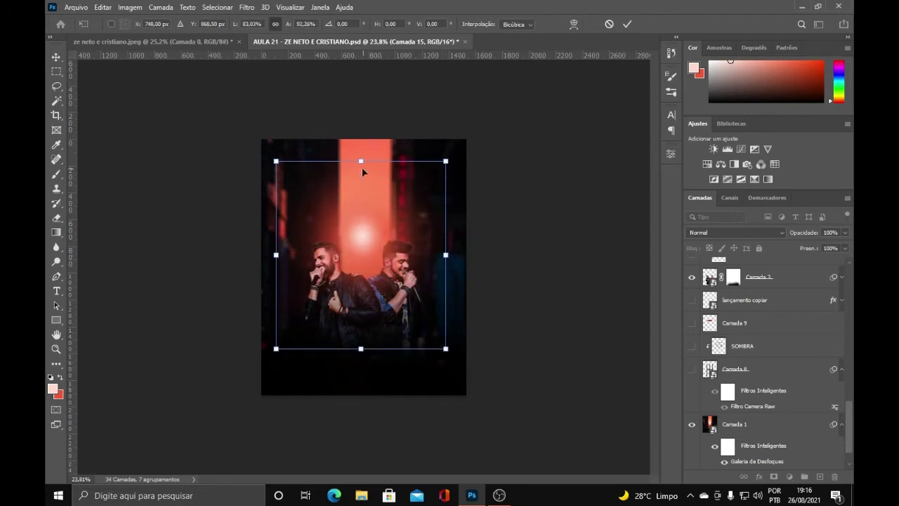
{"action": "mouse_move", "coordinate": [362, 168]}
{"action": "left_mouse_down"}
{"action": "mouse_move", "coordinate": [361, 149]}
{"action": "mouse_move", "coordinate": [361, 176]}
{"action": "left_mouse_up"}
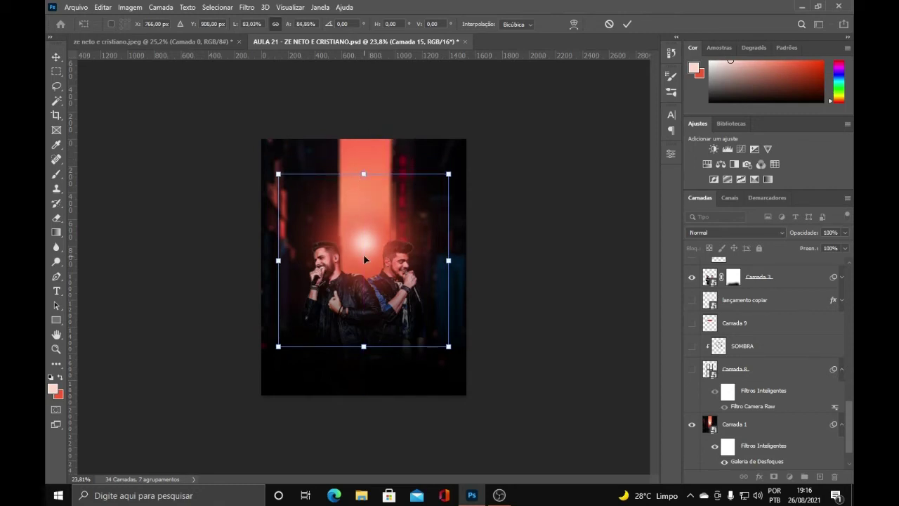
{"action": "mouse_move", "coordinate": [447, 260]}
{"action": "left_mouse_down"}
{"action": "mouse_move", "coordinate": [468, 253]}
{"action": "mouse_move", "coordinate": [446, 257]}
{"action": "left_mouse_up"}
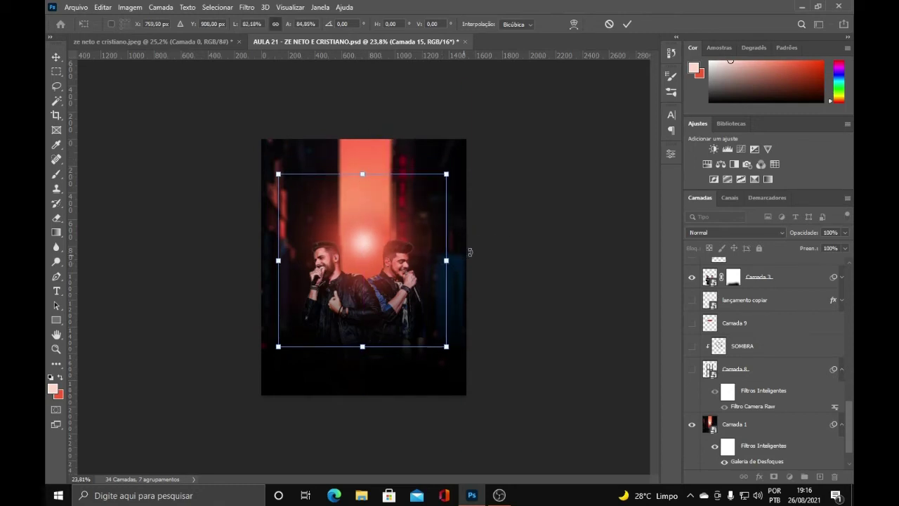
{"action": "left_click", "coordinate": [627, 24]}
Apply the Divisão blend mode to the resized glow and deselect the layer
{"action": "left_click", "coordinate": [699, 233]}
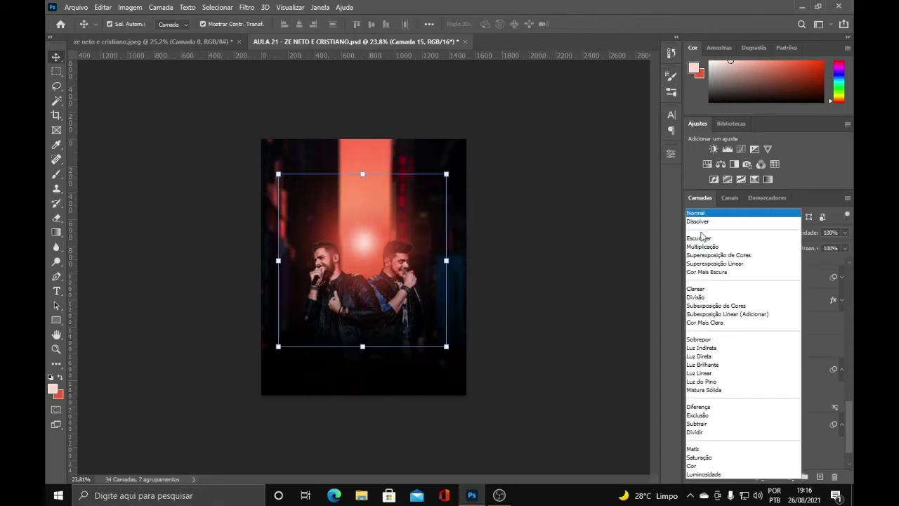
{"action": "left_click", "coordinate": [509, 305]}
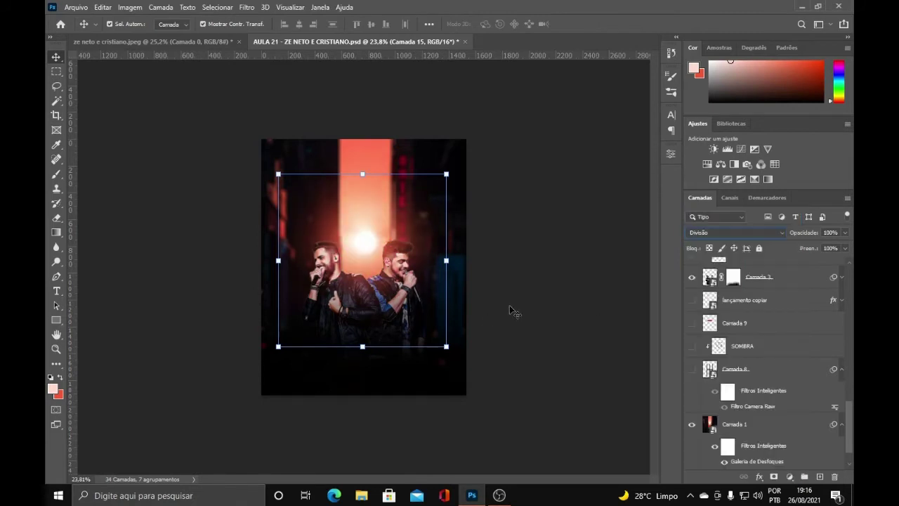
{"action": "left_click", "coordinate": [509, 305]}
{"action": "scroll", "coordinate": [400, 267], "scroll_direction": "up", "scroll_amount": 5}
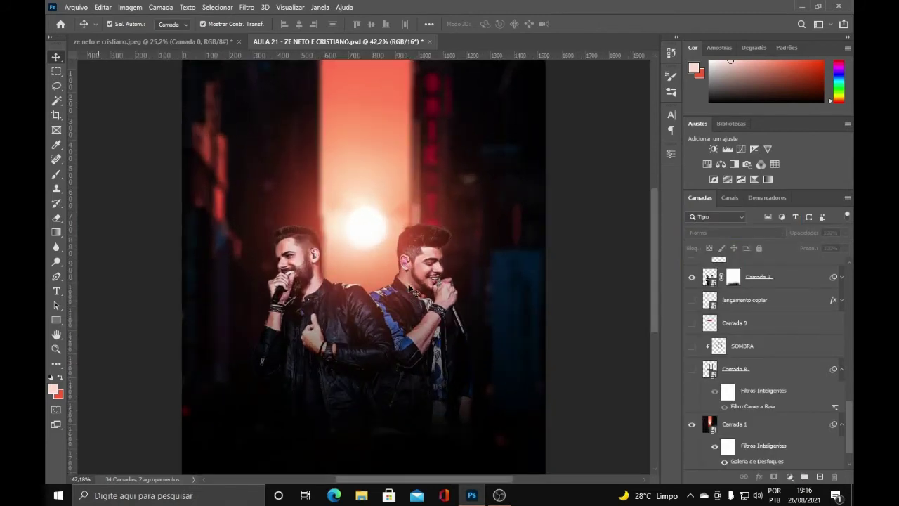
Delete the demonstration layer Camada 15 and show Camada 4 copiar and Camada 4 in the FX LUZ group
{"action": "scroll", "coordinate": [757, 355], "scroll_direction": "up", "scroll_amount": 4}
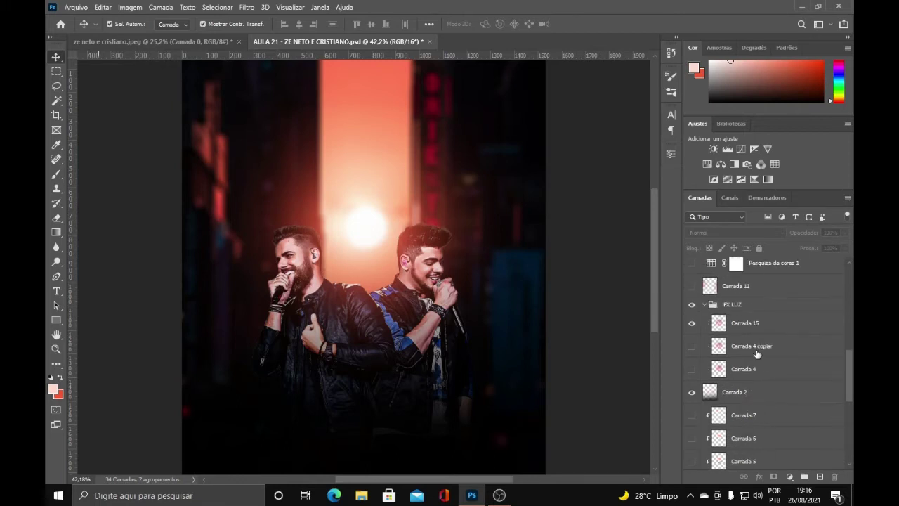
{"action": "left_click", "coordinate": [761, 323]}
{"action": "key", "text": "Delete"}
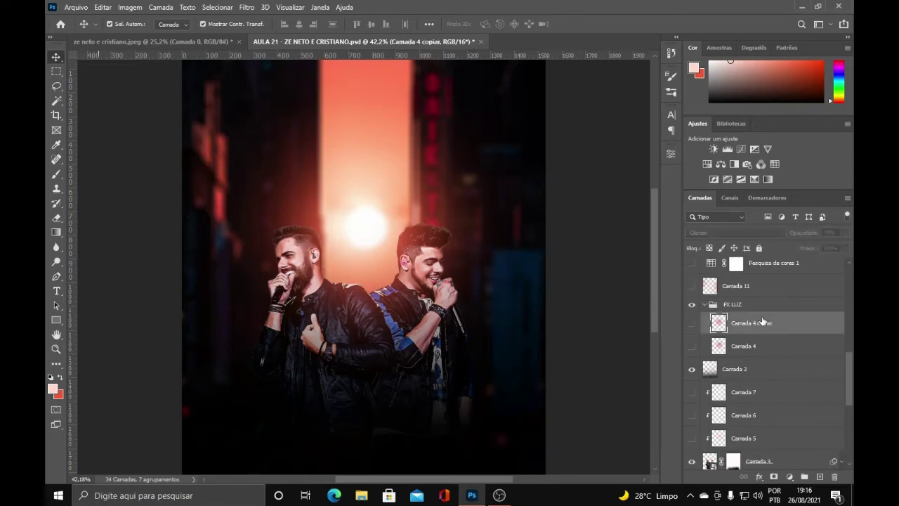
{"action": "left_click", "coordinate": [692, 323]}
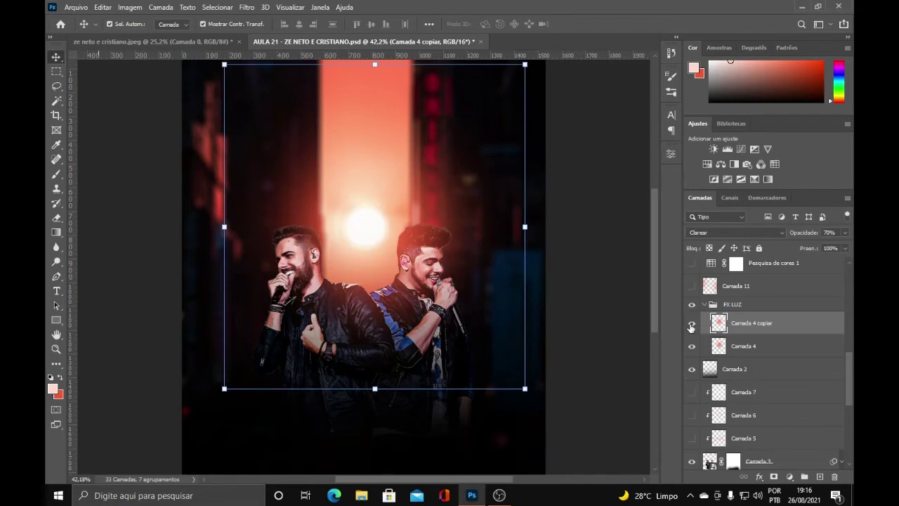
Check the blend modes of Camada 4 and Camada 4 copiar, and compare the poster with Camada 4 copiar off and on
{"action": "left_click", "coordinate": [756, 346]}
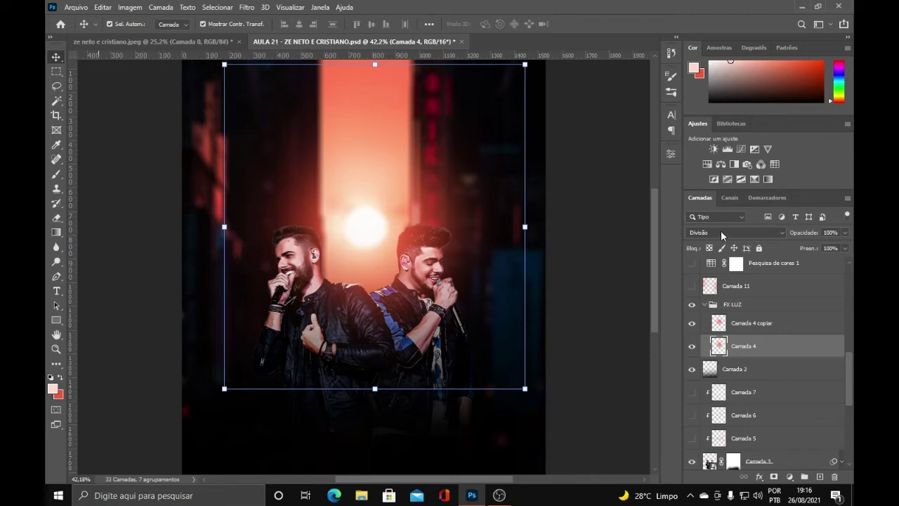
{"action": "left_click", "coordinate": [755, 323]}
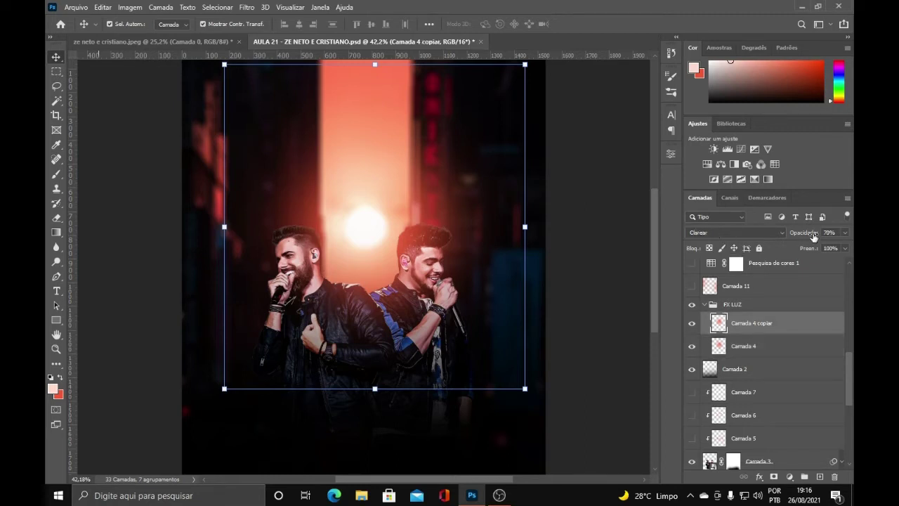
{"action": "left_click", "coordinate": [692, 325]}
{"action": "left_click", "coordinate": [691, 324]}
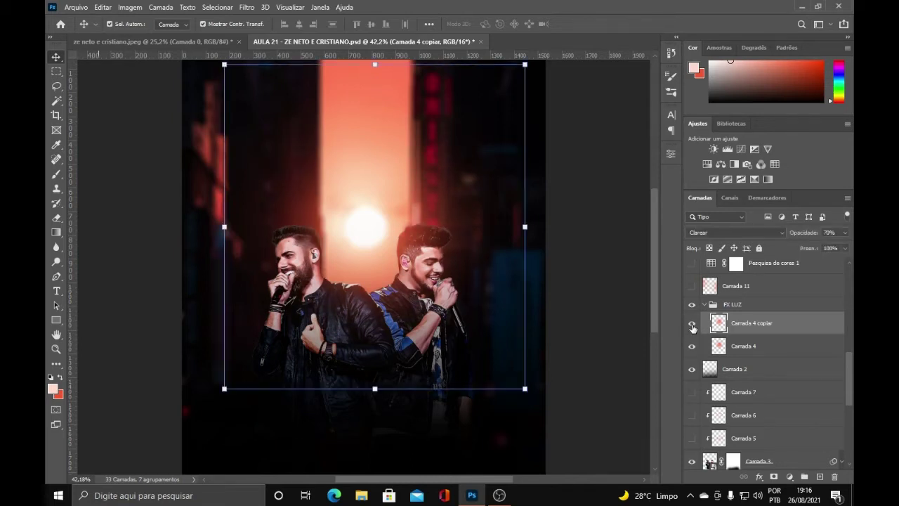
{"action": "left_click", "coordinate": [692, 325]}
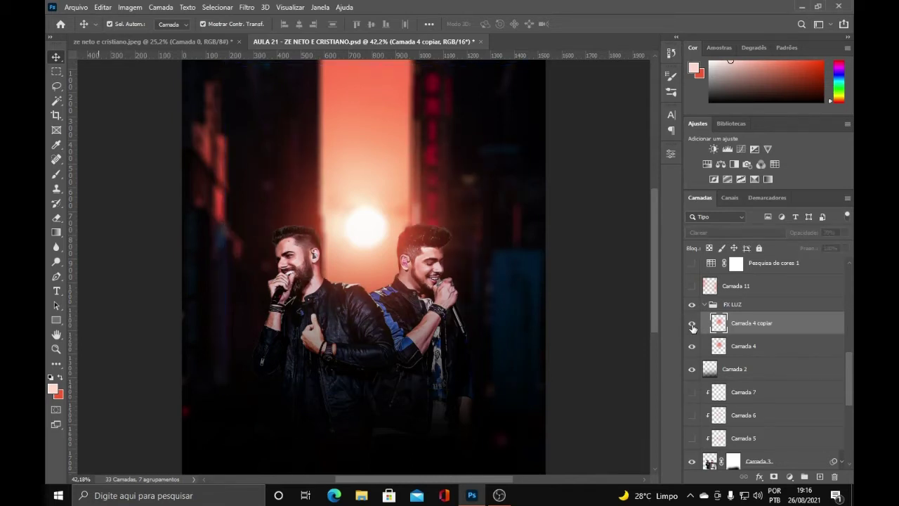
{"action": "left_click", "coordinate": [691, 325]}
{"action": "left_click", "coordinate": [618, 291]}
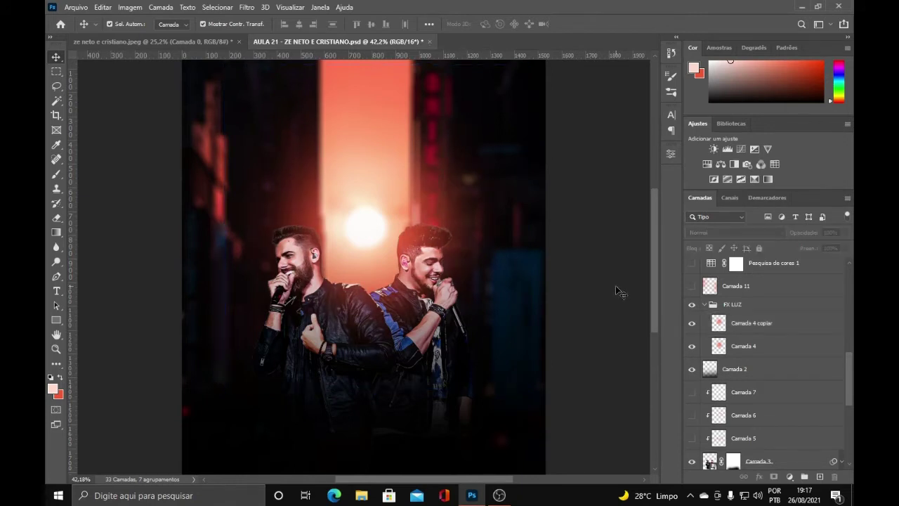
Repeat the off and on comparison of Camada 4 copiar with the whole poster in view, leaving it selected and visible
{"action": "left_click", "coordinate": [692, 325]}
{"action": "scroll", "coordinate": [345, 309], "scroll_direction": "down", "scroll_amount": 2}
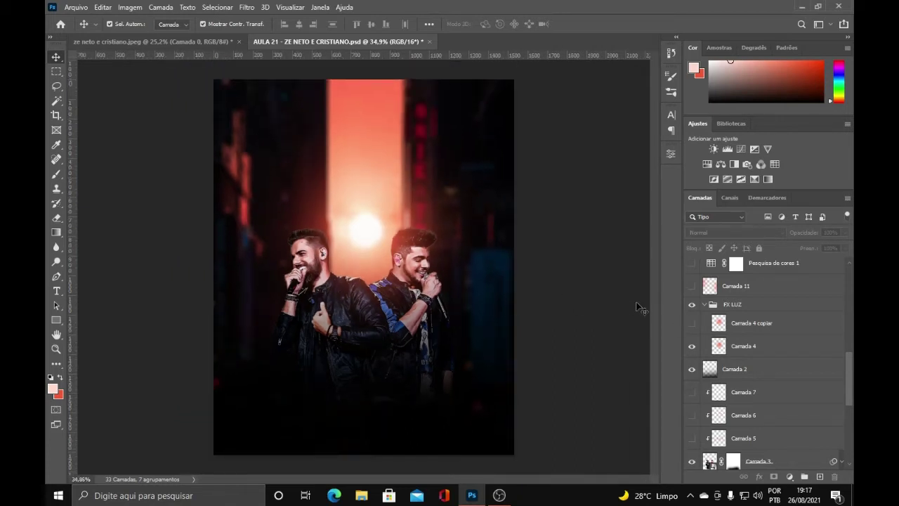
{"action": "left_click", "coordinate": [692, 324]}
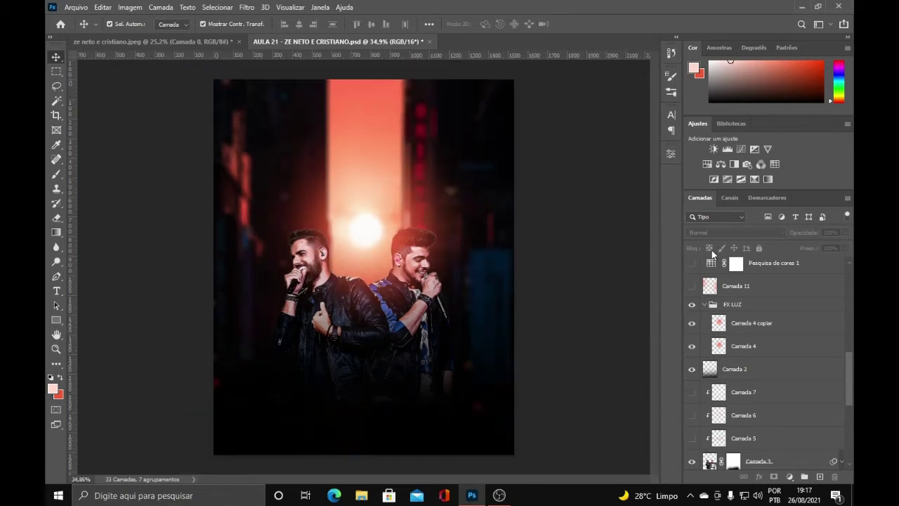
{"action": "left_click", "coordinate": [760, 325]}
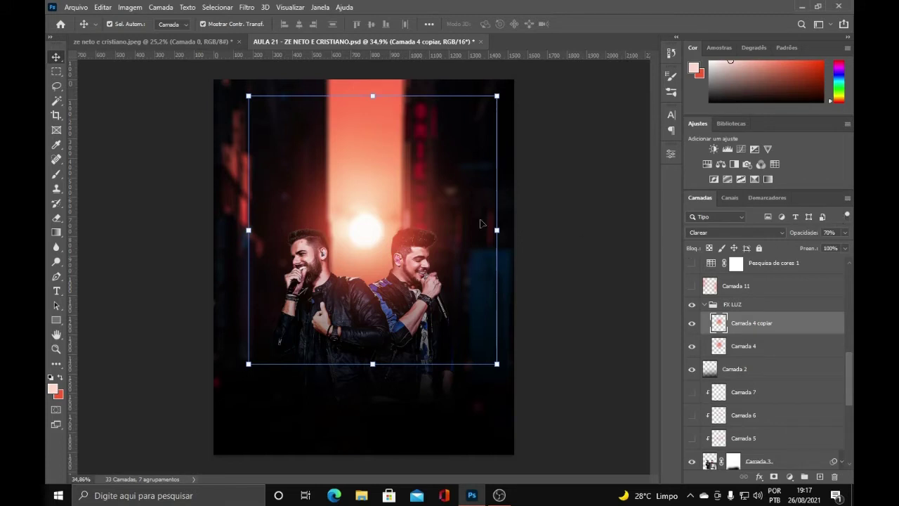
{"action": "left_click", "coordinate": [692, 324]}
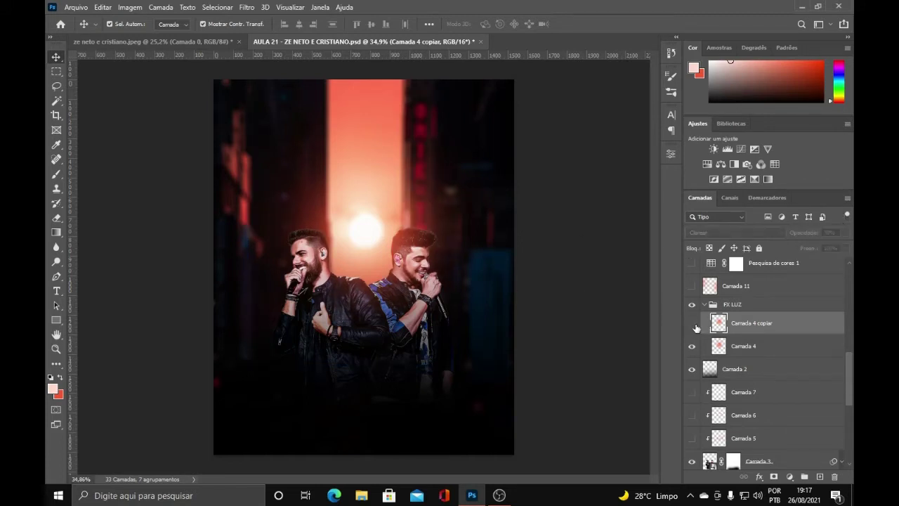
{"action": "left_click", "coordinate": [692, 323]}
{"action": "left_click", "coordinate": [693, 324]}
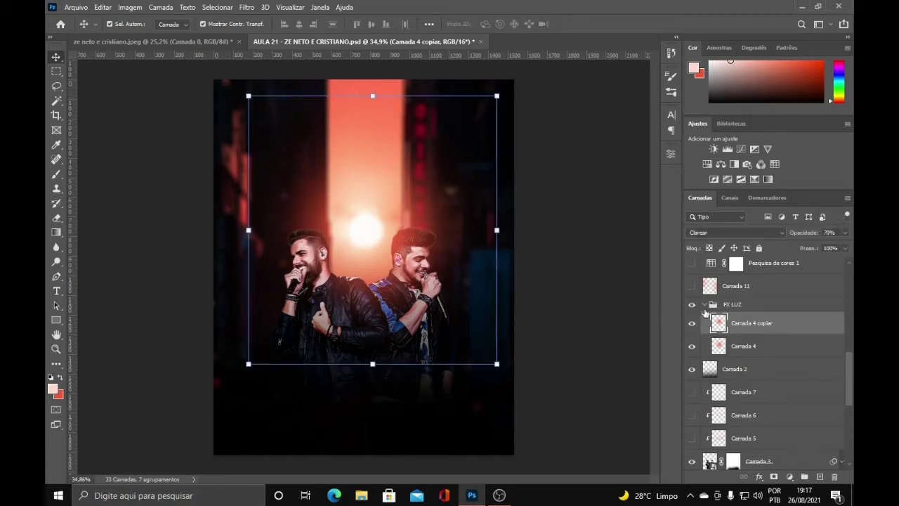
Collapse the FX LUZ group and select the Pesquisa de cores 1 adjustment layer
{"action": "left_click", "coordinate": [705, 306]}
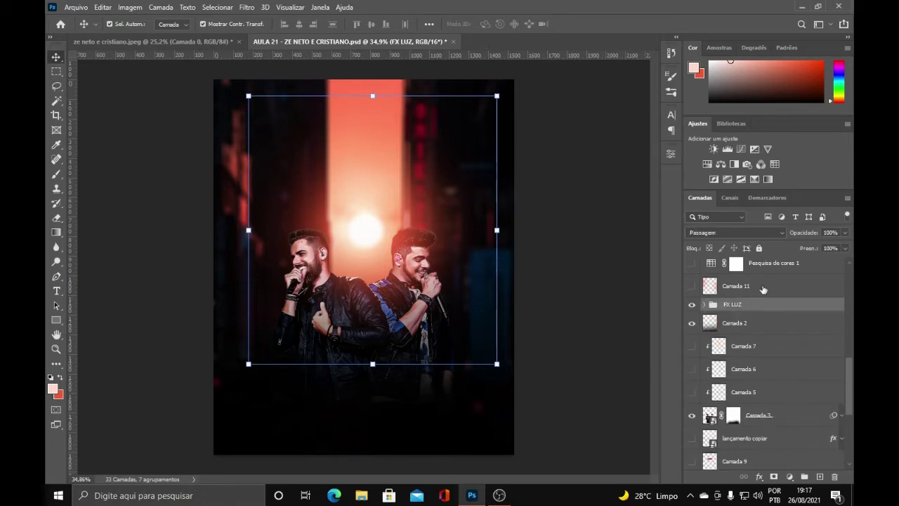
{"action": "scroll", "coordinate": [586, 305], "scroll_direction": "up", "scroll_amount": 1}
{"action": "scroll", "coordinate": [674, 280], "scroll_direction": "up", "scroll_amount": 2}
{"action": "scroll", "coordinate": [712, 297], "scroll_direction": "up", "scroll_amount": 1}
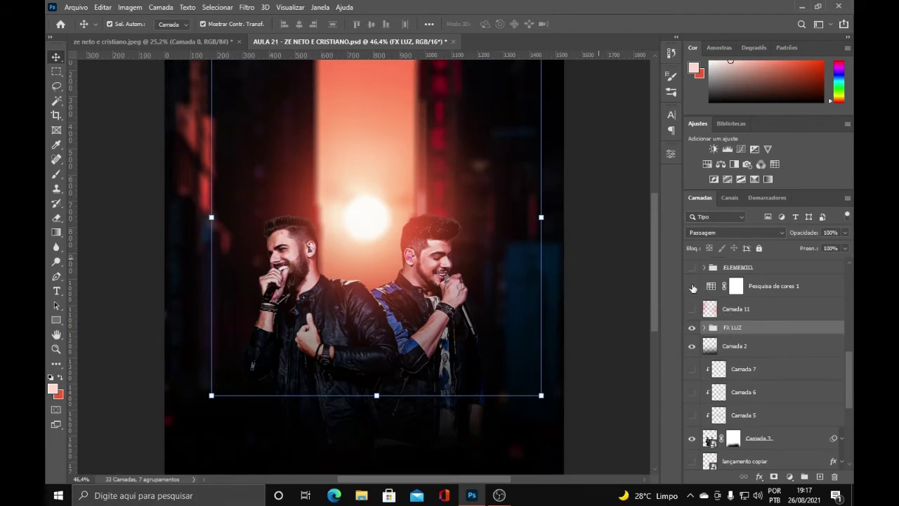
{"action": "left_click", "coordinate": [760, 290]}
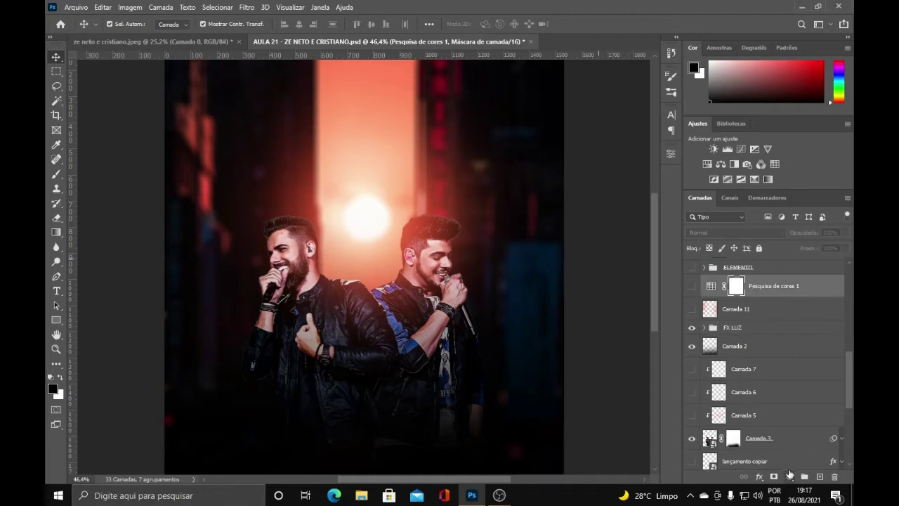
Point out the Pesquisa de cores adjustment type and make the Pesquisa de cores 1 layer visible
{"action": "left_click", "coordinate": [790, 477]}
{"action": "left_click", "coordinate": [623, 425]}
{"action": "left_click", "coordinate": [790, 478]}
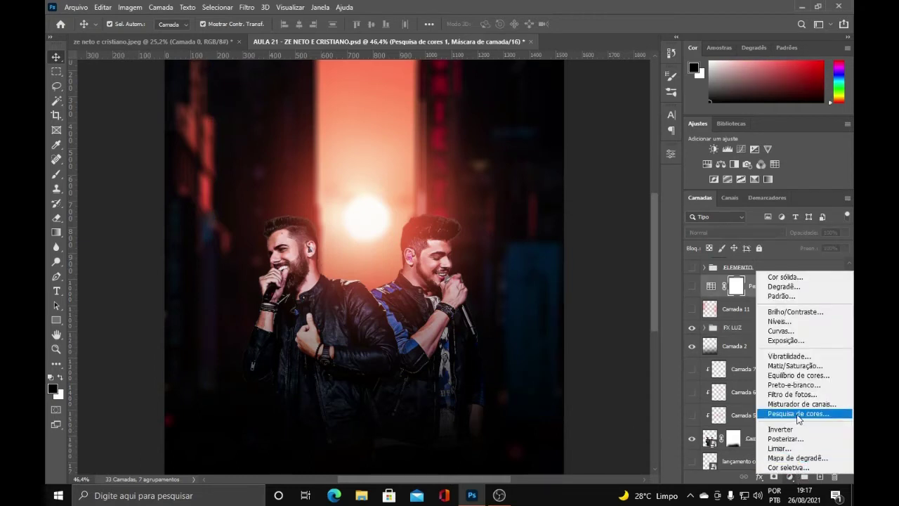
{"action": "left_click", "coordinate": [709, 296]}
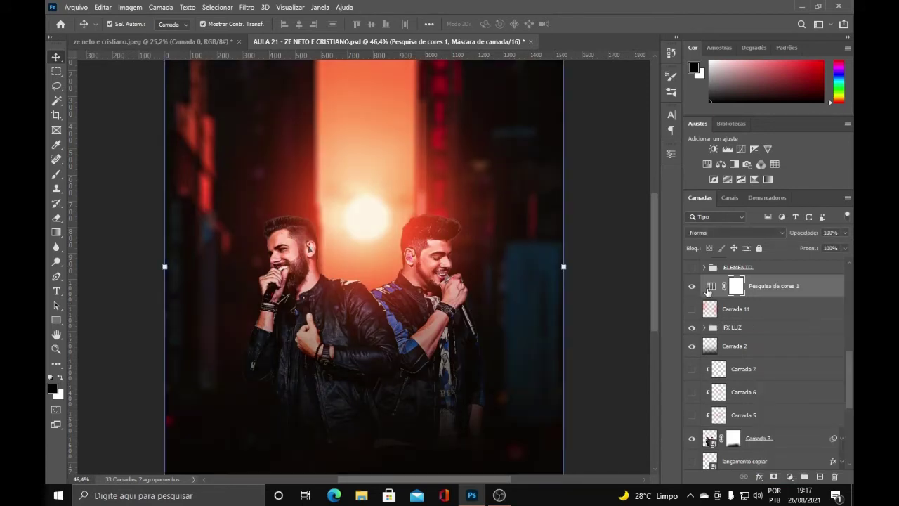
Review the 3DLUT file options of Pesquisa de cores 1, keeping FallColors.look
{"action": "double_click", "coordinate": [709, 290]}
{"action": "left_click", "coordinate": [632, 189]}
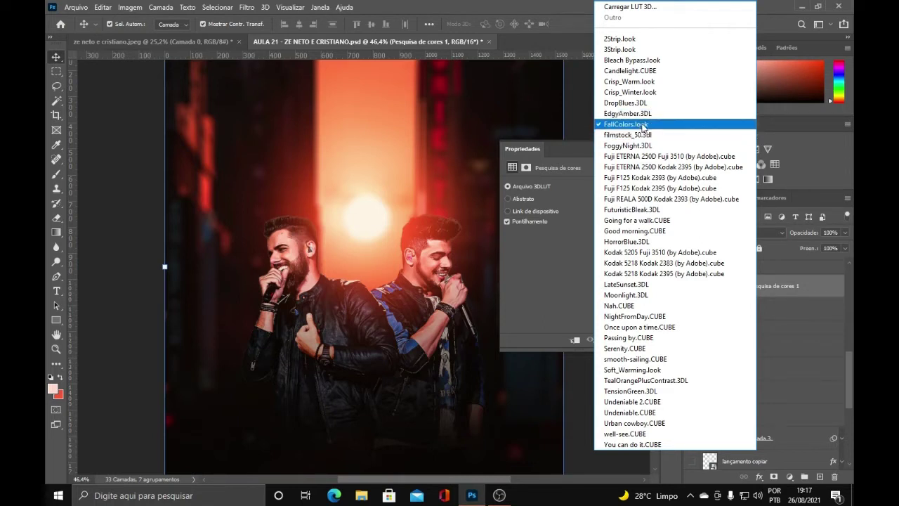
{"action": "left_click", "coordinate": [576, 127]}
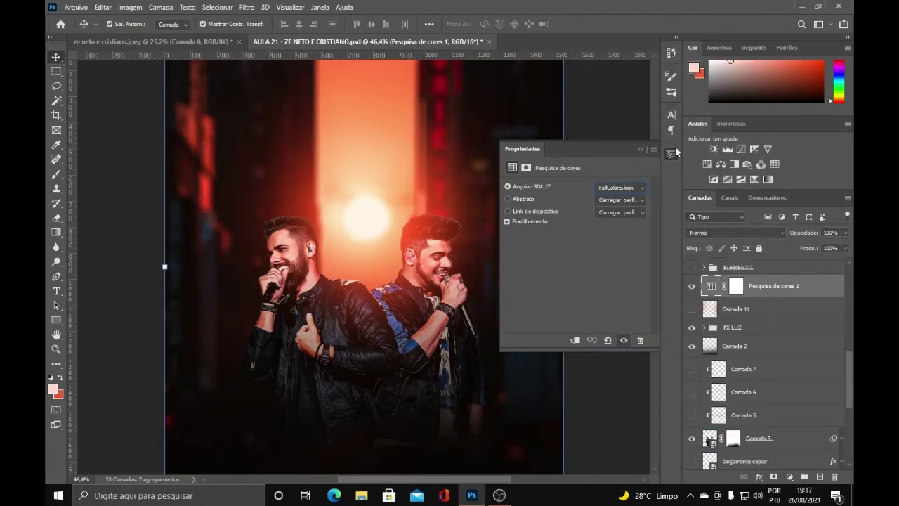
{"action": "left_click", "coordinate": [641, 148]}
Compare the whole poster with Pesquisa de cores 1 off and on, leaving the adjustment visible
{"action": "left_click", "coordinate": [691, 287]}
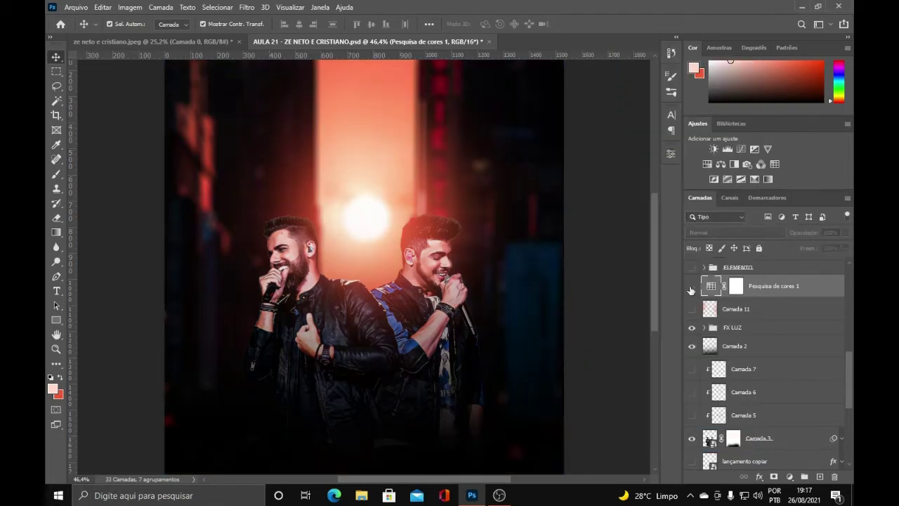
{"action": "key", "text": "ctrl+0"}
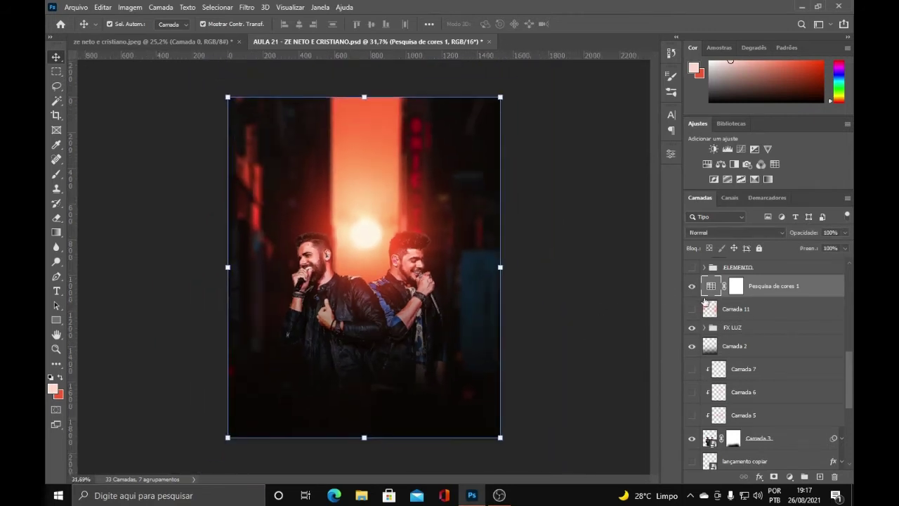
{"action": "left_click", "coordinate": [693, 289]}
{"action": "key", "text": "shift+minus"}
Show and select Camada 11, and ready the Brush tool with red as the foreground colour
{"action": "left_click", "coordinate": [752, 315]}
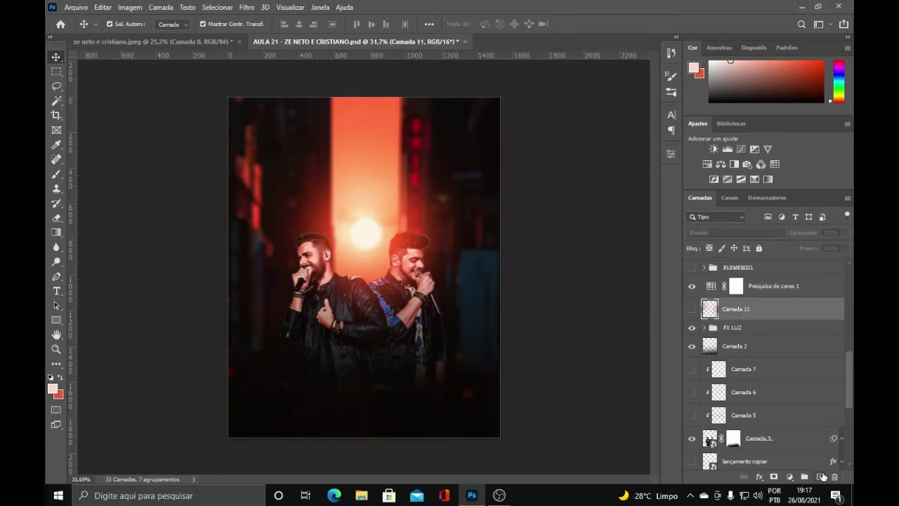
{"action": "left_click", "coordinate": [692, 309]}
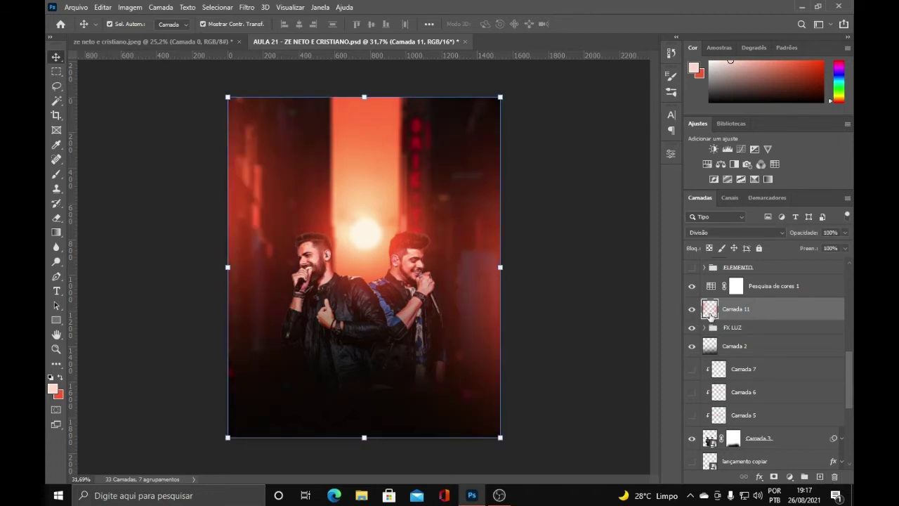
{"action": "left_click", "coordinate": [57, 173]}
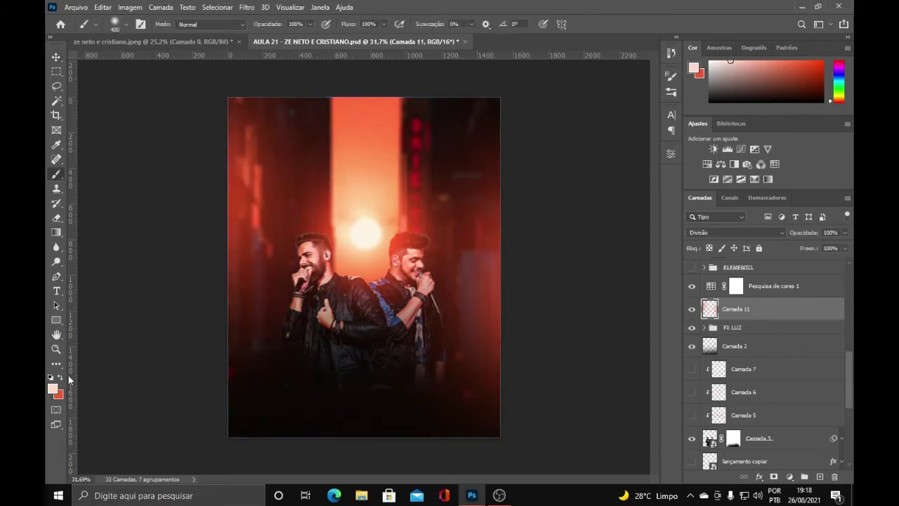
{"action": "left_click", "coordinate": [61, 378]}
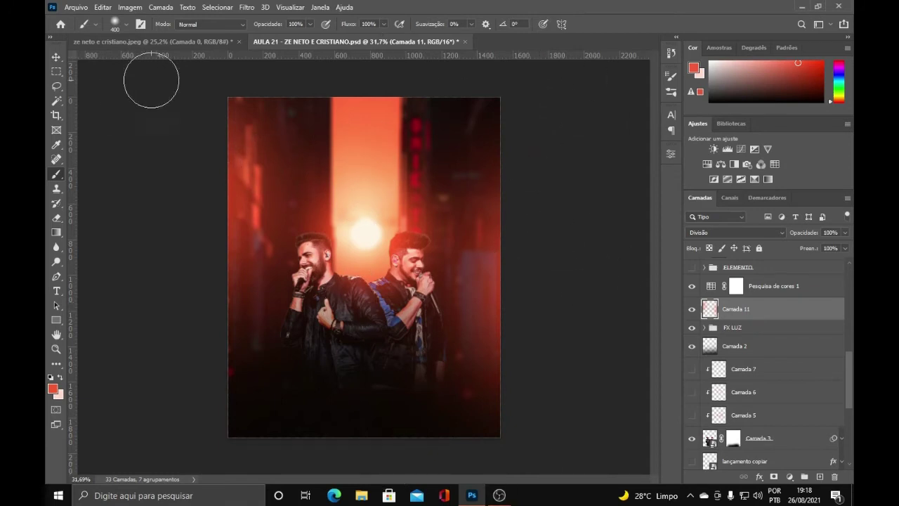
Preview Camada 11 with the Normal blend mode and return it to Divisão
{"action": "left_click", "coordinate": [736, 231]}
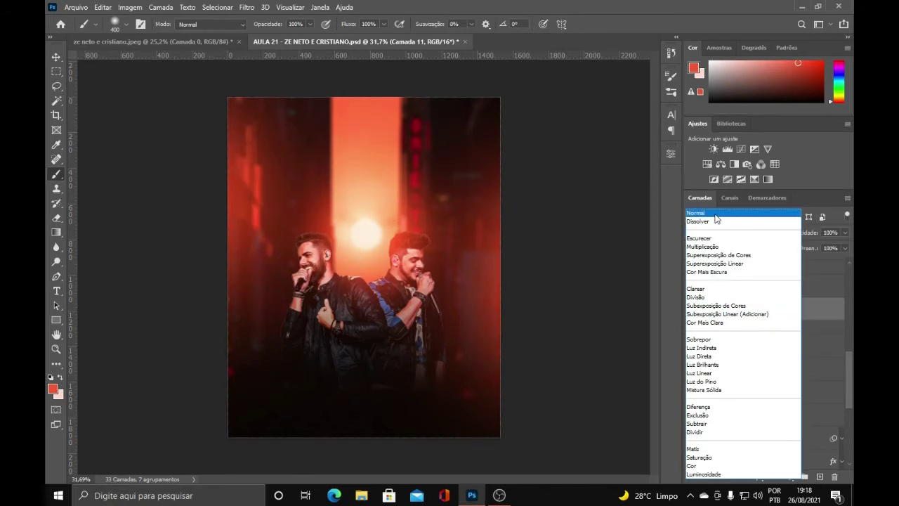
{"action": "left_click", "coordinate": [715, 213]}
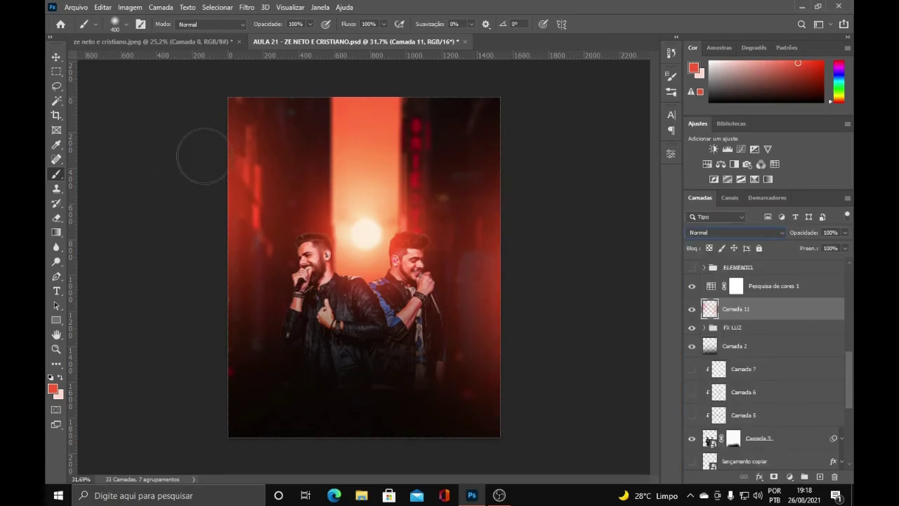
{"action": "left_click", "coordinate": [710, 232]}
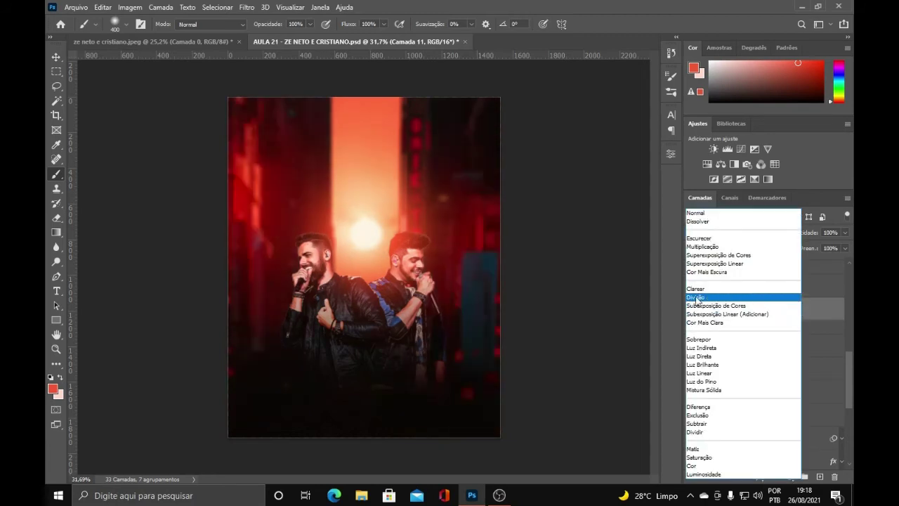
{"action": "left_click", "coordinate": [710, 433]}
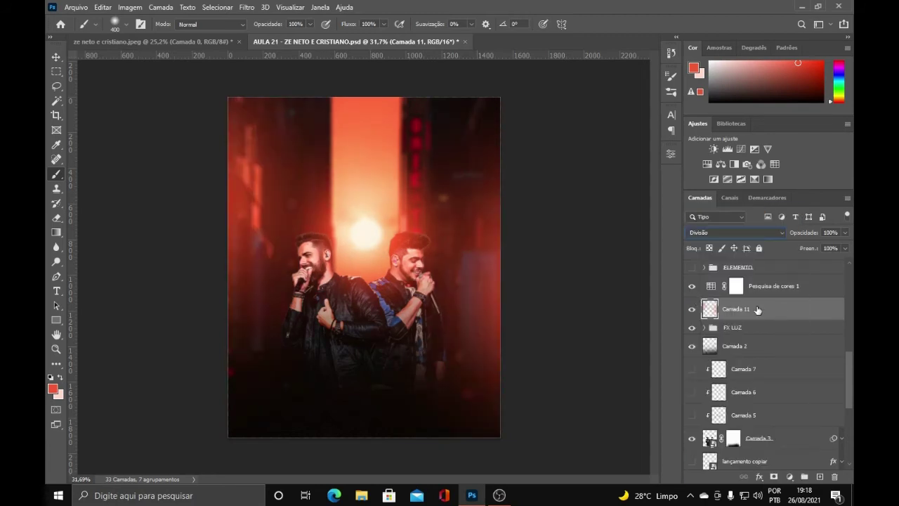
Compare the poster with Camada 11 off and on, leaving it visible, and examine its side glow and opacity
{"action": "left_click", "coordinate": [53, 61]}
{"action": "left_click", "coordinate": [691, 309]}
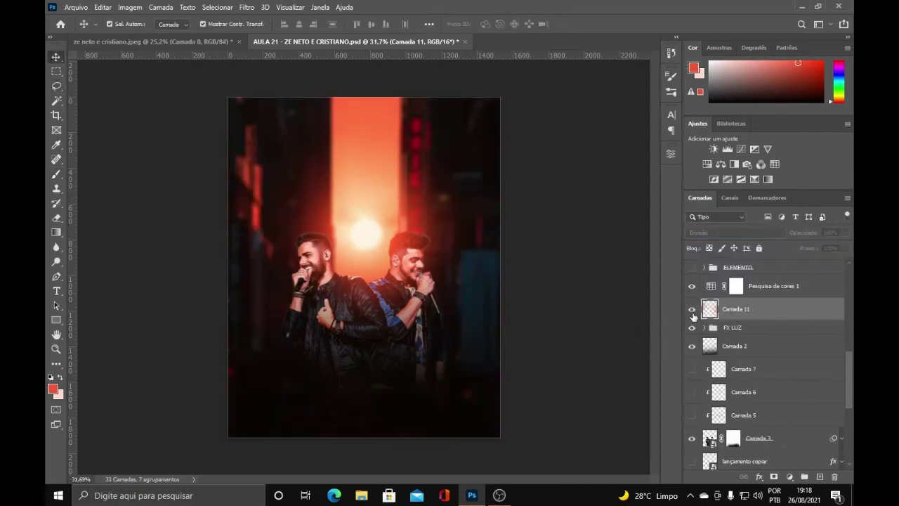
{"action": "left_click", "coordinate": [692, 309]}
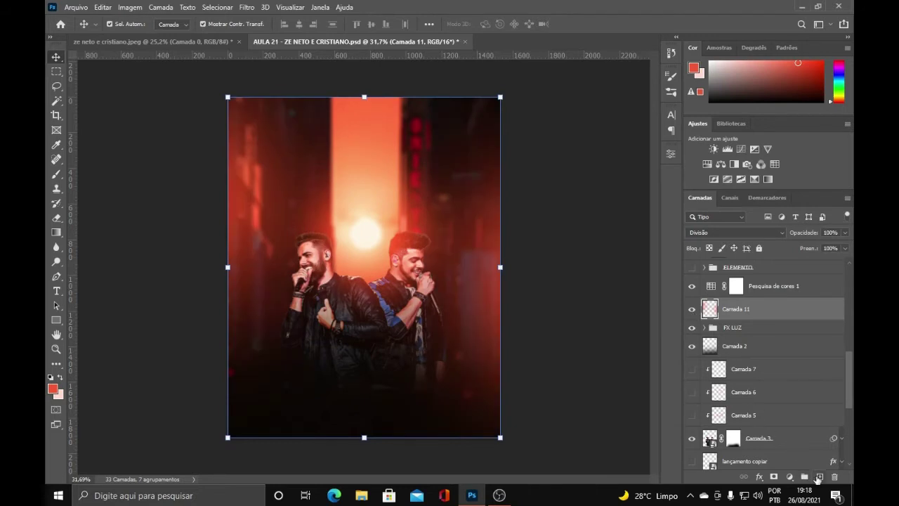
{"action": "left_click", "coordinate": [56, 174]}
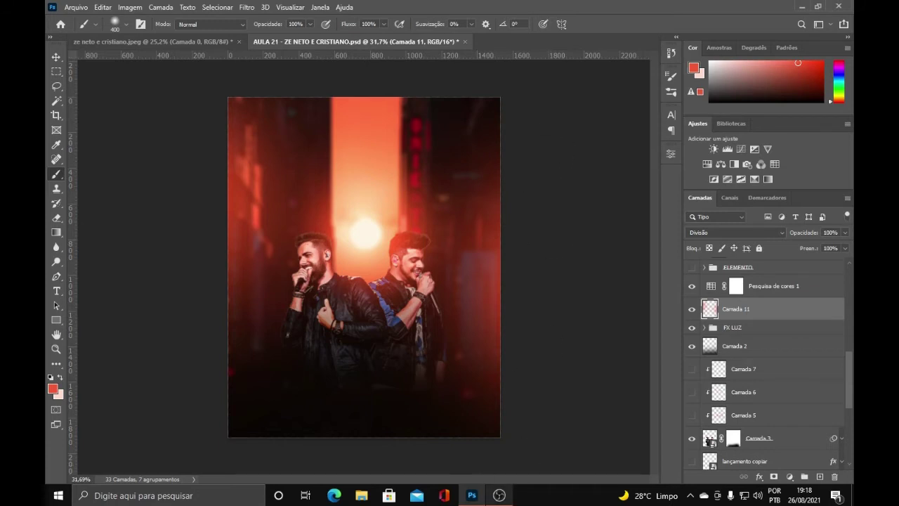
{"action": "left_click", "coordinate": [56, 56]}
{"action": "scroll", "coordinate": [492, 362], "scroll_direction": "up", "scroll_amount": 2}
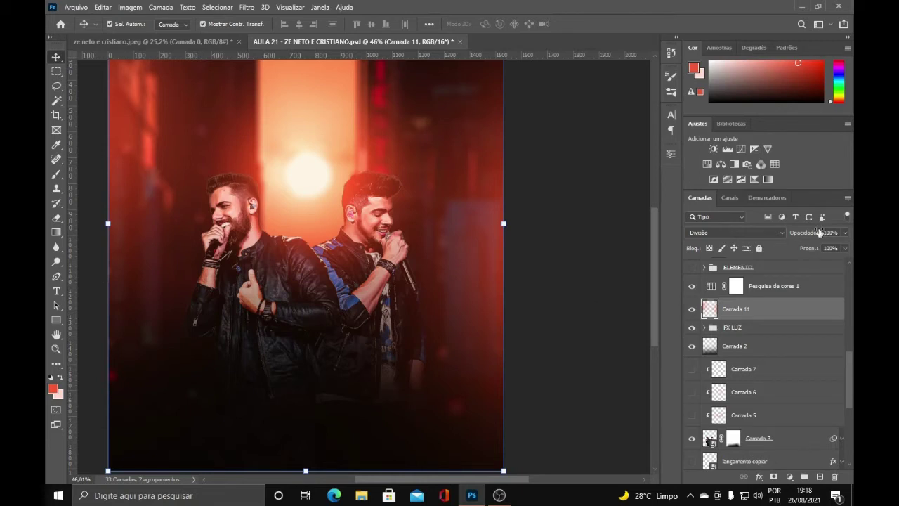
{"action": "mouse_move", "coordinate": [814, 234]}
{"action": "left_mouse_down"}
{"action": "mouse_move", "coordinate": [798, 235]}
{"action": "mouse_move", "coordinate": [820, 235]}
{"action": "left_mouse_up"}
Show and select Camada 5, the lowest layer clipped to the singers' layer Camada 3
{"action": "scroll", "coordinate": [743, 366], "scroll_direction": "down", "scroll_amount": 1}
{"action": "scroll", "coordinate": [743, 367], "scroll_direction": "down", "scroll_amount": 2}
{"action": "scroll", "coordinate": [503, 281], "scroll_direction": "down", "scroll_amount": 2}
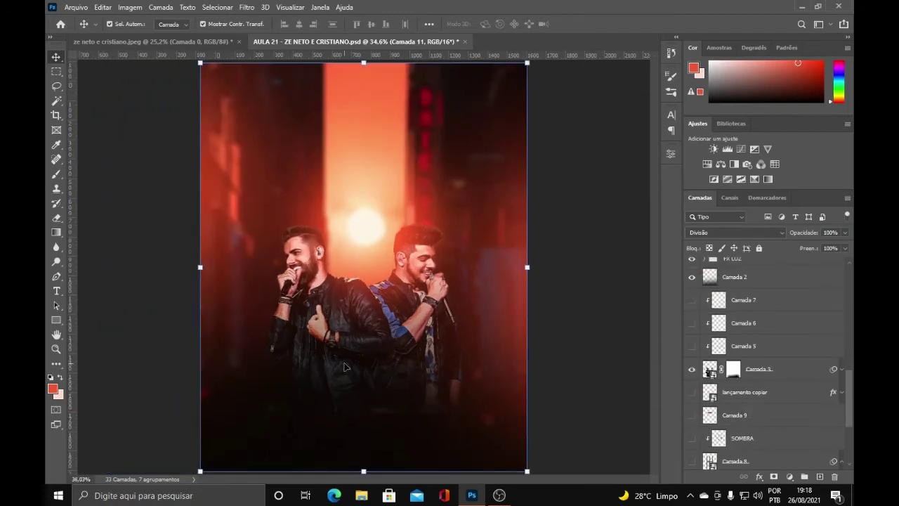
{"action": "scroll", "coordinate": [344, 325], "scroll_direction": "up", "scroll_amount": 1}
{"action": "scroll", "coordinate": [365, 358], "scroll_direction": "up", "scroll_amount": 1}
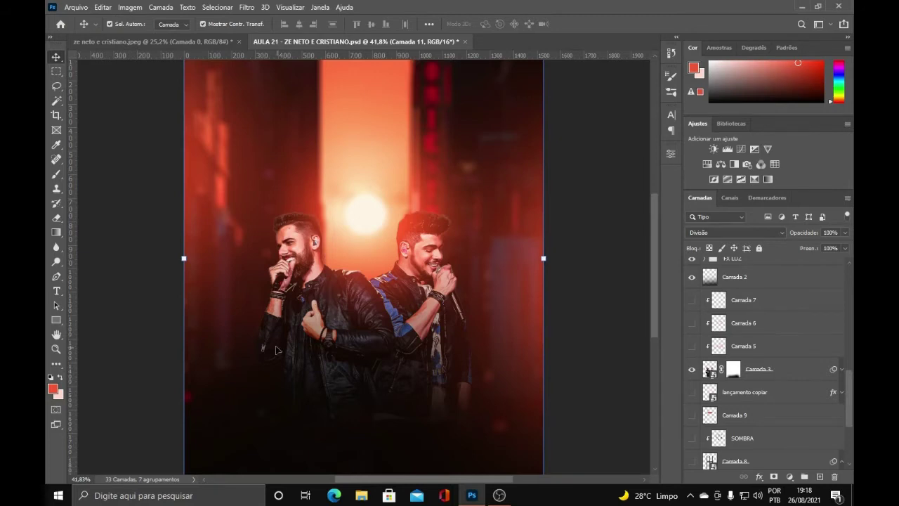
{"action": "scroll", "coordinate": [406, 355], "scroll_direction": "up", "scroll_amount": 3}
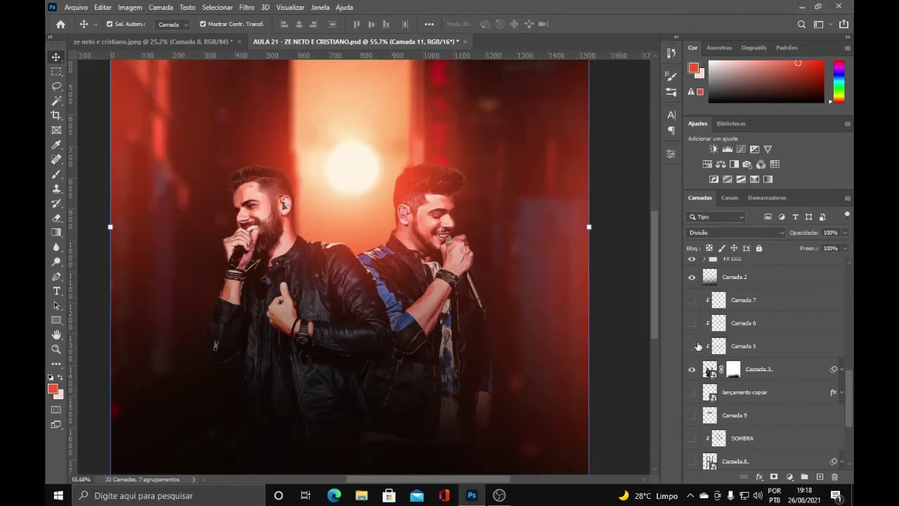
{"action": "left_click", "coordinate": [759, 341]}
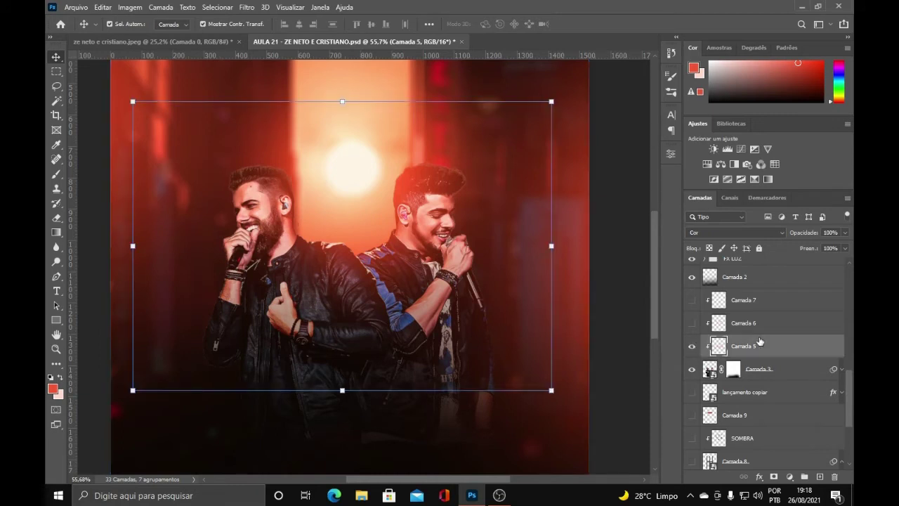
Check the blend mode options for Camada 5, keeping it set to Cor
{"action": "left_click_drag", "start_coordinate": [759, 354], "coordinate": [722, 355]}
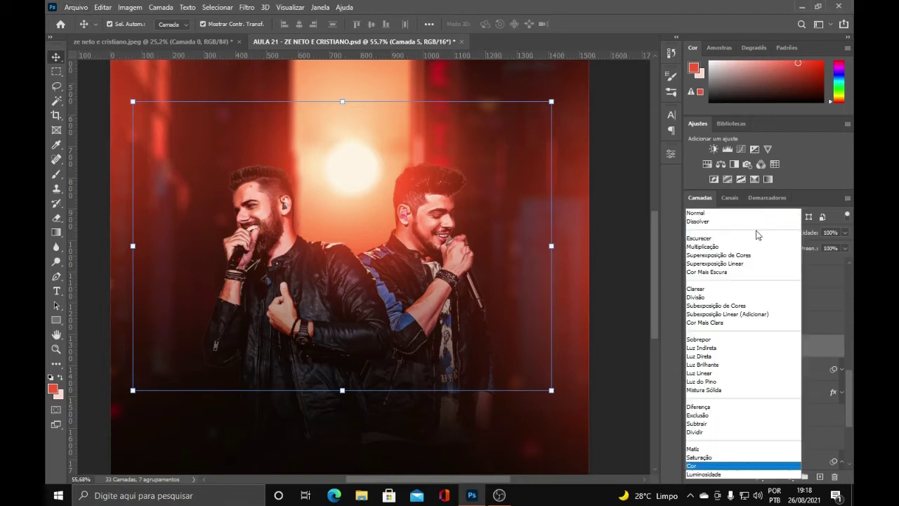
{"action": "left_click", "coordinate": [757, 232]}
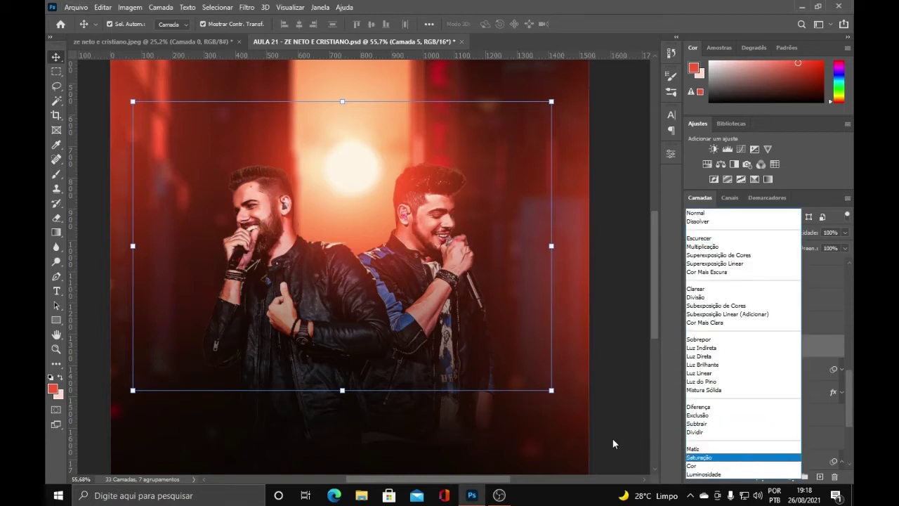
{"action": "left_click", "coordinate": [712, 467]}
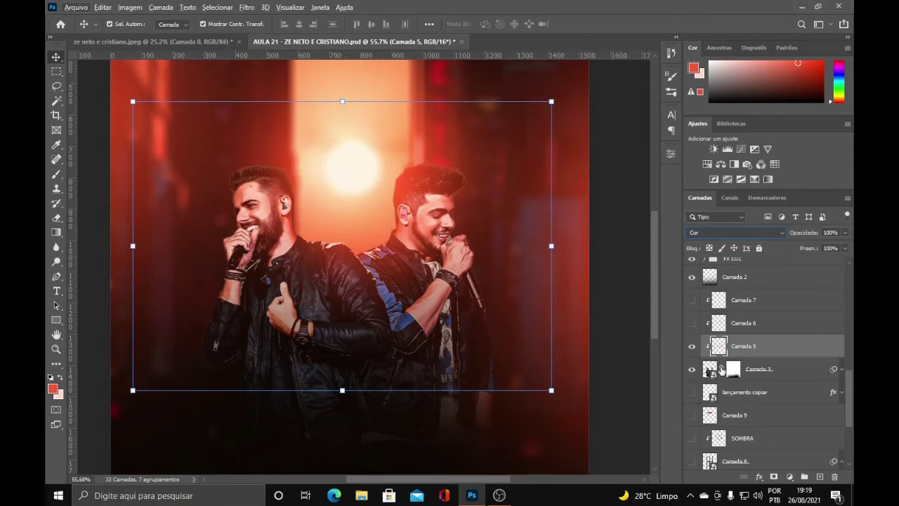
{"action": "left_click", "coordinate": [747, 232]}
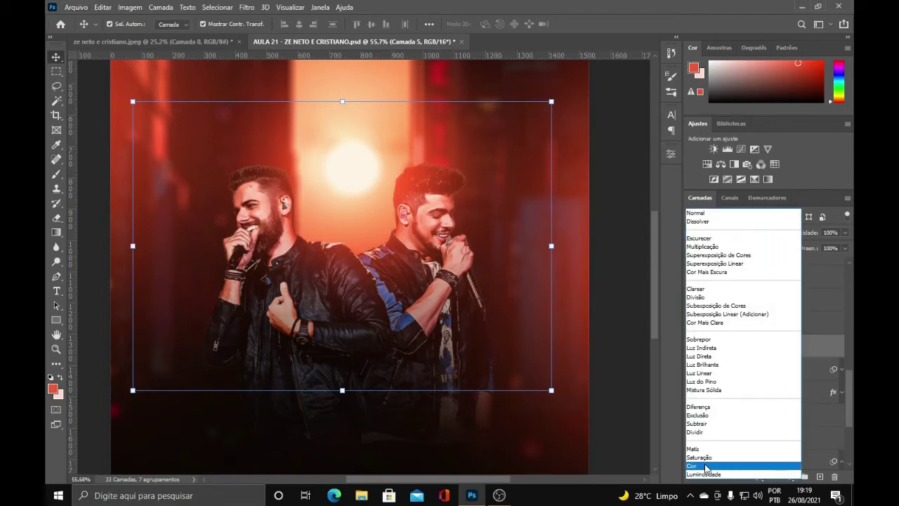
{"action": "left_click", "coordinate": [705, 466]}
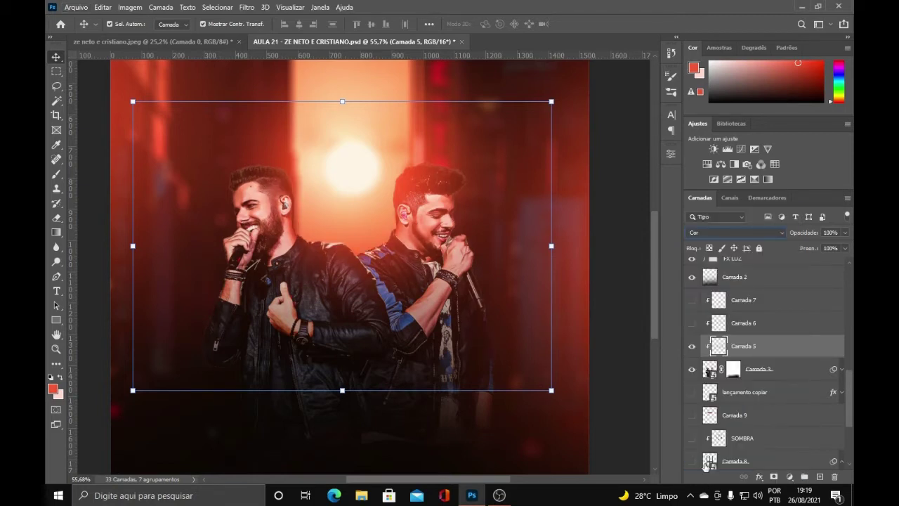
Ready the Brush tool over the bearded singer's face and reduce the brush size to 100
{"action": "left_click", "coordinate": [56, 174]}
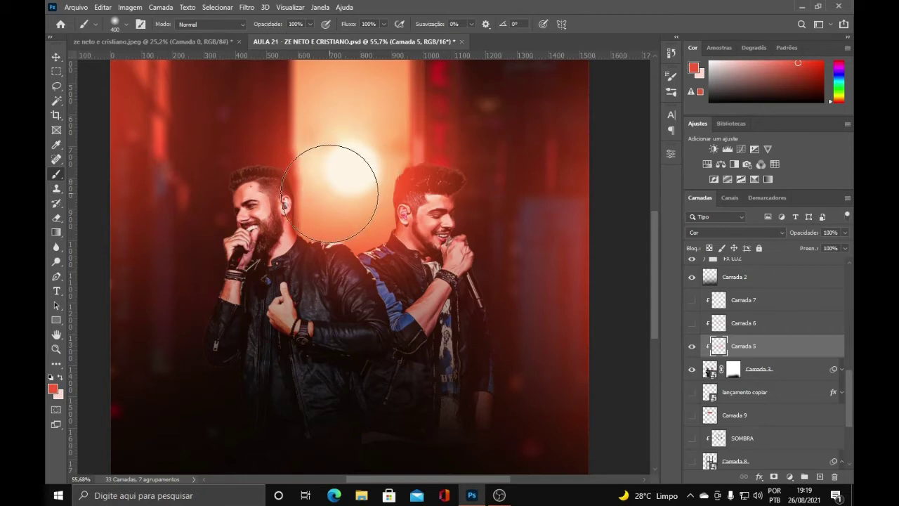
{"action": "scroll", "coordinate": [327, 188], "scroll_direction": "up", "scroll_amount": 4}
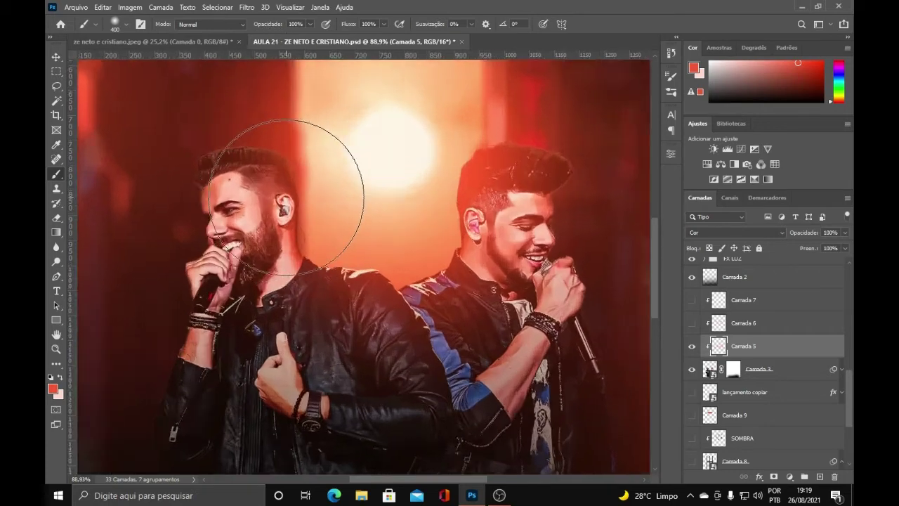
{"action": "key", "text": "bracketleft"}
{"action": "key", "text": "bracketleft"}
{"action": "key", "text": "bracketleft"}
{"action": "key", "text": "bracketleft"}
{"action": "key", "text": "bracketleft"}
{"action": "key", "text": "bracketleft"}
{"action": "key", "text": "bracketleft"}
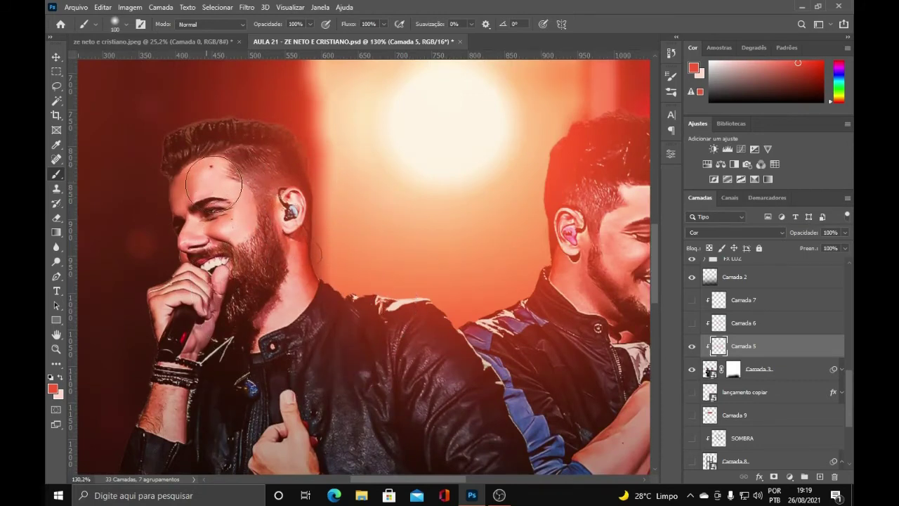
Hide Camada 11 and Pesquisa de cores 1 to view the singers without these effects
{"action": "scroll", "coordinate": [689, 376], "scroll_direction": "up", "scroll_amount": 5}
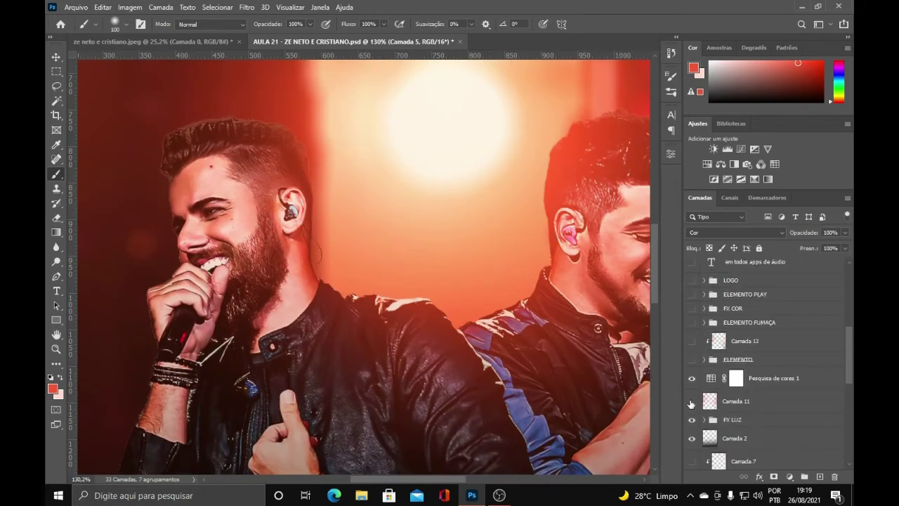
{"action": "left_click", "coordinate": [691, 402]}
{"action": "scroll", "coordinate": [501, 334], "scroll_direction": "down", "scroll_amount": 3}
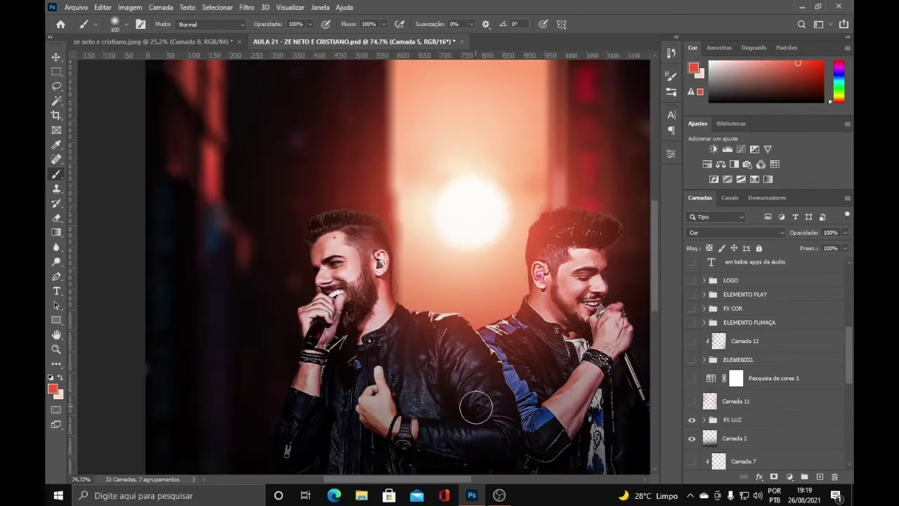
Hide and show Camada 5 to compare its red light on the bearded singer's hair and neck
{"action": "scroll", "coordinate": [504, 407], "scroll_direction": "down", "scroll_amount": 1}
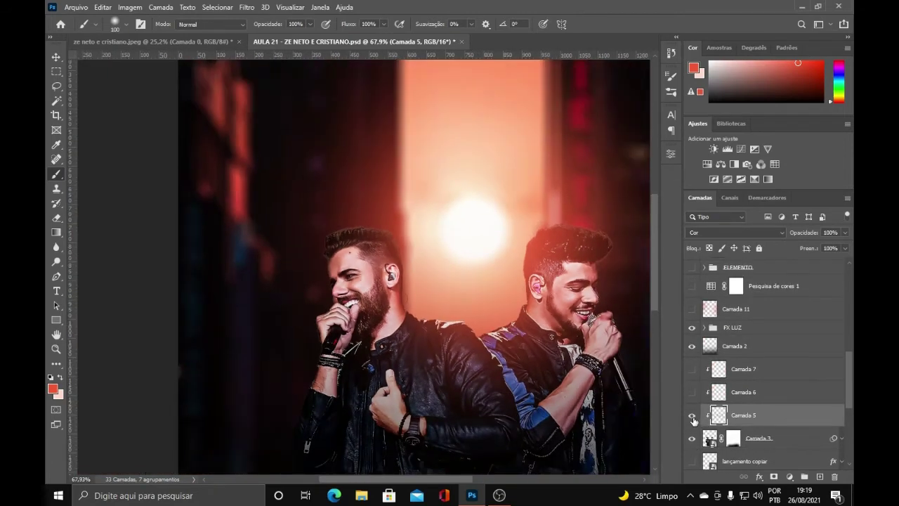
{"action": "left_click", "coordinate": [692, 418]}
{"action": "left_click", "coordinate": [692, 416]}
{"action": "key", "text": "ctrl+plus"}
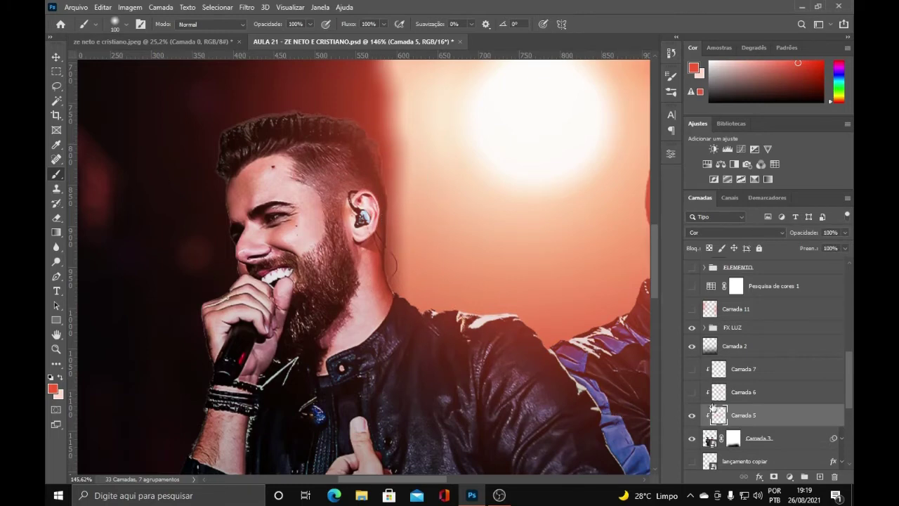
{"action": "left_click", "coordinate": [692, 417]}
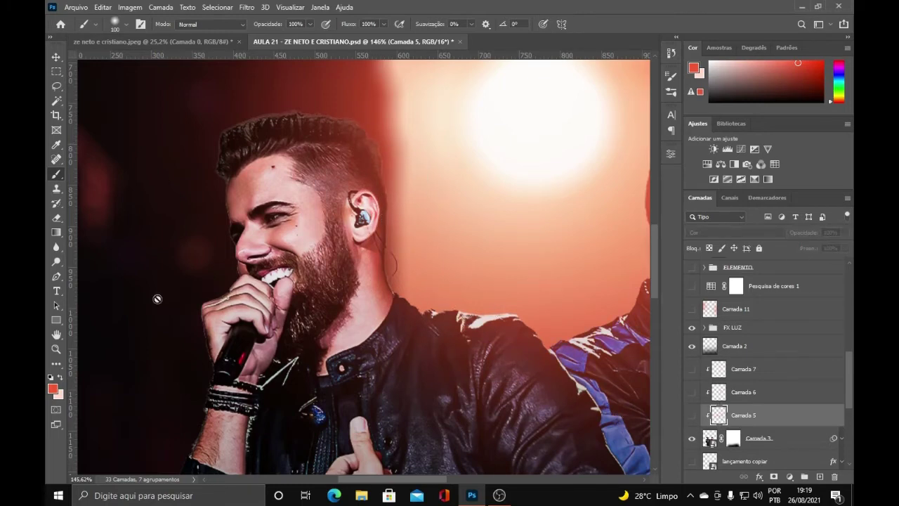
{"action": "left_click", "coordinate": [693, 417]}
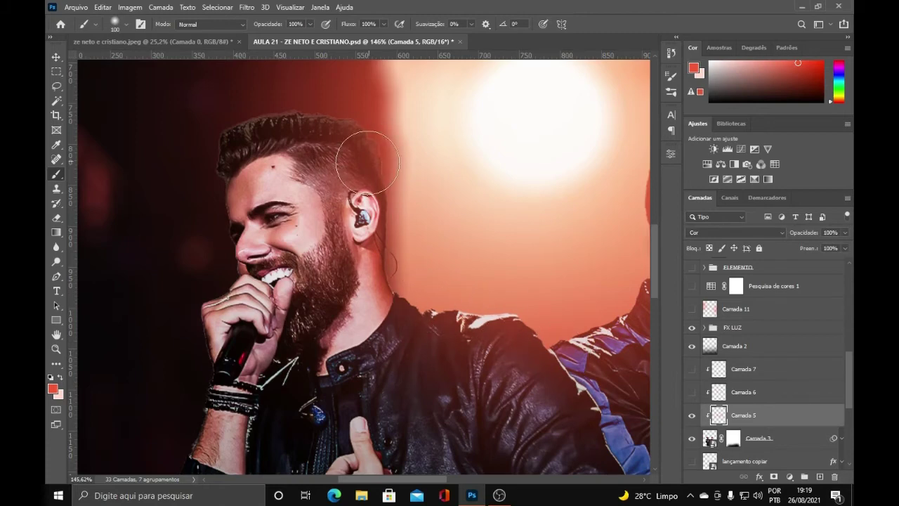
{"action": "scroll", "coordinate": [464, 229], "scroll_direction": "down", "scroll_amount": 2}
{"action": "scroll", "coordinate": [581, 209], "scroll_direction": "up", "scroll_amount": 2}
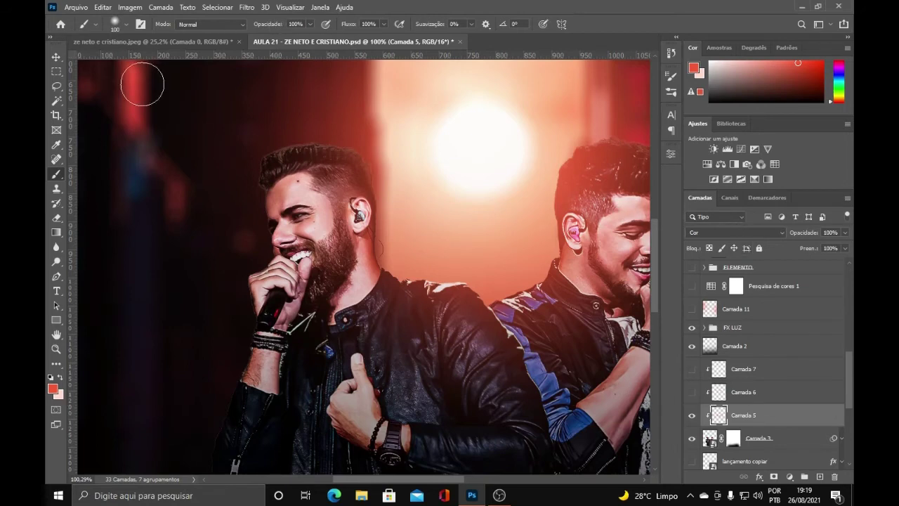
Undo a full-strength test stroke on the bearded singer's jacket in Camada 5, and paint there again with brush opacity at 18%
{"action": "mouse_move", "coordinate": [395, 315]}
{"action": "left_mouse_down"}
{"action": "mouse_move", "coordinate": [457, 333]}
{"action": "mouse_move", "coordinate": [398, 361]}
{"action": "mouse_move", "coordinate": [436, 324]}
{"action": "mouse_move", "coordinate": [464, 312]}
{"action": "mouse_move", "coordinate": [482, 348]}
{"action": "left_mouse_up"}
{"action": "key", "text": "ctrl+z"}
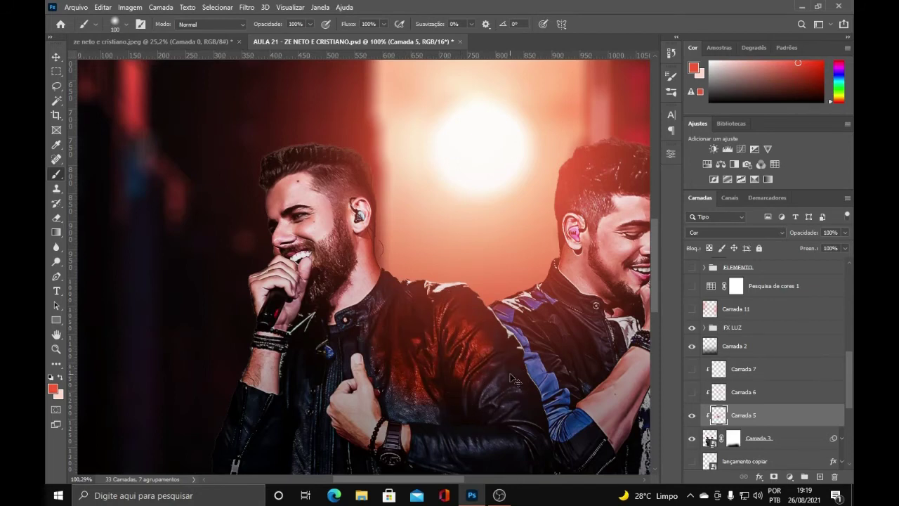
{"action": "left_click_drag", "start_coordinate": [268, 28], "coordinate": [246, 26]}
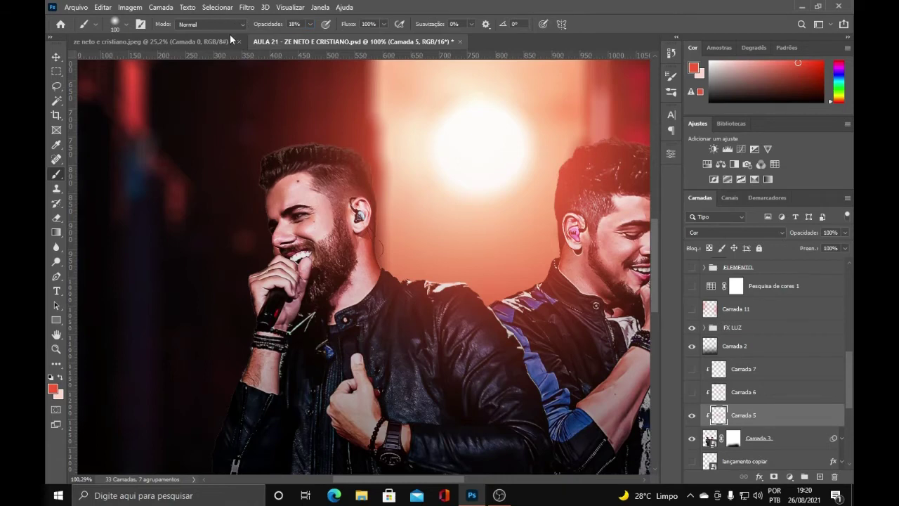
{"action": "mouse_move", "coordinate": [377, 290]}
{"action": "left_mouse_down"}
{"action": "mouse_move", "coordinate": [360, 302]}
{"action": "mouse_move", "coordinate": [418, 336]}
{"action": "left_mouse_up"}
{"action": "scroll", "coordinate": [512, 281], "scroll_direction": "down", "scroll_amount": 3}
{"action": "scroll", "coordinate": [611, 299], "scroll_direction": "up", "scroll_amount": 2}
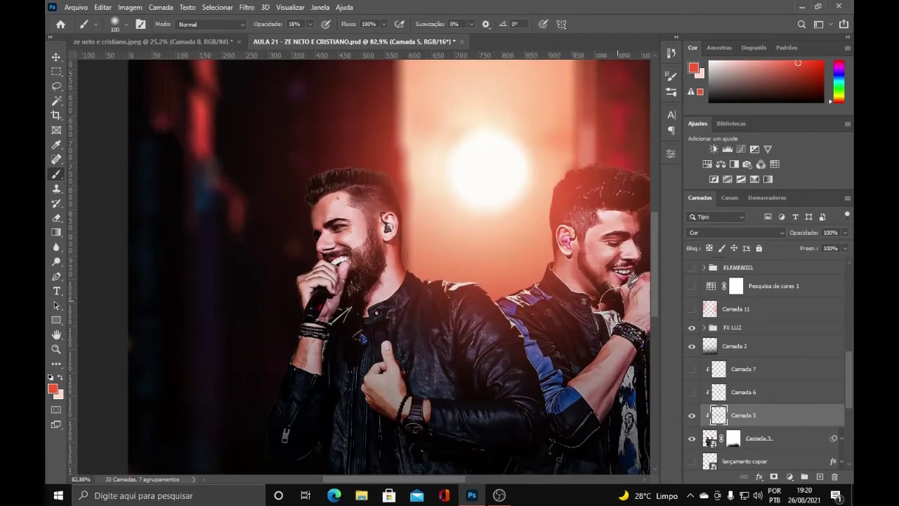
Toggle Camada 5's visibility to compare both singers with and without the painted colour, leaving it shown
{"action": "left_click", "coordinate": [691, 416]}
{"action": "left_click", "coordinate": [691, 416]}
{"action": "left_click", "coordinate": [691, 416]}
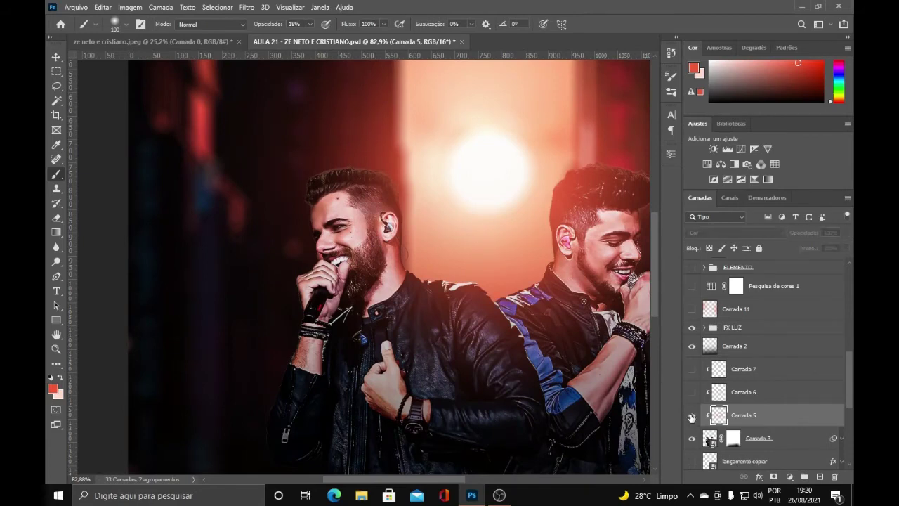
{"action": "left_click", "coordinate": [691, 417]}
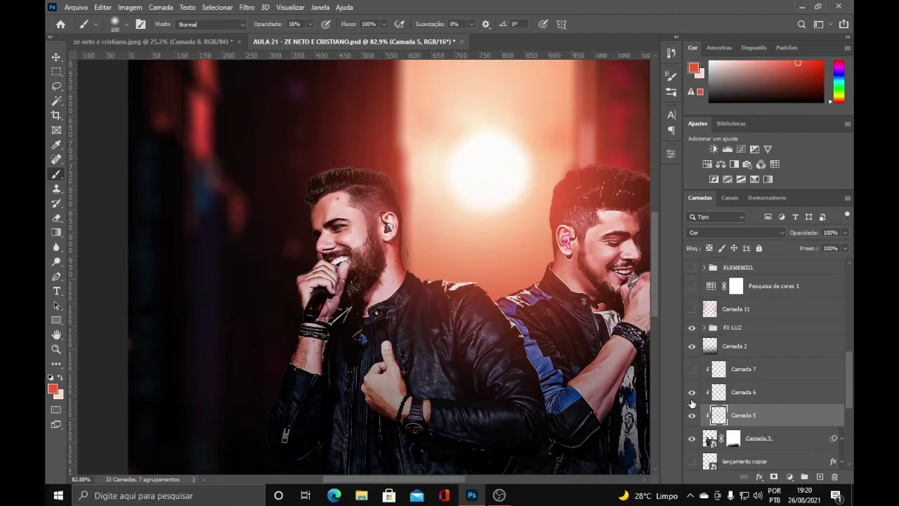
Show and select Camada 6 and make light peach ffdacf the foreground colour, checking it in the colour picker
{"action": "left_click", "coordinate": [746, 396]}
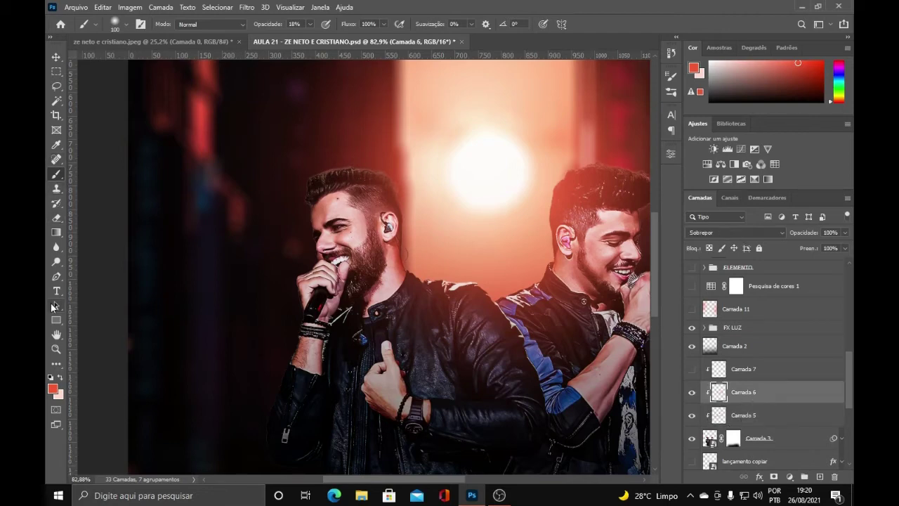
{"action": "left_click", "coordinate": [59, 378]}
{"action": "left_click", "coordinate": [52, 387]}
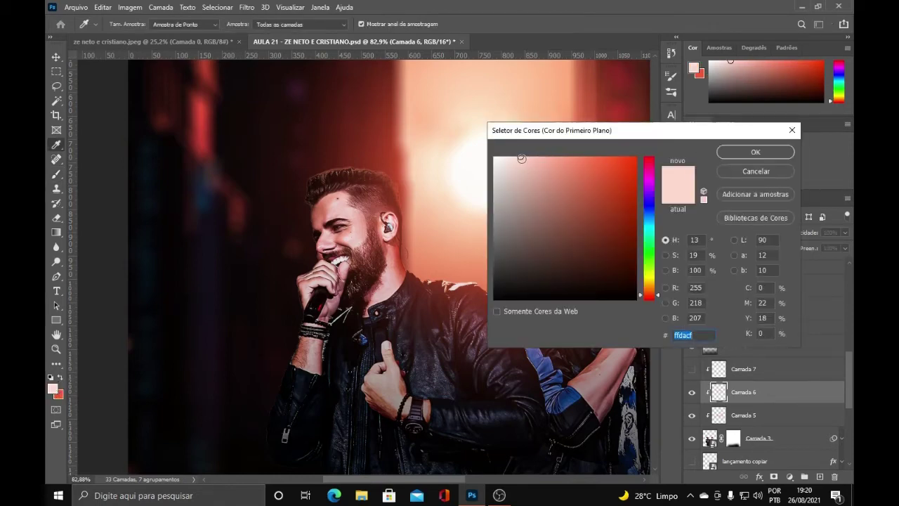
{"action": "left_click_drag", "start_coordinate": [524, 158], "coordinate": [523, 156]}
{"action": "left_click", "coordinate": [791, 169]}
{"action": "key", "text": "b"}
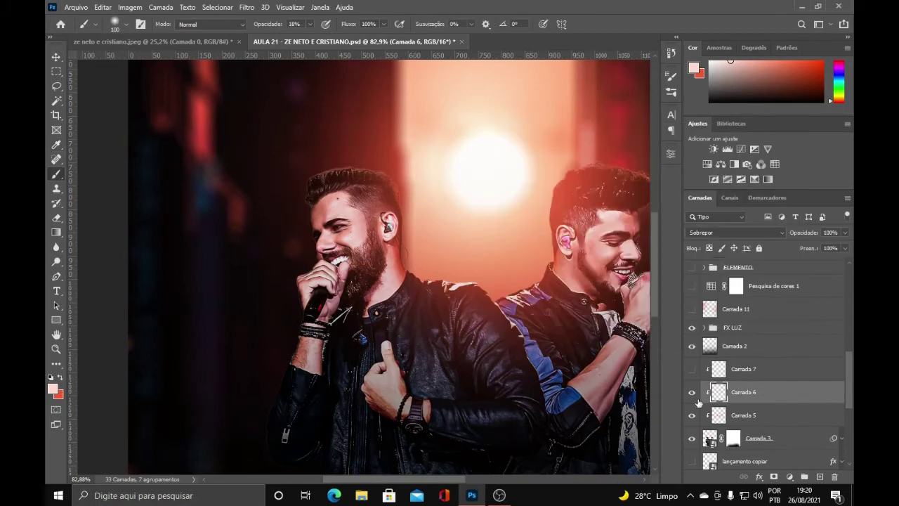
Check the blend mode options for Camada 6, keeping it set to Sobrepor
{"action": "scroll", "coordinate": [391, 165], "scroll_direction": "up", "scroll_amount": 3}
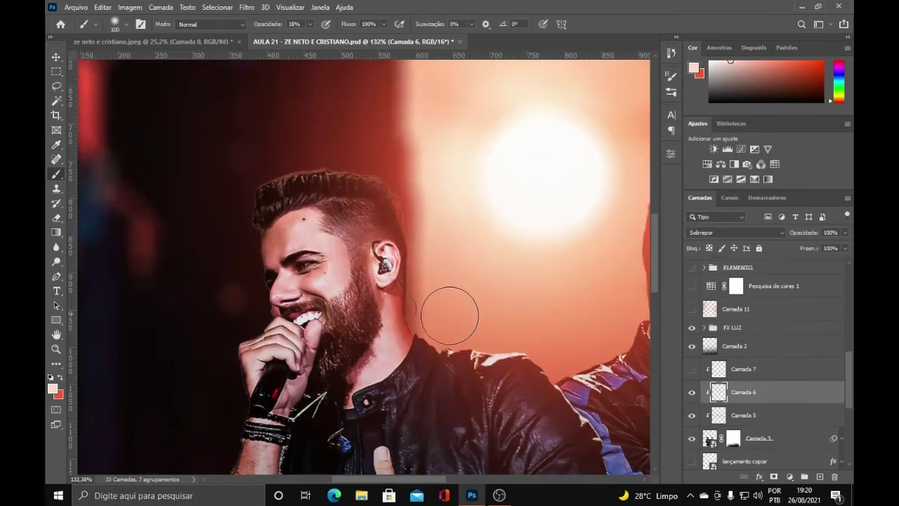
{"action": "scroll", "coordinate": [518, 376], "scroll_direction": "down", "scroll_amount": 3}
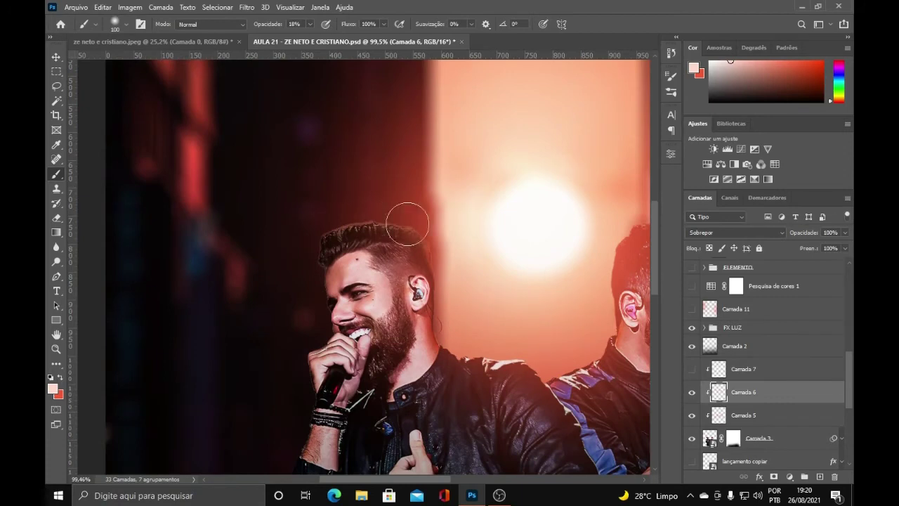
{"action": "scroll", "coordinate": [569, 298], "scroll_direction": "down", "scroll_amount": 3}
{"action": "scroll", "coordinate": [632, 267], "scroll_direction": "down", "scroll_amount": 3}
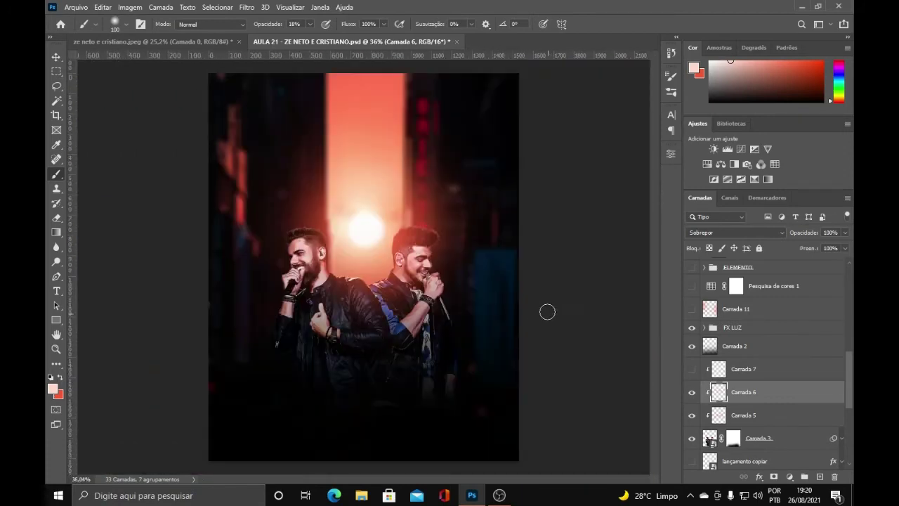
{"action": "scroll", "coordinate": [432, 210], "scroll_direction": "up", "scroll_amount": 3}
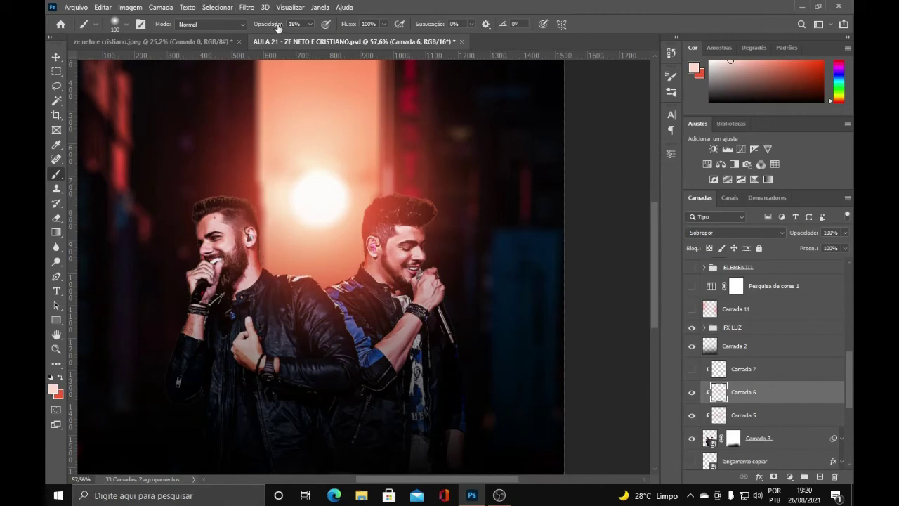
{"action": "scroll", "coordinate": [309, 366], "scroll_direction": "up", "scroll_amount": 1}
{"action": "scroll", "coordinate": [312, 397], "scroll_direction": "up", "scroll_amount": 3}
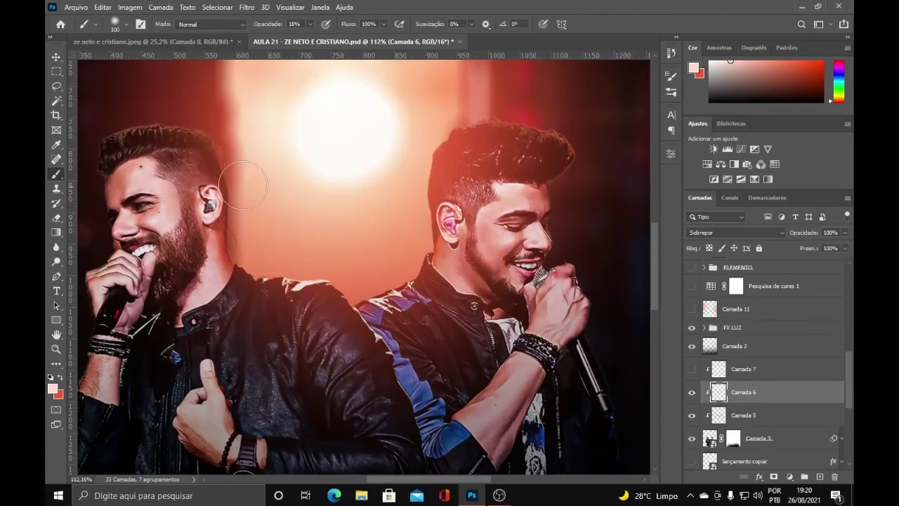
{"action": "left_click", "coordinate": [772, 232]}
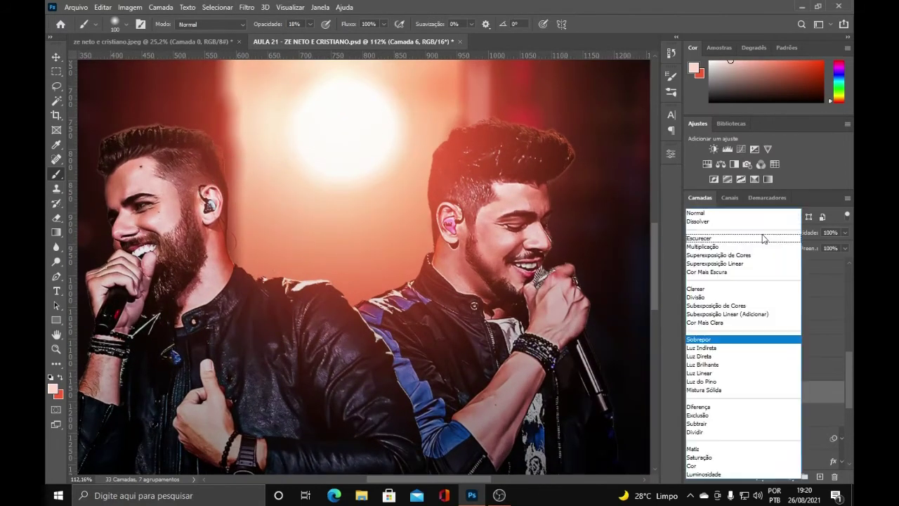
{"action": "left_click", "coordinate": [738, 340]}
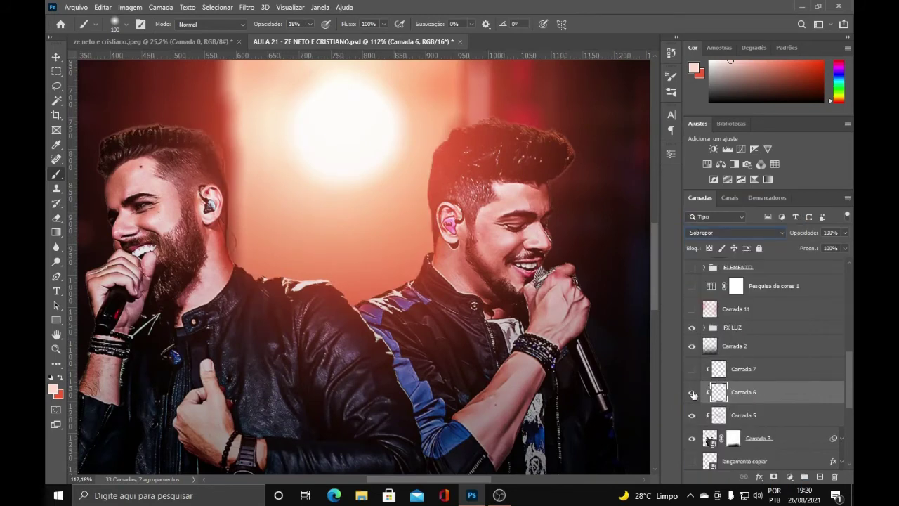
Toggle Camada 6's visibility to compare its light on the singers, leaving it shown
{"action": "left_click", "coordinate": [692, 392]}
{"action": "left_click", "coordinate": [693, 393]}
{"action": "left_click", "coordinate": [692, 393]}
{"action": "left_click", "coordinate": [692, 394]}
Show and select Camada 7 and preview it in Normal mode, keeping its blend mode set to Sobrepor
{"action": "left_click", "coordinate": [759, 370]}
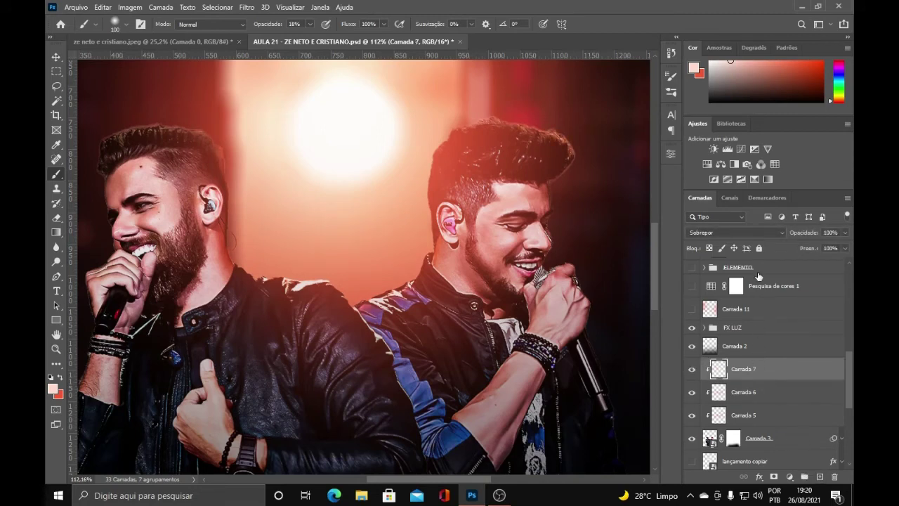
{"action": "left_click", "coordinate": [748, 389]}
{"action": "left_click", "coordinate": [739, 371]}
{"action": "left_click", "coordinate": [734, 232]}
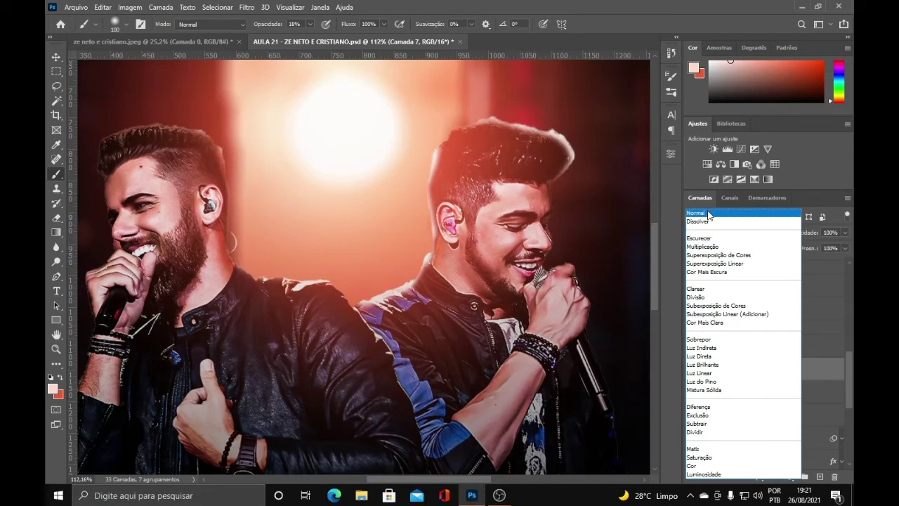
{"action": "left_click", "coordinate": [699, 339]}
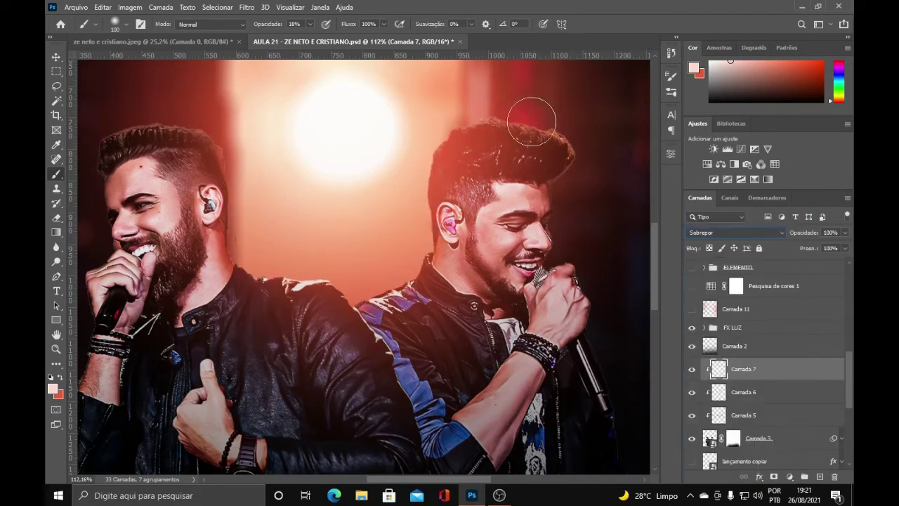
Toggle Camada 7's visibility to compare the edge light around the singers, leaving it shown
{"action": "left_click", "coordinate": [693, 369]}
{"action": "left_click", "coordinate": [693, 369]}
{"action": "scroll", "coordinate": [639, 402], "scroll_direction": "down", "scroll_amount": 5}
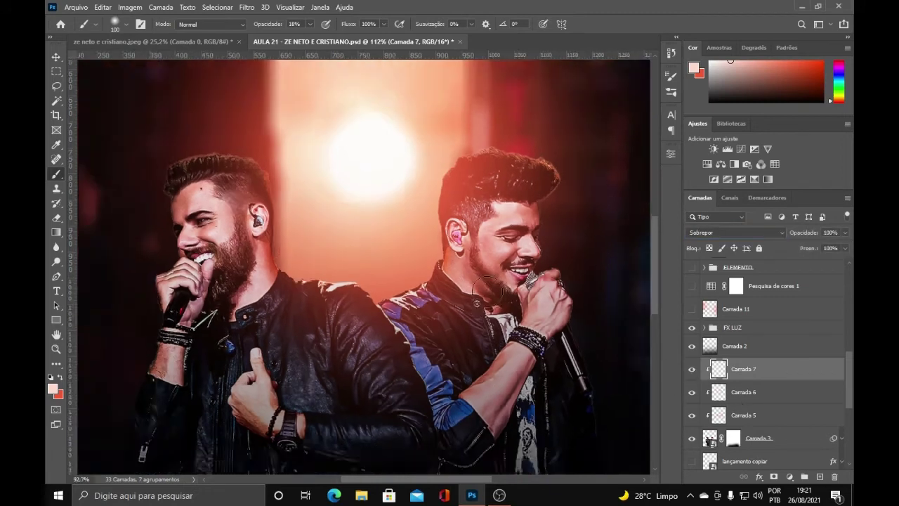
{"action": "scroll", "coordinate": [704, 372], "scroll_direction": "down", "scroll_amount": 2}
{"action": "scroll", "coordinate": [554, 370], "scroll_direction": "up", "scroll_amount": 1}
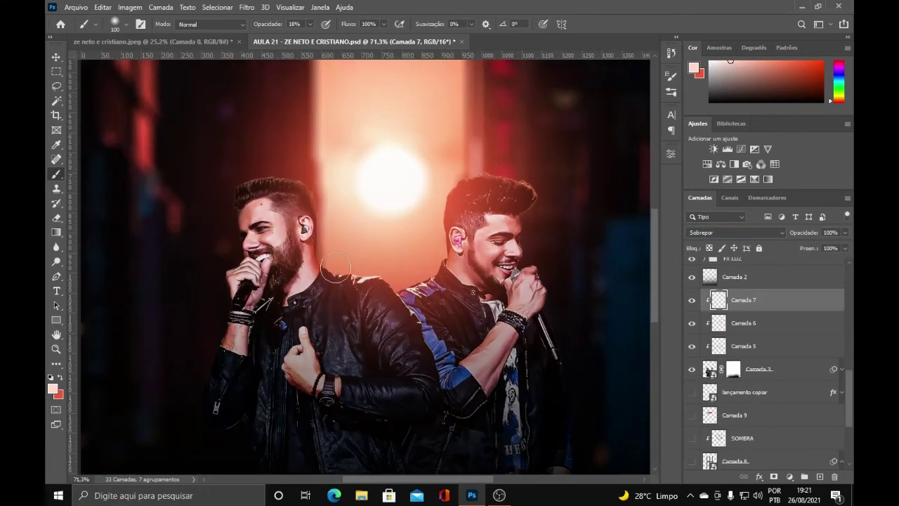
Hide and show Camada 5, Camada 6 and Camada 7 together to compare the singers without and with the light layers
{"action": "scroll", "coordinate": [502, 291], "scroll_direction": "down", "scroll_amount": 2}
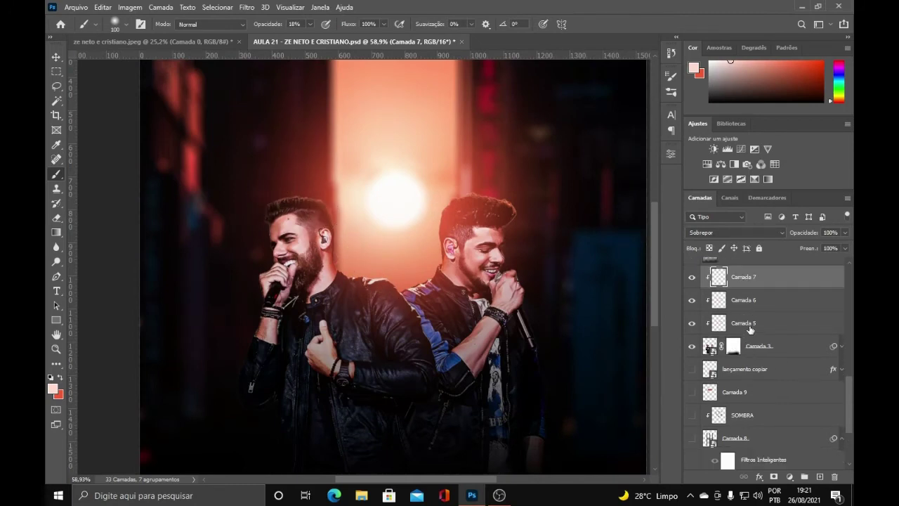
{"action": "scroll", "coordinate": [743, 364], "scroll_direction": "down", "scroll_amount": 1}
{"action": "scroll", "coordinate": [548, 344], "scroll_direction": "up", "scroll_amount": 1}
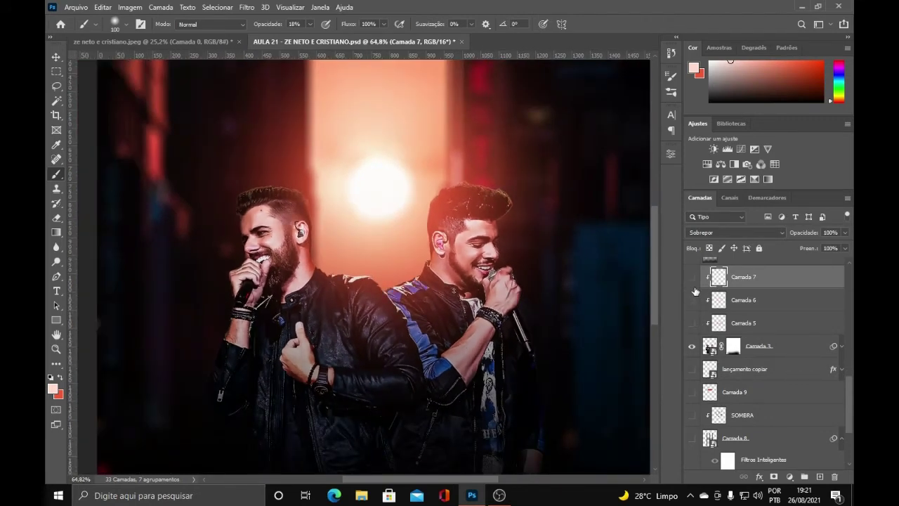
{"action": "scroll", "coordinate": [575, 337], "scroll_direction": "down", "scroll_amount": 3}
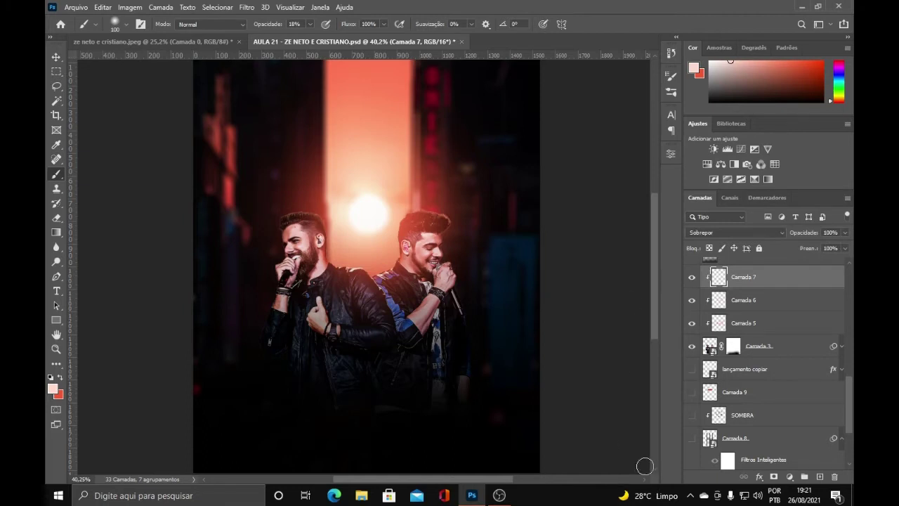
Show Camada 8, the metal structure behind the singers, and examine it up close
{"action": "scroll", "coordinate": [721, 384], "scroll_direction": "down", "scroll_amount": 3}
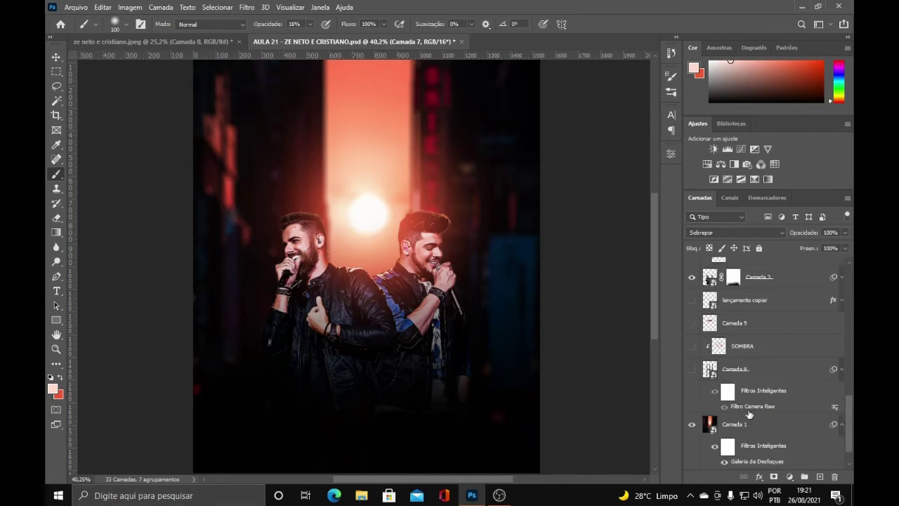
{"action": "left_click", "coordinate": [693, 371]}
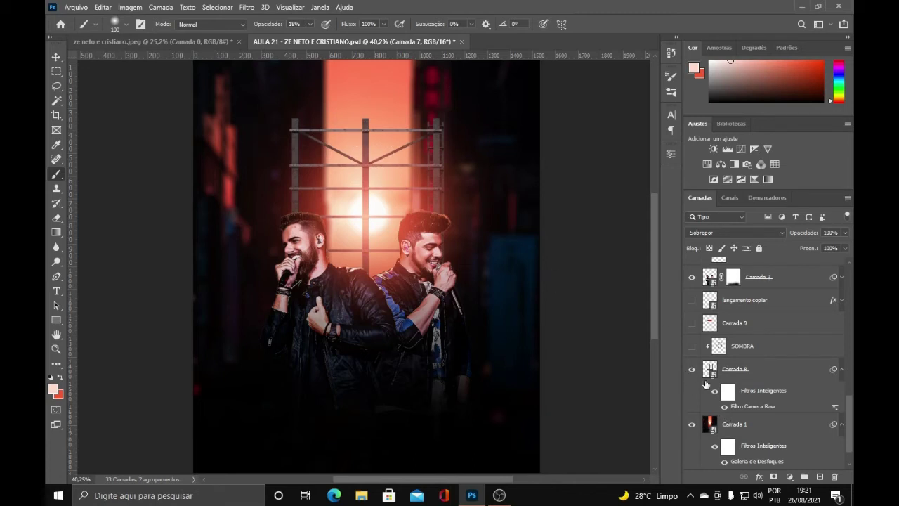
{"action": "scroll", "coordinate": [703, 379], "scroll_direction": "up", "scroll_amount": 1}
{"action": "scroll", "coordinate": [259, 249], "scroll_direction": "up", "scroll_amount": 3}
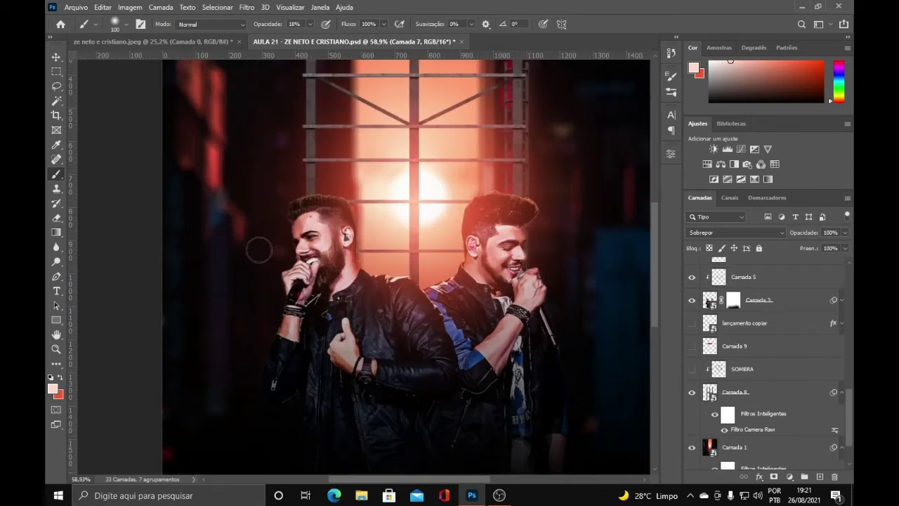
Show the SOMBRA shadow layer clipped to the scaffold and select it
{"action": "scroll", "coordinate": [385, 251], "scroll_direction": "down", "scroll_amount": 5}
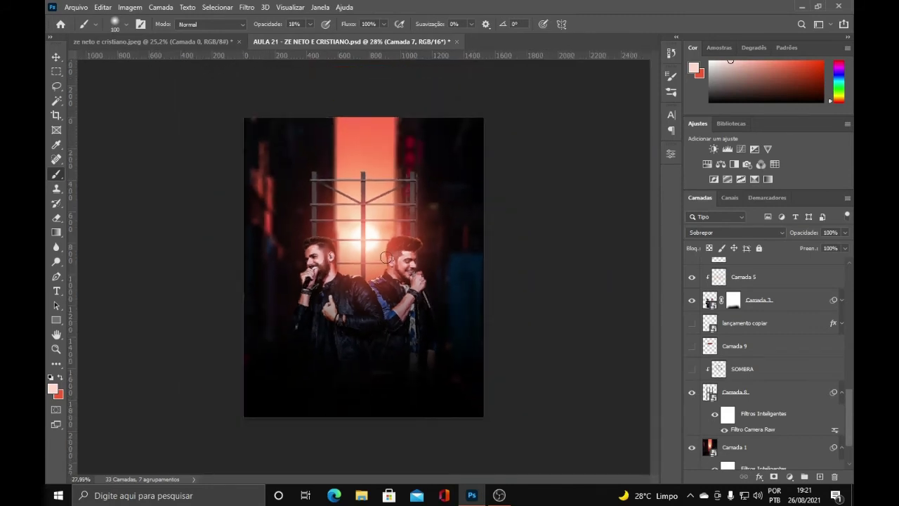
{"action": "scroll", "coordinate": [302, 254], "scroll_direction": "up", "scroll_amount": 5}
{"action": "scroll", "coordinate": [303, 254], "scroll_direction": "up", "scroll_amount": 3}
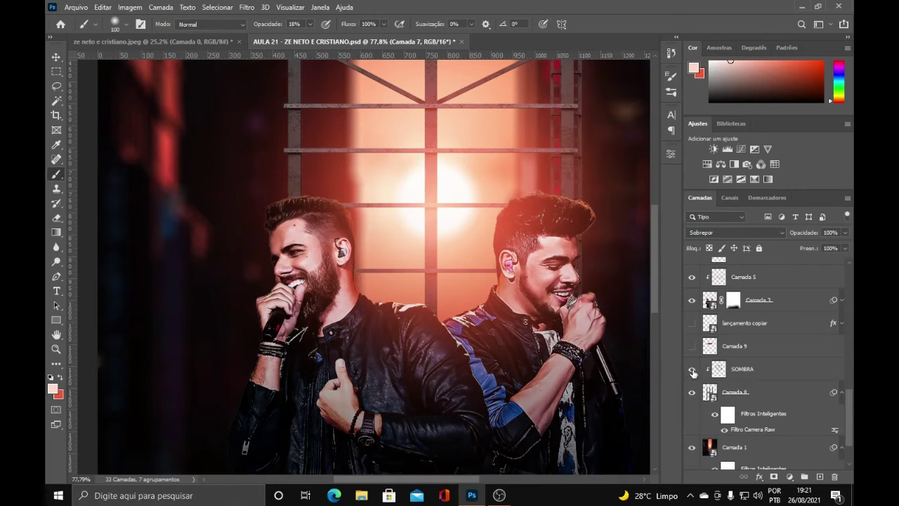
{"action": "left_click", "coordinate": [760, 373]}
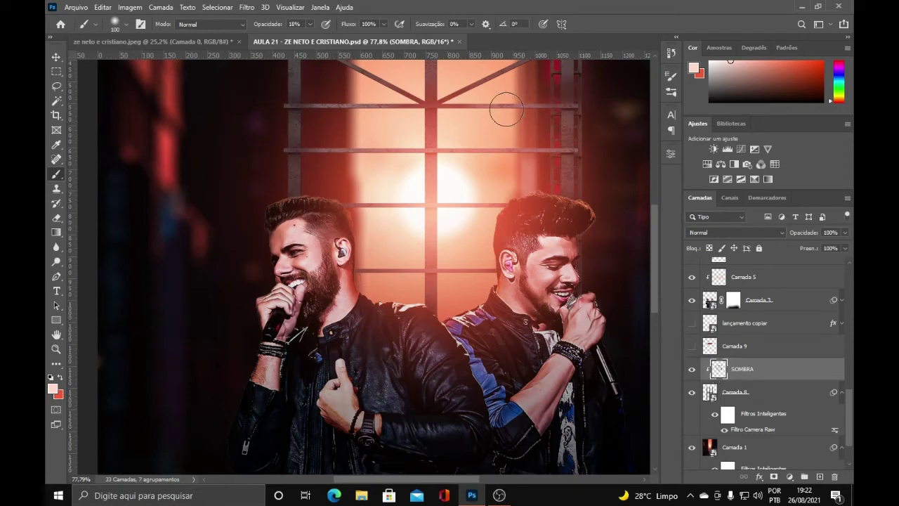
Make the Camada 9 and lançamento copiar layers visible on the poster
{"action": "left_click", "coordinate": [692, 347]}
{"action": "left_click", "coordinate": [692, 324]}
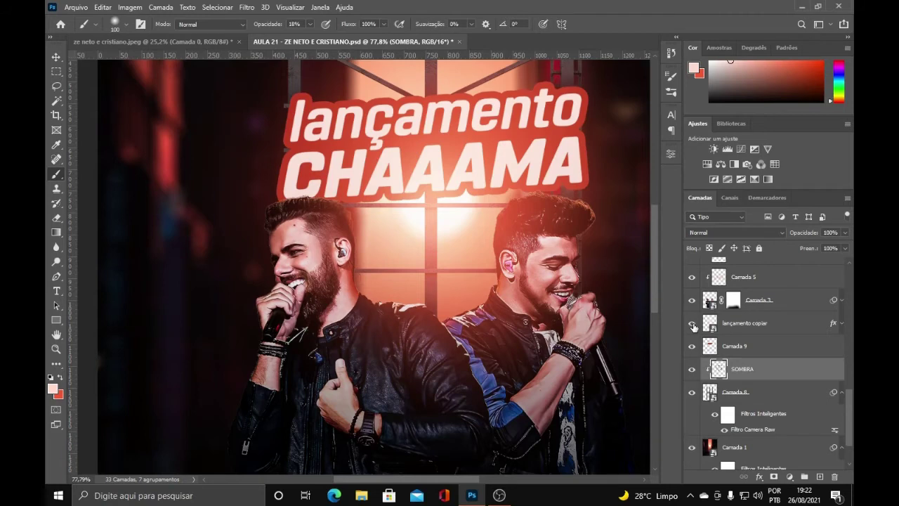
{"action": "scroll", "coordinate": [431, 331], "scroll_direction": "down", "scroll_amount": 4}
{"action": "scroll", "coordinate": [363, 185], "scroll_direction": "up", "scroll_amount": 4}
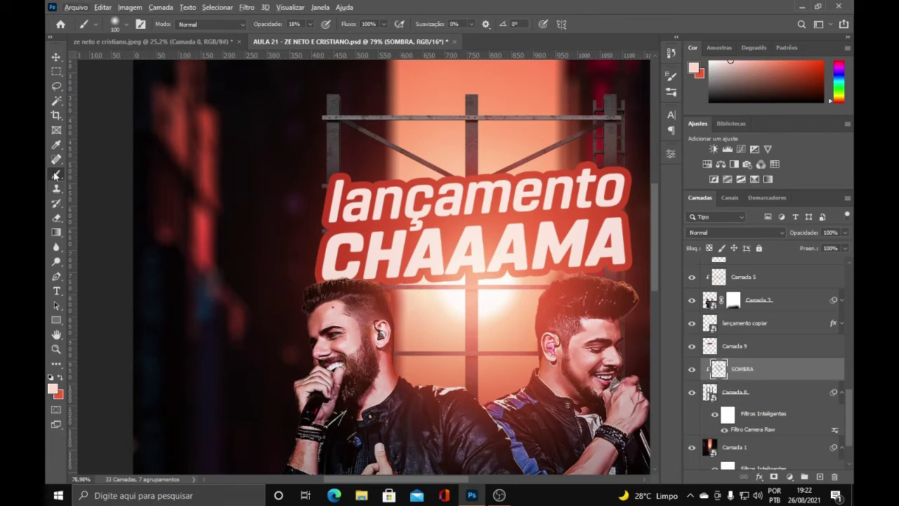
Sample the dark tone #130a0a from the image as foreground colour and set the Brush opacity to 30%
{"action": "key", "text": "alt"}
{"action": "left_click", "coordinate": [52, 388]}
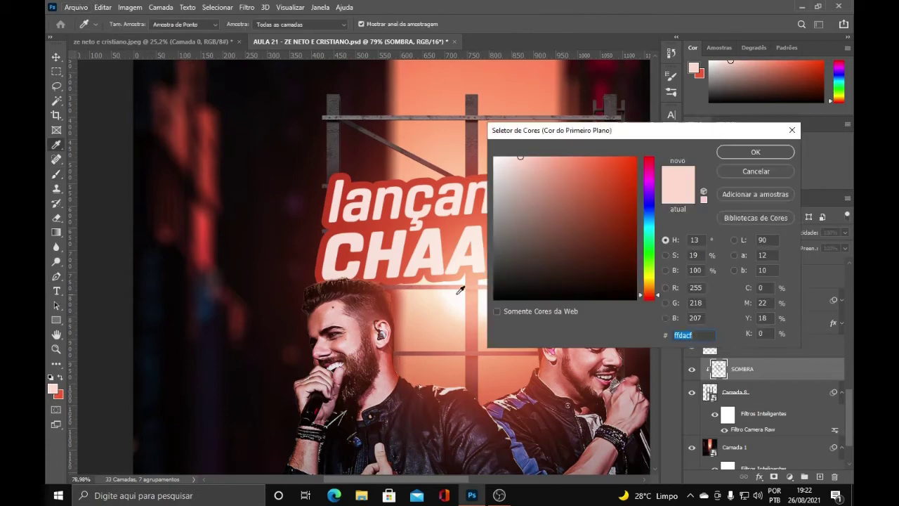
{"action": "left_click", "coordinate": [248, 127]}
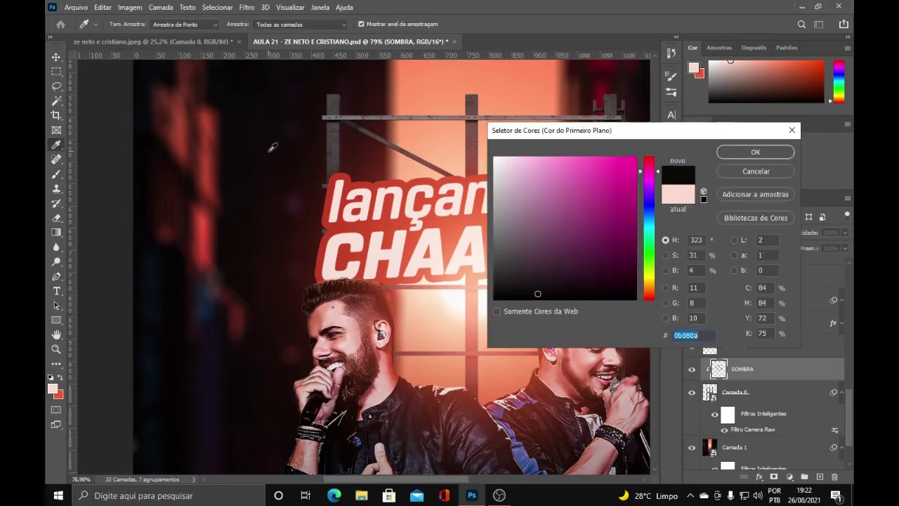
{"action": "left_click", "coordinate": [374, 147]}
{"action": "left_click", "coordinate": [762, 155]}
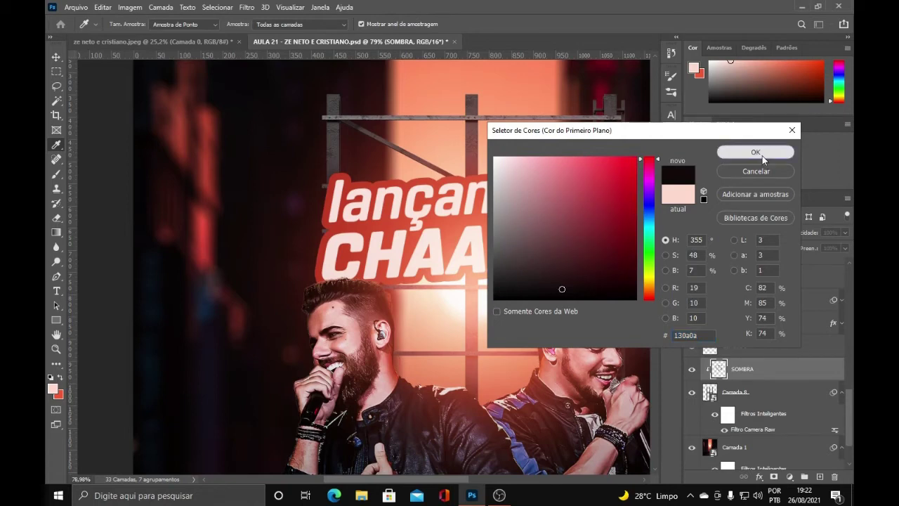
{"action": "key", "text": "b"}
{"action": "left_click_drag", "start_coordinate": [257, 31], "coordinate": [268, 29]}
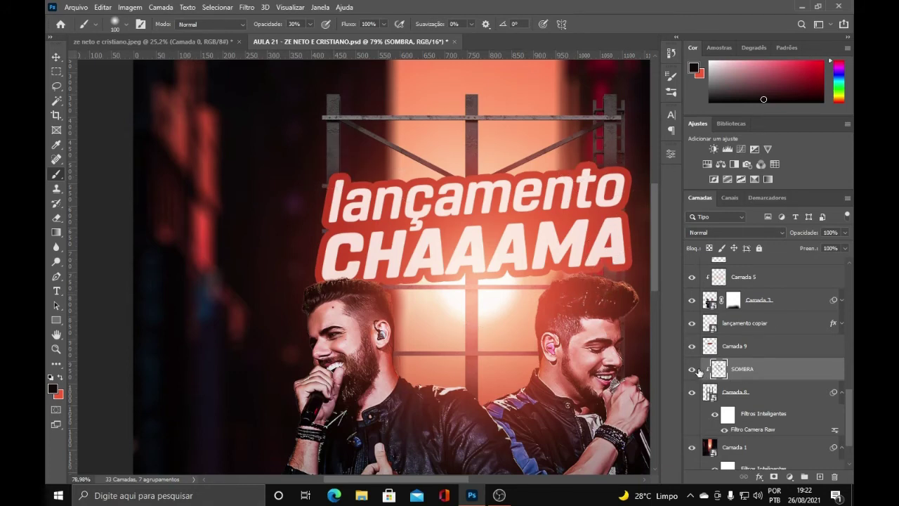
Select the Camada 9 layer and hide lançamento copiar to examine the red paint behind the title
{"action": "scroll", "coordinate": [555, 260], "scroll_direction": "up", "scroll_amount": 2}
{"action": "scroll", "coordinate": [555, 259], "scroll_direction": "down", "scroll_amount": 5}
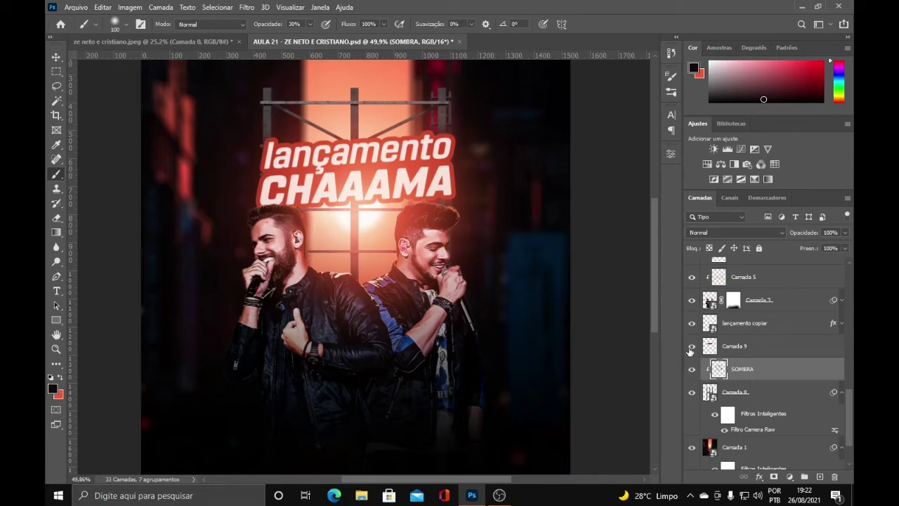
{"action": "scroll", "coordinate": [272, 237], "scroll_direction": "up", "scroll_amount": 1}
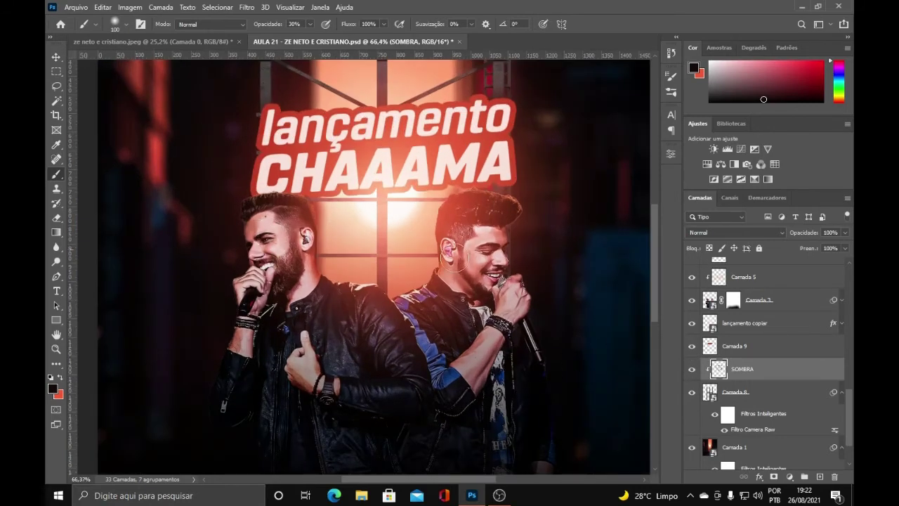
{"action": "left_click", "coordinate": [692, 346]}
{"action": "left_click", "coordinate": [726, 346]}
{"action": "left_click", "coordinate": [692, 323]}
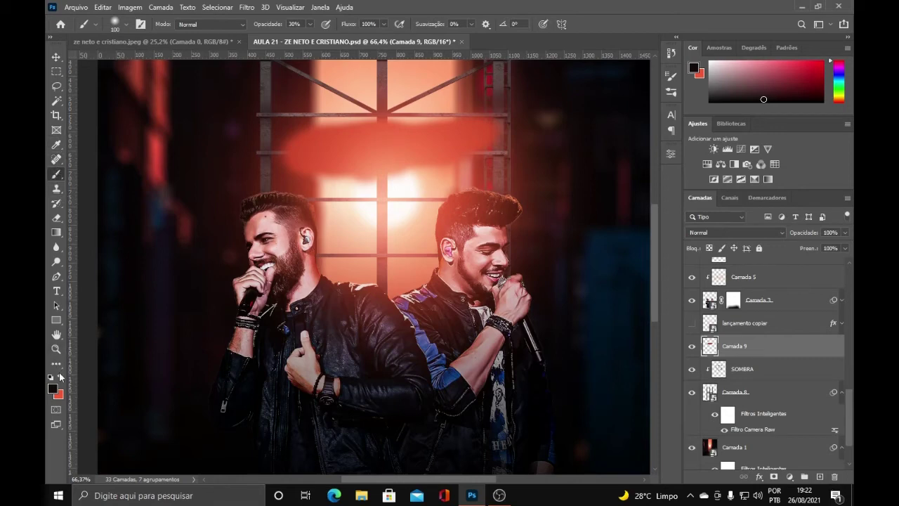
Show lançamento copiar again and compare the title with Camada 9 hidden and visible
{"action": "left_click", "coordinate": [691, 322]}
{"action": "left_click", "coordinate": [692, 345]}
{"action": "scroll", "coordinate": [399, 139], "scroll_direction": "up", "scroll_amount": 2}
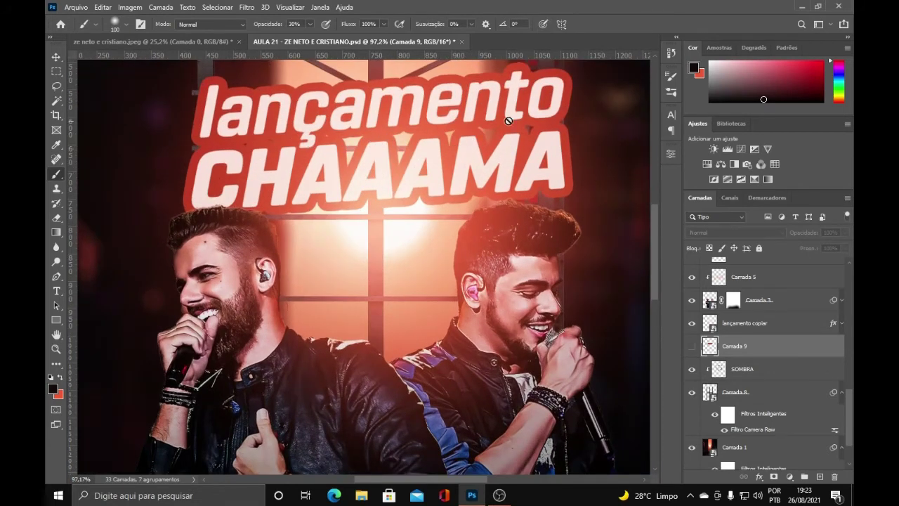
{"action": "left_click", "coordinate": [692, 347]}
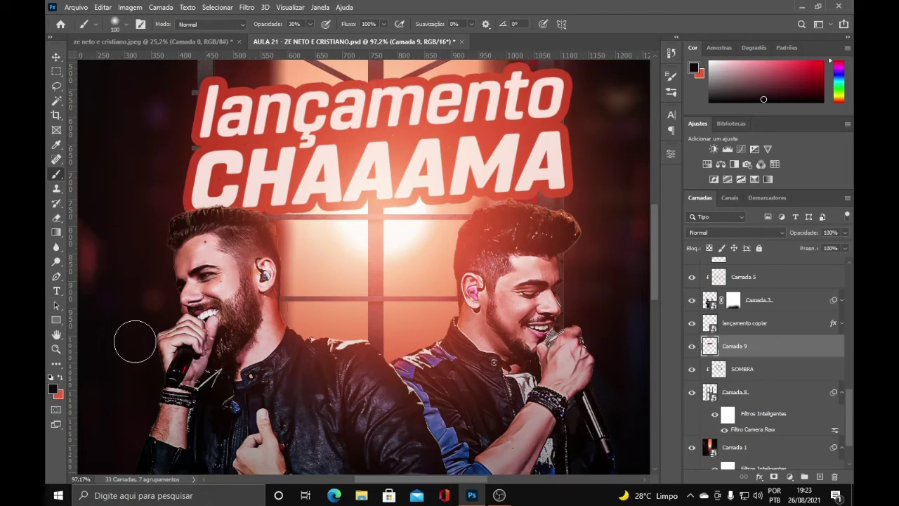
{"action": "left_click", "coordinate": [692, 346]}
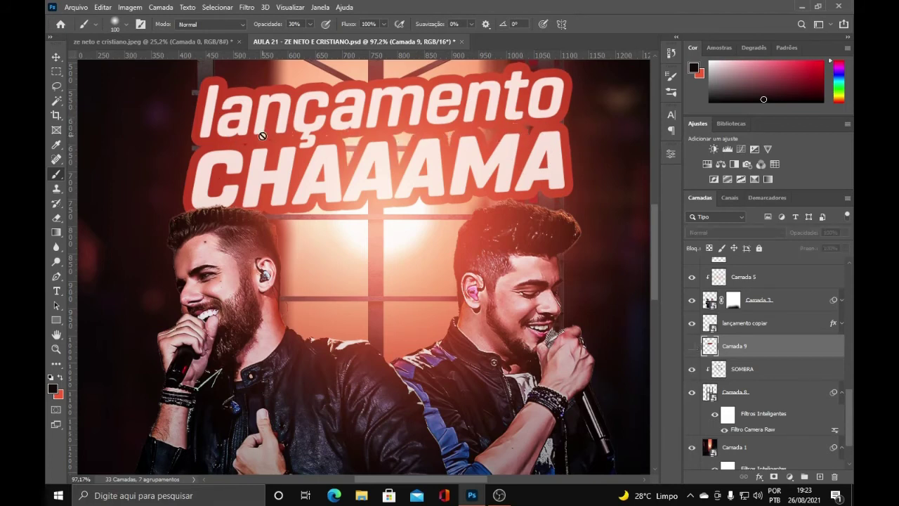
{"action": "left_click", "coordinate": [692, 346]}
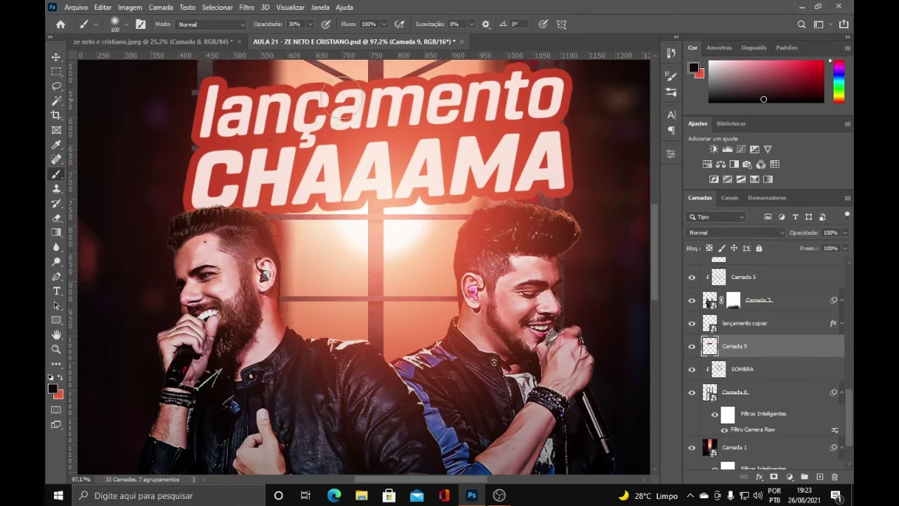
Add the text "nome" over the poster in TacticSansExd-BlkIt and set its colour to white (ffffff)
{"action": "scroll", "coordinate": [386, 191], "scroll_direction": "down", "scroll_amount": 3}
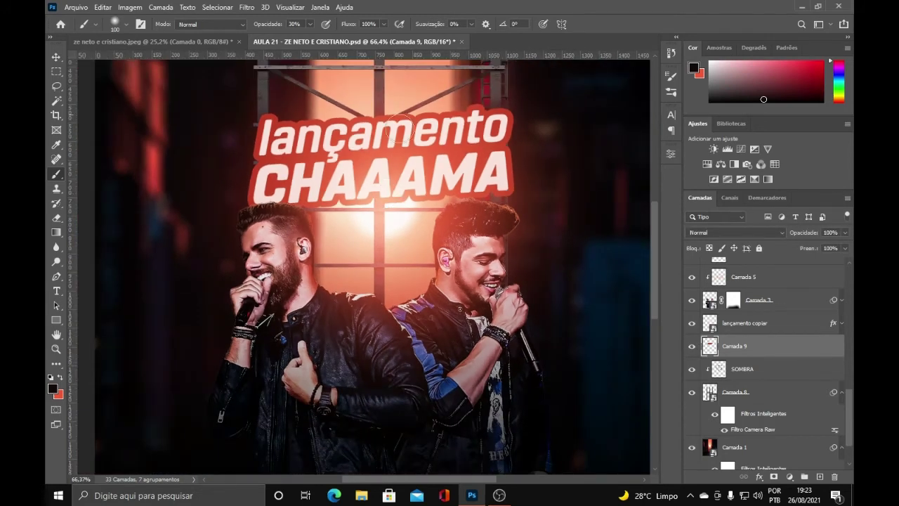
{"action": "scroll", "coordinate": [291, 228], "scroll_direction": "down", "scroll_amount": 1}
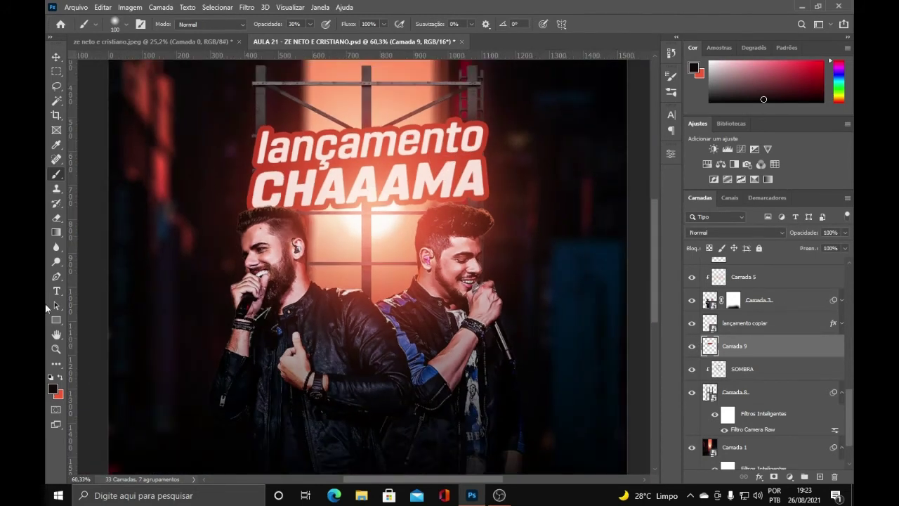
{"action": "left_click", "coordinate": [56, 291]}
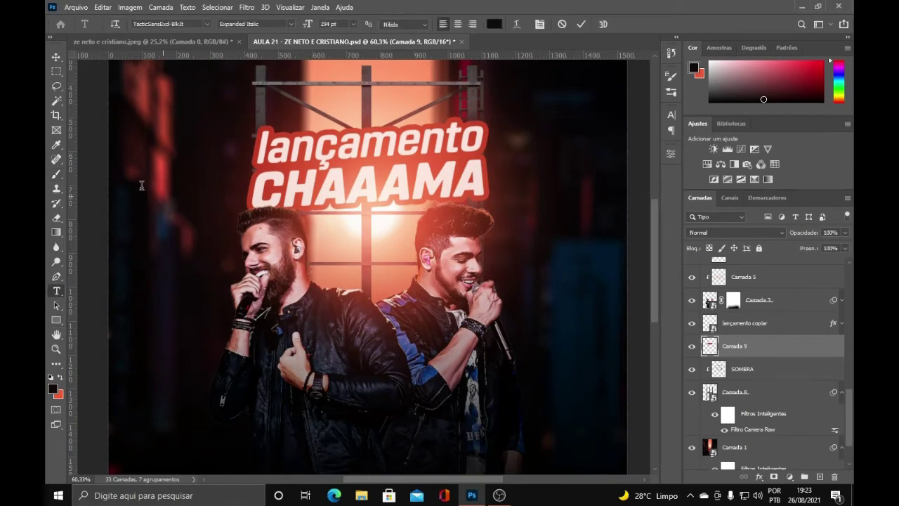
{"action": "left_click", "coordinate": [146, 193]}
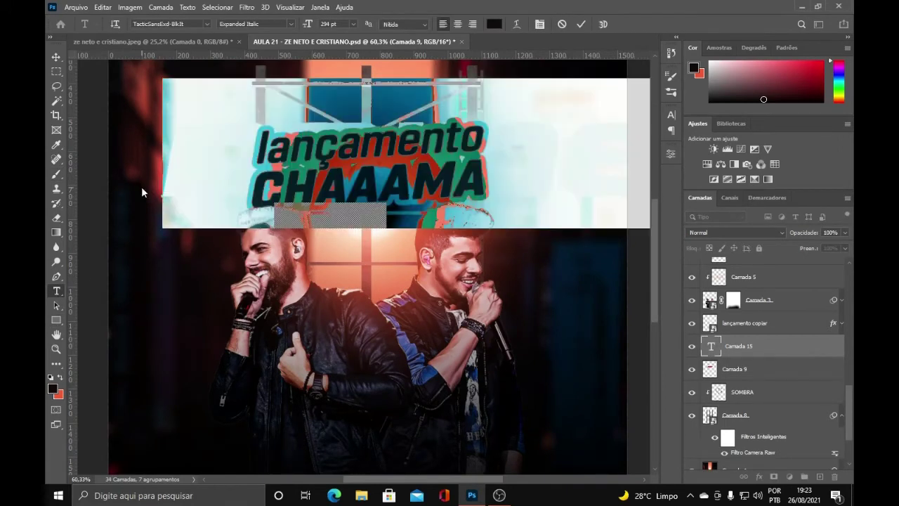
{"action": "left_click", "coordinate": [494, 24]}
{"action": "type", "text": "ffffff"}
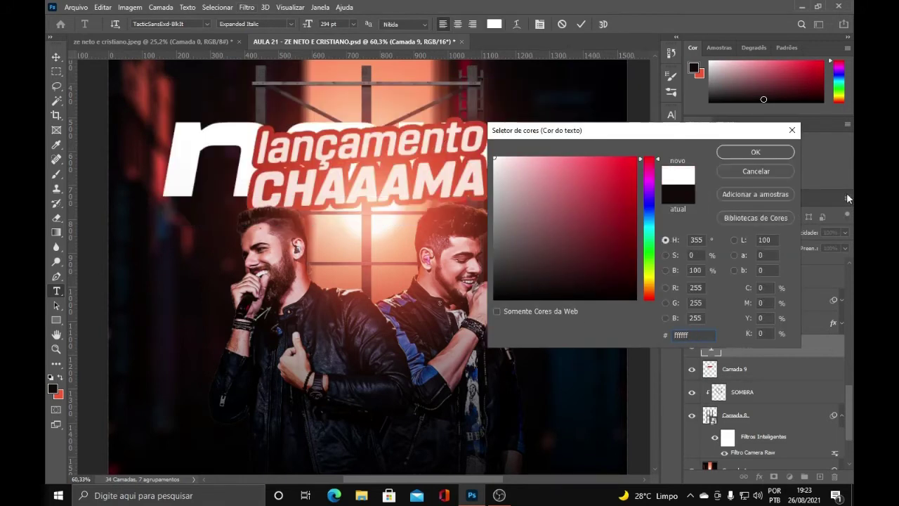
{"action": "left_click", "coordinate": [773, 153]}
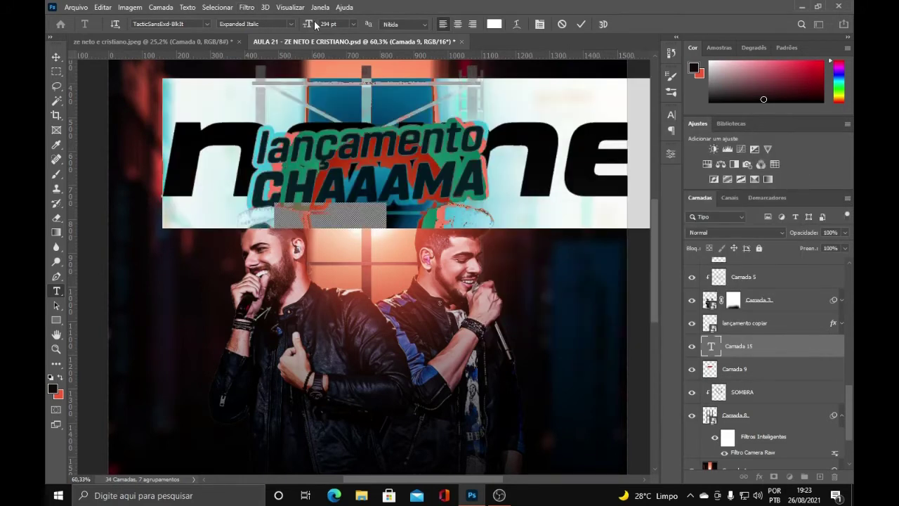
Set the "nome" text size to 88 pt and place it above the scaffold
{"action": "left_click", "coordinate": [307, 25]}
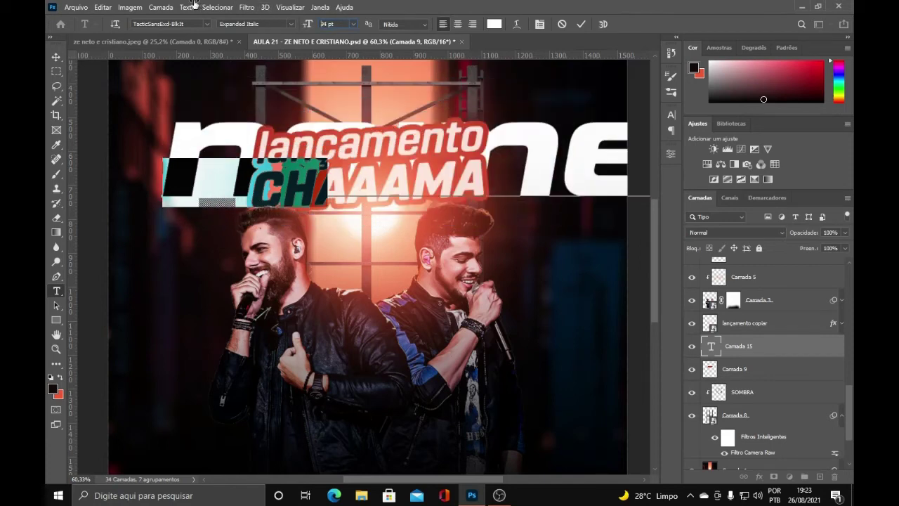
{"action": "type", "text": "88"}
{"action": "key", "text": "Return"}
{"action": "scroll", "coordinate": [200, 270], "scroll_direction": "down", "scroll_amount": 2}
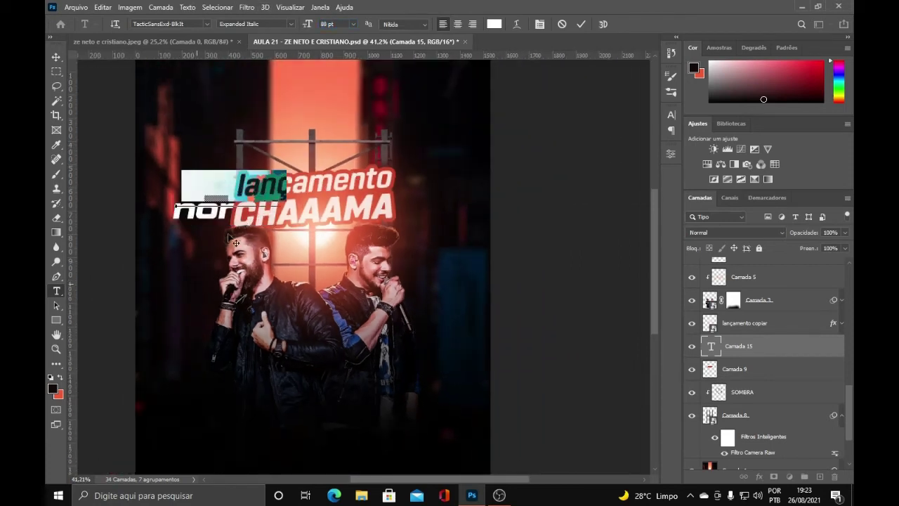
{"action": "scroll", "coordinate": [305, 120], "scroll_direction": "up", "scroll_amount": 3}
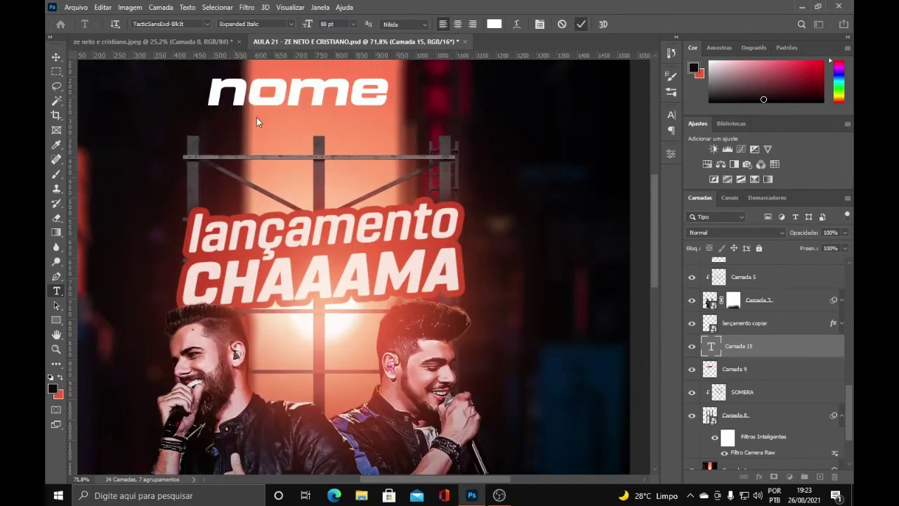
{"action": "scroll", "coordinate": [257, 122], "scroll_direction": "up", "scroll_amount": 1}
{"action": "key", "text": "ctrl+Return"}
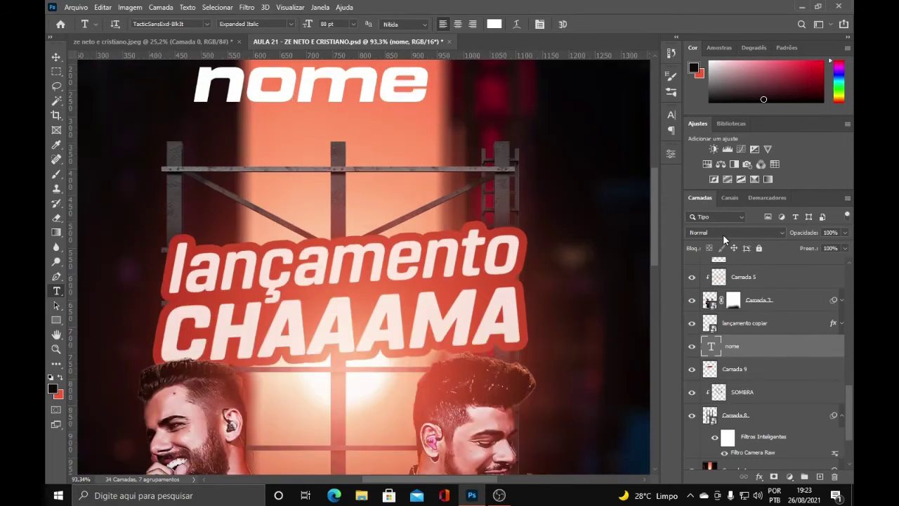
Apply an external 13 px stroke in red #f35936 to the "nome" text layer
{"action": "double_click", "coordinate": [783, 348]}
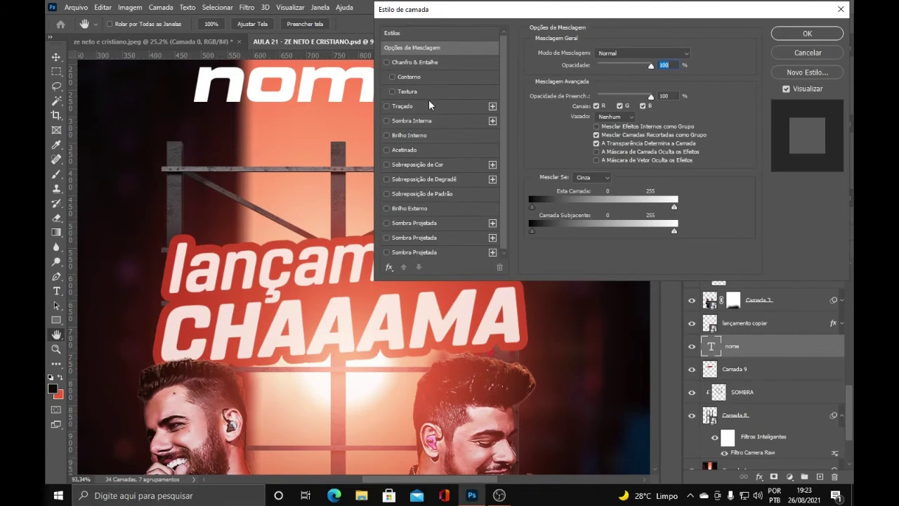
{"action": "left_click", "coordinate": [428, 108]}
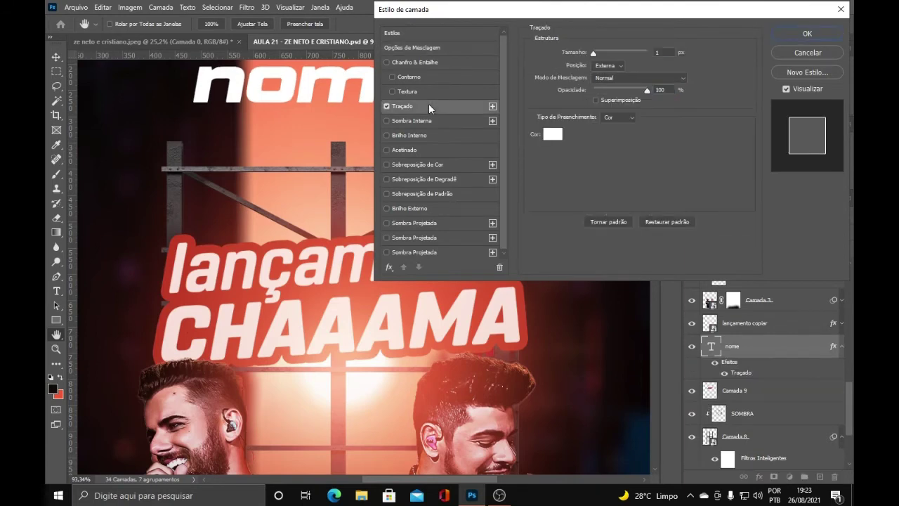
{"action": "left_click", "coordinate": [558, 138]}
{"action": "left_click", "coordinate": [59, 394]}
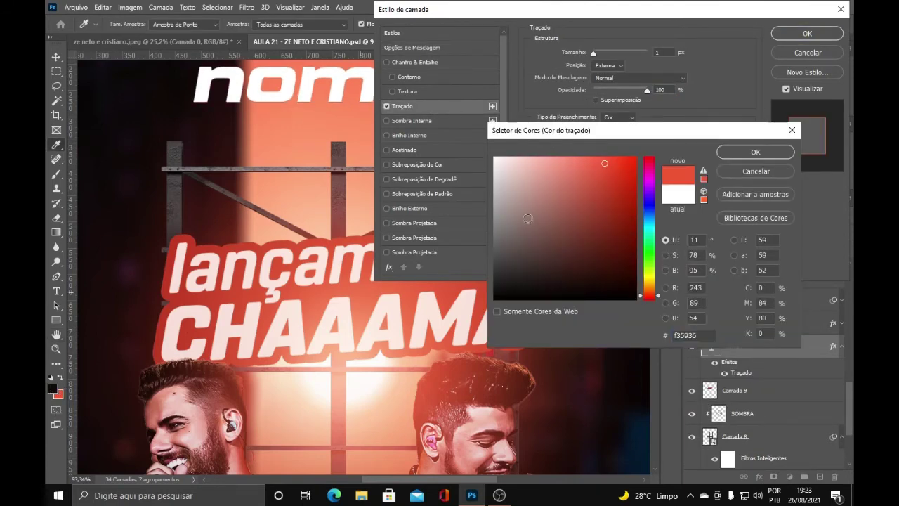
{"action": "left_click", "coordinate": [765, 154]}
{"action": "left_click", "coordinate": [617, 66]}
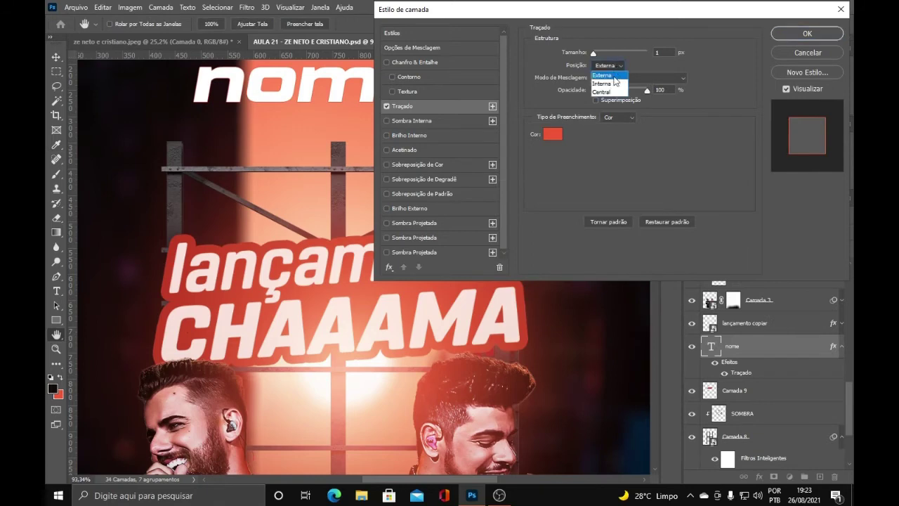
{"action": "left_click", "coordinate": [612, 75]}
{"action": "left_click_drag", "start_coordinate": [596, 53], "coordinate": [599, 49]}
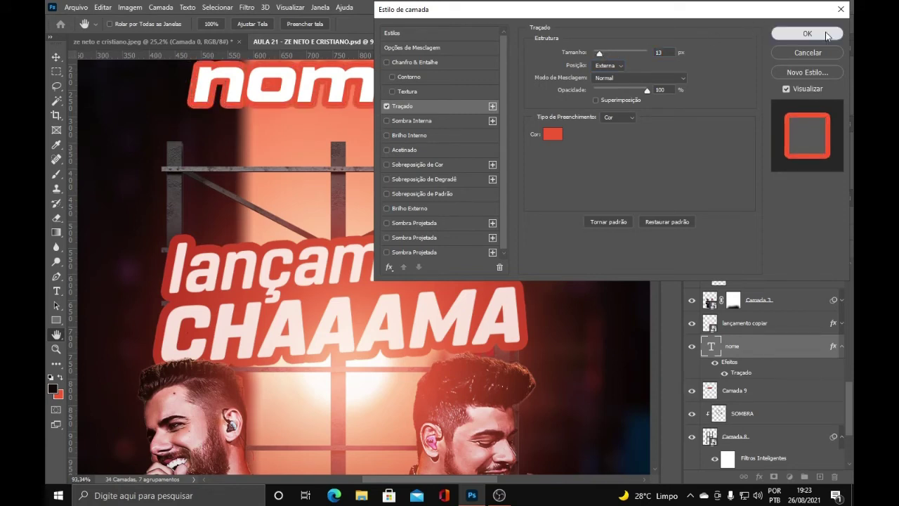
{"action": "left_click", "coordinate": [807, 33]}
Create a new empty layer and place it directly beneath the "nome" text layer
{"action": "scroll", "coordinate": [456, 147], "scroll_direction": "down", "scroll_amount": 3}
{"action": "scroll", "coordinate": [336, 149], "scroll_direction": "up", "scroll_amount": 5}
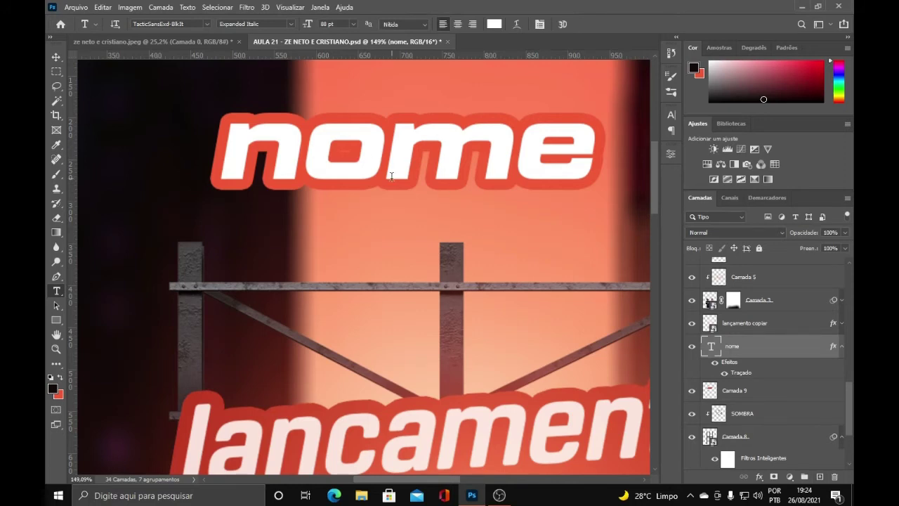
{"action": "scroll", "coordinate": [391, 176], "scroll_direction": "down", "scroll_amount": 3}
{"action": "scroll", "coordinate": [398, 380], "scroll_direction": "down", "scroll_amount": 2}
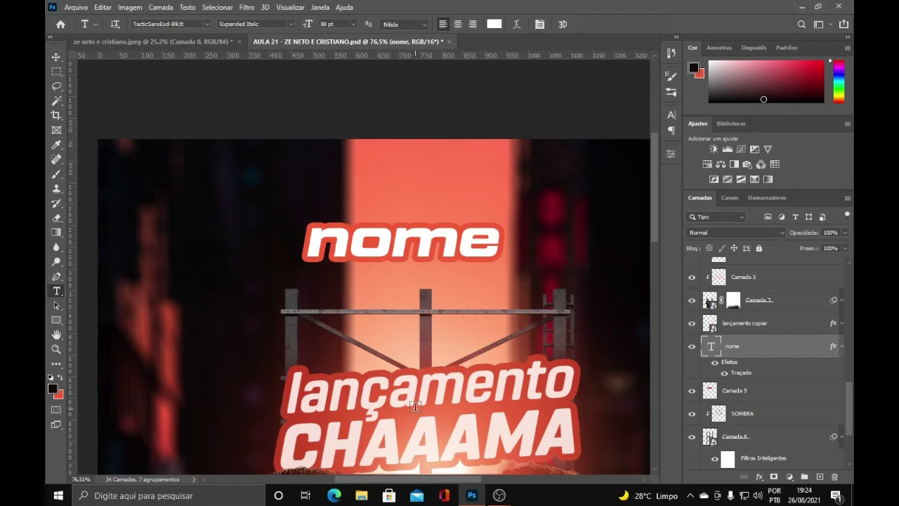
{"action": "left_click", "coordinate": [819, 476]}
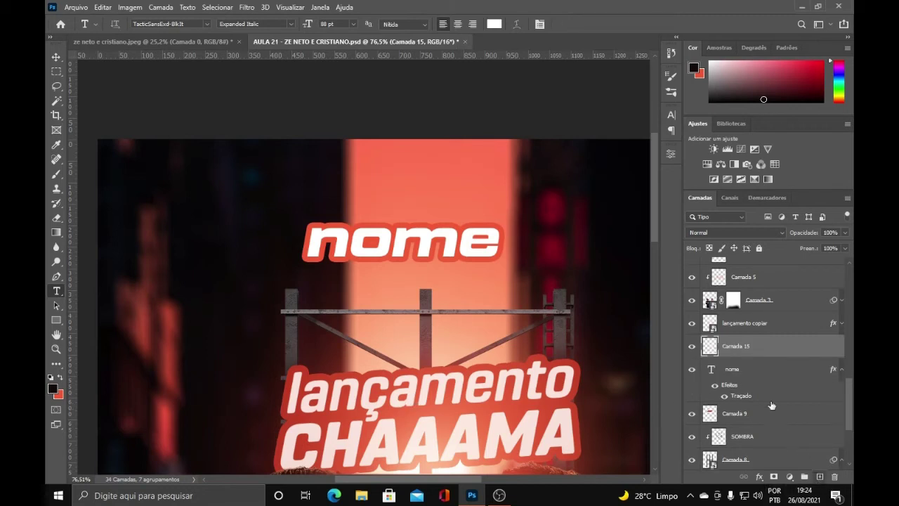
{"action": "left_click_drag", "start_coordinate": [769, 356], "coordinate": [769, 403]}
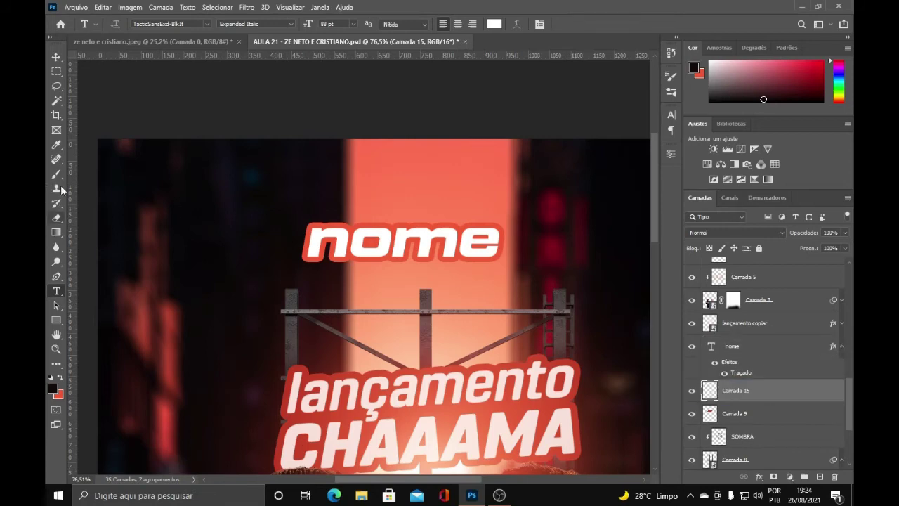
Paint soft red at 100% opacity behind the "nome" letters on the empty layer beneath the text, filling the gaps between them
{"action": "left_click", "coordinate": [56, 174]}
{"action": "left_click", "coordinate": [62, 377]}
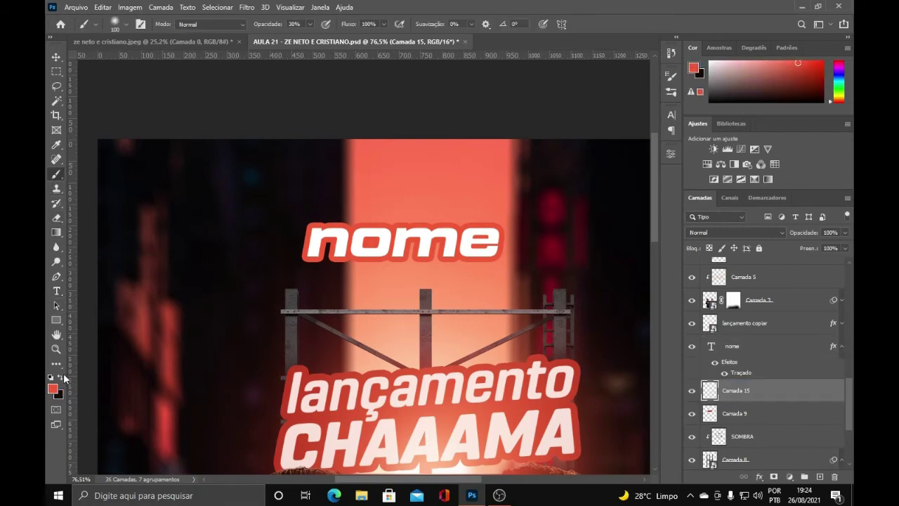
{"action": "scroll", "coordinate": [392, 214], "scroll_direction": "up", "scroll_amount": 3}
{"action": "scroll", "coordinate": [341, 239], "scroll_direction": "up", "scroll_amount": 2}
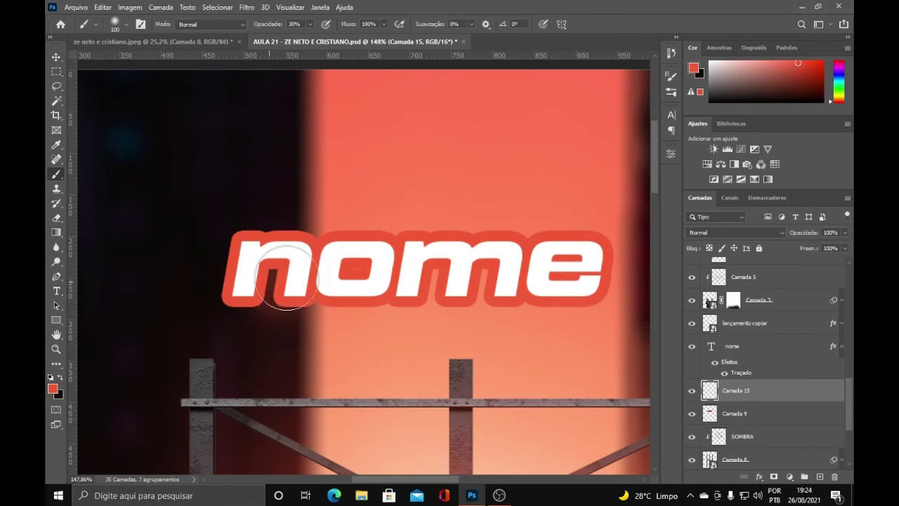
{"action": "key", "text": "0"}
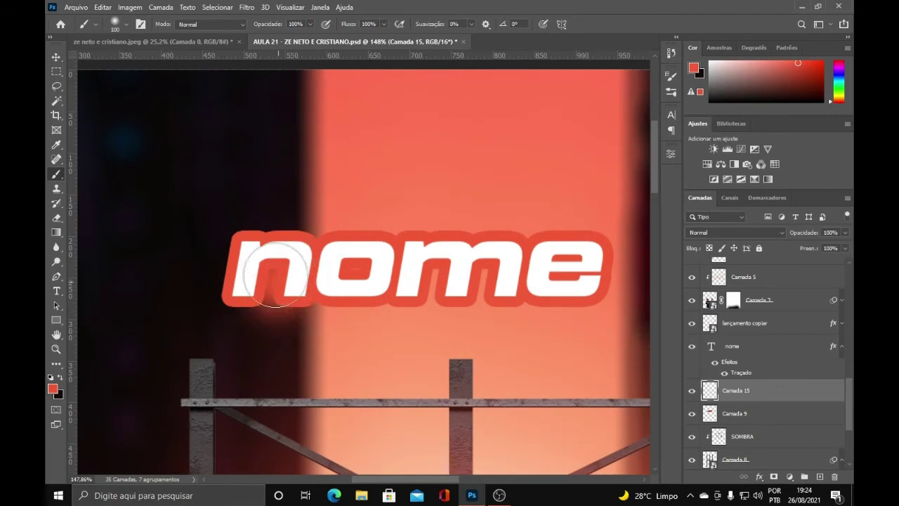
{"action": "left_click", "coordinate": [284, 313]}
{"action": "mouse_move", "coordinate": [409, 281]}
{"action": "left_mouse_down"}
{"action": "mouse_move", "coordinate": [455, 291]}
{"action": "mouse_move", "coordinate": [491, 288]}
{"action": "left_mouse_up"}
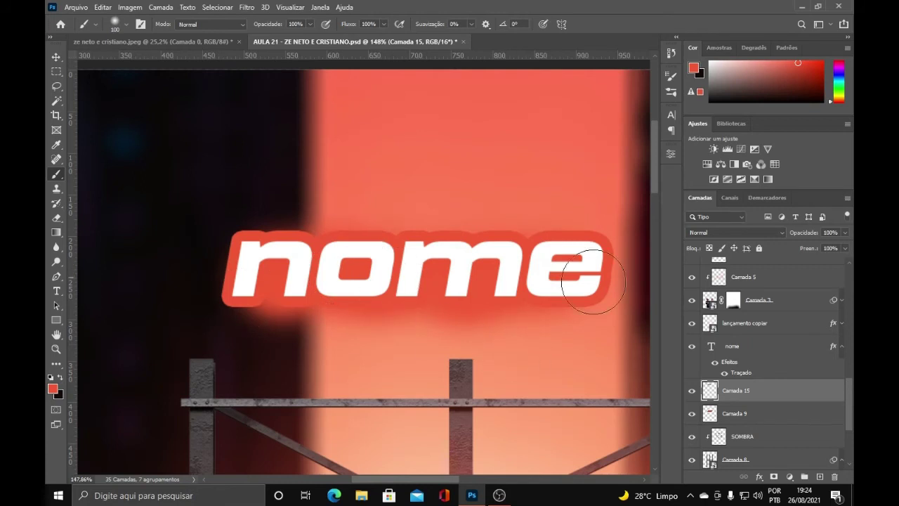
{"action": "scroll", "coordinate": [463, 358], "scroll_direction": "down", "scroll_amount": 10}
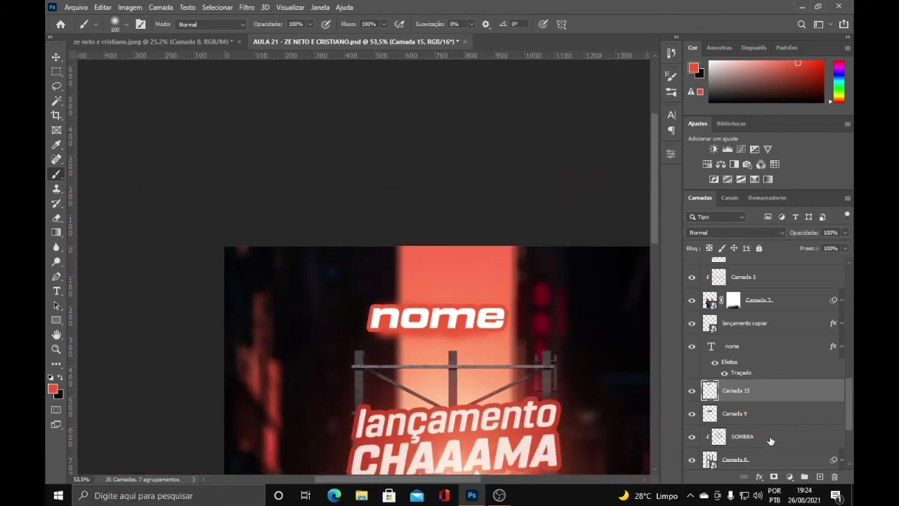
Delete the "nome" text layer and the painted Camada 15 layer beneath it
{"action": "left_click", "coordinate": [789, 351]}
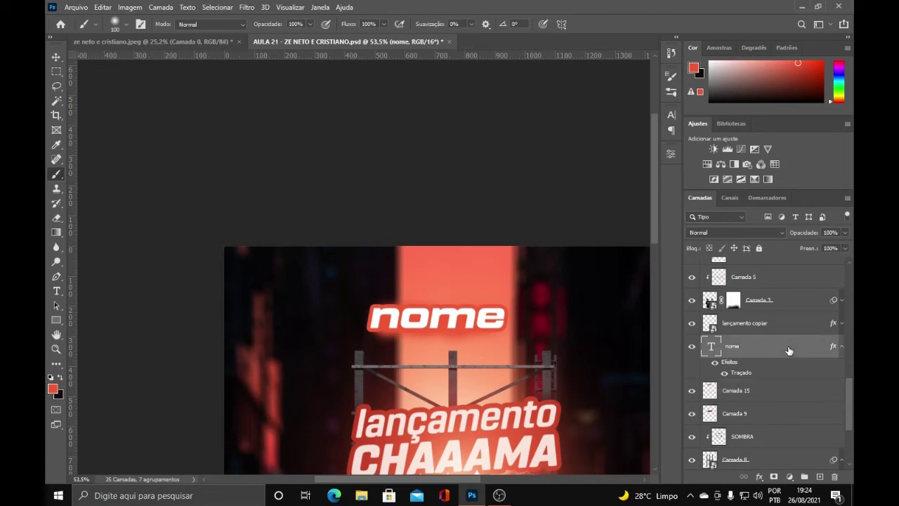
{"action": "left_click", "coordinate": [775, 388]}
{"action": "key", "text": "Delete"}
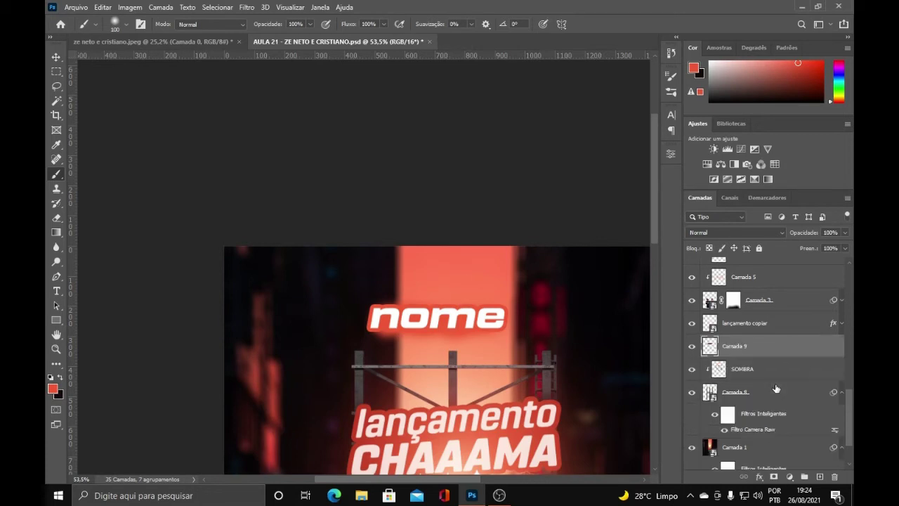
{"action": "key", "text": "Delete"}
{"action": "scroll", "coordinate": [552, 217], "scroll_direction": "down", "scroll_amount": 3}
{"action": "scroll", "coordinate": [306, 241], "scroll_direction": "up", "scroll_amount": 3}
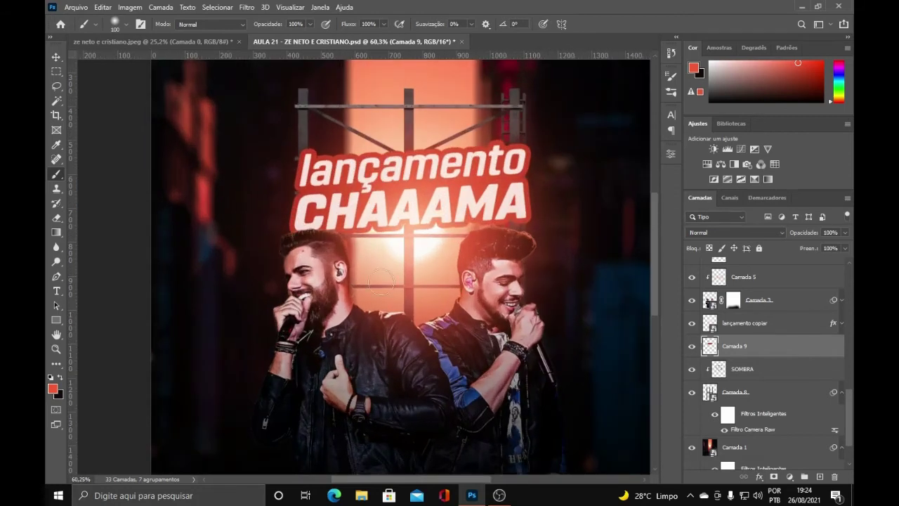
Group the "lançamento copiar" and Camada 9 layers and name the group "tema"
{"action": "left_click", "coordinate": [763, 369]}
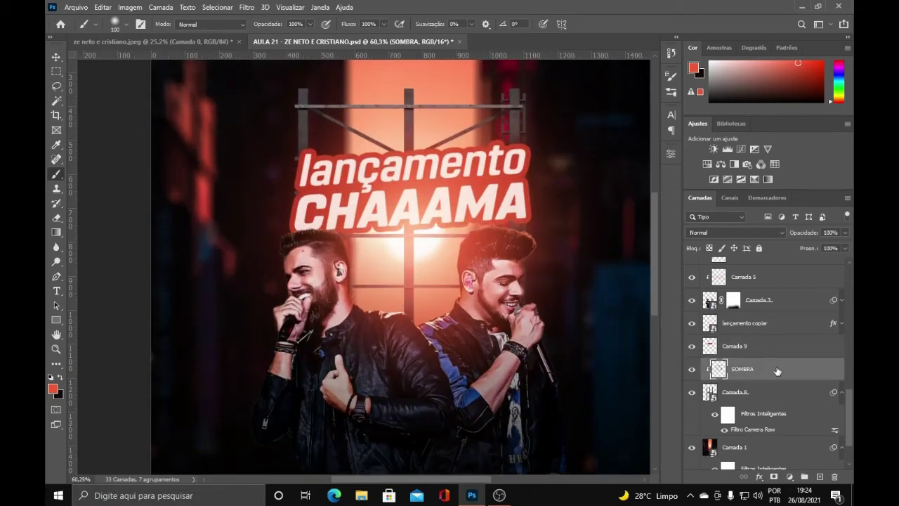
{"action": "left_click", "coordinate": [771, 347]}
{"action": "left_click", "coordinate": [771, 327], "text": "ctrl"}
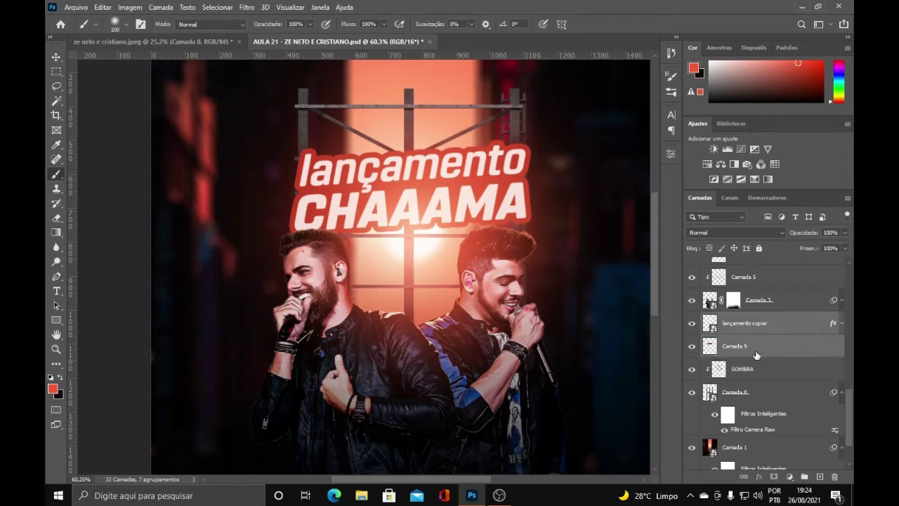
{"action": "key", "text": "ctrl+g"}
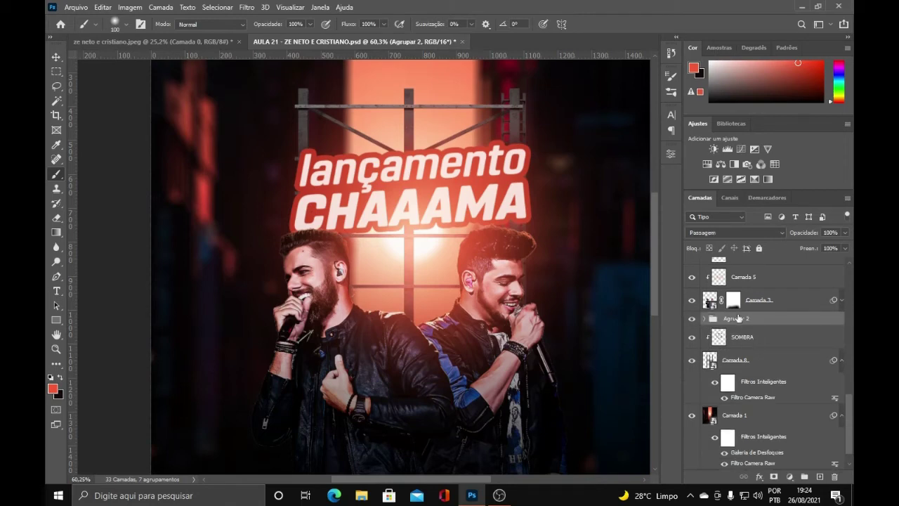
{"action": "double_click", "coordinate": [737, 319]}
{"action": "type", "text": "tama"}
{"action": "key", "text": "Return"}
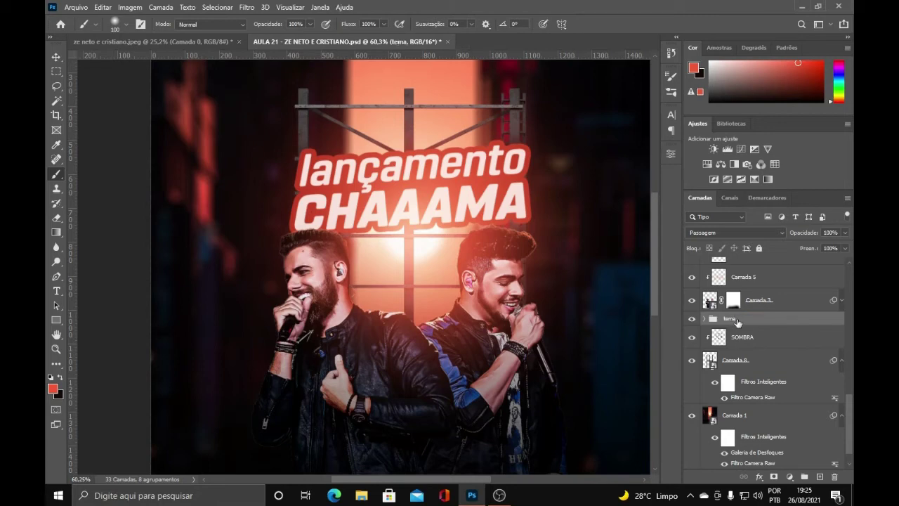
Check the "tema" group by switching its visibility off and on, and collapse the smart filter list of Camada 8
{"action": "left_click", "coordinate": [692, 319]}
{"action": "left_click", "coordinate": [692, 319]}
{"action": "left_click", "coordinate": [846, 358]}
{"action": "left_click", "coordinate": [847, 368]}
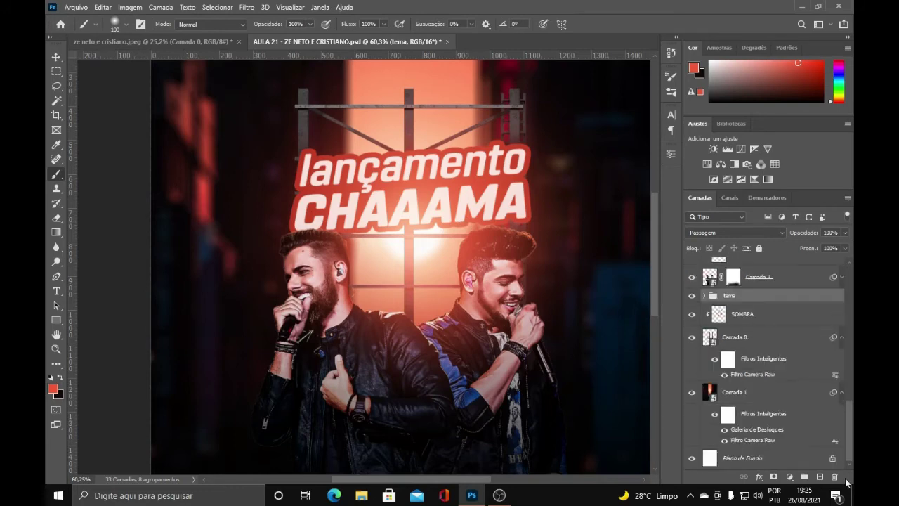
{"action": "left_click", "coordinate": [842, 340]}
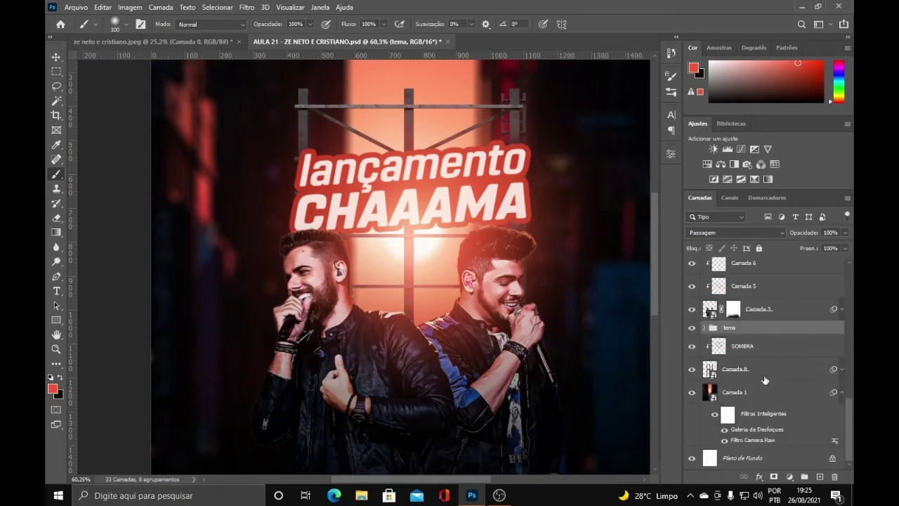
{"action": "left_click", "coordinate": [767, 377]}
{"action": "key", "text": "ctrl+g"}
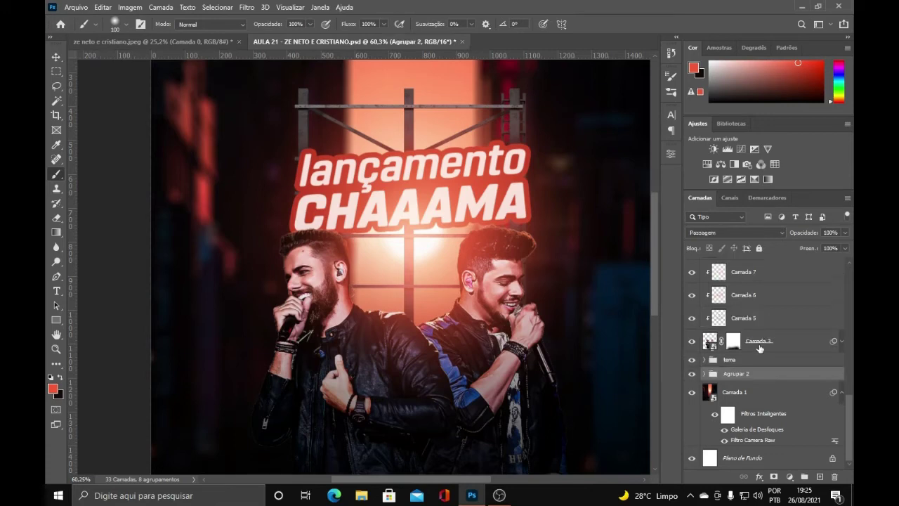
{"action": "key", "text": "ctrl+z"}
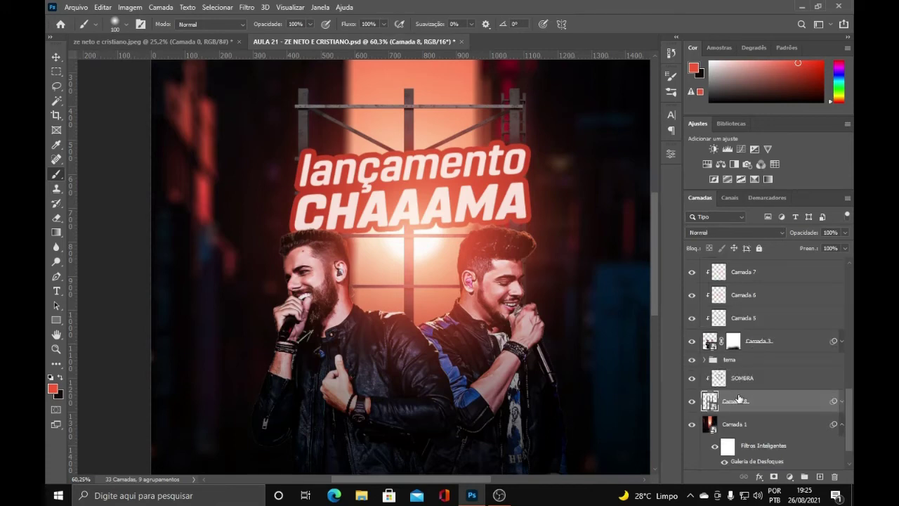
Group the SOMBRA and Camada 8 layers and name the group "grade"
{"action": "double_click", "coordinate": [739, 402]}
{"action": "left_click", "coordinate": [781, 382], "text": "shift"}
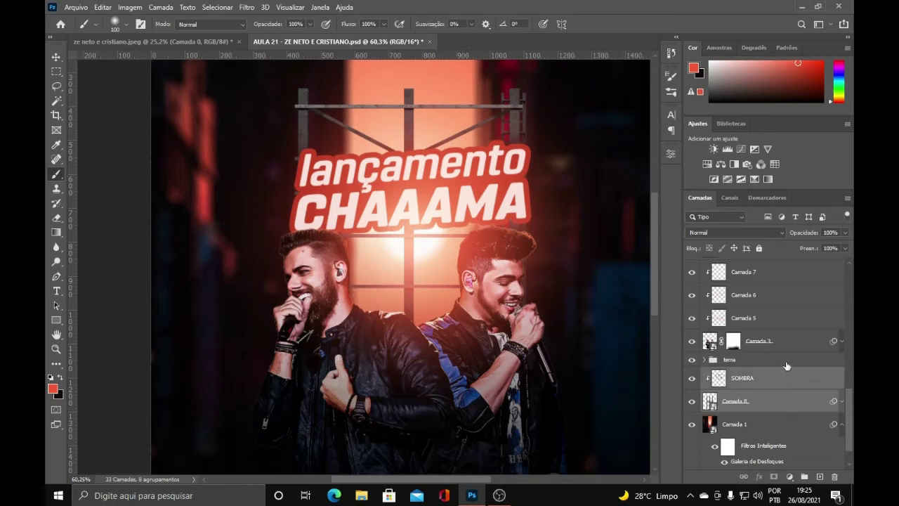
{"action": "key", "text": "ctrl+g"}
{"action": "double_click", "coordinate": [747, 375]}
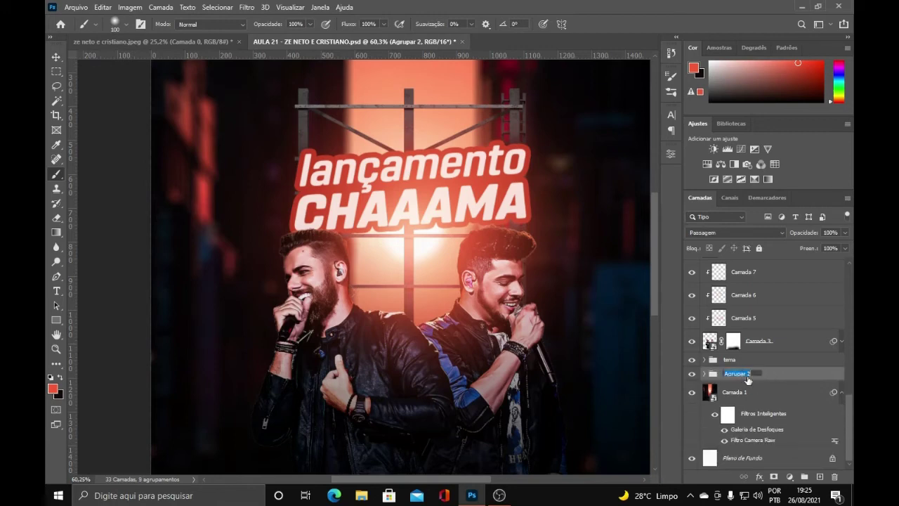
{"action": "type", "text": "d"}
{"action": "type", "text": "rade"}
{"action": "key", "text": "Return"}
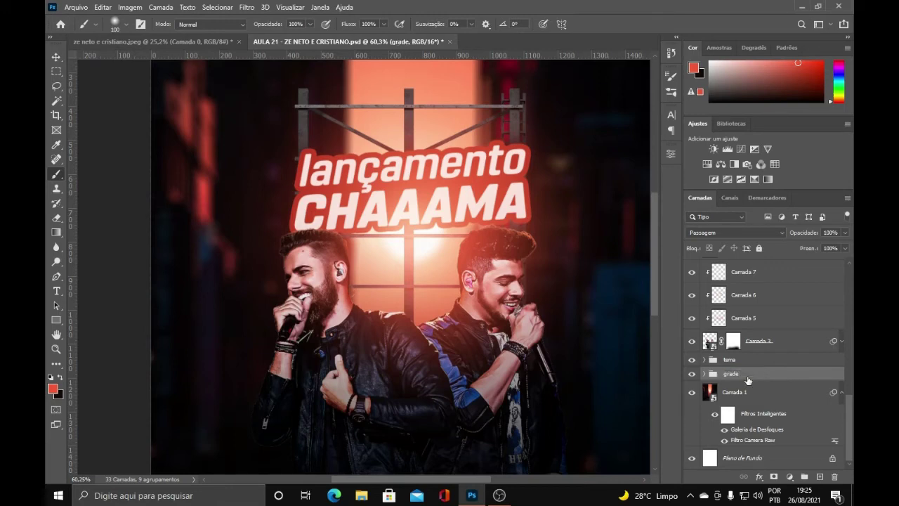
Move the SOMBRA layer out of the "grade" group to directly above it and clip it to the group
{"action": "left_click", "coordinate": [704, 374]}
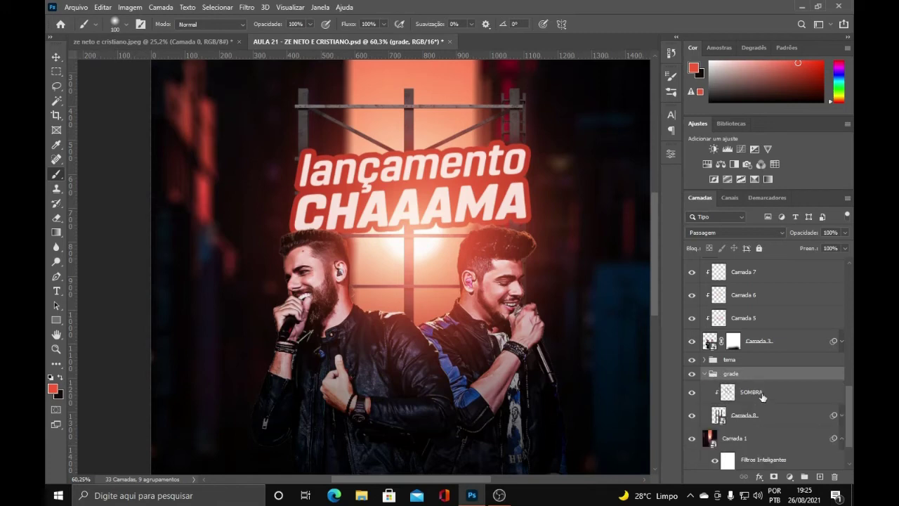
{"action": "left_click_drag", "start_coordinate": [763, 397], "coordinate": [773, 367]}
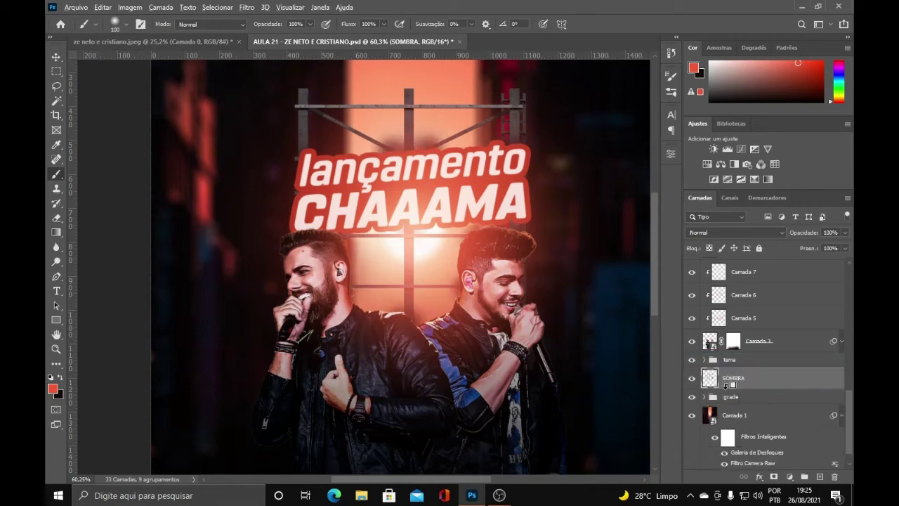
{"action": "left_click", "coordinate": [730, 386], "text": "alt"}
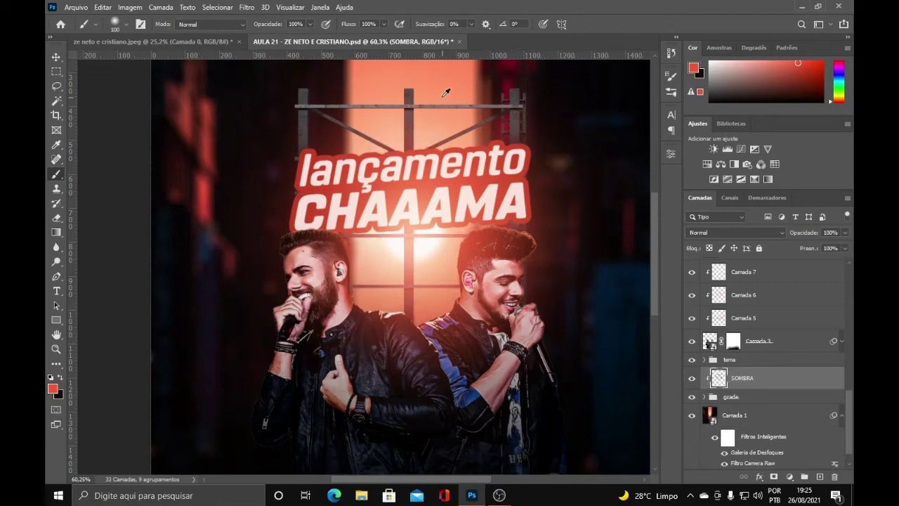
{"action": "scroll", "coordinate": [562, 211], "scroll_direction": "down", "scroll_amount": 2}
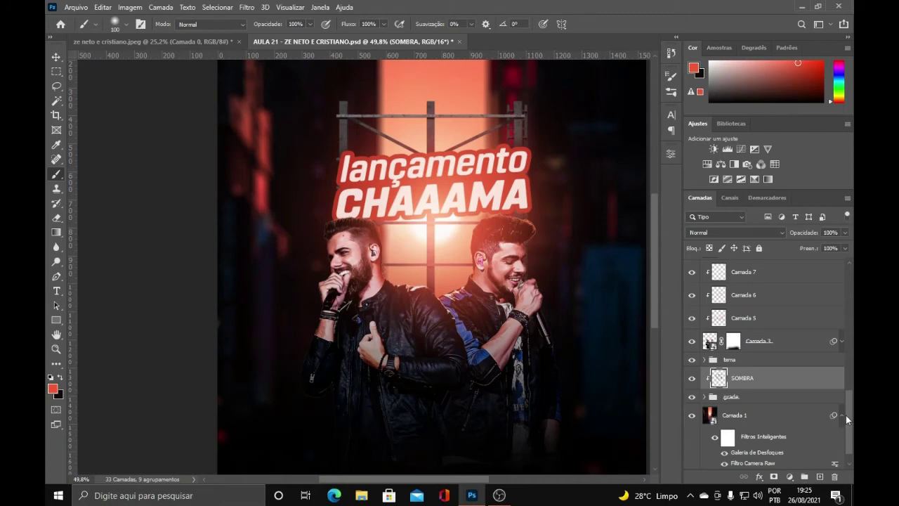
Make the Camada 11 layer and the "Pesquisa de cores 1" adjustment visible
{"action": "scroll", "coordinate": [750, 359], "scroll_direction": "up", "scroll_amount": 3}
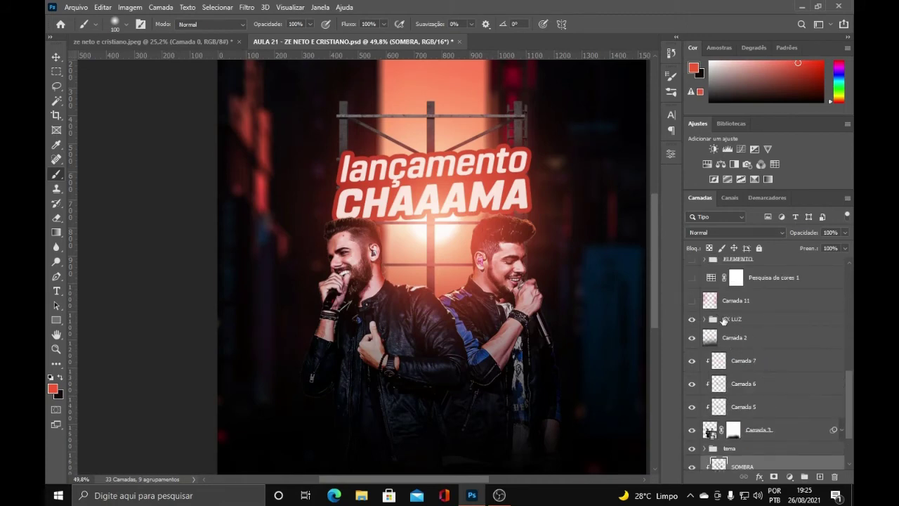
{"action": "scroll", "coordinate": [724, 319], "scroll_direction": "up", "scroll_amount": 1}
{"action": "scroll", "coordinate": [401, 238], "scroll_direction": "down", "scroll_amount": 1}
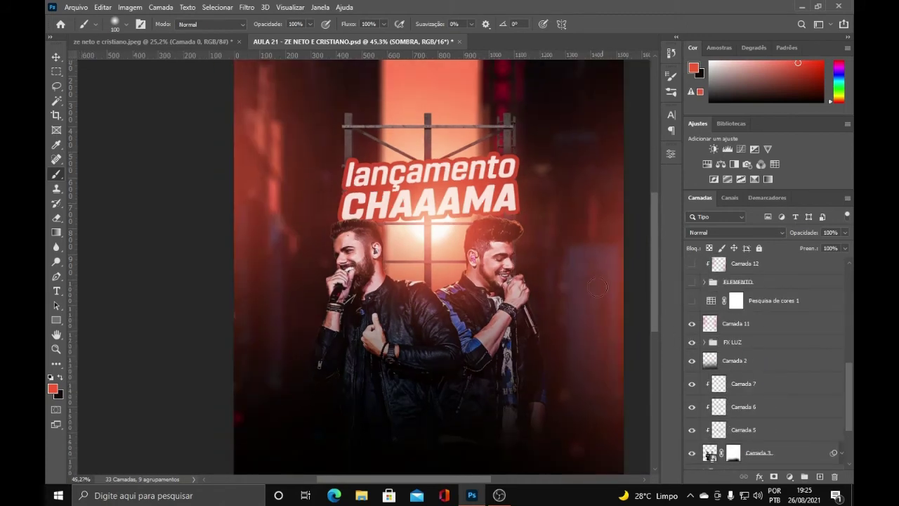
{"action": "scroll", "coordinate": [731, 317], "scroll_direction": "up", "scroll_amount": 1}
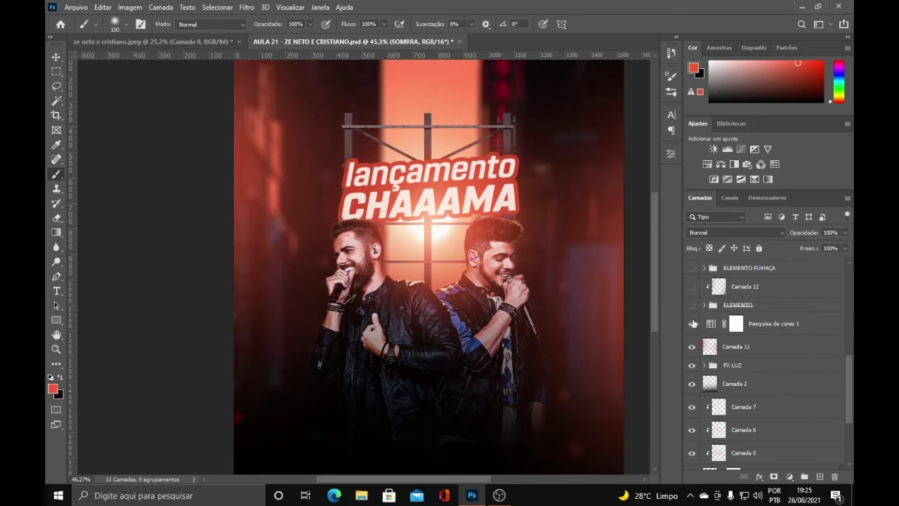
{"action": "left_click", "coordinate": [693, 323]}
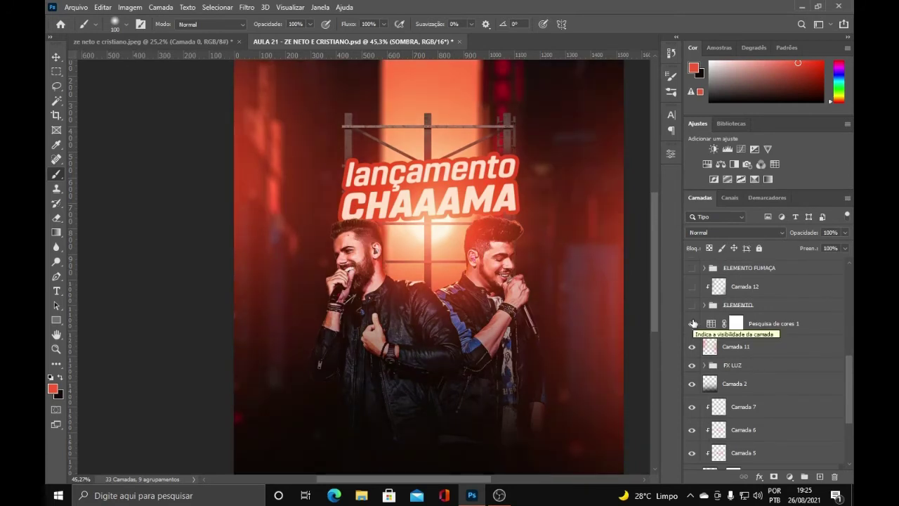
Add a trial Color Lookup adjustment layer above the SOMBRA layer and delete it
{"action": "left_click", "coordinate": [789, 476]}
{"action": "left_click", "coordinate": [672, 154]}
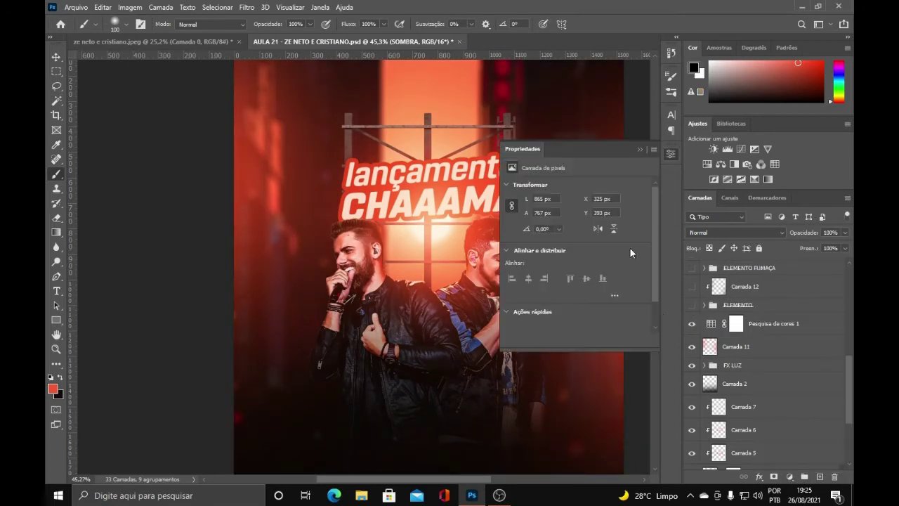
{"action": "left_click", "coordinate": [639, 149]}
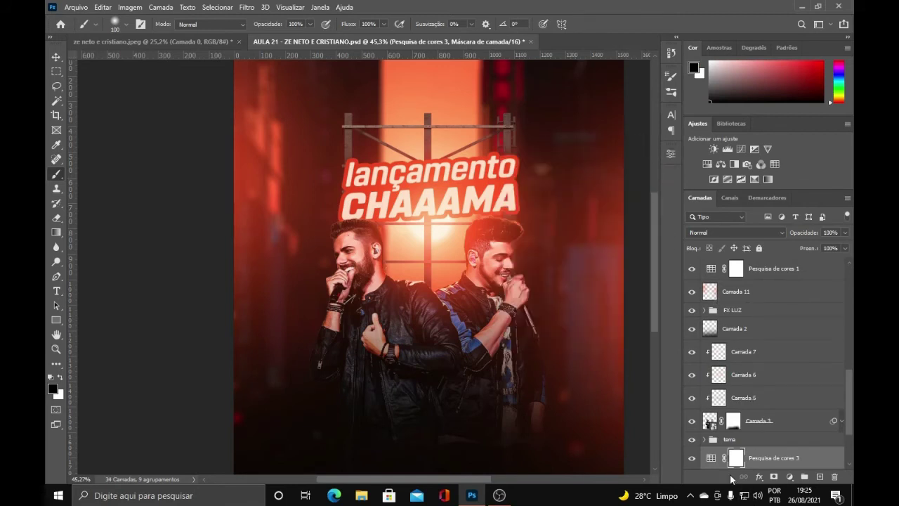
{"action": "left_click", "coordinate": [712, 458]}
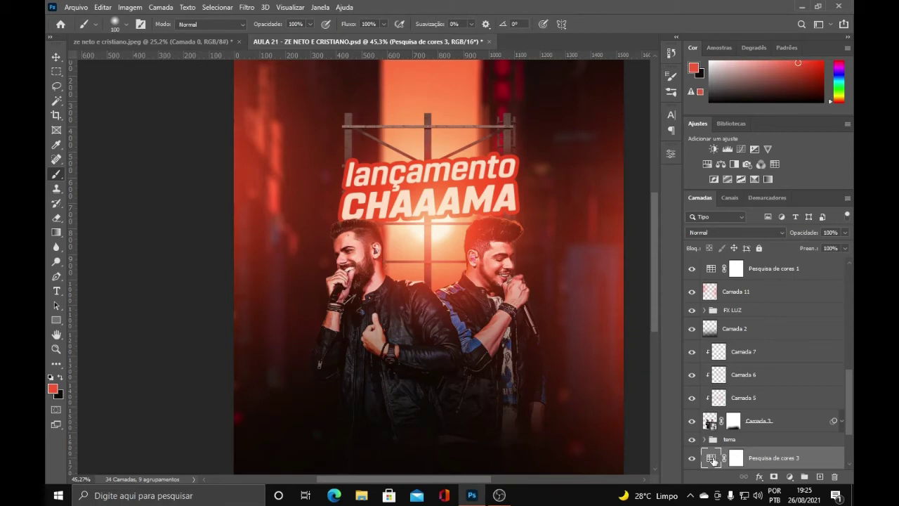
{"action": "key", "text": "Delete"}
Select the "Pesquisa de cores 1" adjustment and make the ELEMENTO group above it visible
{"action": "scroll", "coordinate": [759, 277], "scroll_direction": "up", "scroll_amount": 2}
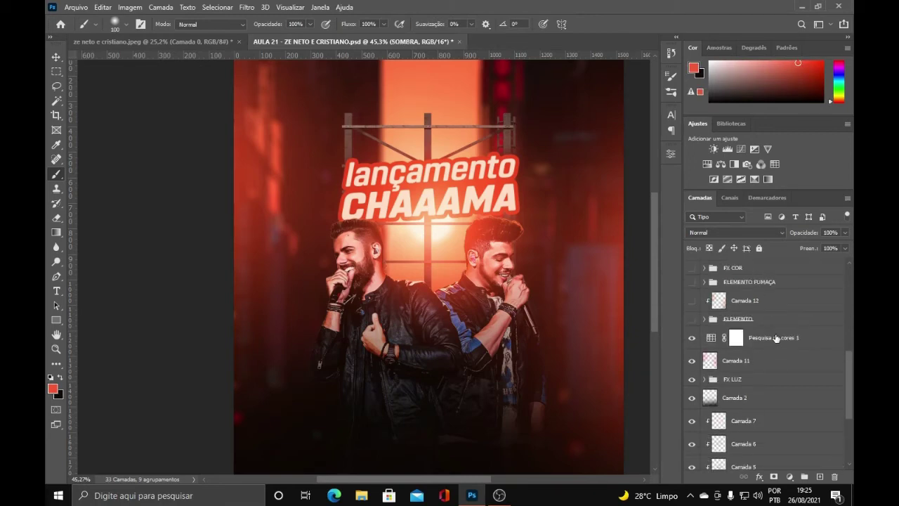
{"action": "left_click", "coordinate": [775, 340]}
{"action": "left_click", "coordinate": [691, 320]}
{"action": "scroll", "coordinate": [551, 306], "scroll_direction": "down", "scroll_amount": 2}
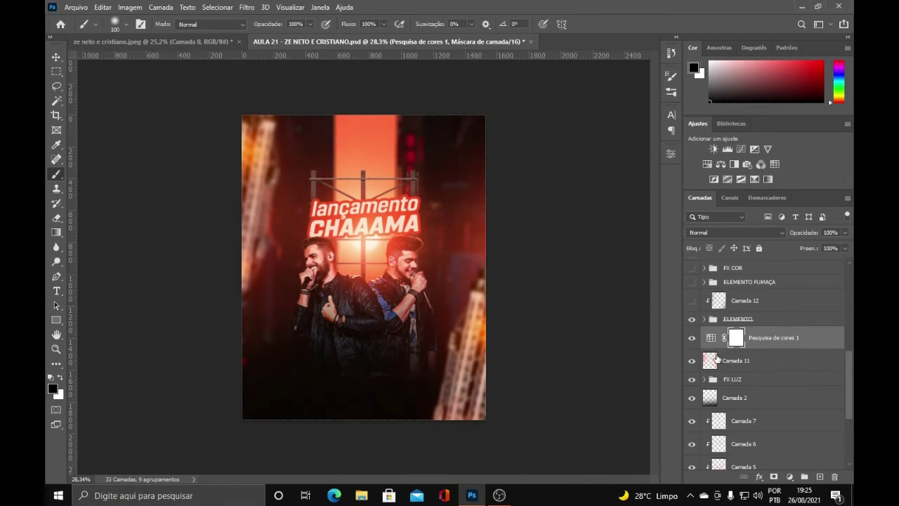
Expand the ELEMENTO group and the filter list of layer 22, and turn off that layer's smart filters
{"action": "left_click", "coordinate": [704, 320]}
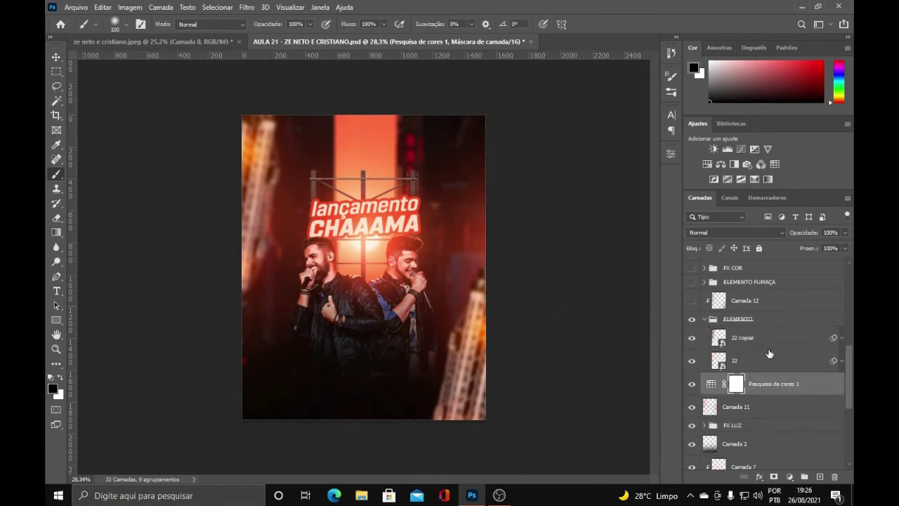
{"action": "left_click", "coordinate": [841, 361]}
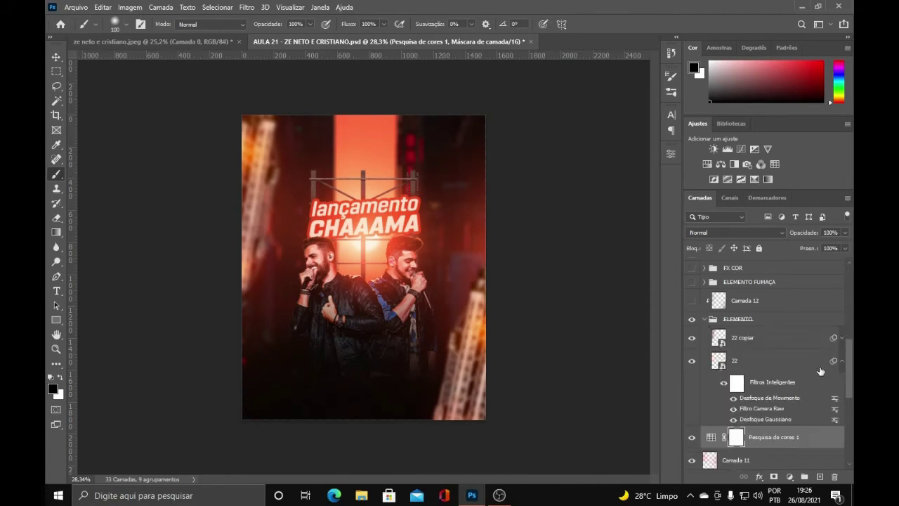
{"action": "left_click", "coordinate": [724, 385]}
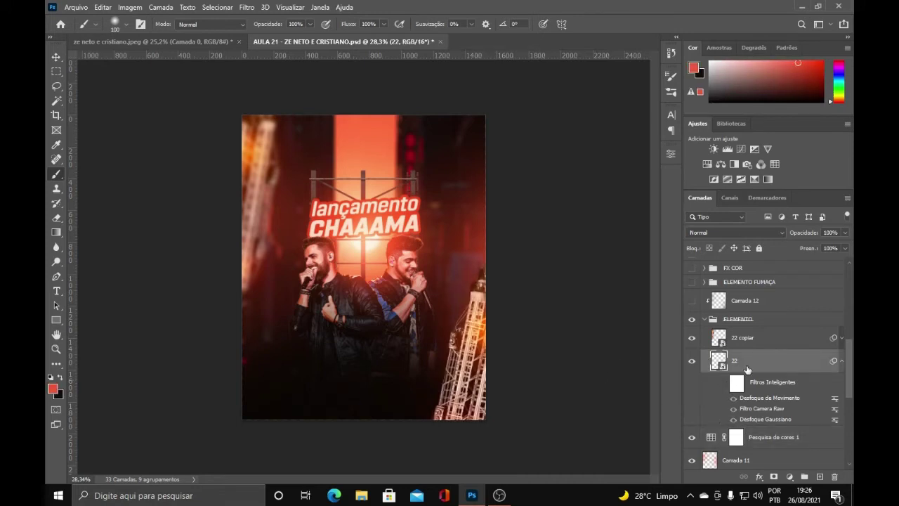
Try scaling layer 22 to 86.16% and rotating it to a -78.33° angle over the singers, and undo the transform
{"action": "left_click", "coordinate": [55, 59]}
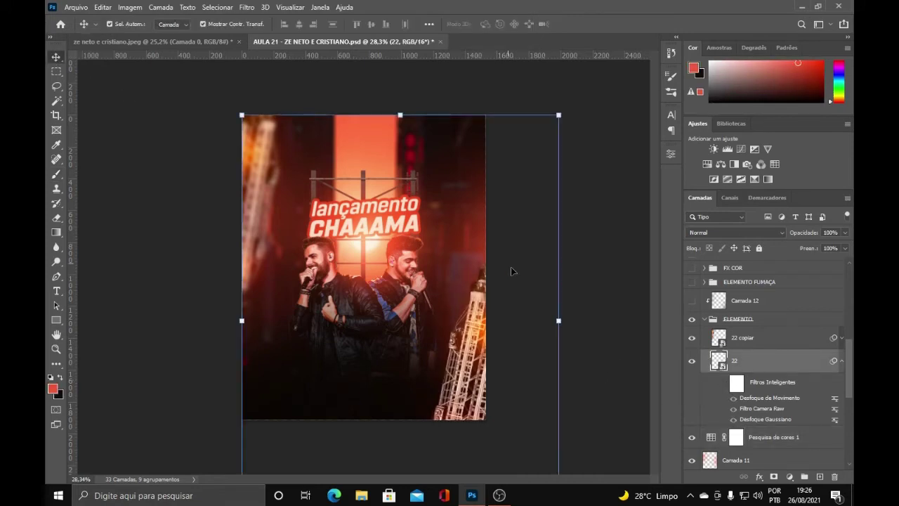
{"action": "left_click_drag", "start_coordinate": [564, 318], "coordinate": [495, 323]}
{"action": "left_click_drag", "start_coordinate": [405, 278], "coordinate": [328, 180]}
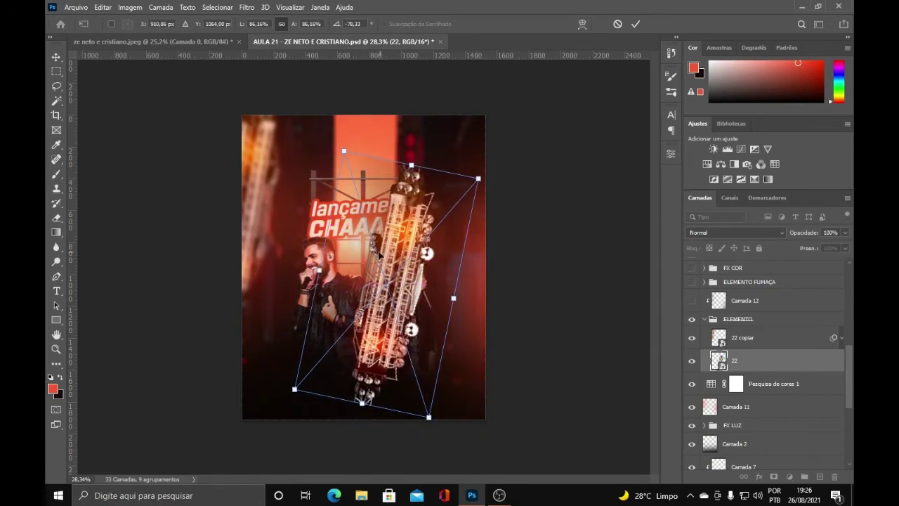
{"action": "left_click", "coordinate": [634, 24]}
{"action": "scroll", "coordinate": [435, 349], "scroll_direction": "up", "scroll_amount": 2}
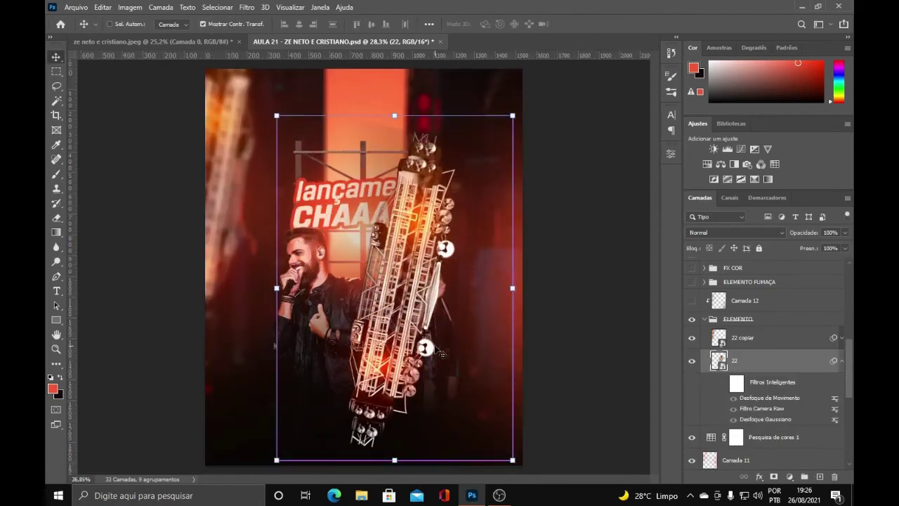
{"action": "key", "text": "z"}
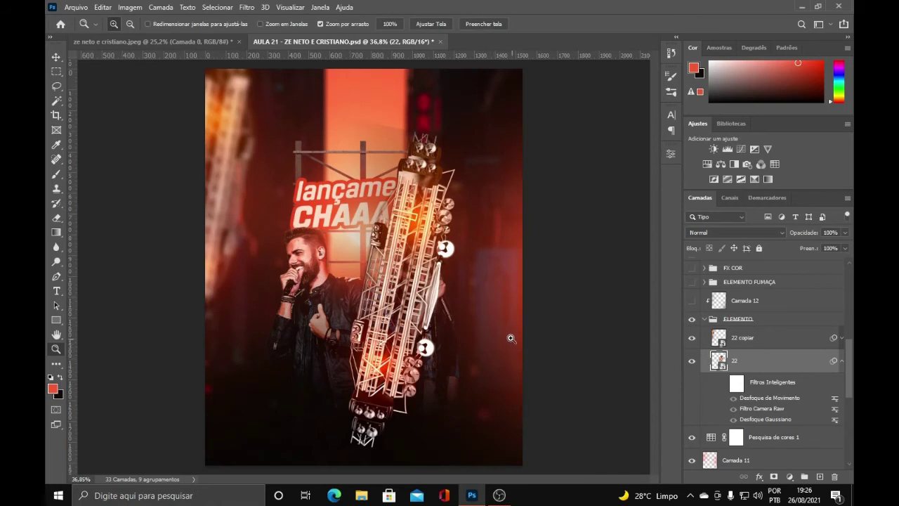
{"action": "key", "text": "ctrl+z"}
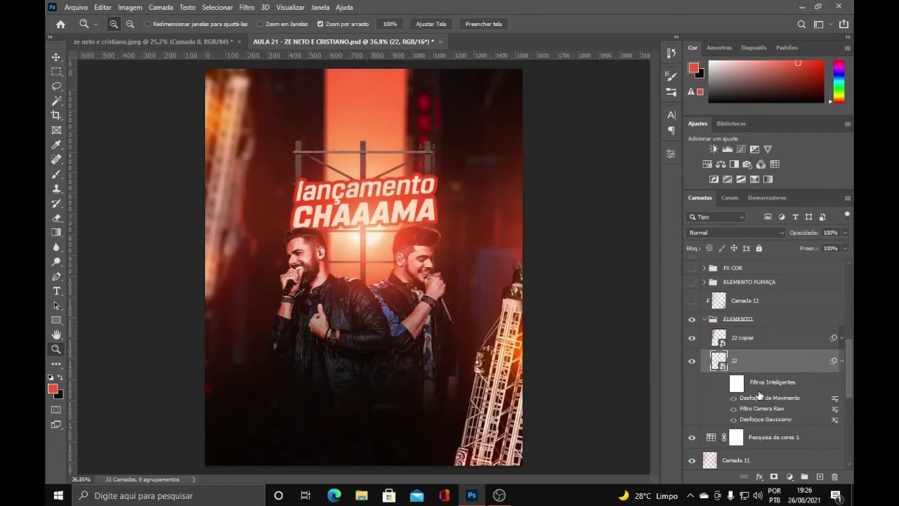
Turn layer 22's smart filters back on and inspect its Gaussian Blur settings without changing them
{"action": "left_click", "coordinate": [723, 383]}
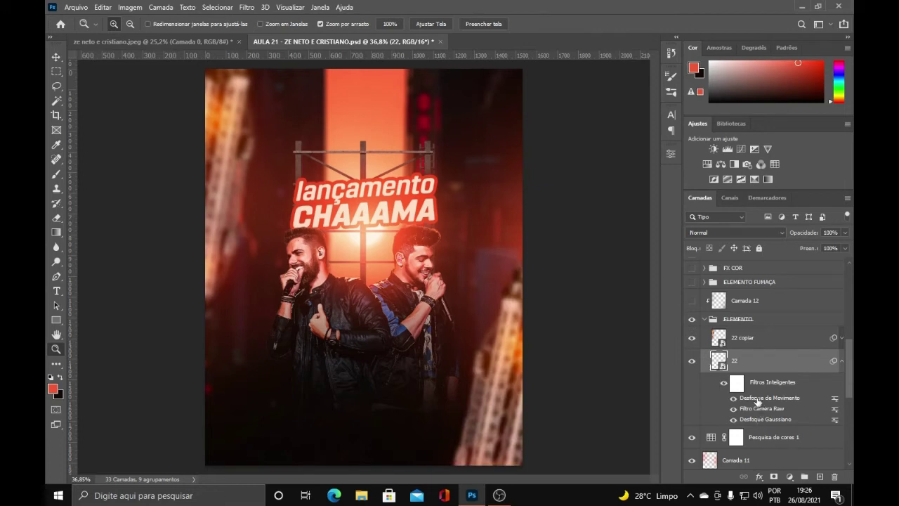
{"action": "double_click", "coordinate": [754, 420]}
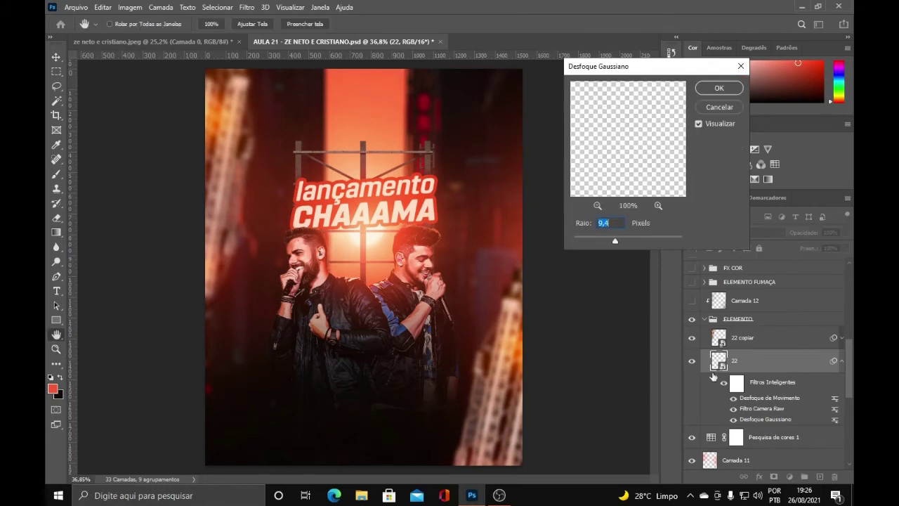
{"action": "left_click", "coordinate": [719, 110]}
{"action": "left_click", "coordinate": [247, 7]}
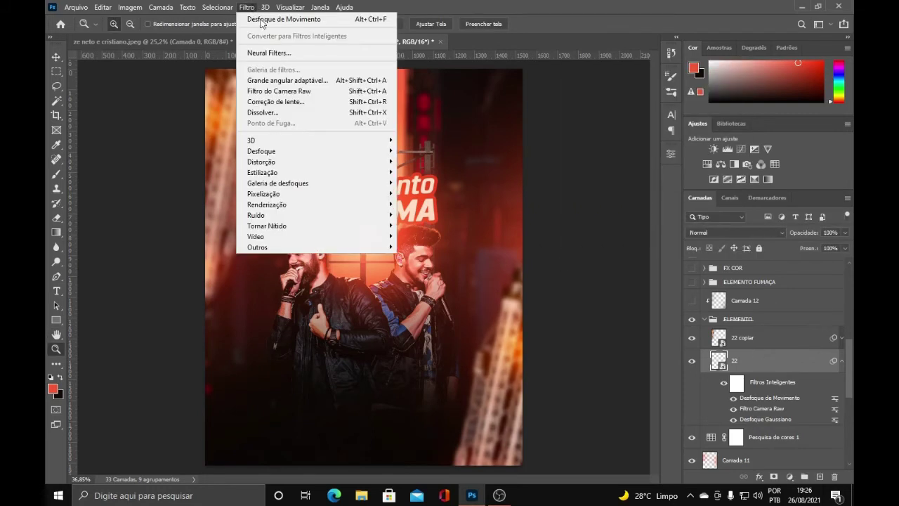
{"action": "mouse_move", "coordinate": [313, 153]}
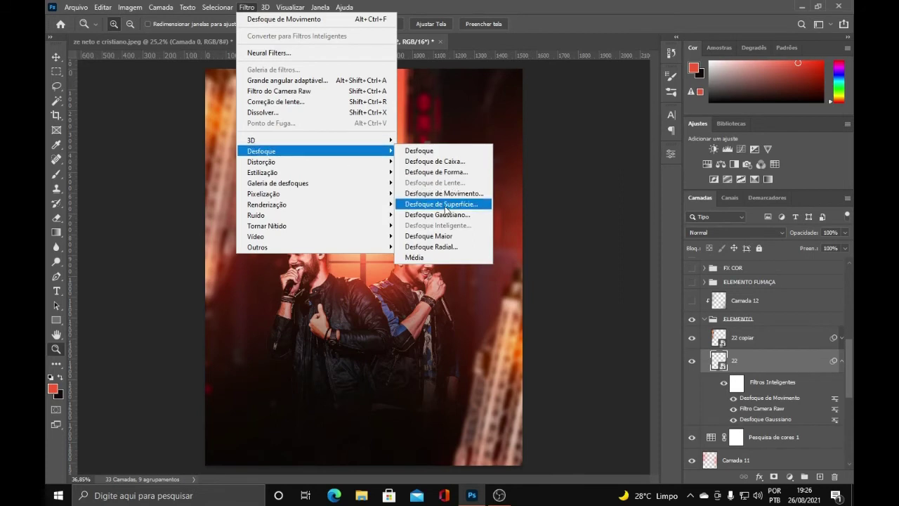
{"action": "left_click", "coordinate": [759, 418]}
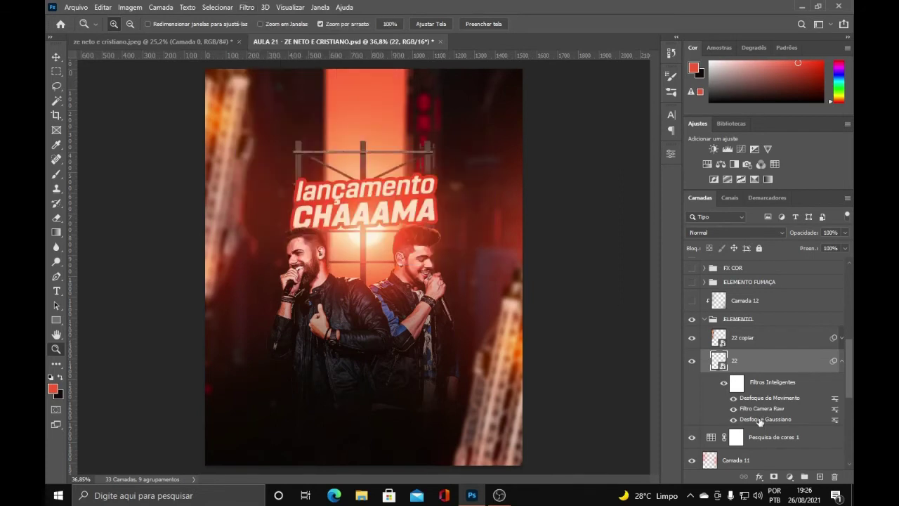
{"action": "double_click", "coordinate": [759, 418]}
{"action": "left_click", "coordinate": [705, 108]}
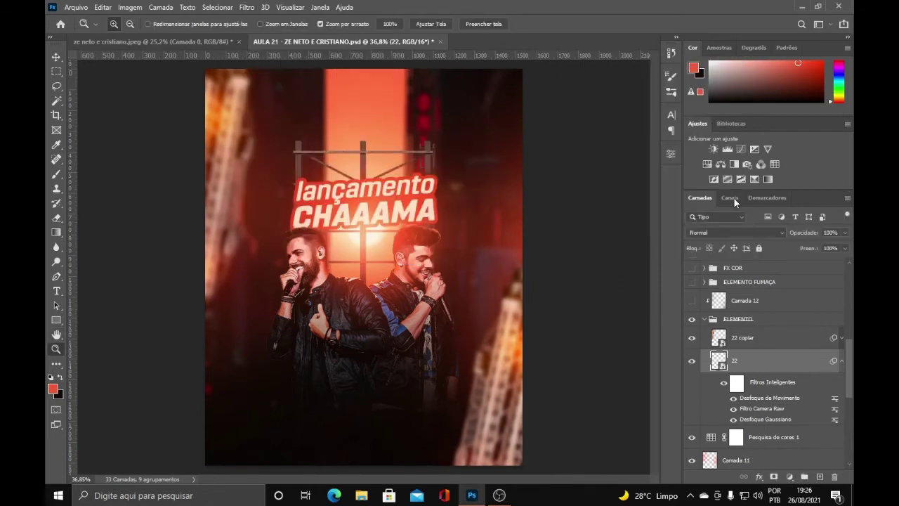
Look through the available blur filters and inspect layer 22's Motion Blur angle and distance without changing them
{"action": "left_click", "coordinate": [249, 9]}
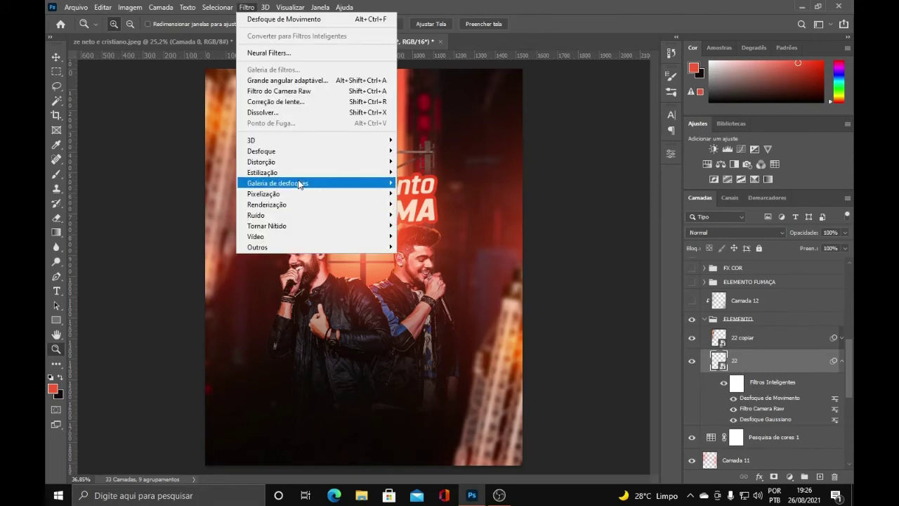
{"action": "mouse_move", "coordinate": [303, 156]}
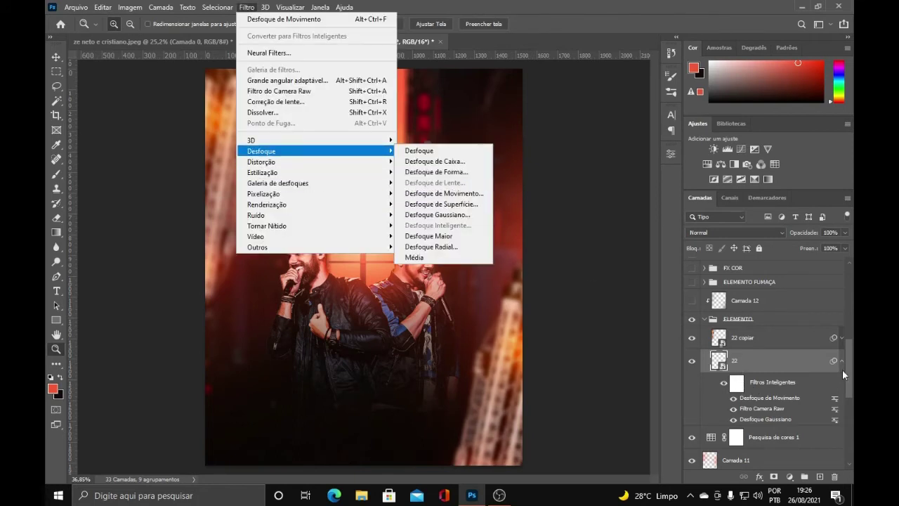
{"action": "left_click", "coordinate": [776, 388]}
{"action": "double_click", "coordinate": [772, 398]}
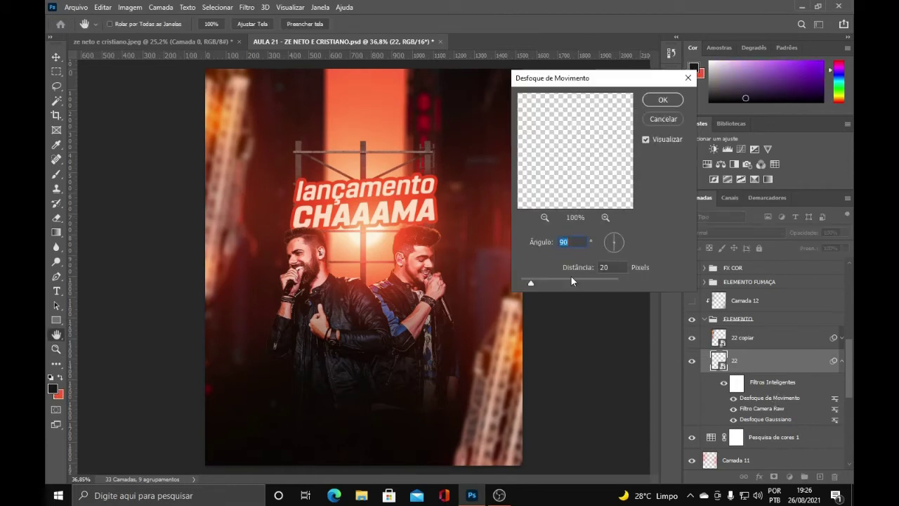
{"action": "left_click", "coordinate": [673, 119]}
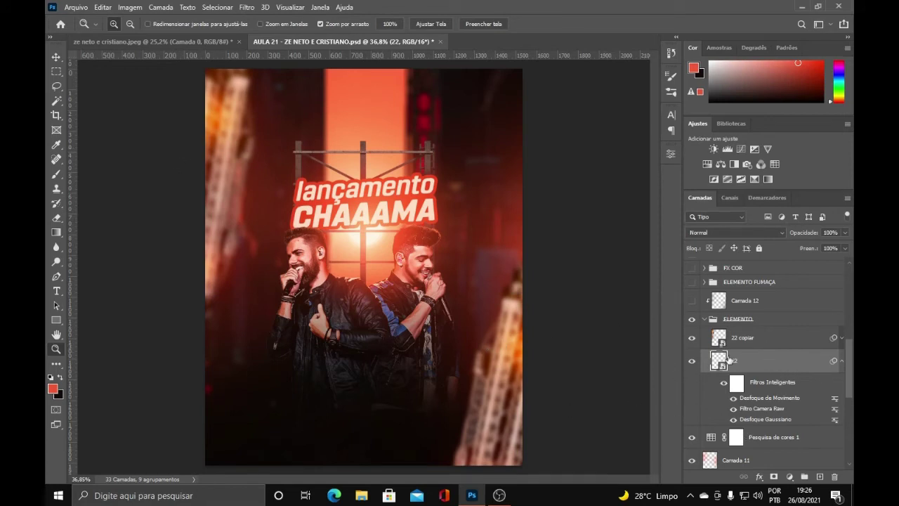
Compare the "22 copiar" layer with and without its upper Gaussian Blur filter, and collapse the ELEMENTO group
{"action": "left_click", "coordinate": [754, 335]}
{"action": "left_click", "coordinate": [841, 338]}
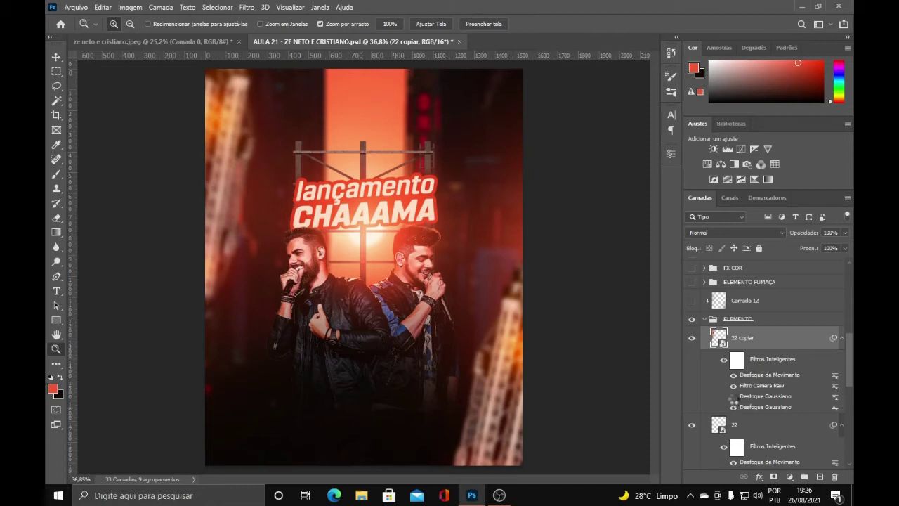
{"action": "left_click", "coordinate": [733, 396]}
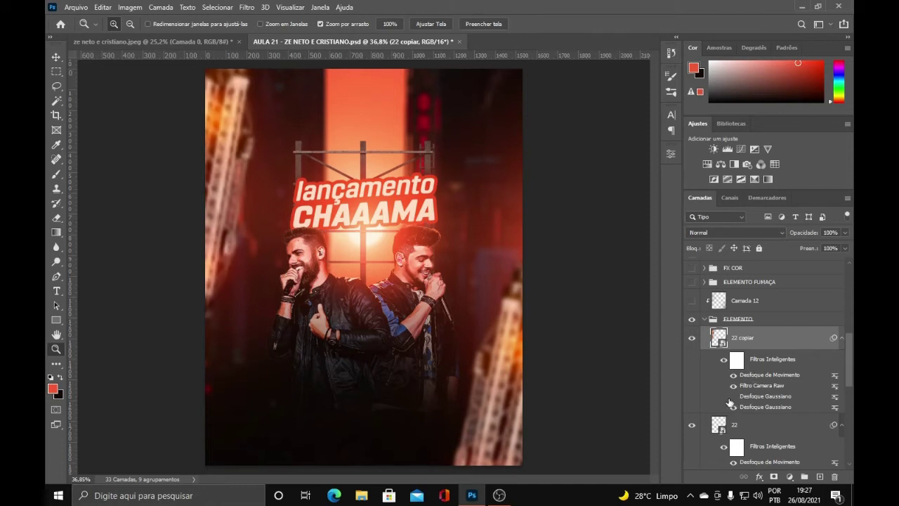
{"action": "left_click", "coordinate": [734, 398]}
{"action": "left_click", "coordinate": [704, 320]}
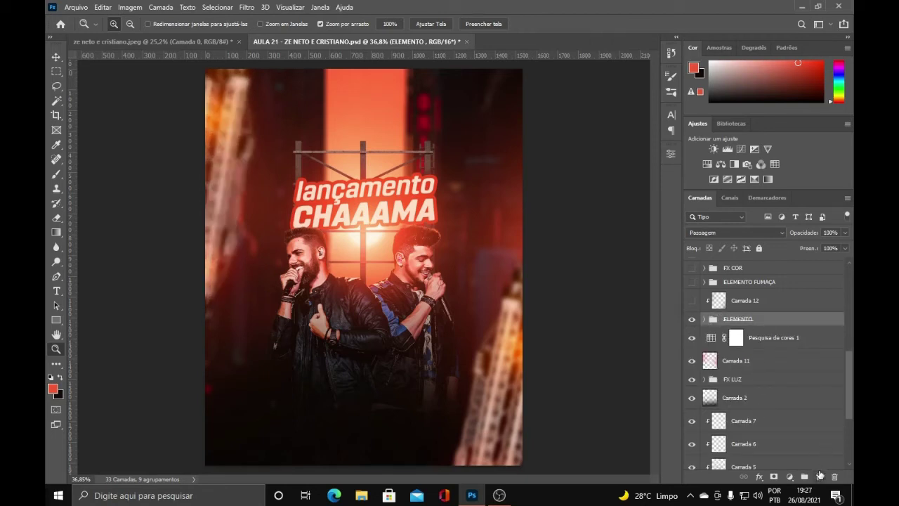
Make the clipped Camada 12 layer above the ELEMENTO group visible and select it
{"action": "key", "text": "alt"}
{"action": "left_click", "coordinate": [691, 300]}
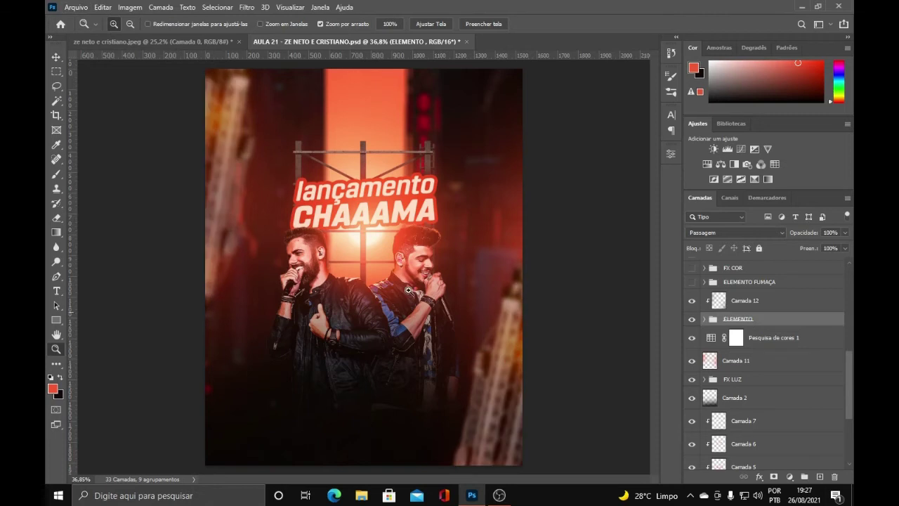
{"action": "left_click", "coordinate": [716, 302]}
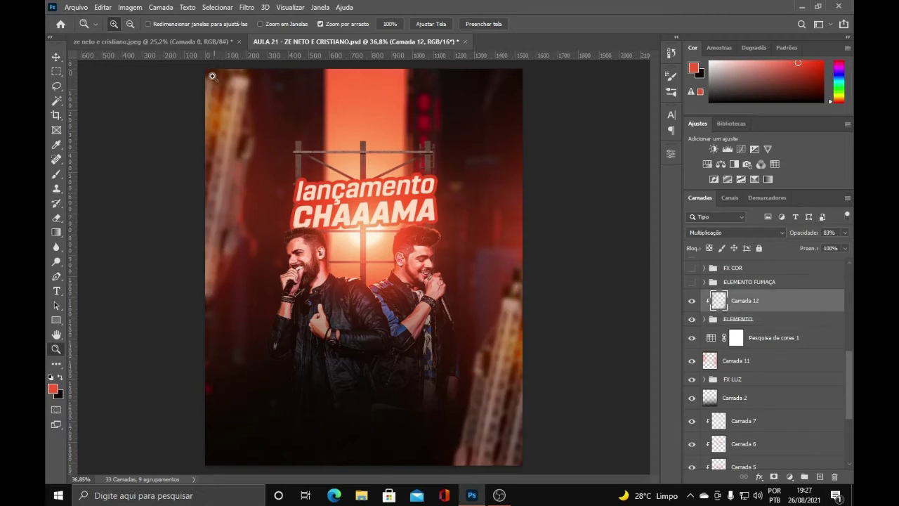
Compare the light structures with Camada 12 hidden and shown, leaving the layer visible
{"action": "left_click", "coordinate": [691, 301]}
{"action": "scroll", "coordinate": [547, 363], "scroll_direction": "down", "scroll_amount": 2}
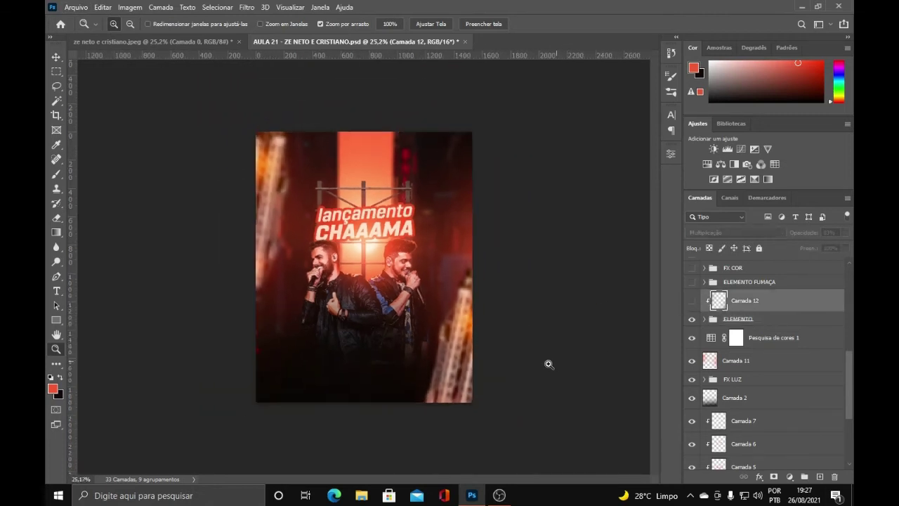
{"action": "left_click", "coordinate": [690, 300]}
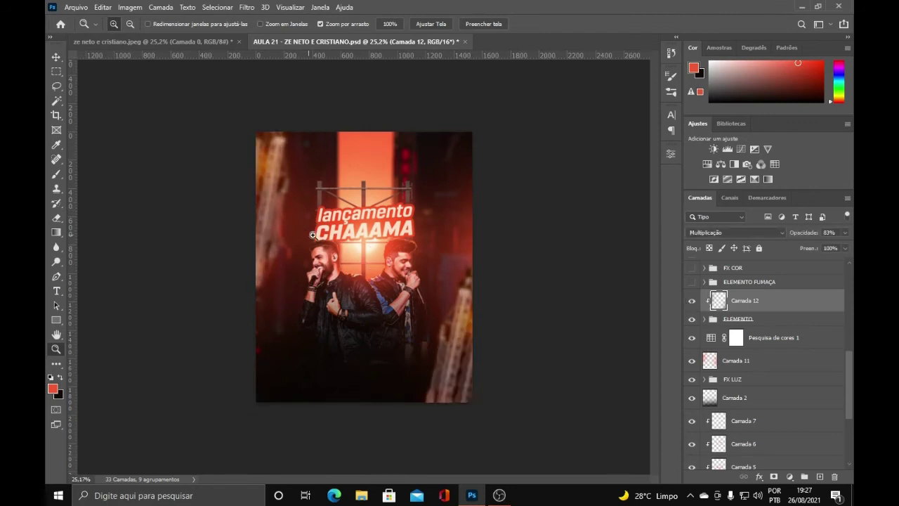
{"action": "scroll", "coordinate": [355, 291], "scroll_direction": "up", "scroll_amount": 1}
{"action": "scroll", "coordinate": [354, 290], "scroll_direction": "up", "scroll_amount": 1}
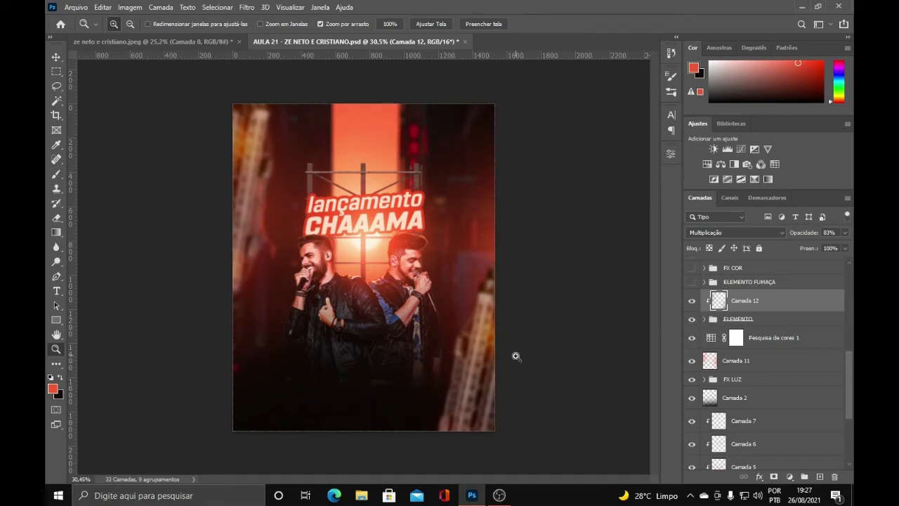
{"action": "left_click", "coordinate": [692, 301]}
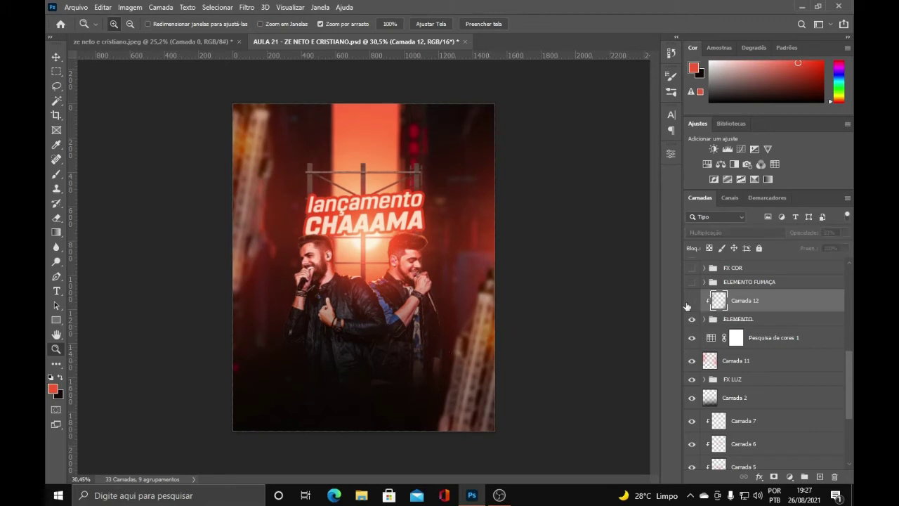
{"action": "left_click", "coordinate": [692, 301]}
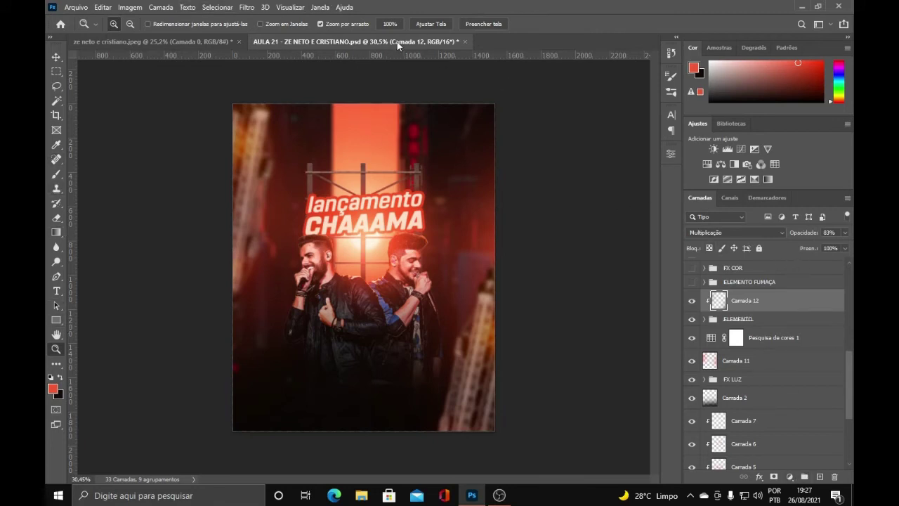
Check Camada 12's blend mode options and opacity without changing them
{"action": "left_click", "coordinate": [747, 232]}
{"action": "left_click", "coordinate": [809, 233]}
{"action": "left_click", "coordinate": [581, 271]}
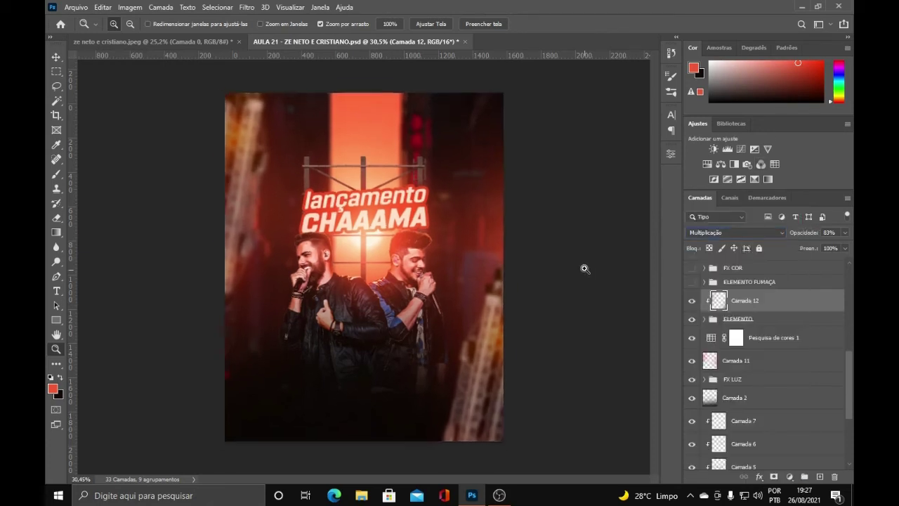
Make the ELEMENTO FUMAÇA group visible, expand it and select its smoke fog layer
{"action": "left_click", "coordinate": [56, 57]}
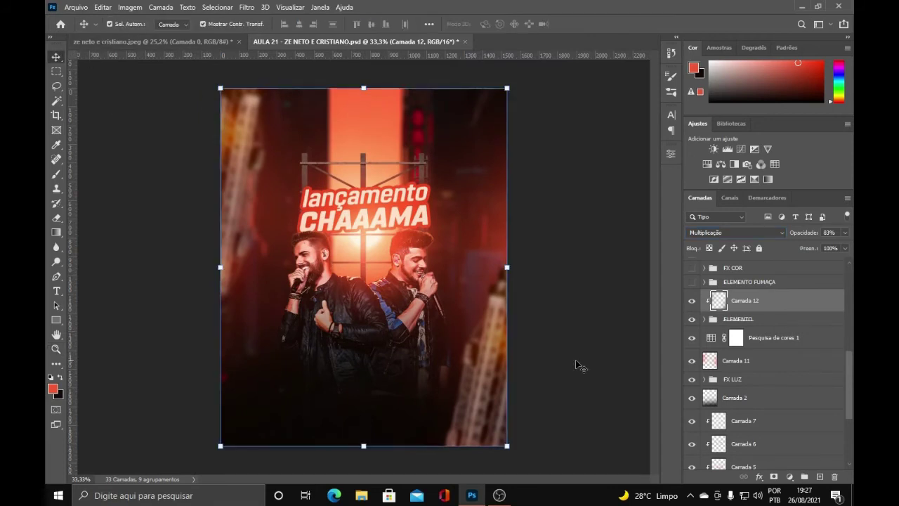
{"action": "scroll", "coordinate": [801, 362], "scroll_direction": "up", "scroll_amount": 2}
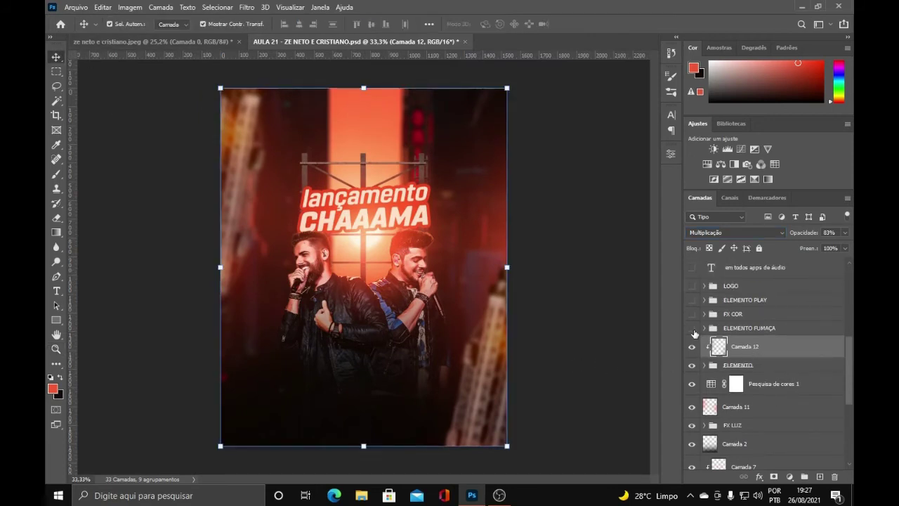
{"action": "left_click", "coordinate": [693, 329]}
{"action": "left_click", "coordinate": [705, 328]}
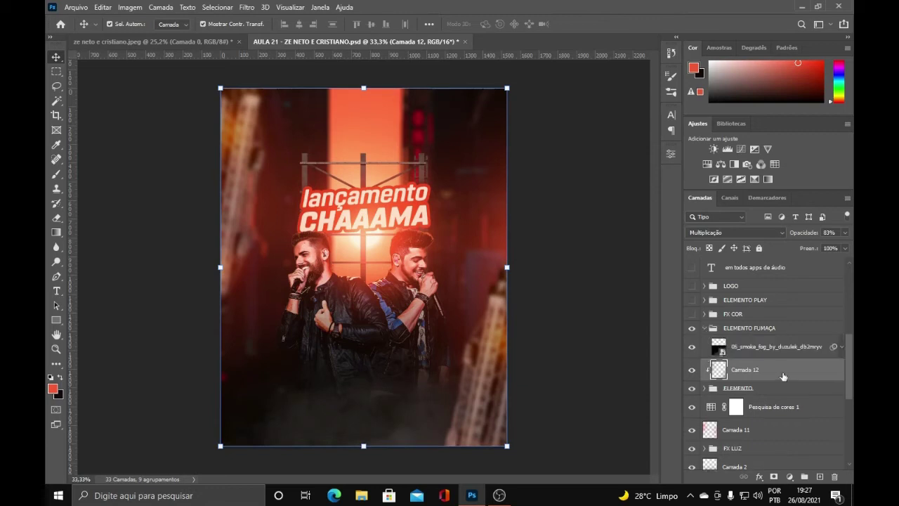
{"action": "left_click", "coordinate": [783, 348]}
Try the Normal blend mode on the smoke fog layer and set it back to Divisão
{"action": "left_click", "coordinate": [734, 233]}
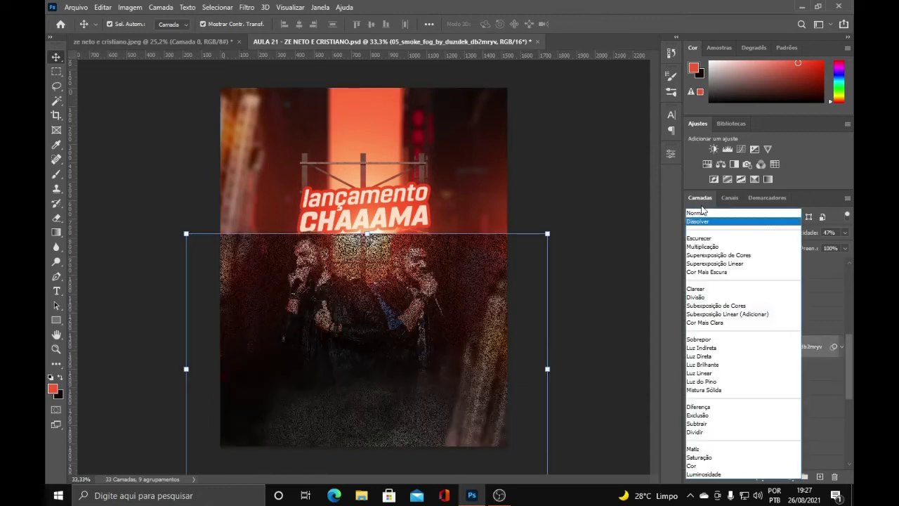
{"action": "left_click", "coordinate": [702, 215]}
{"action": "left_click_drag", "start_coordinate": [807, 235], "coordinate": [850, 238]}
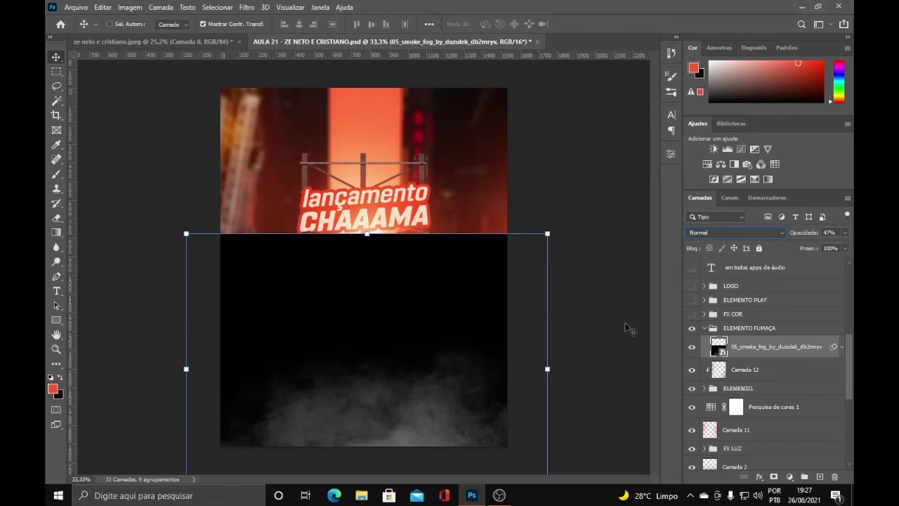
{"action": "left_click", "coordinate": [713, 232]}
{"action": "left_click", "coordinate": [701, 298]}
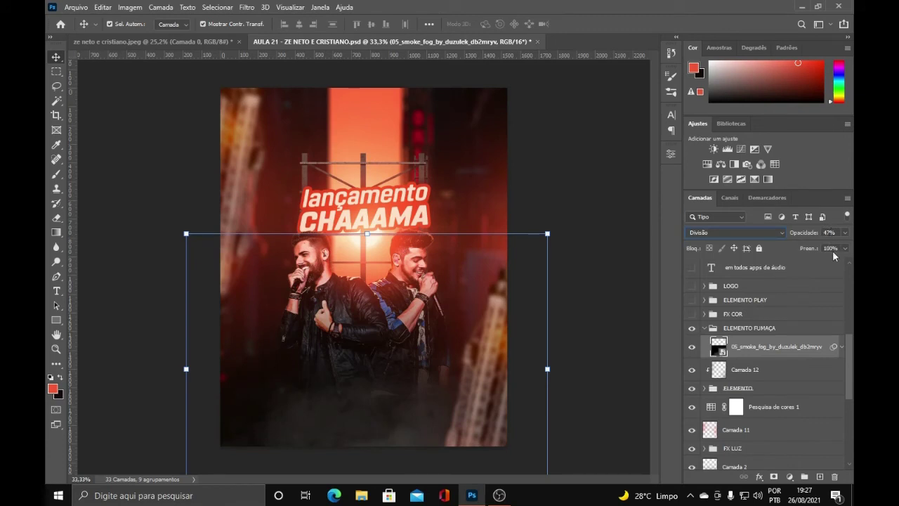
Expand the smoke fog layer's smart filters and look over the available adjustment layer types
{"action": "left_click", "coordinate": [845, 346]}
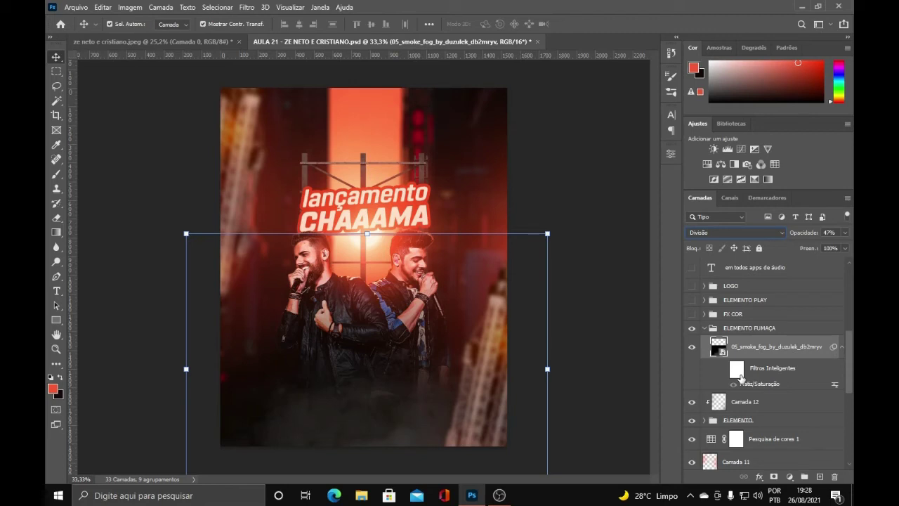
{"action": "key", "text": "ctrl"}
{"action": "left_click", "coordinate": [790, 477]}
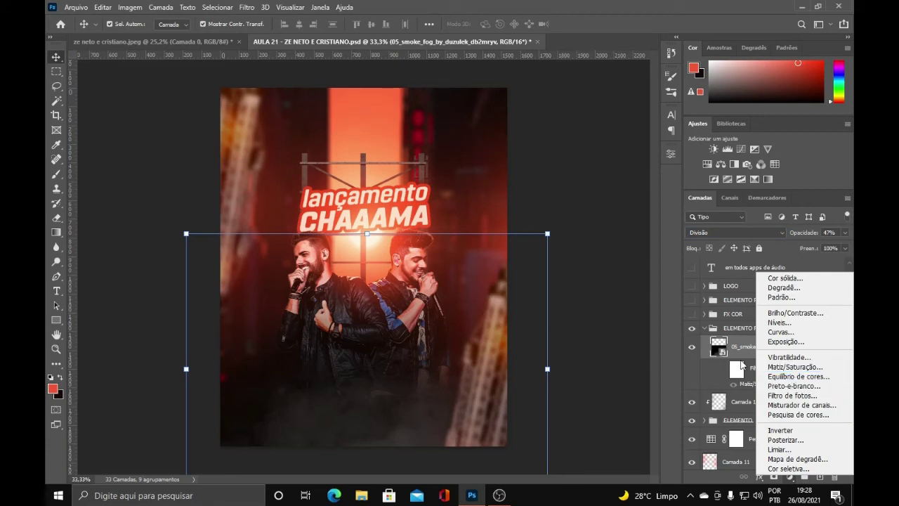
{"action": "left_click", "coordinate": [739, 358]}
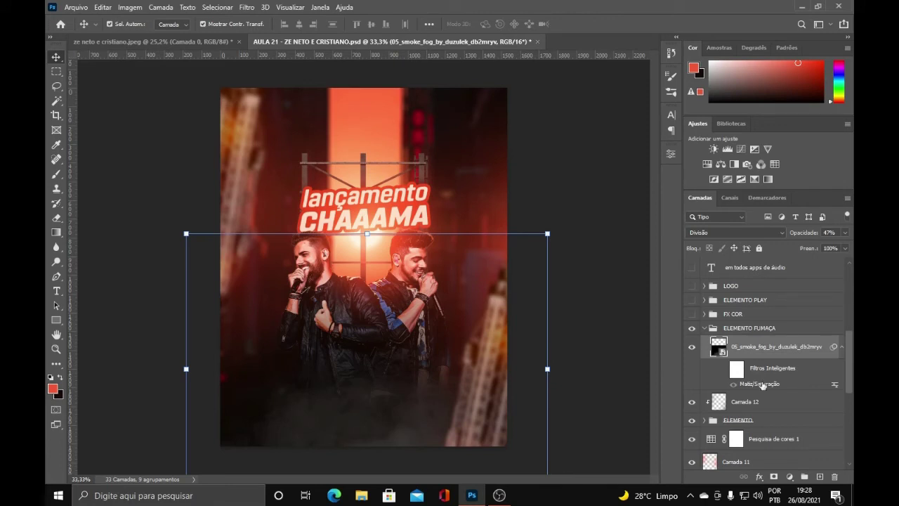
Compare the smoke fog layer with its smart filters off and on, and collapse the ELEMENTO FUMAÇA group
{"action": "left_click", "coordinate": [724, 369]}
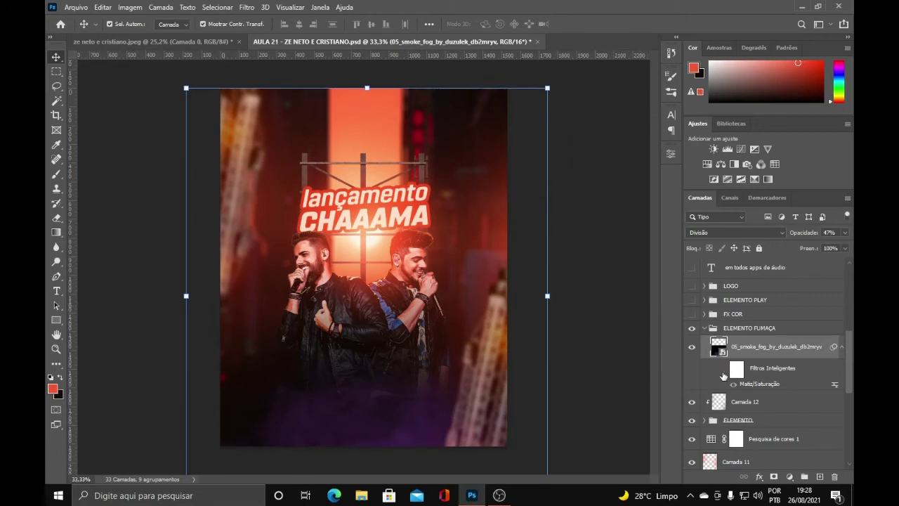
{"action": "left_click", "coordinate": [724, 375]}
{"action": "left_click", "coordinate": [705, 329]}
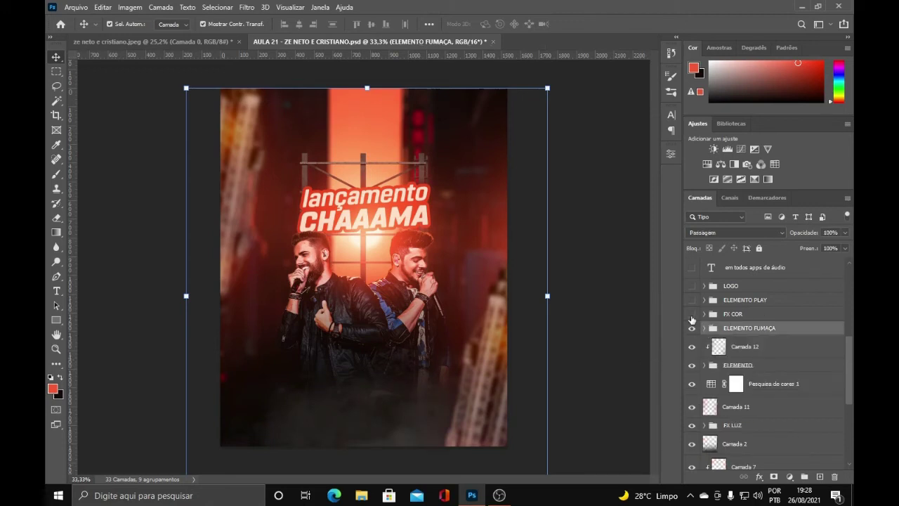
Expand the FX COR group, make it visible and select the Preenchimento de Cor 1 layer
{"action": "left_click", "coordinate": [705, 314]}
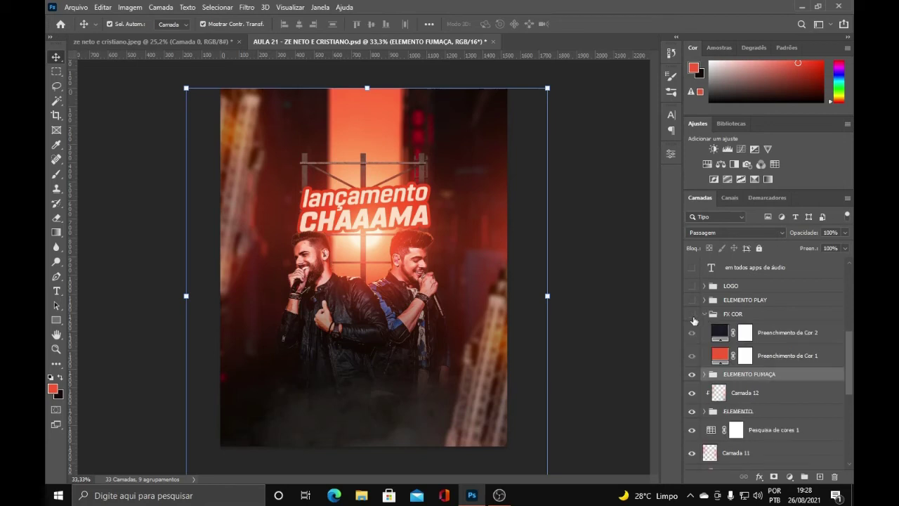
{"action": "left_click", "coordinate": [692, 316]}
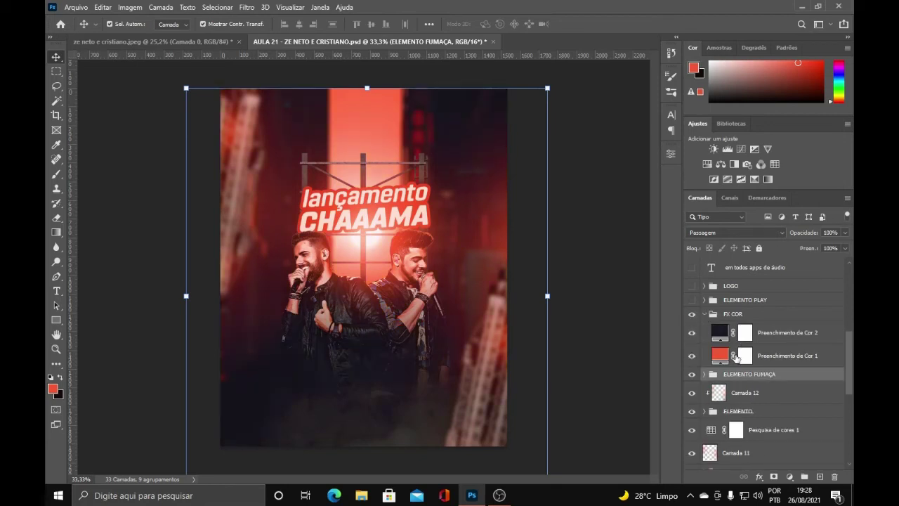
{"action": "left_click", "coordinate": [804, 356]}
Look over the fill and adjustment layer types and Preenchimento de Cor 1's blend mode options without changing anything
{"action": "left_click", "coordinate": [789, 476]}
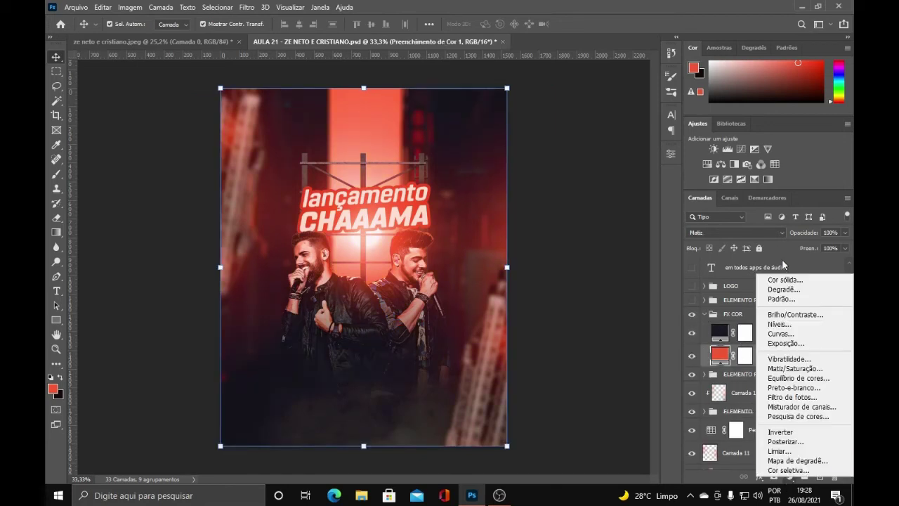
{"action": "left_click", "coordinate": [719, 360]}
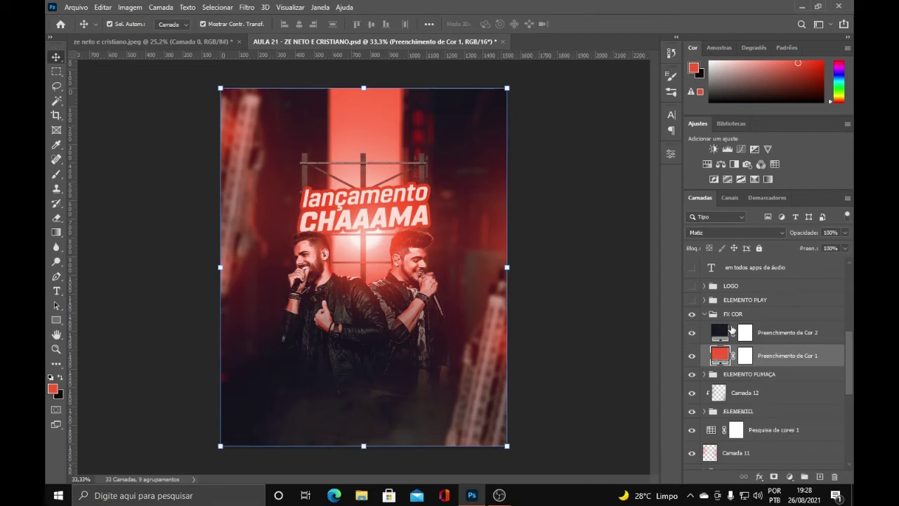
{"action": "left_click", "coordinate": [710, 232]}
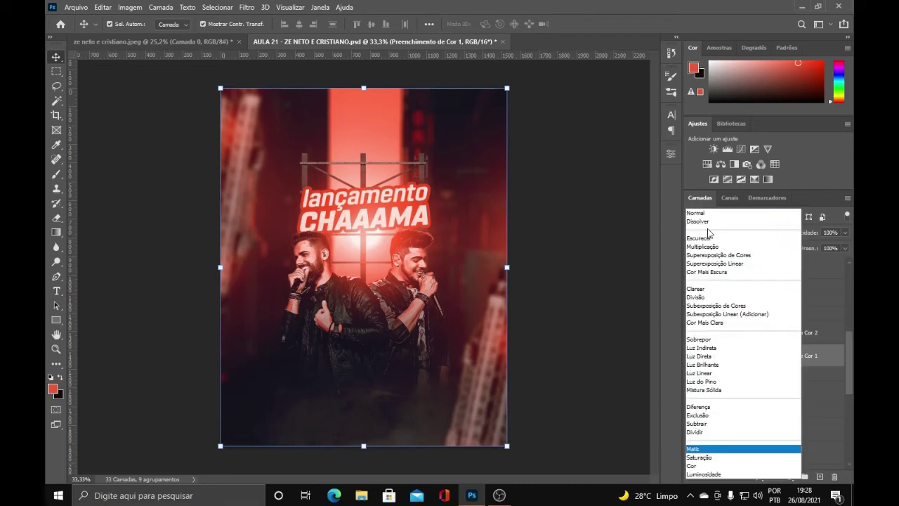
{"action": "left_click", "coordinate": [552, 419]}
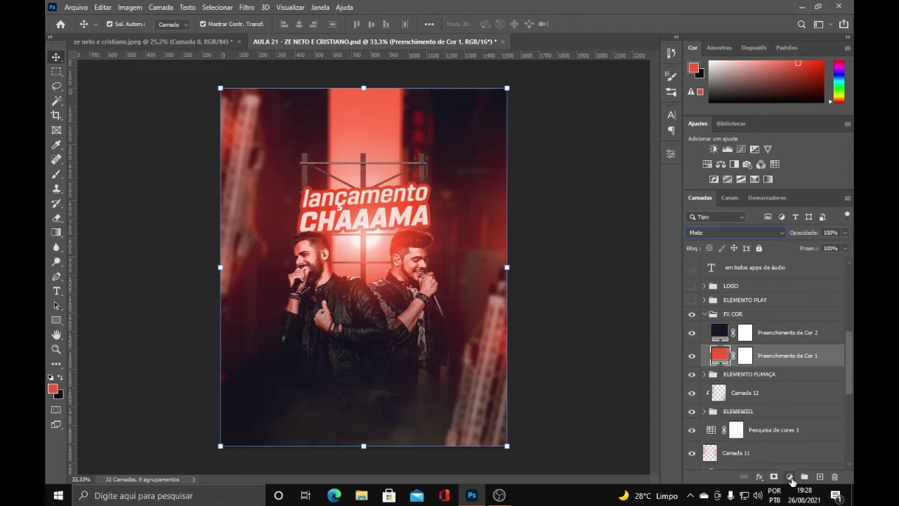
{"action": "left_click", "coordinate": [790, 477]}
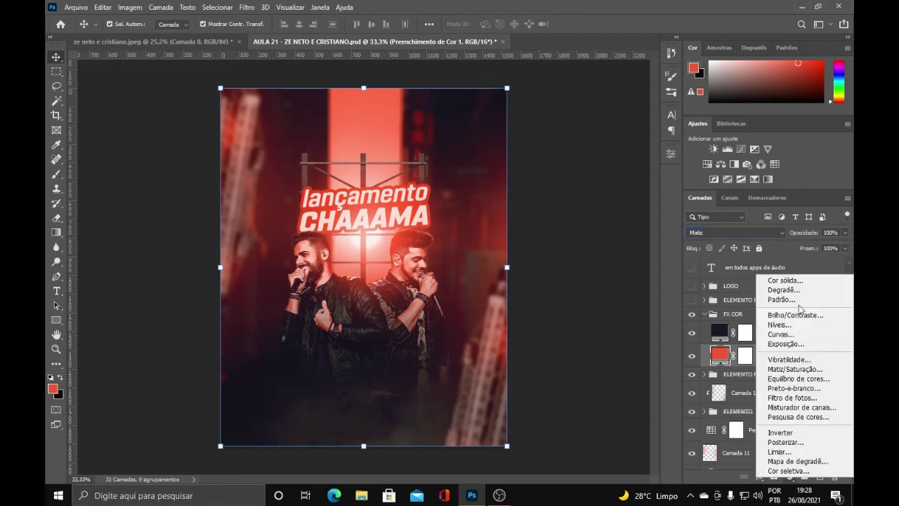
{"action": "left_click", "coordinate": [634, 355]}
Check Preenchimento de Cor 2's fill colour and blend mode, and try its opacity at 100% before undoing it
{"action": "double_click", "coordinate": [722, 332]}
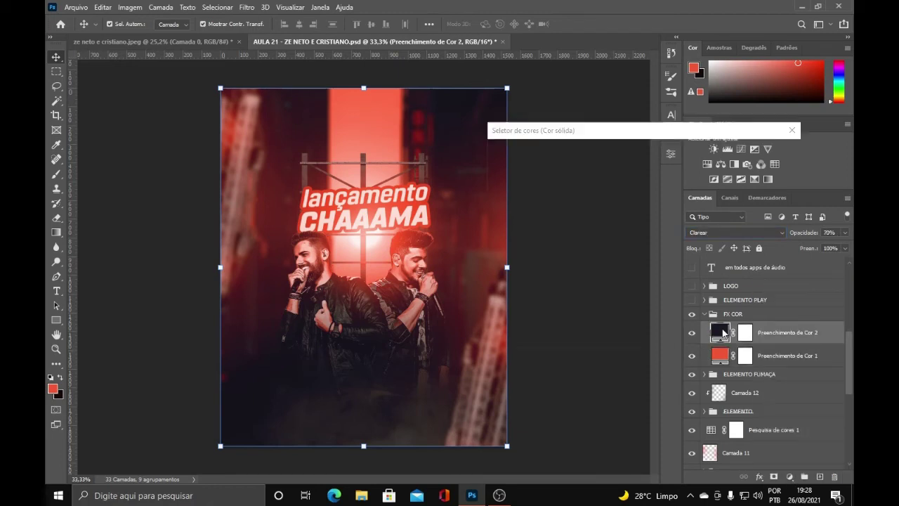
{"action": "left_click", "coordinate": [749, 172]}
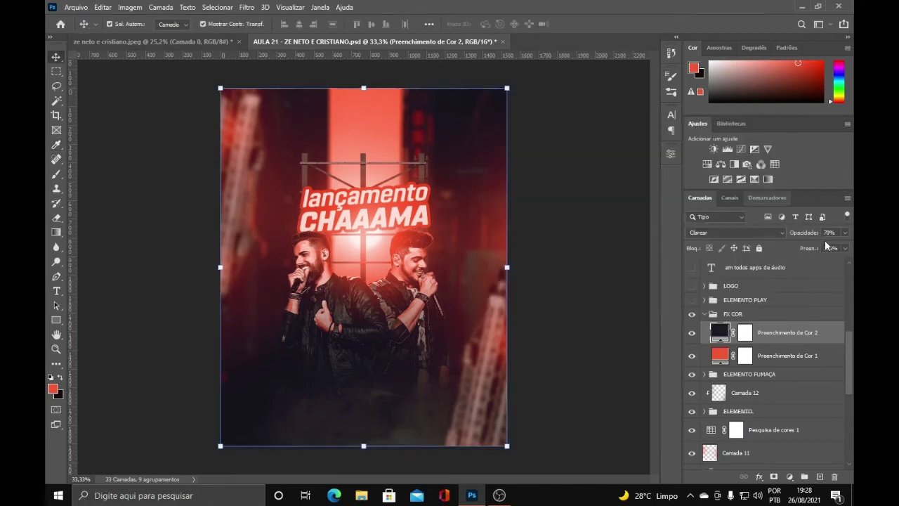
{"action": "left_click", "coordinate": [758, 238]}
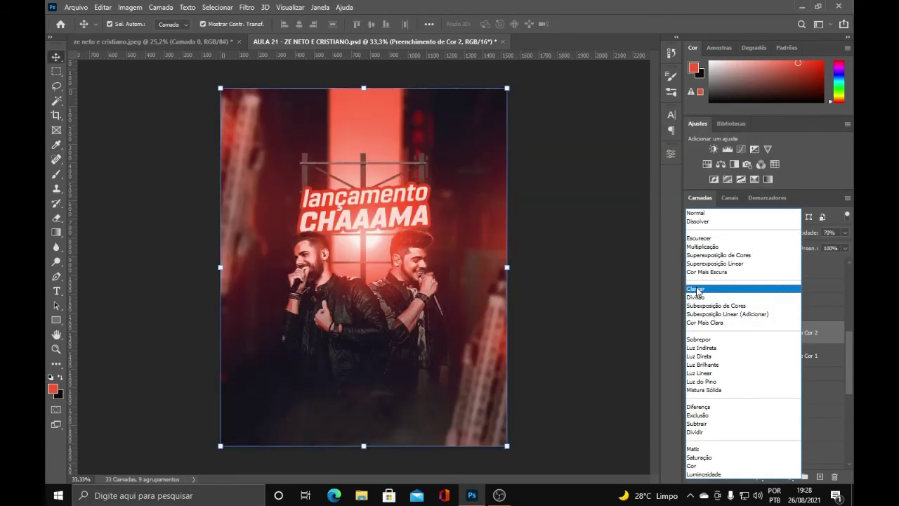
{"action": "left_click", "coordinate": [709, 289]}
{"action": "left_click_drag", "start_coordinate": [809, 235], "coordinate": [843, 234]}
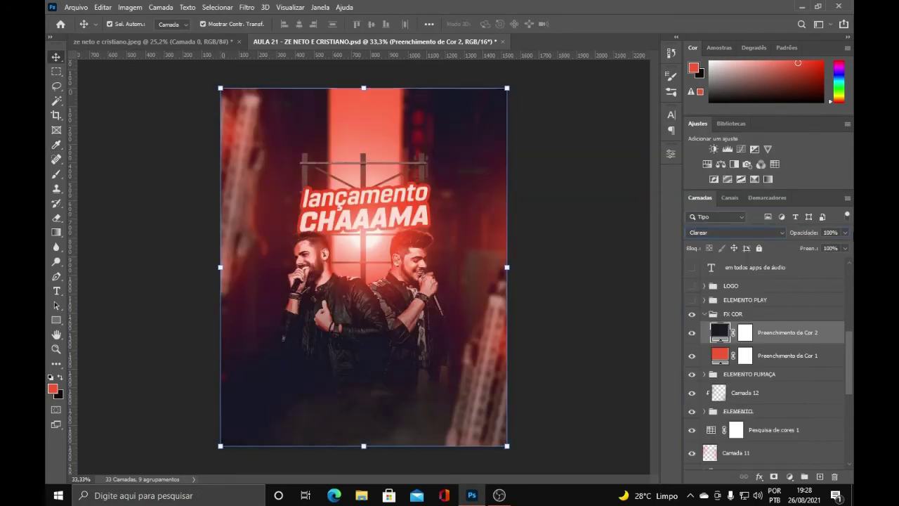
{"action": "key", "text": "ctrl+z"}
Collapse the FX COR group and compare the poster with the group hidden and shown
{"action": "left_click", "coordinate": [707, 321]}
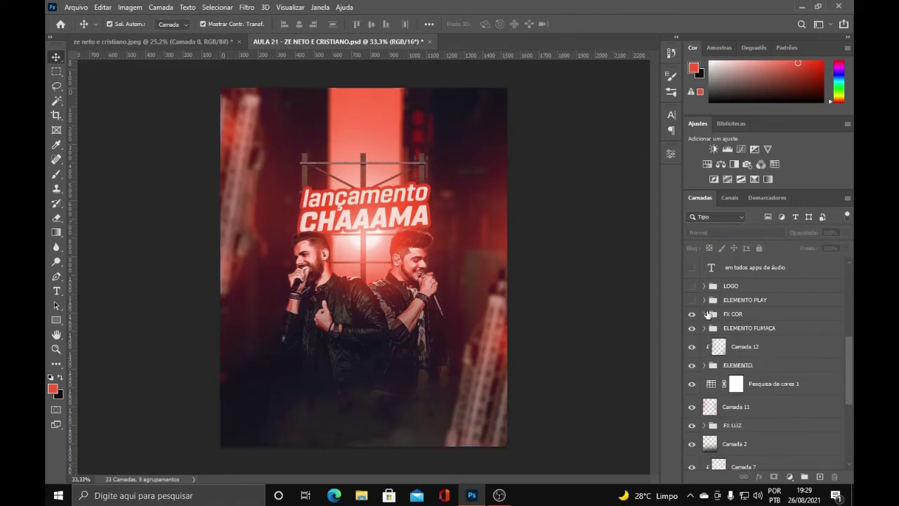
{"action": "left_click", "coordinate": [704, 314]}
{"action": "scroll", "coordinate": [630, 333], "scroll_direction": "up", "scroll_amount": 1}
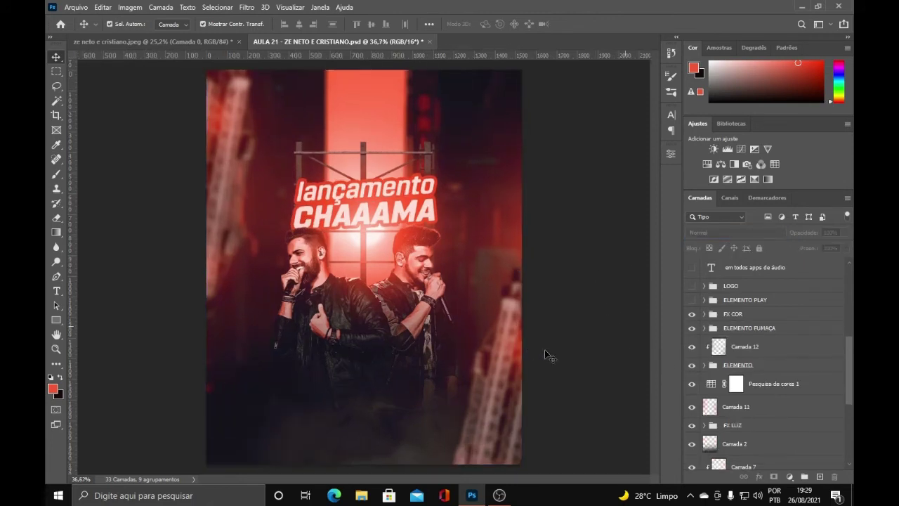
{"action": "left_click", "coordinate": [691, 315]}
{"action": "left_click", "coordinate": [691, 315]}
Make the ELEMENTO PLAY group visible, expand it and select its PLAY layer
{"action": "left_click", "coordinate": [691, 301]}
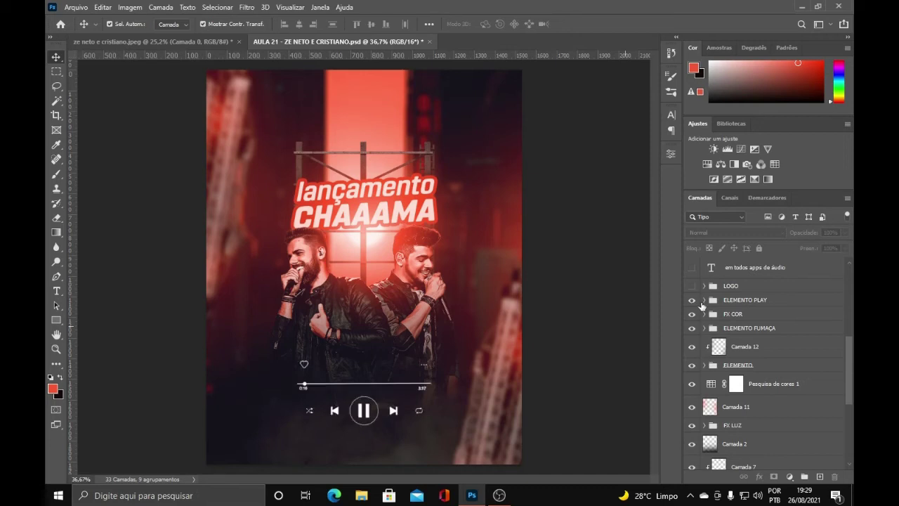
{"action": "left_click", "coordinate": [703, 299]}
{"action": "left_click", "coordinate": [738, 319]}
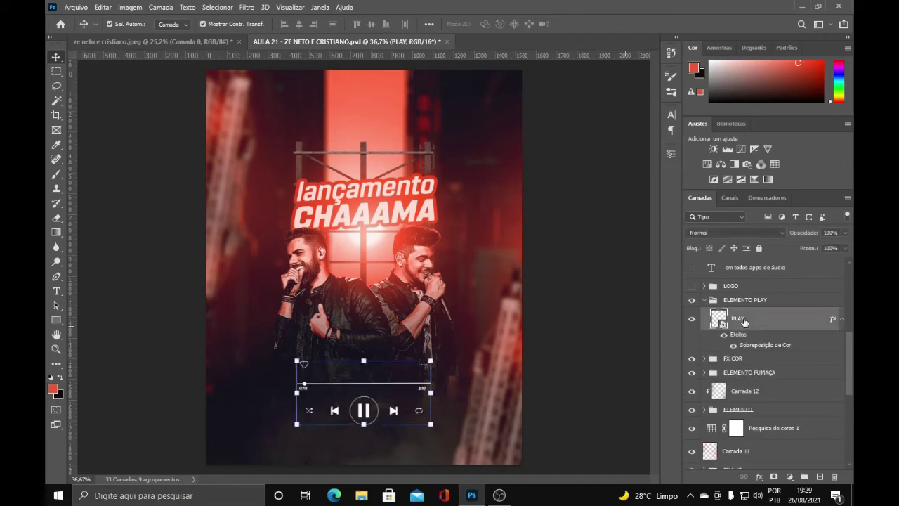
Inspect the PLAY layer's Sobreposição de Cor effect without changing its settings, and collapse the ELEMENTO PLAY group
{"action": "scroll", "coordinate": [314, 410], "scroll_direction": "up", "scroll_amount": 2}
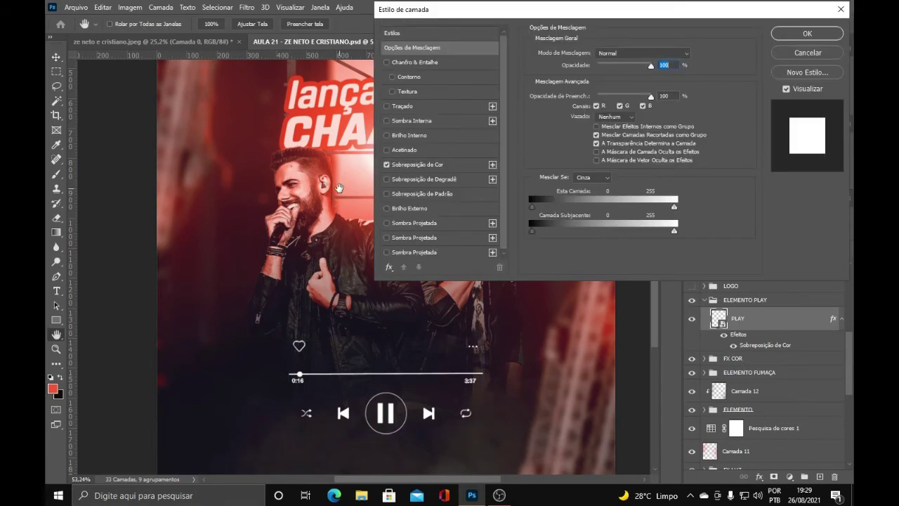
{"action": "left_click", "coordinate": [434, 165]}
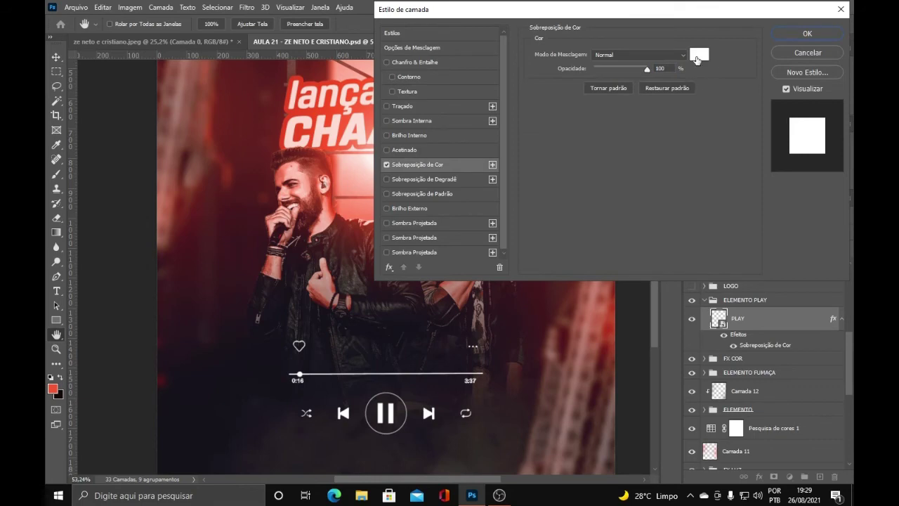
{"action": "left_click", "coordinate": [799, 56]}
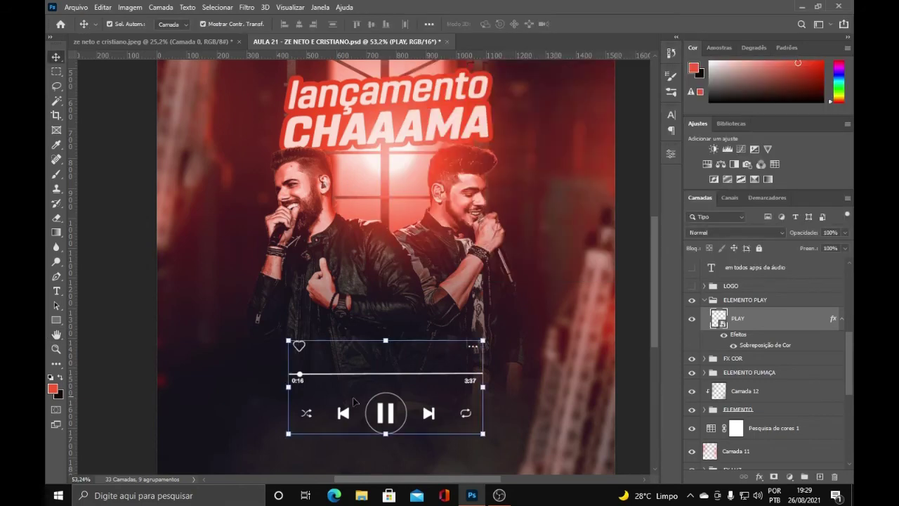
{"action": "left_click", "coordinate": [723, 335]}
{"action": "left_click", "coordinate": [705, 300]}
Make the LOGO group visible and expand it along with its logo layer's smart filters
{"action": "left_click", "coordinate": [691, 286]}
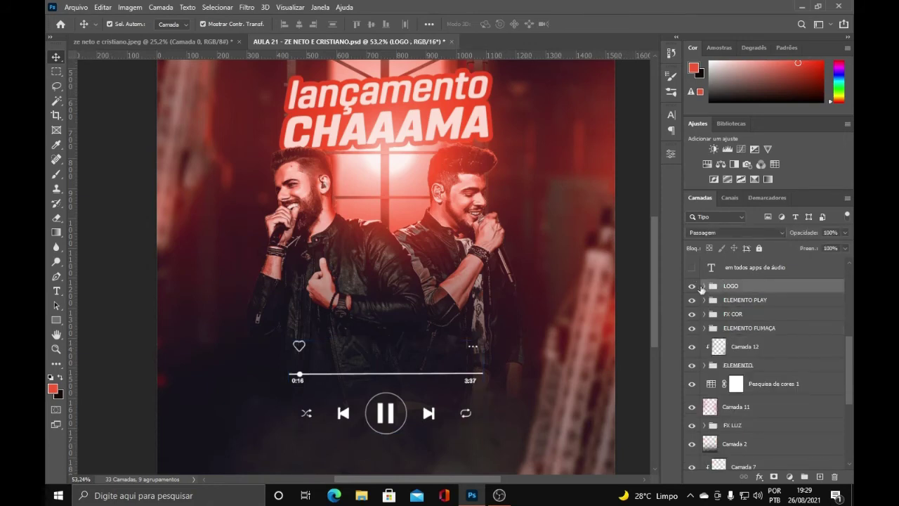
{"action": "scroll", "coordinate": [574, 313], "scroll_direction": "down", "scroll_amount": 3}
{"action": "scroll", "coordinate": [359, 89], "scroll_direction": "up", "scroll_amount": 5}
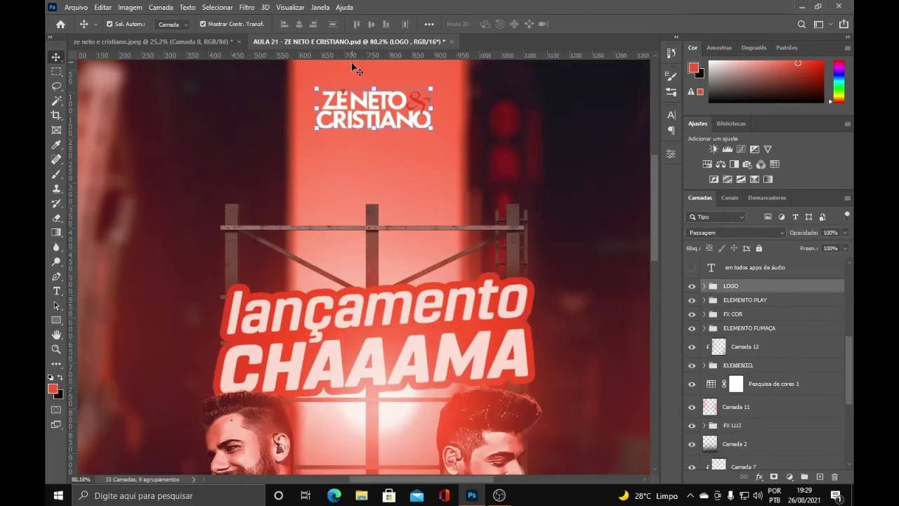
{"action": "left_click", "coordinate": [704, 286]}
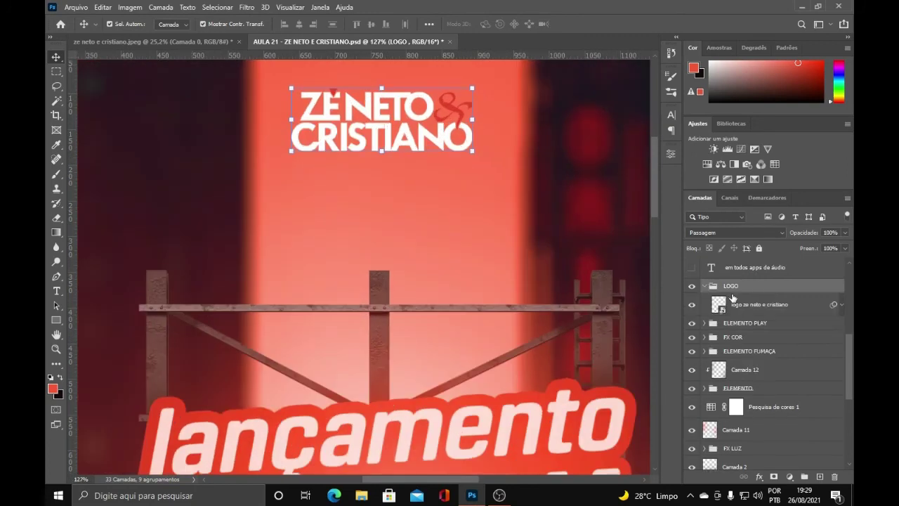
{"action": "left_click", "coordinate": [842, 304]}
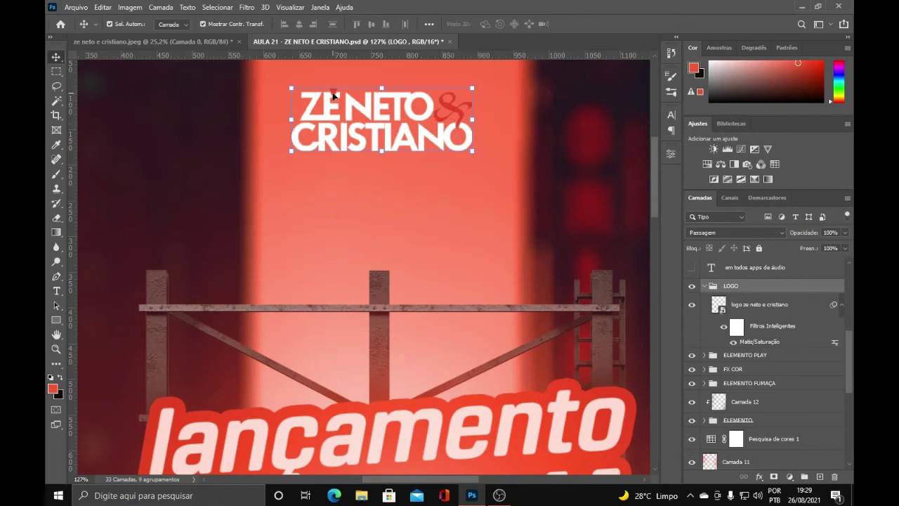
Compare the logo with its smart filters off and on, and check the Matiz/Saturação filter settings without changing them
{"action": "left_click", "coordinate": [721, 329]}
{"action": "left_click", "coordinate": [724, 328]}
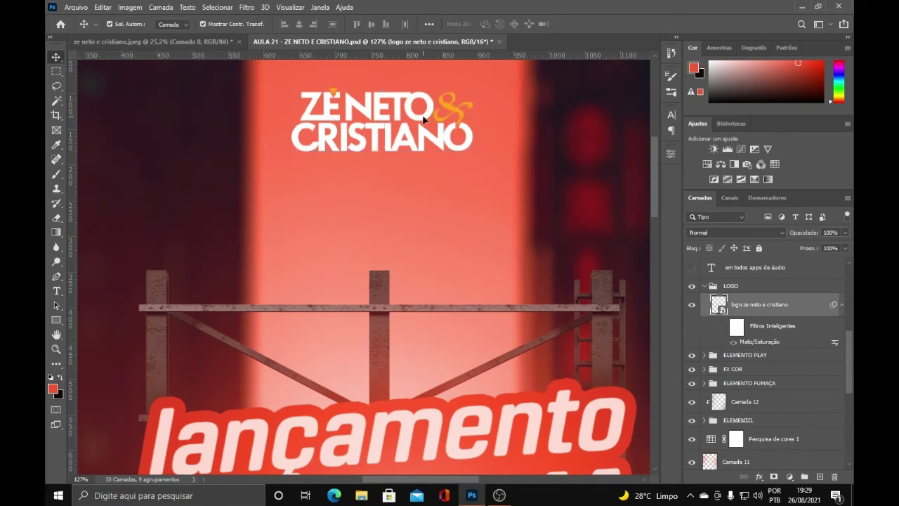
{"action": "left_click", "coordinate": [725, 326]}
{"action": "double_click", "coordinate": [754, 342]}
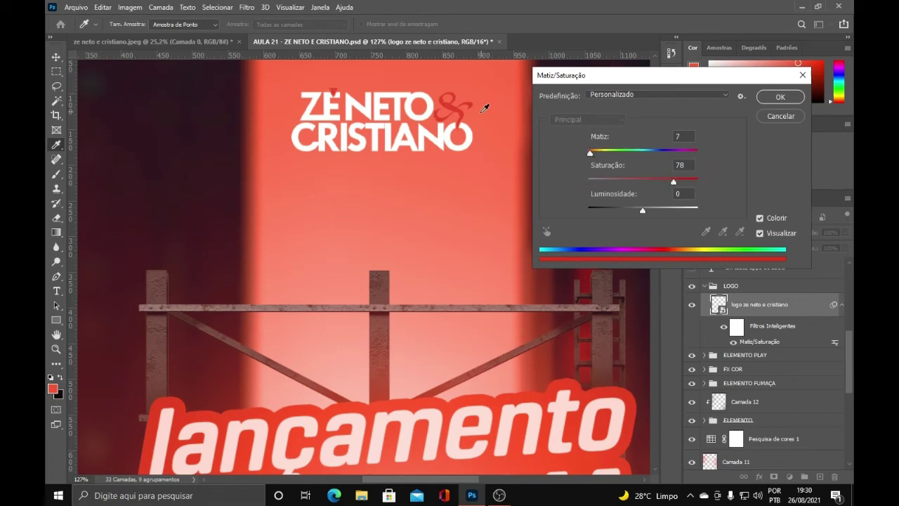
{"action": "left_click", "coordinate": [790, 119]}
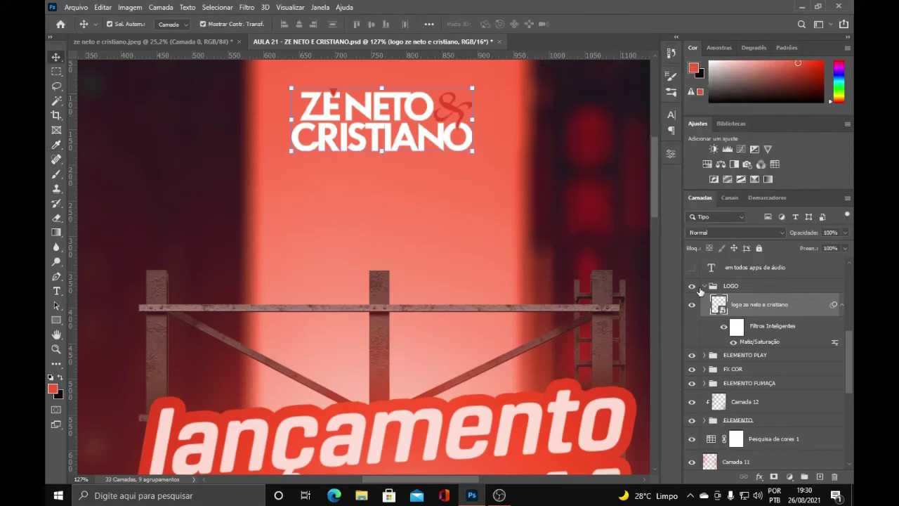
Collapse the LOGO group, and make the "em todos apps de áudio" text layer visible and select it
{"action": "left_click", "coordinate": [702, 287]}
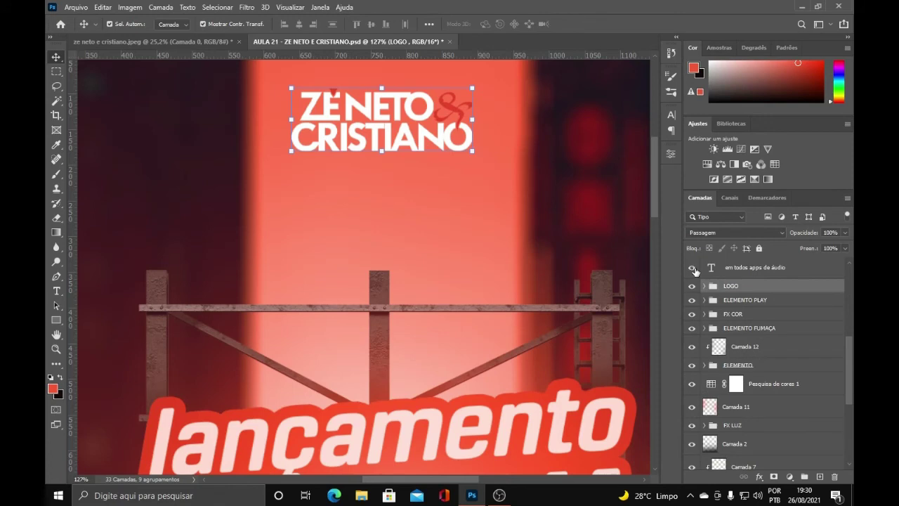
{"action": "left_click", "coordinate": [693, 270]}
{"action": "left_click", "coordinate": [287, 202]}
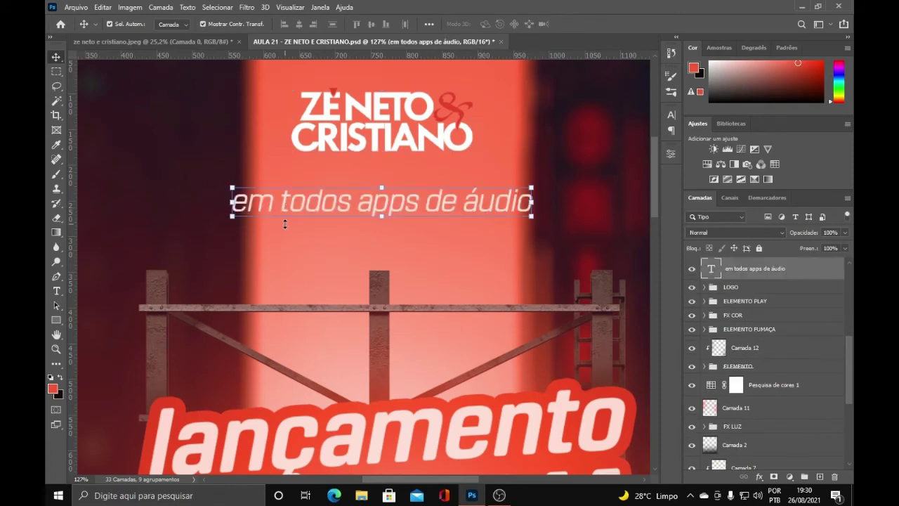
Make the Curvas 1 adjustment layer visible above the text layer and open its curve properties
{"action": "scroll", "coordinate": [285, 223], "scroll_direction": "down", "scroll_amount": 6}
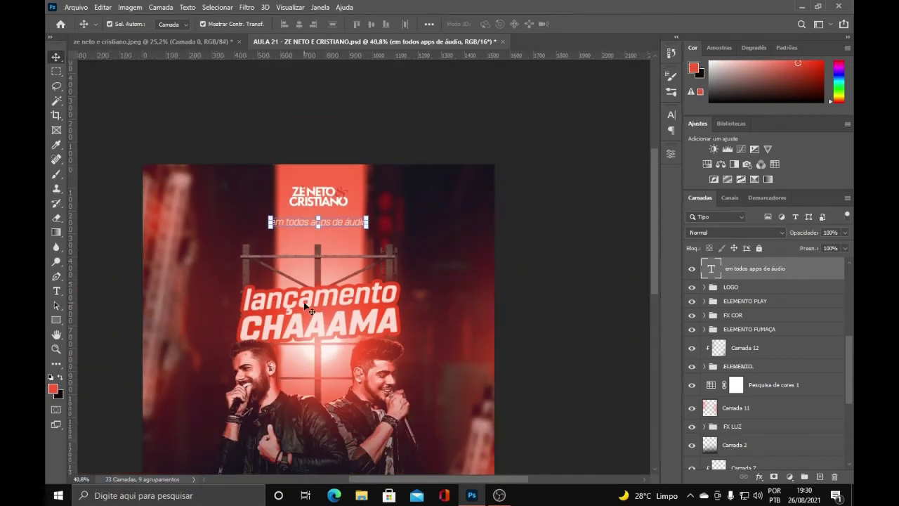
{"action": "scroll", "coordinate": [309, 305], "scroll_direction": "down", "scroll_amount": 2}
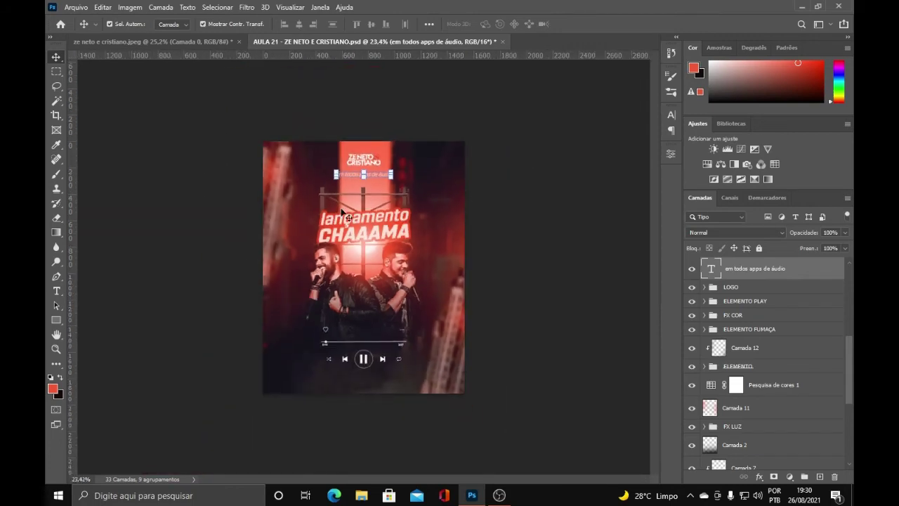
{"action": "scroll", "coordinate": [351, 217], "scroll_direction": "up", "scroll_amount": 2}
{"action": "scroll", "coordinate": [364, 274], "scroll_direction": "up", "scroll_amount": 3}
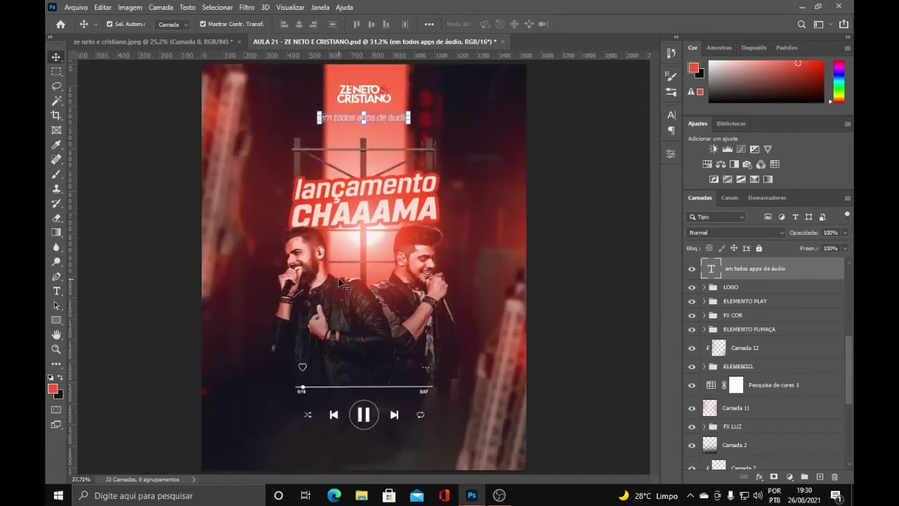
{"action": "scroll", "coordinate": [750, 320], "scroll_direction": "up", "scroll_amount": 2}
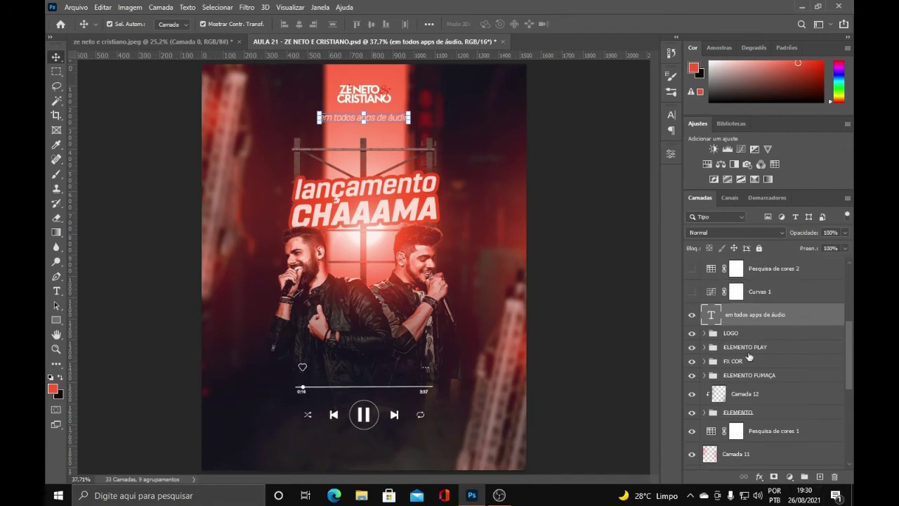
{"action": "left_click", "coordinate": [789, 477]}
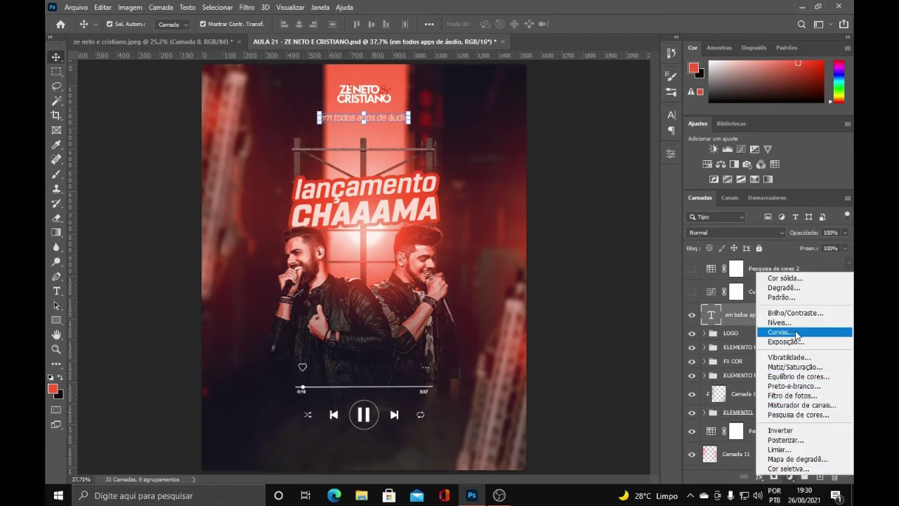
{"action": "left_click", "coordinate": [690, 291]}
{"action": "left_click", "coordinate": [692, 292]}
{"action": "double_click", "coordinate": [712, 292]}
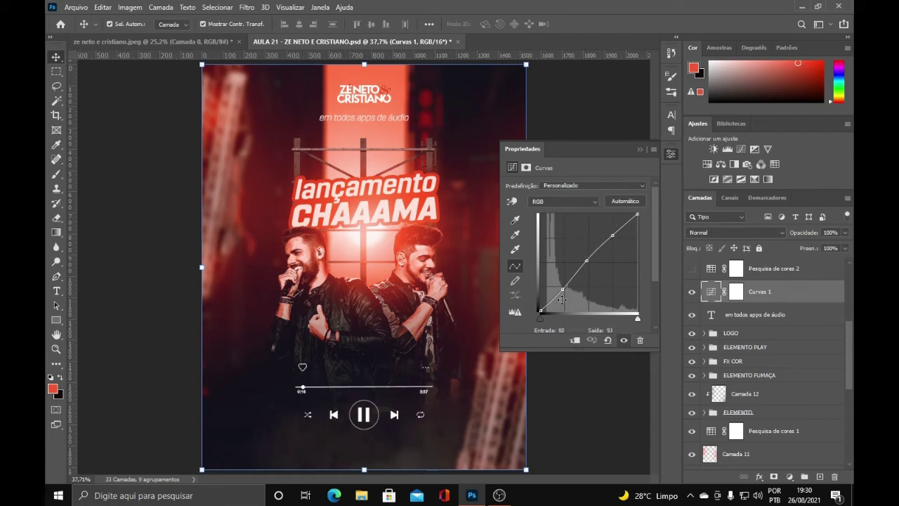
Close the curve properties and compare the poster with the Curvas 1 adjustment layer off and on
{"action": "left_click", "coordinate": [640, 150]}
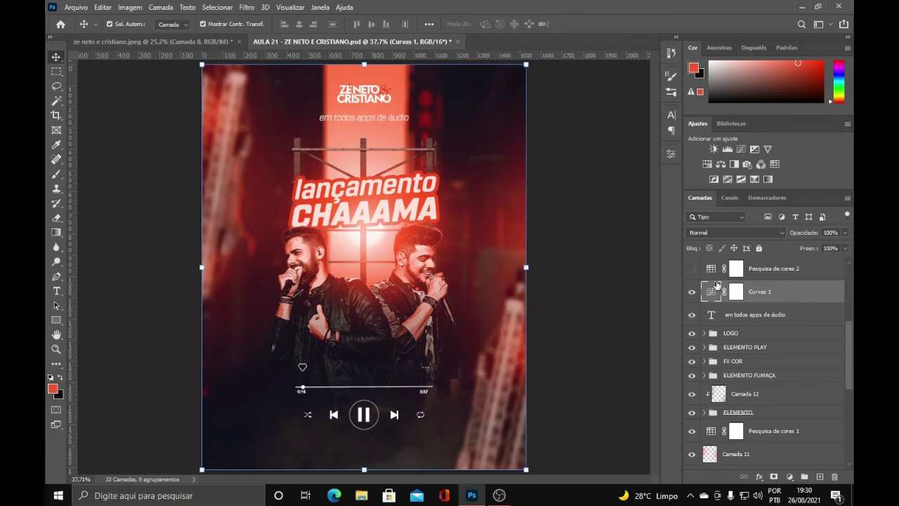
{"action": "scroll", "coordinate": [623, 314], "scroll_direction": "down", "scroll_amount": 1}
{"action": "left_click", "coordinate": [692, 292]}
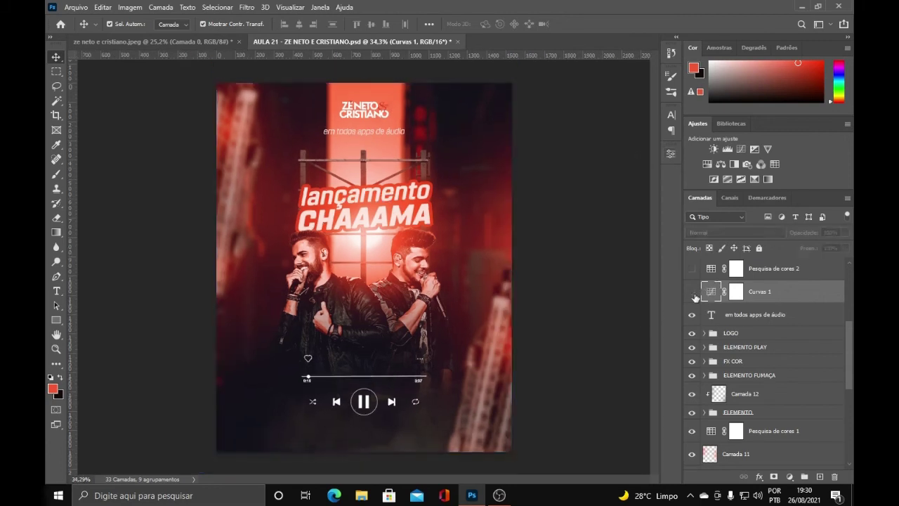
{"action": "left_click", "coordinate": [693, 293]}
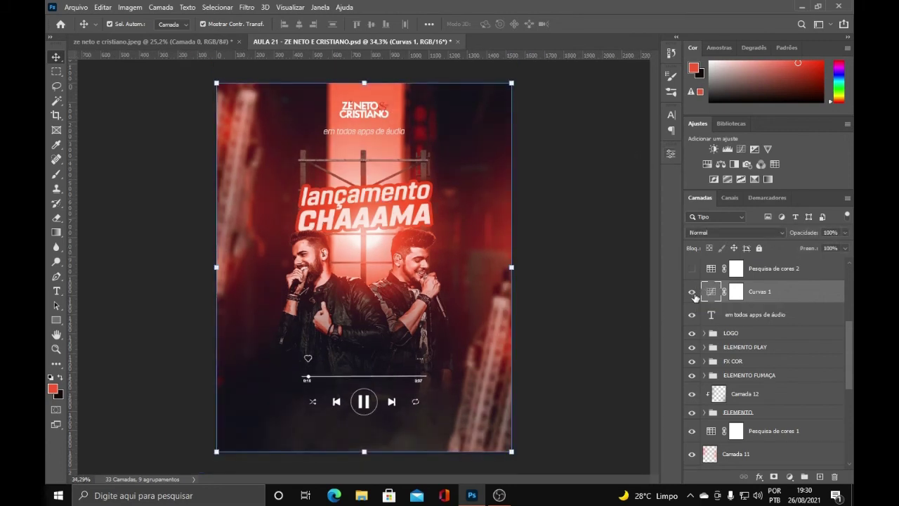
Make the Pesquisa de cores 2 layer visible, open its properties, and inspect the 3DLUT file list without changing the selection
{"action": "scroll", "coordinate": [717, 325], "scroll_direction": "up", "scroll_amount": 3}
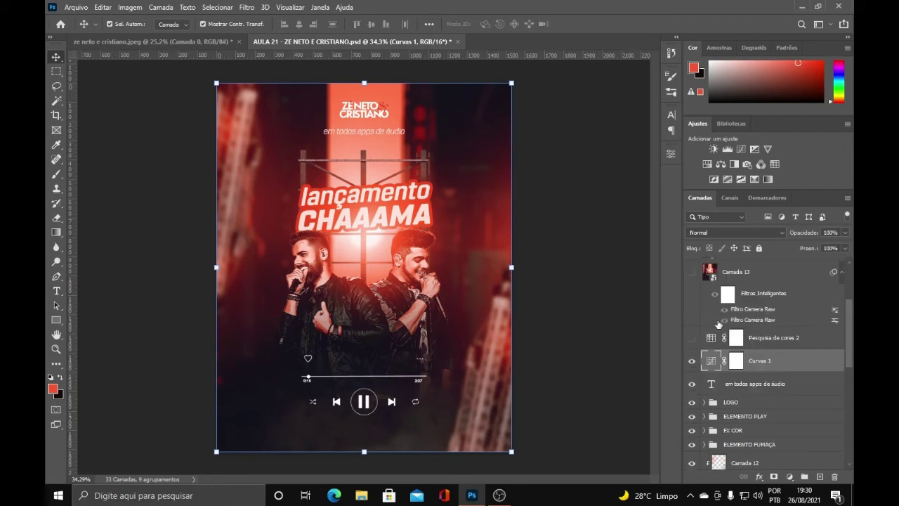
{"action": "left_click", "coordinate": [790, 476]}
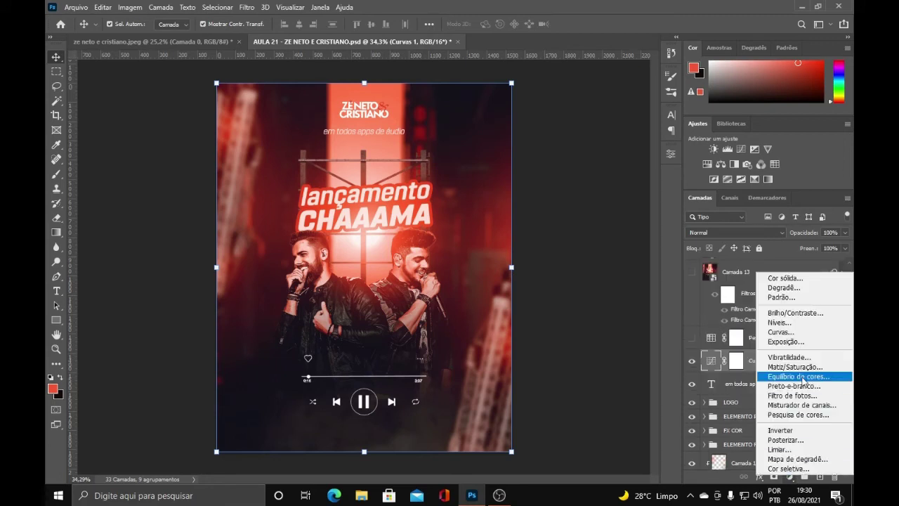
{"action": "left_click", "coordinate": [693, 338]}
{"action": "left_click", "coordinate": [693, 340]}
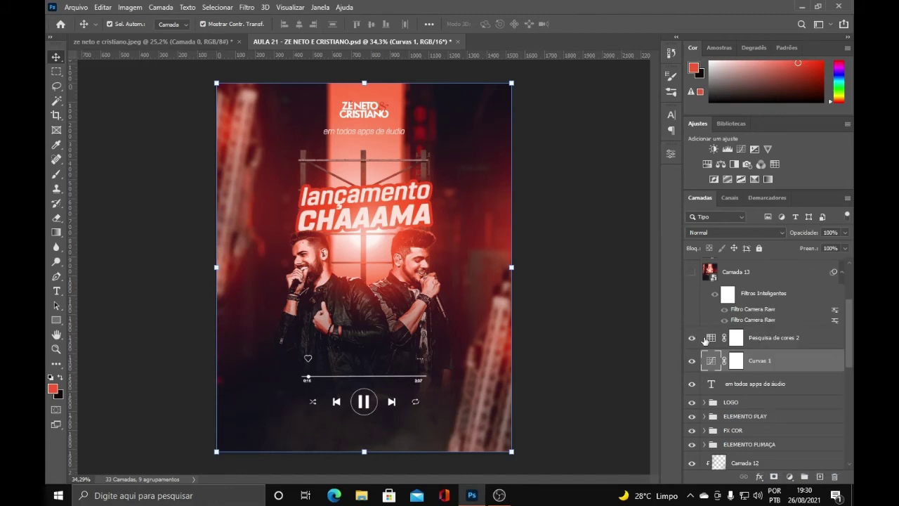
{"action": "left_click", "coordinate": [709, 338]}
{"action": "double_click", "coordinate": [709, 338]}
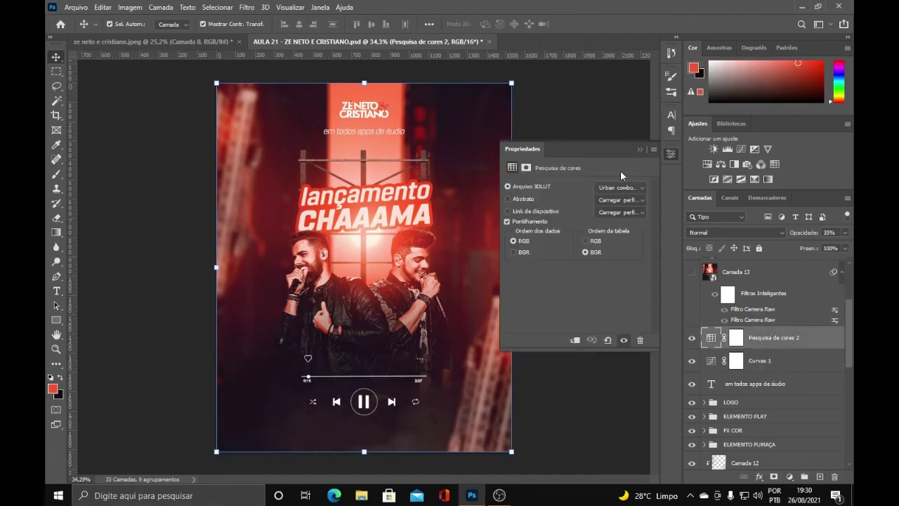
{"action": "left_click", "coordinate": [623, 187]}
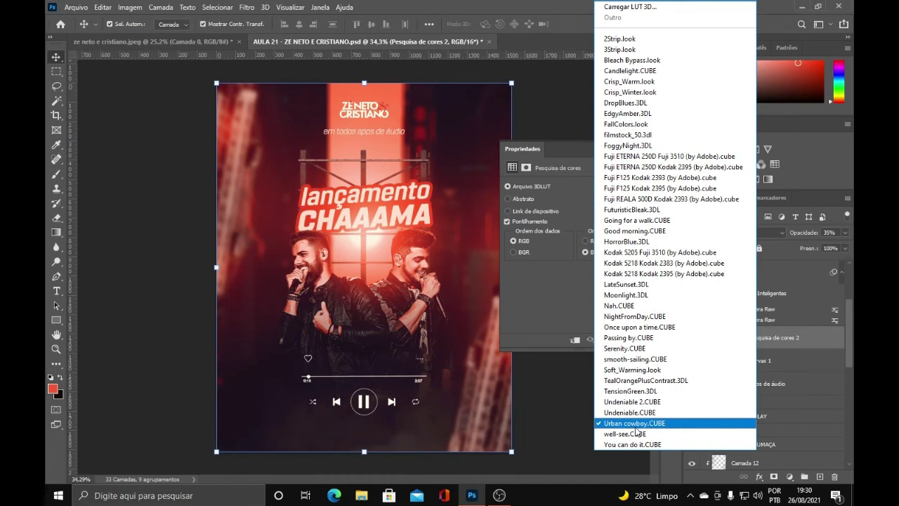
{"action": "left_click", "coordinate": [543, 391]}
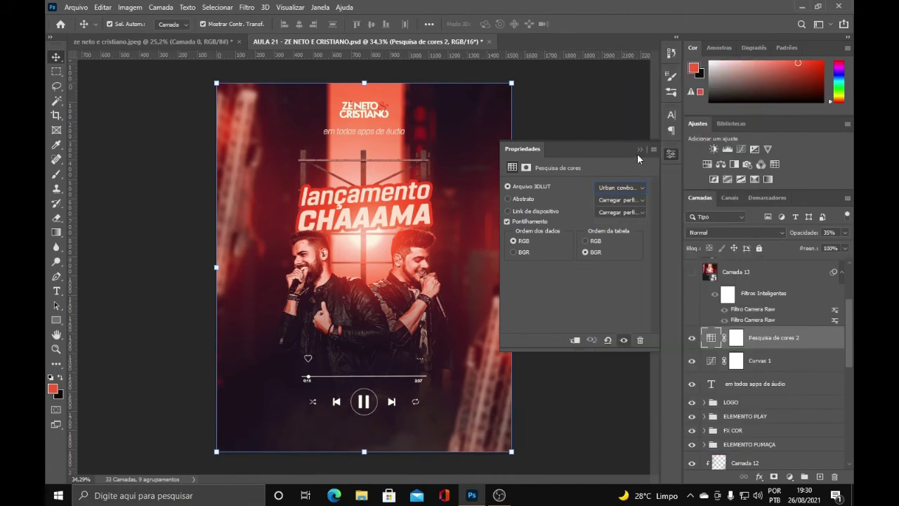
Close the color lookup properties and compare the poster with Pesquisa de cores 2 off and on
{"action": "left_click", "coordinate": [639, 150]}
{"action": "left_click", "coordinate": [692, 339]}
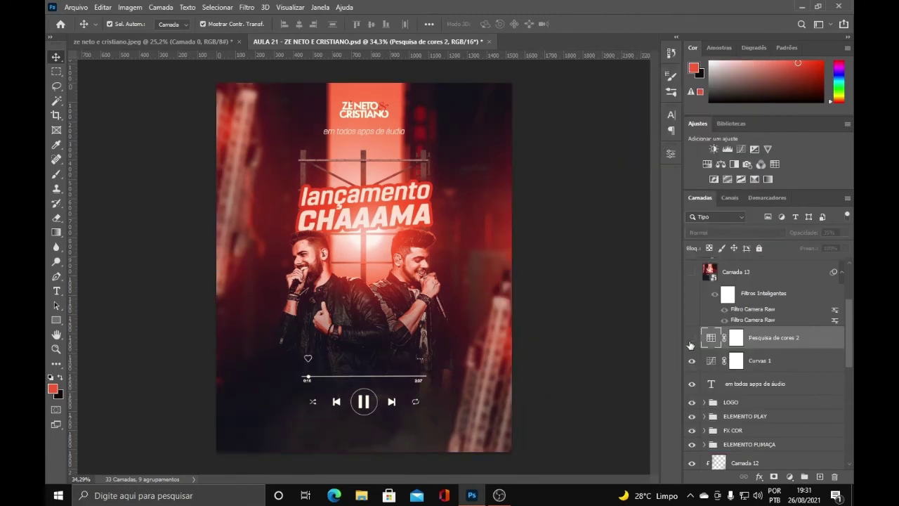
{"action": "left_click", "coordinate": [691, 342]}
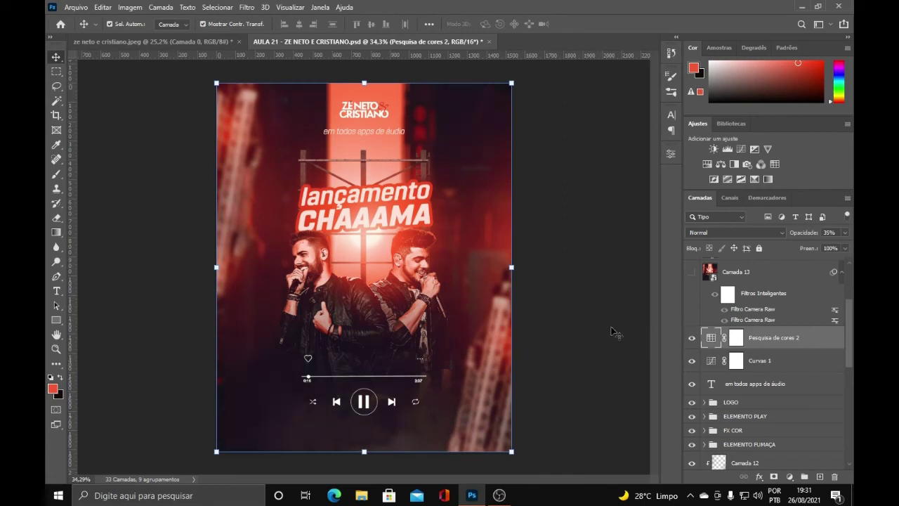
Group the Pesquisa de cores 2 and Curvas 1 adjustment layers together
{"action": "scroll", "coordinate": [762, 353], "scroll_direction": "up", "scroll_amount": 2}
{"action": "scroll", "coordinate": [774, 371], "scroll_direction": "down", "scroll_amount": 8}
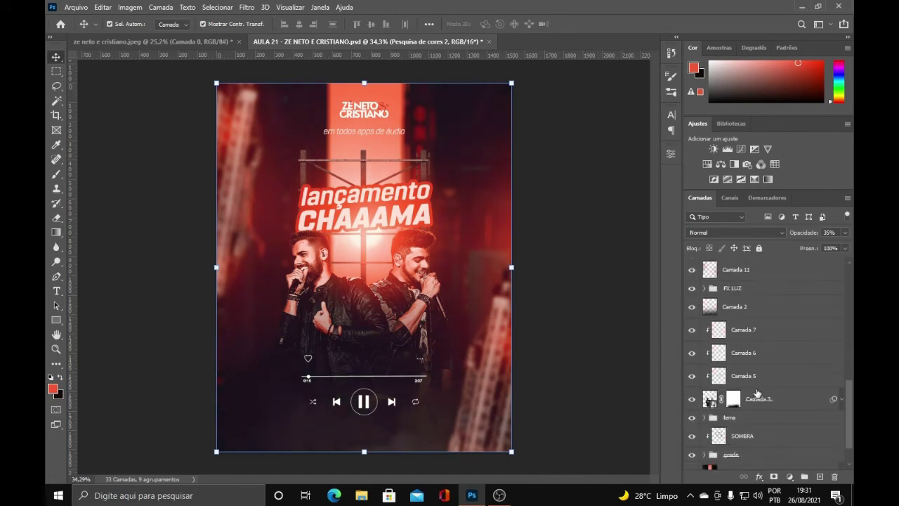
{"action": "scroll", "coordinate": [758, 394], "scroll_direction": "up", "scroll_amount": 5}
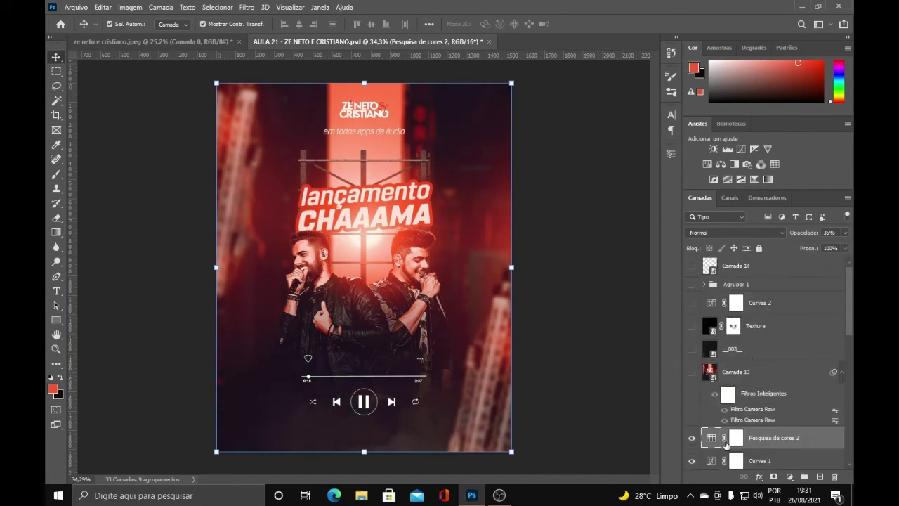
{"action": "scroll", "coordinate": [779, 427], "scroll_direction": "down", "scroll_amount": 1}
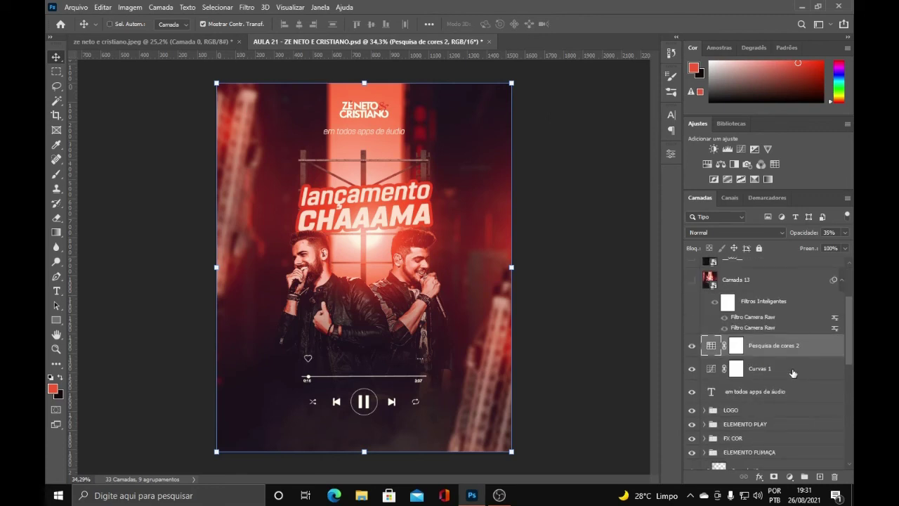
{"action": "left_click", "coordinate": [793, 373], "text": "shift"}
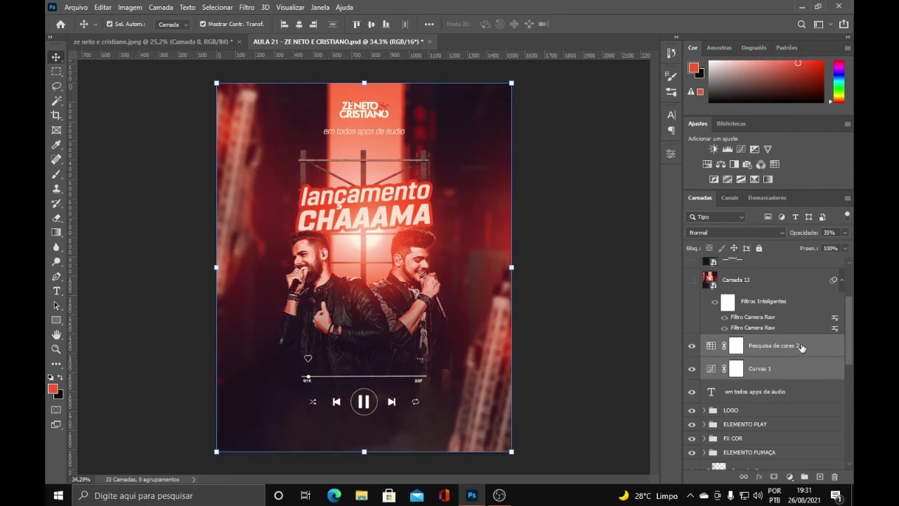
{"action": "left_click", "coordinate": [802, 346]}
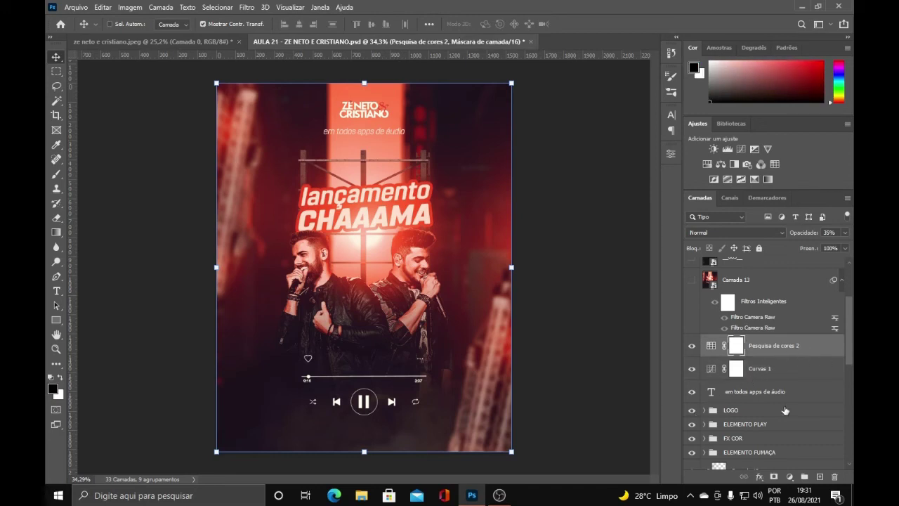
{"action": "left_click", "coordinate": [785, 370], "text": "shift"}
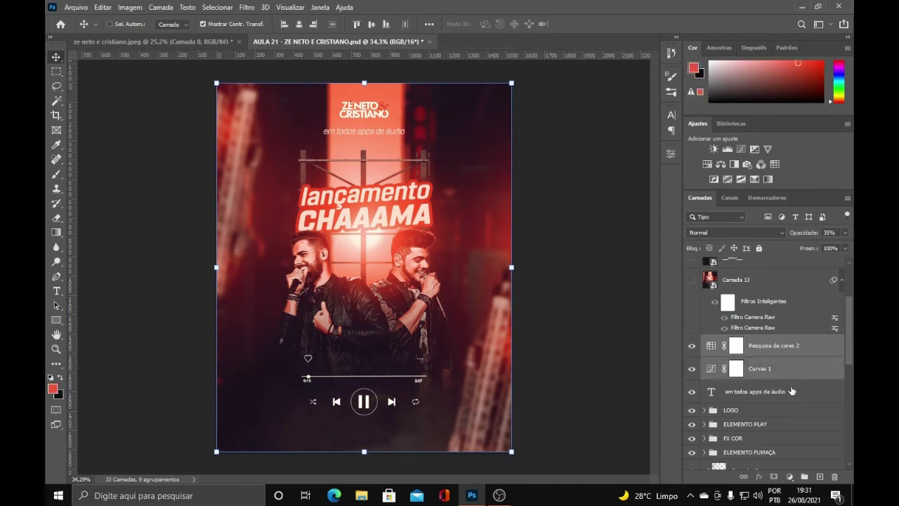
{"action": "key", "text": "ctrl+g"}
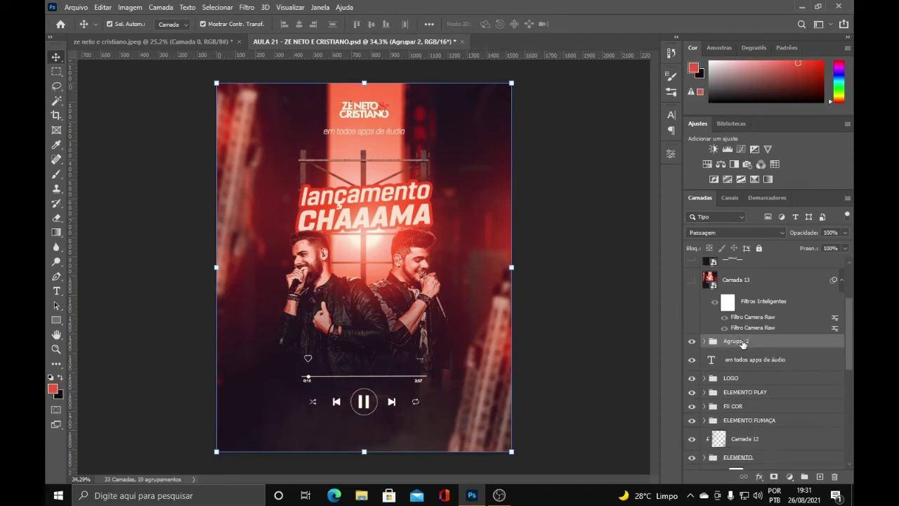
Rename the new adjustment group to "ajustes" and compare the poster with the group off and on
{"action": "double_click", "coordinate": [737, 340]}
{"action": "type", "text": "#"}
{"action": "key", "text": "Return"}
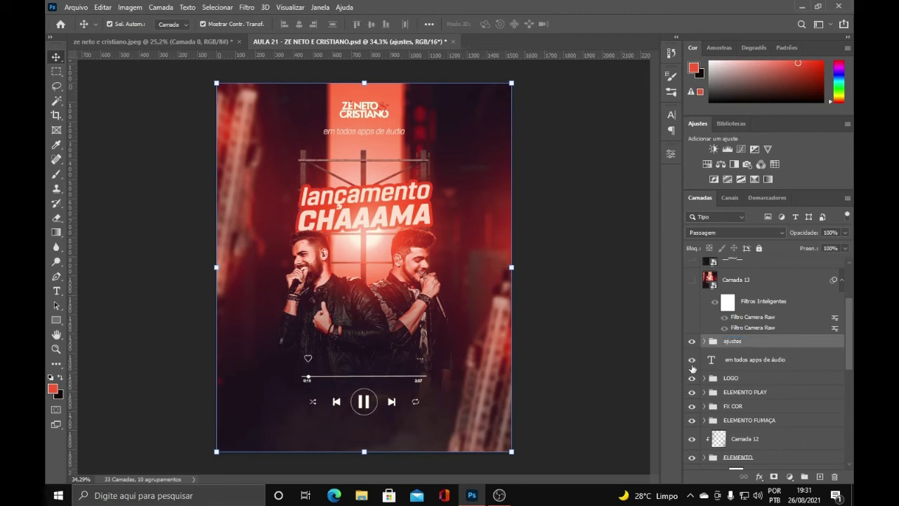
{"action": "left_click", "coordinate": [692, 341]}
{"action": "left_click", "coordinate": [692, 341]}
Select the Camada 13 layer and examine its option for converting to a smart object without applying it
{"action": "scroll", "coordinate": [743, 342], "scroll_direction": "up", "scroll_amount": 1}
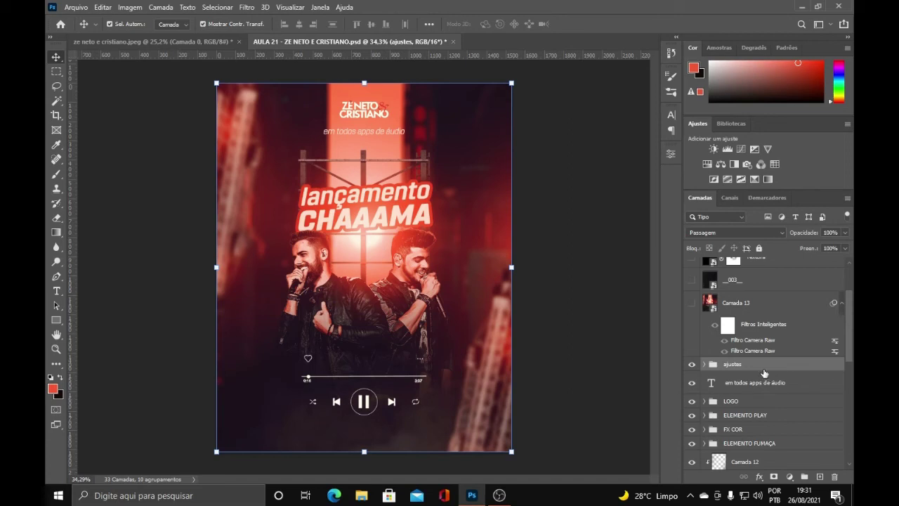
{"action": "left_click", "coordinate": [749, 309]}
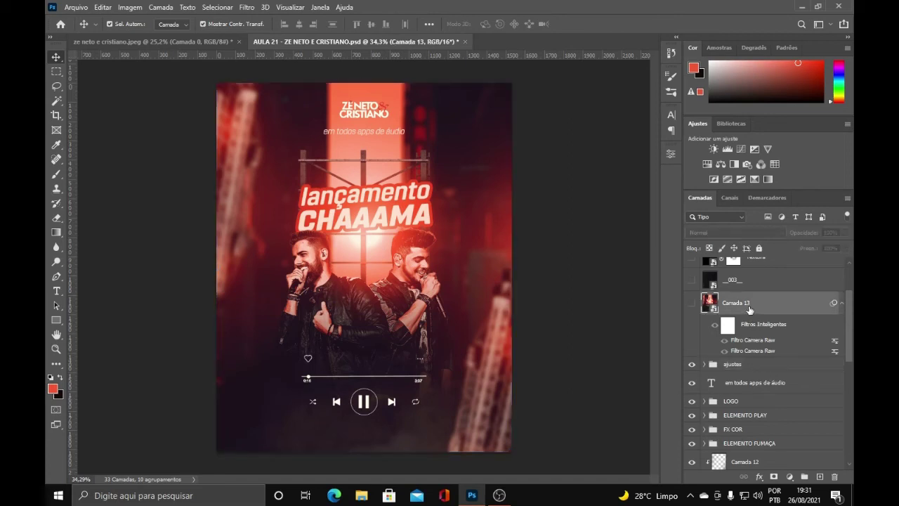
{"action": "right_click", "coordinate": [748, 309]}
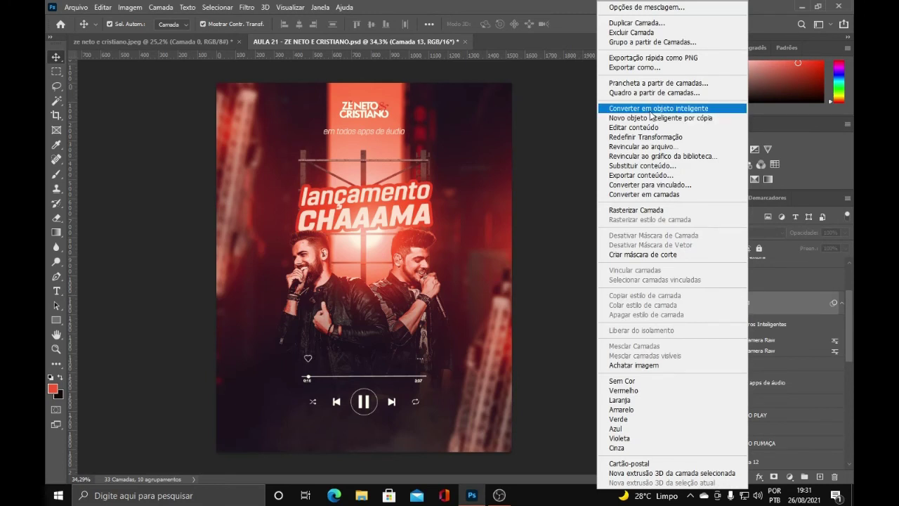
{"action": "left_click", "coordinate": [584, 208]}
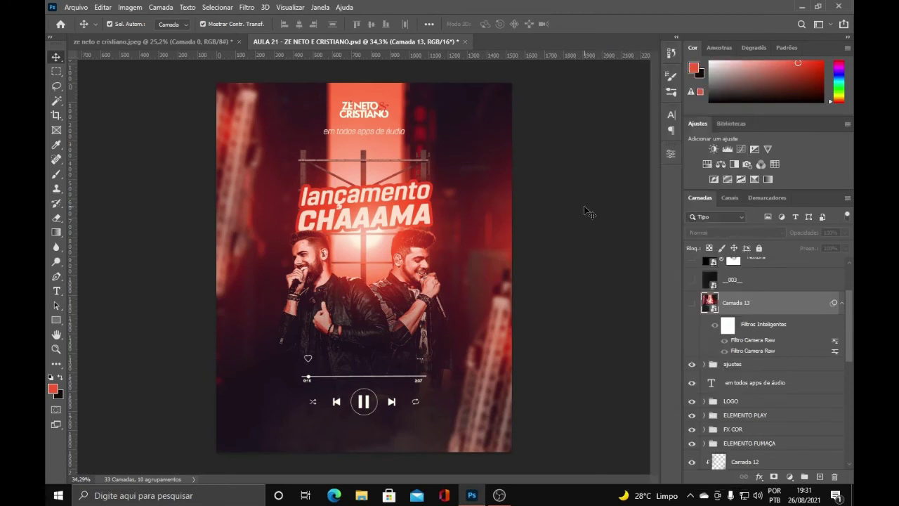
Make Camada 13 visible and review the presets in its Camera Raw filter, leaving the filter without changes
{"action": "left_click", "coordinate": [691, 305]}
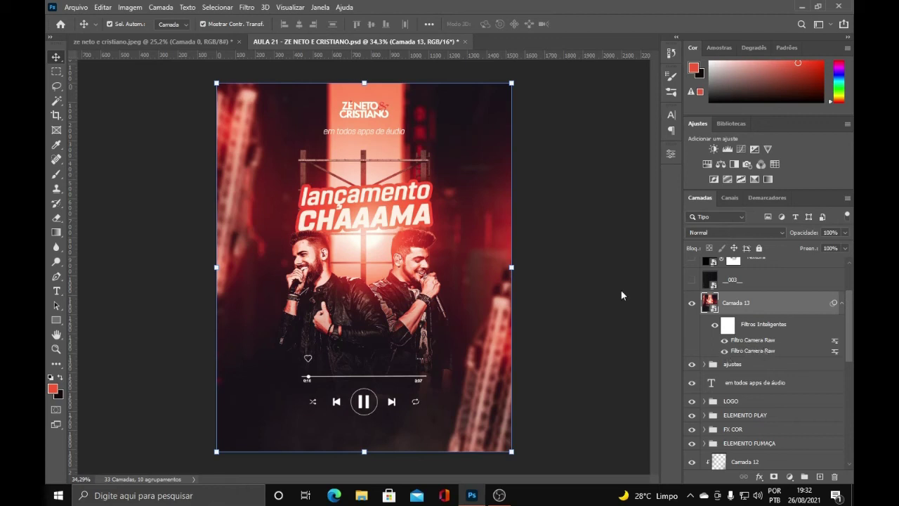
{"action": "left_click", "coordinate": [718, 168]}
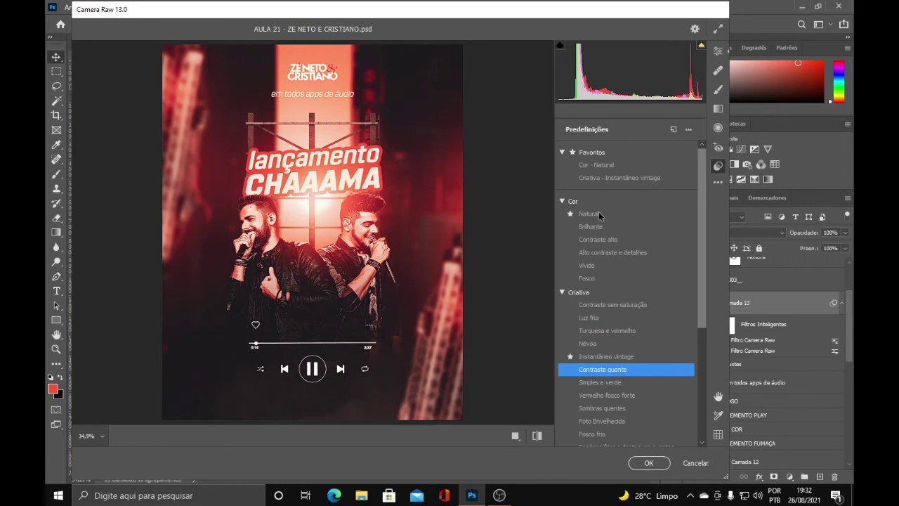
{"action": "left_click", "coordinate": [696, 464]}
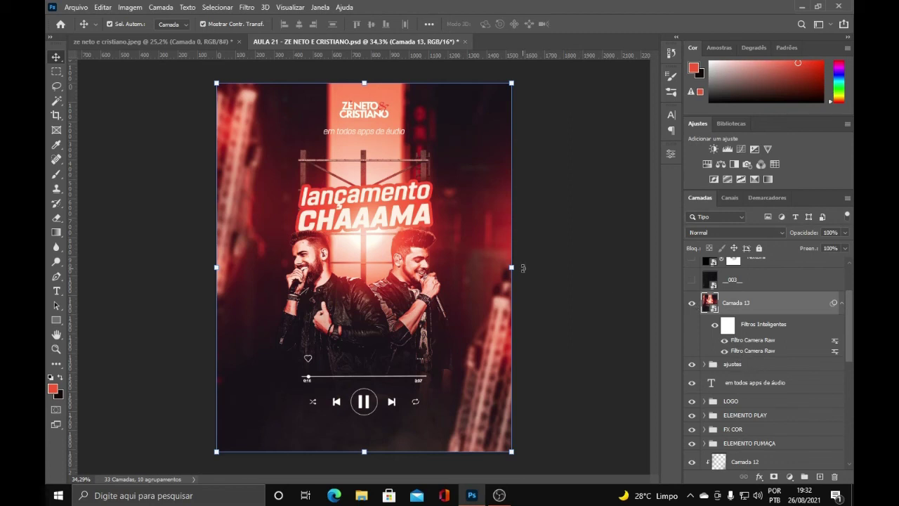
Make the __003__ texture layer visible, preview it in Normal blend mode, and set it to Subexposição de Cores
{"action": "key", "text": "ctrl+t"}
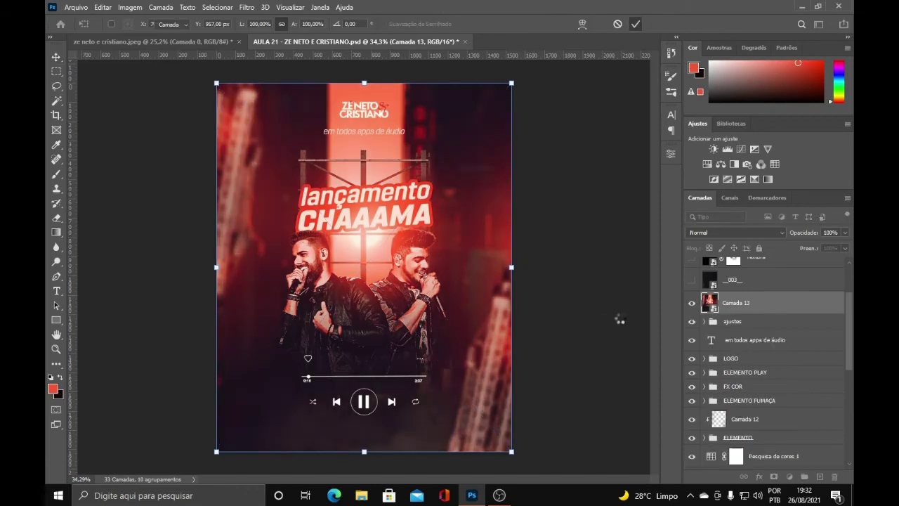
{"action": "key", "text": "Return"}
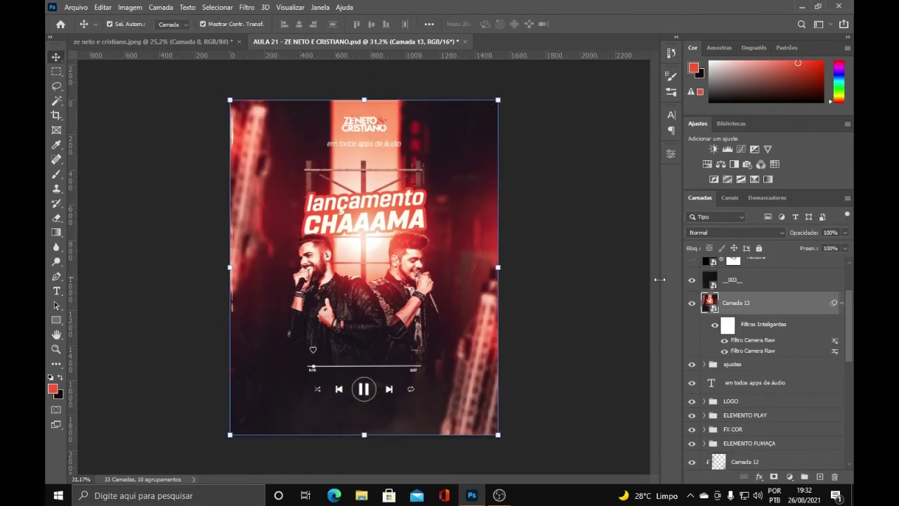
{"action": "left_click", "coordinate": [734, 281]}
{"action": "left_click", "coordinate": [733, 232]}
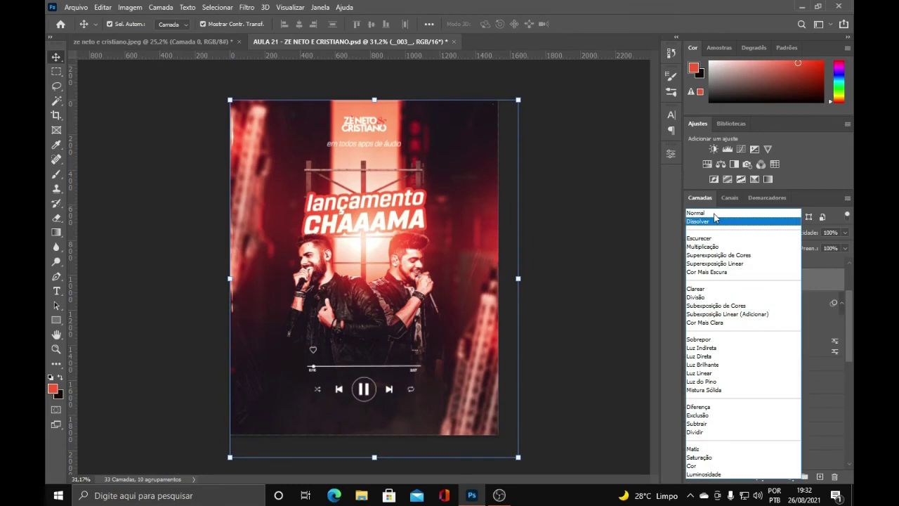
{"action": "left_click", "coordinate": [711, 212]}
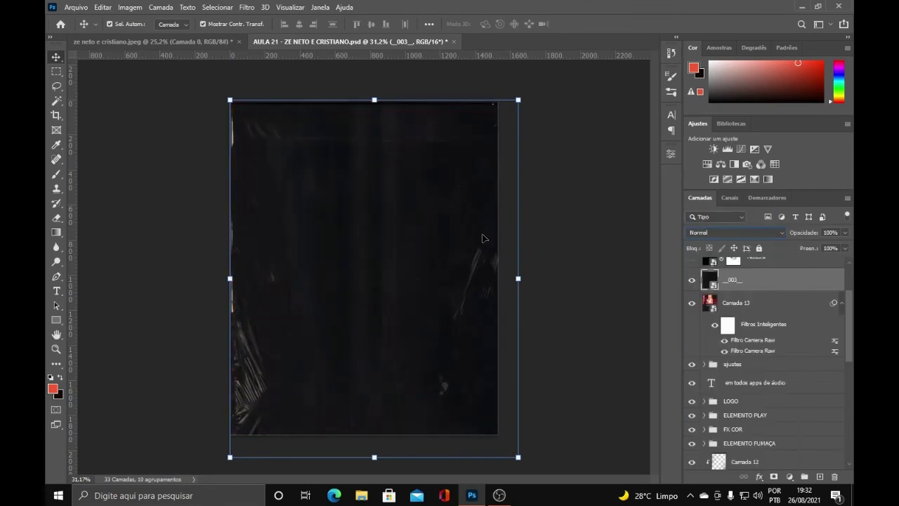
{"action": "scroll", "coordinate": [732, 234], "scroll_direction": "down", "scroll_amount": 9}
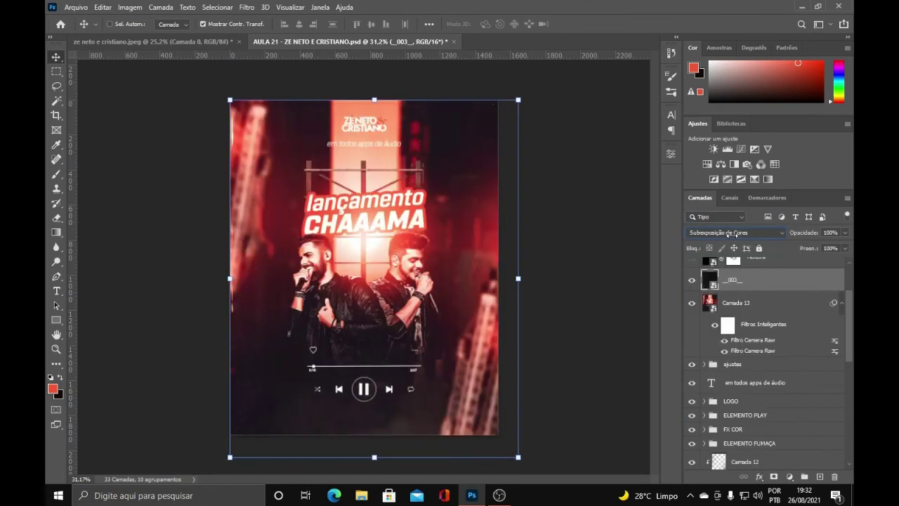
Make the Textura layer visible, select it, and switch its blend mode to Normal to show the raw texture
{"action": "scroll", "coordinate": [724, 251], "scroll_direction": "up", "scroll_amount": 2}
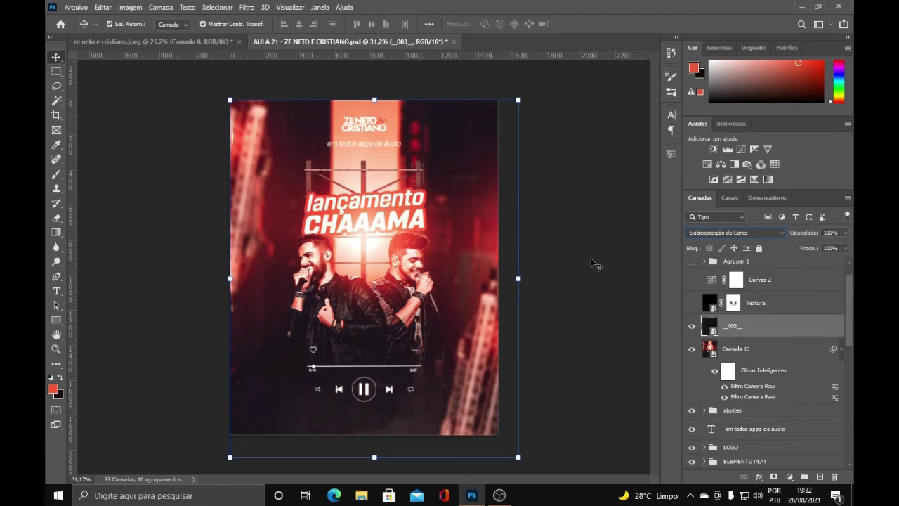
{"action": "left_click", "coordinate": [580, 340]}
{"action": "scroll", "coordinate": [581, 341], "scroll_direction": "up", "scroll_amount": 1}
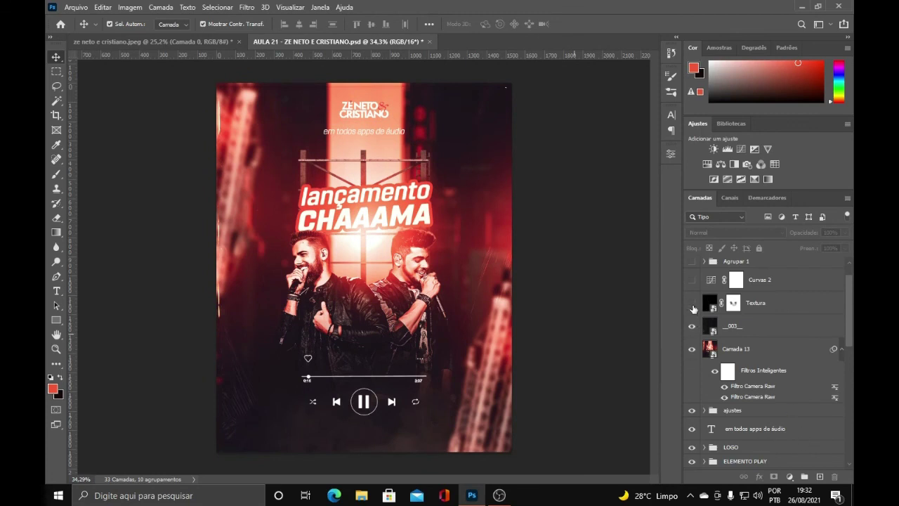
{"action": "left_click", "coordinate": [778, 310]}
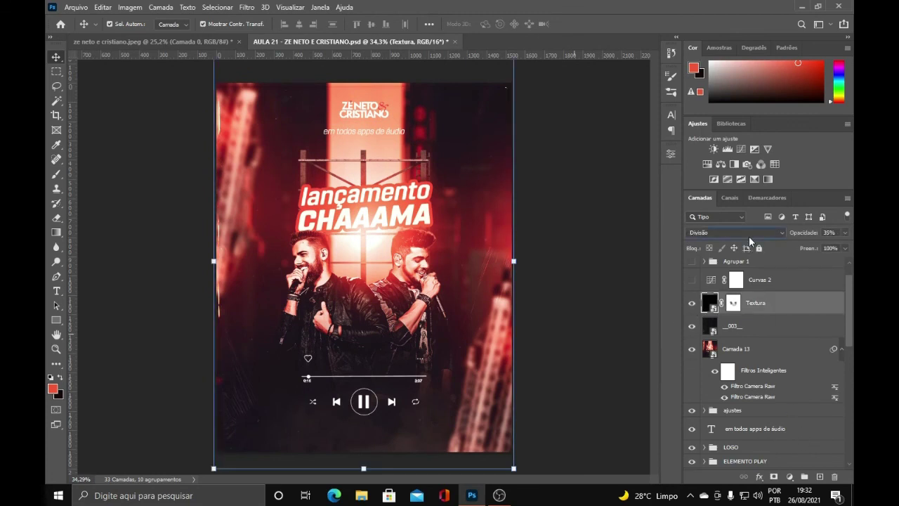
{"action": "left_click", "coordinate": [749, 234]}
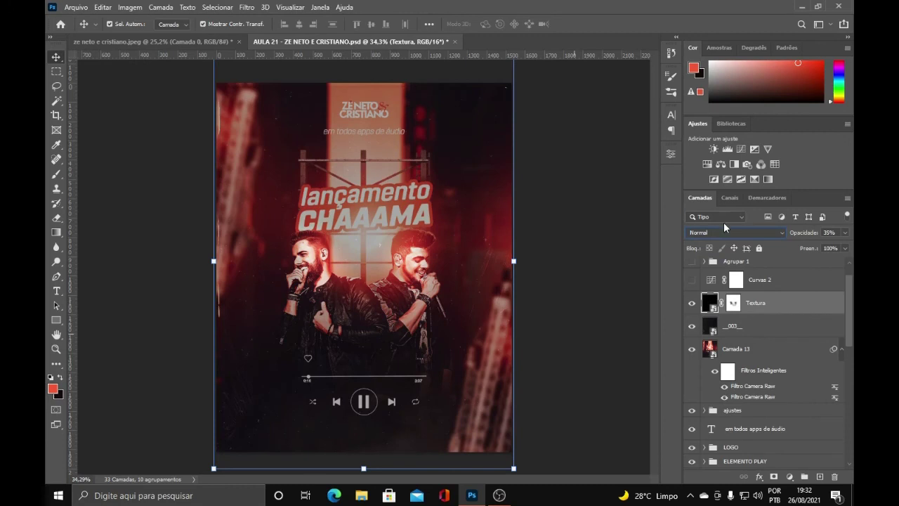
Preview the Textura layer at 100% opacity, and undo that opacity change and its Normal blend mode
{"action": "key", "text": "0"}
{"action": "key", "text": "Return"}
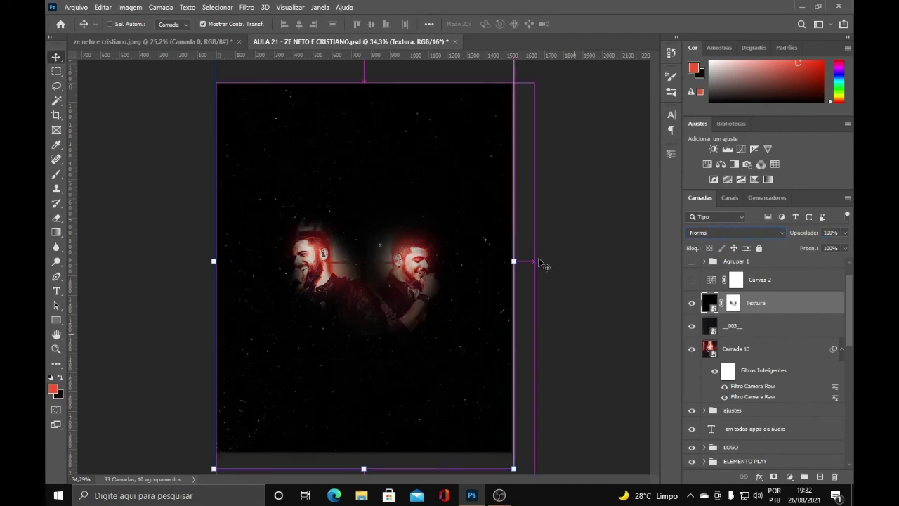
{"action": "key", "text": "ctrl+z"}
{"action": "key", "text": "ctrl+z"}
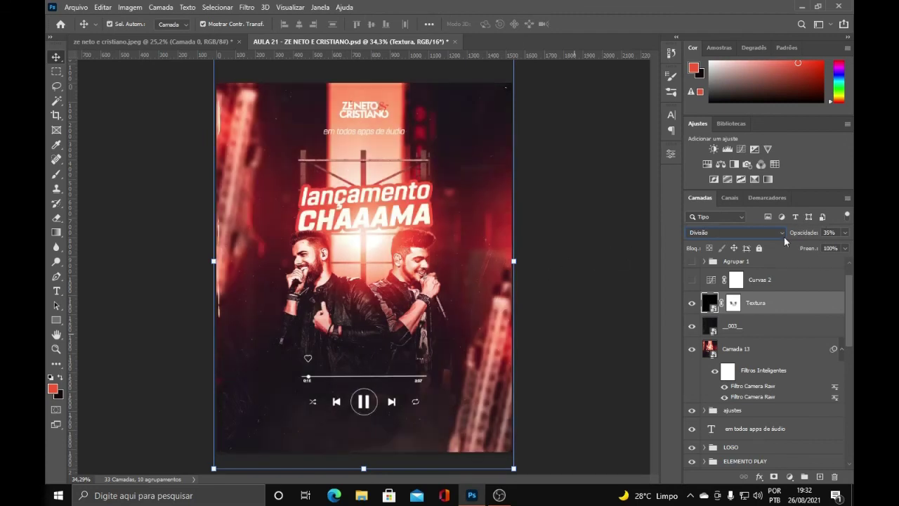
Select the Textura layer's mask with the Brush tool active and examine the masked area around the singers
{"action": "left_click", "coordinate": [733, 303]}
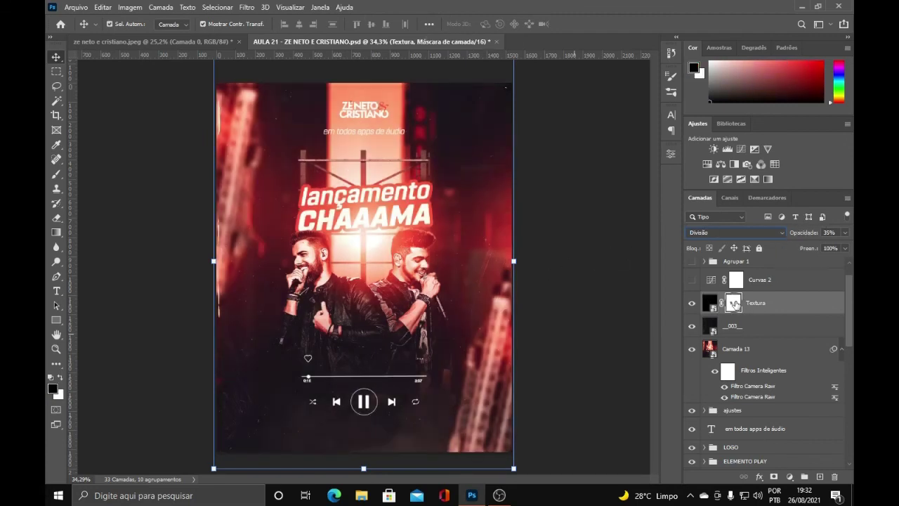
{"action": "left_click", "coordinate": [56, 173]}
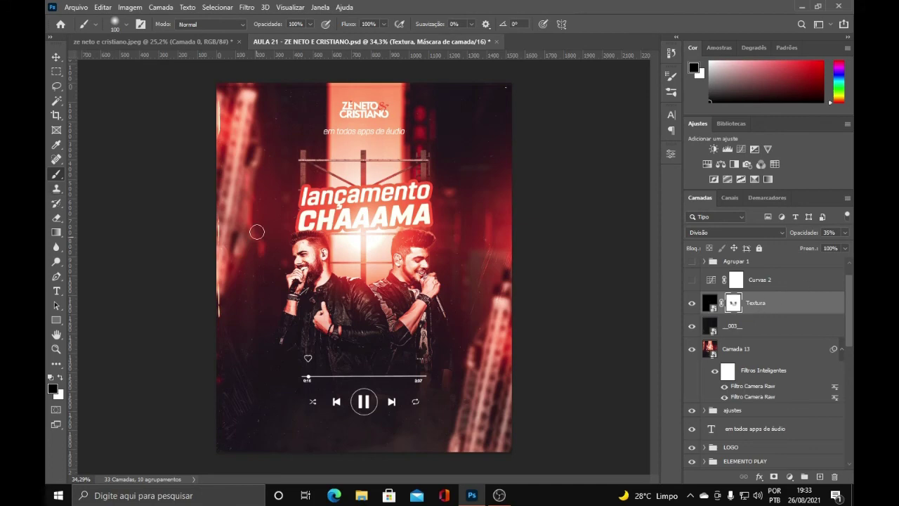
{"action": "scroll", "coordinate": [288, 260], "scroll_direction": "up", "scroll_amount": 2}
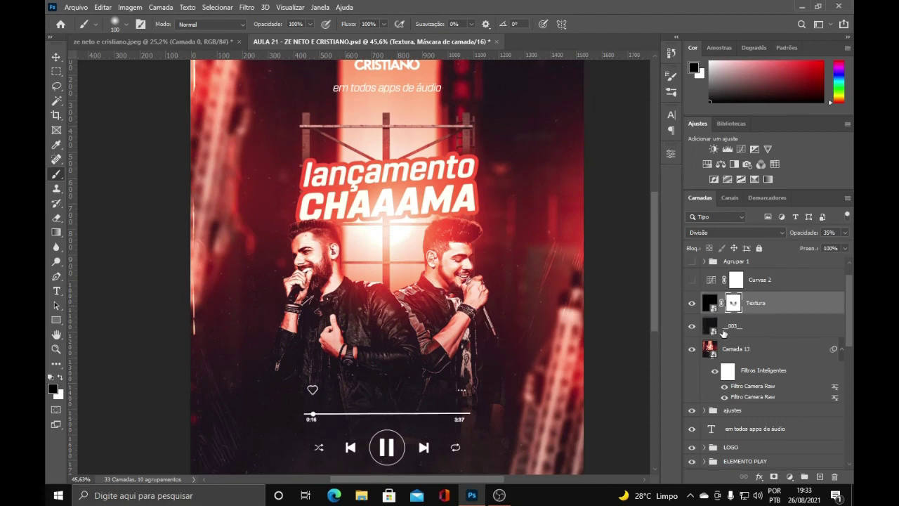
{"action": "scroll", "coordinate": [724, 333], "scroll_direction": "up", "scroll_amount": 1}
{"action": "left_click", "coordinate": [789, 476]}
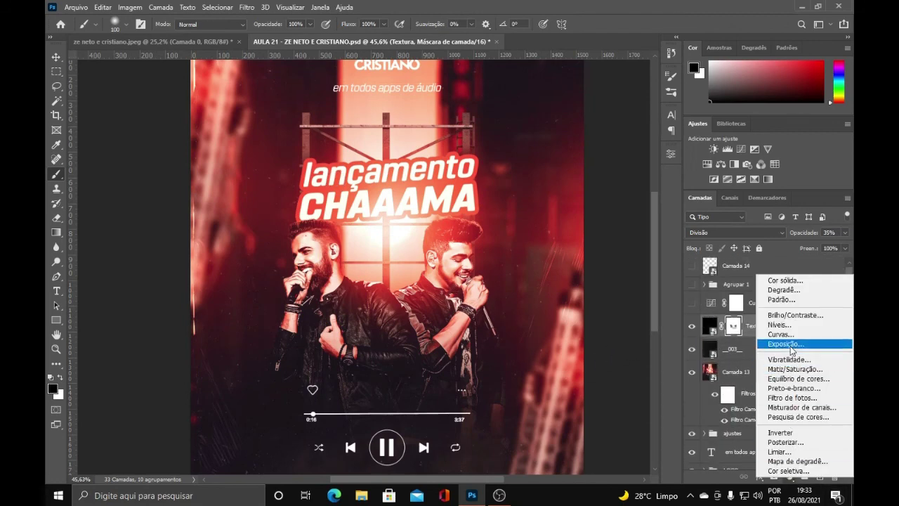
{"action": "left_click", "coordinate": [781, 335]}
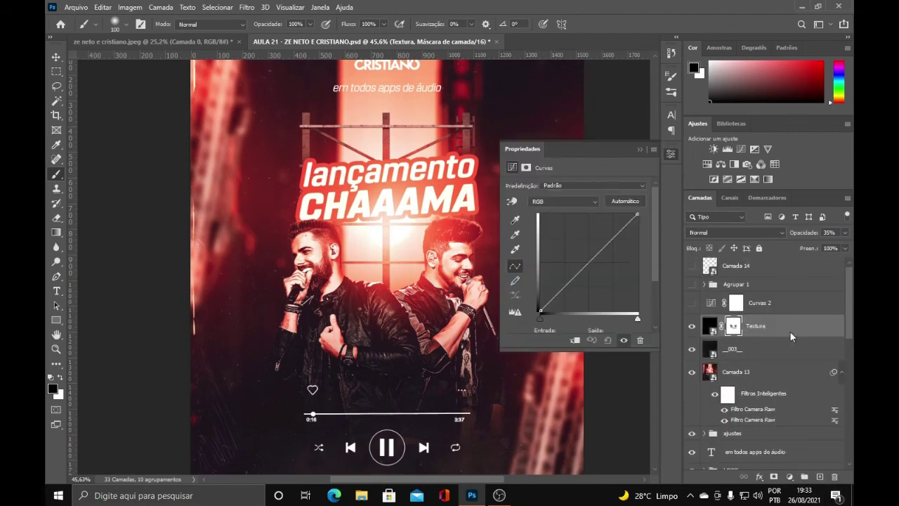
{"action": "left_click", "coordinate": [639, 150]}
{"action": "key", "text": "Delete"}
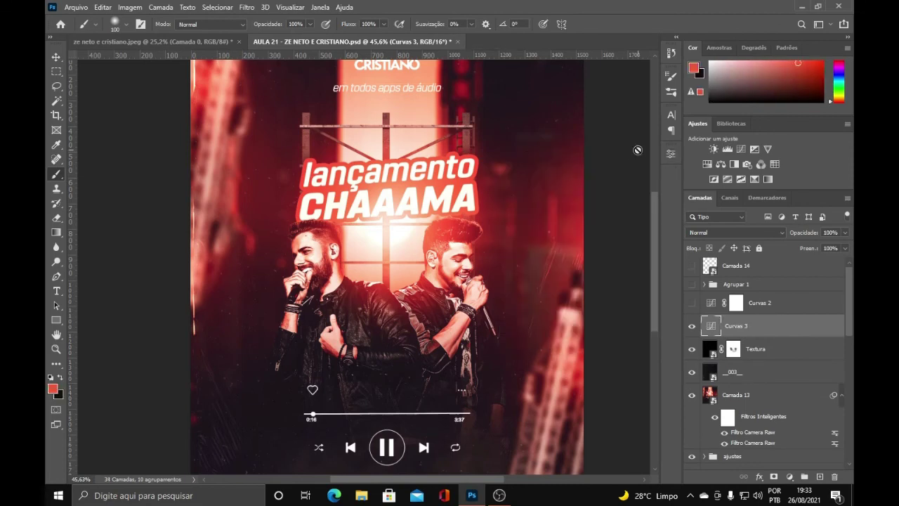
{"action": "key", "text": "Delete"}
Make the Curvas 2 adjustment layer visible, open its curve settings and show the Vermelho channel
{"action": "left_click", "coordinate": [692, 303]}
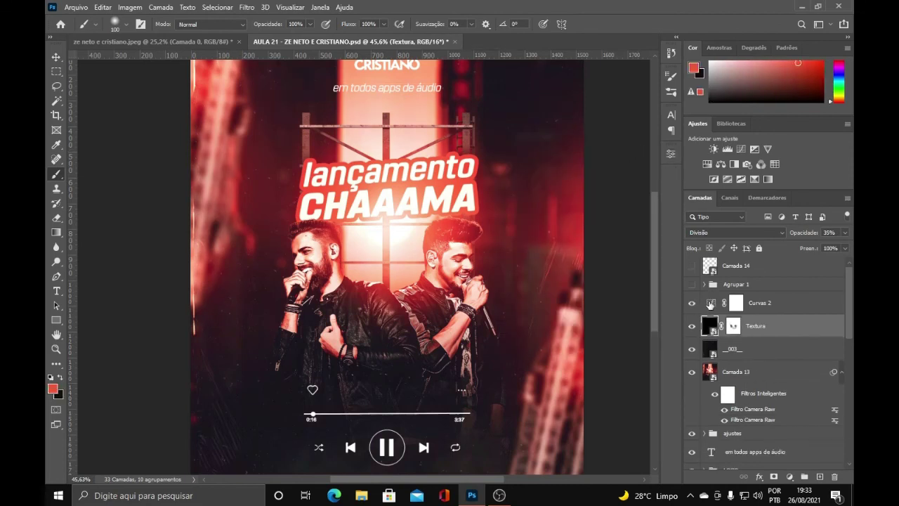
{"action": "double_click", "coordinate": [710, 303]}
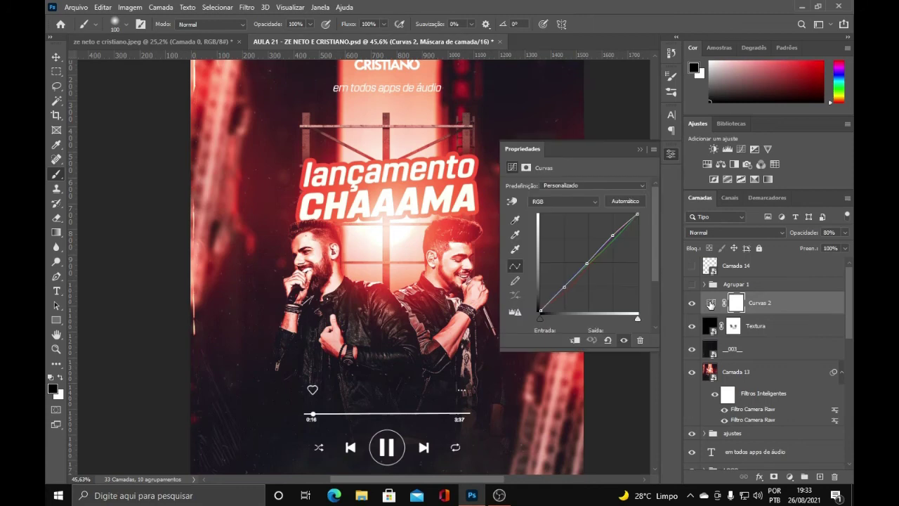
{"action": "left_click", "coordinate": [594, 203]}
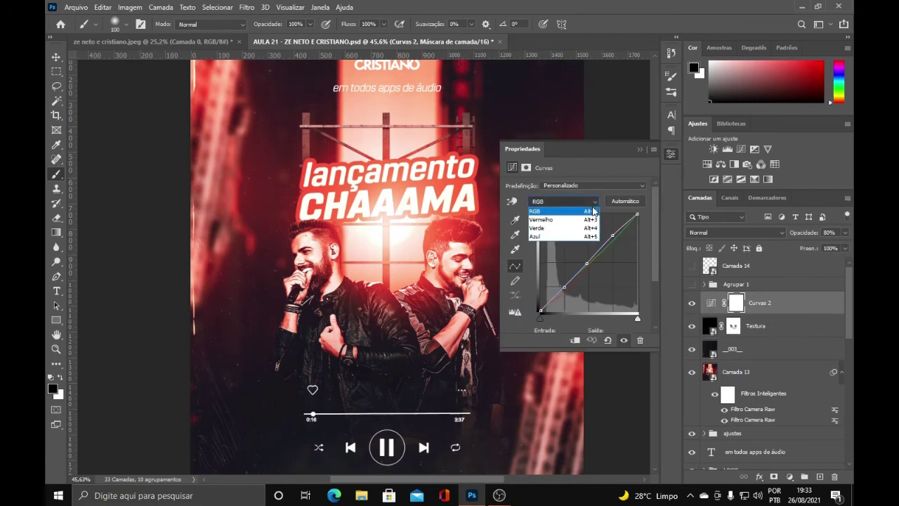
{"action": "left_click", "coordinate": [589, 202]}
{"action": "left_click", "coordinate": [587, 202]}
{"action": "left_click", "coordinate": [580, 202]}
{"action": "left_click", "coordinate": [580, 205]}
{"action": "left_click", "coordinate": [570, 219]}
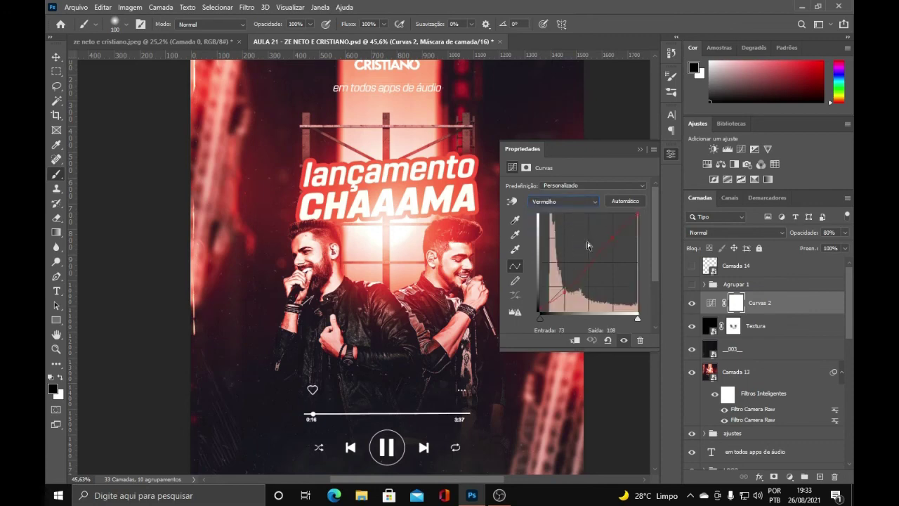
Review the Verde and Azul curves of Curvas 2, return to the RGB curve and close its settings
{"action": "left_click", "coordinate": [581, 203]}
{"action": "left_click", "coordinate": [582, 210]}
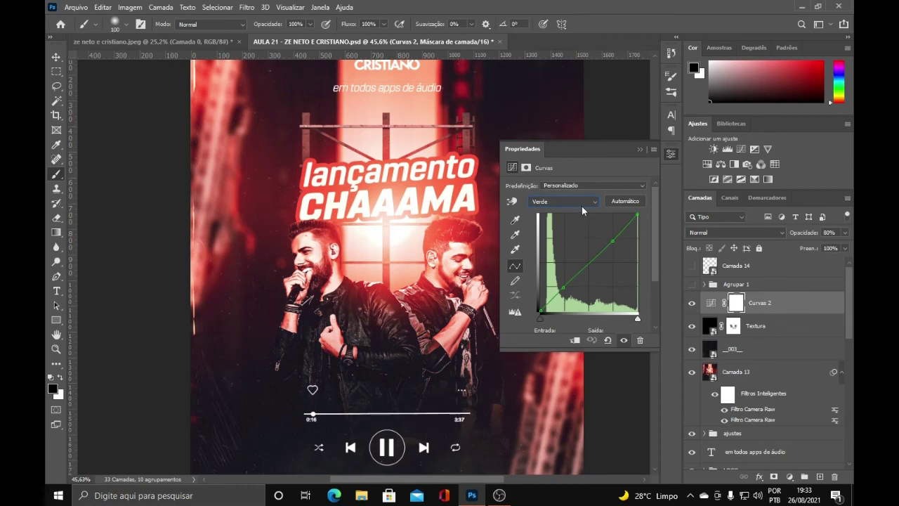
{"action": "left_click", "coordinate": [581, 205]}
{"action": "left_click", "coordinate": [564, 234]}
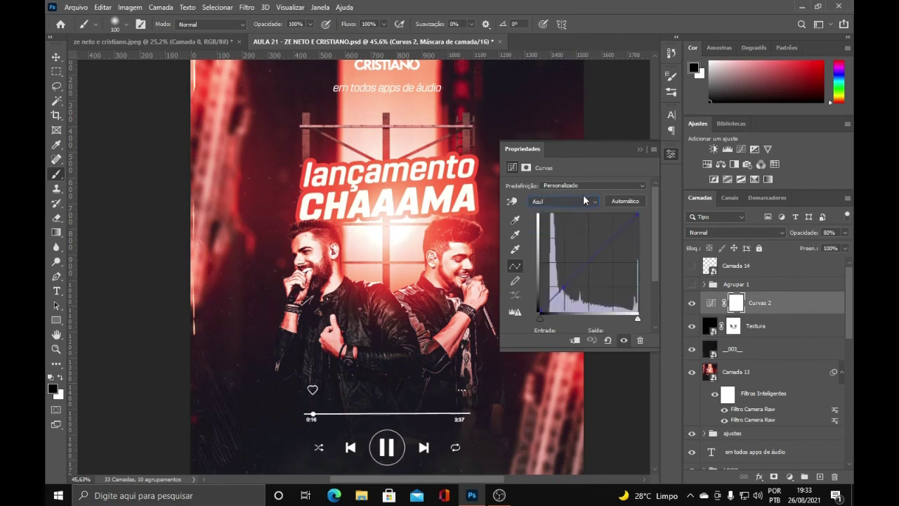
{"action": "left_click", "coordinate": [578, 201]}
{"action": "left_click", "coordinate": [562, 203]}
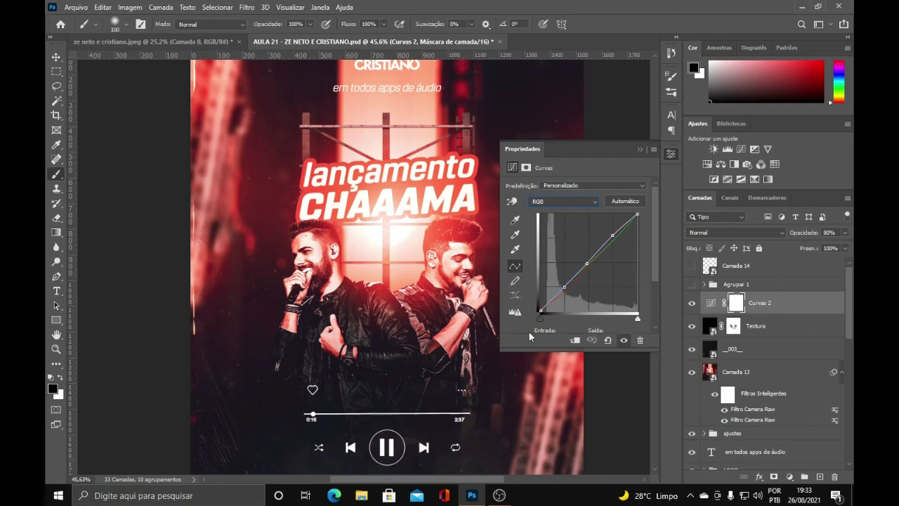
{"action": "left_click", "coordinate": [641, 150]}
Compare the whole poster without and with the Curvas 2 adjustment, leaving the adjustment visible
{"action": "scroll", "coordinate": [574, 190], "scroll_direction": "down", "scroll_amount": 3}
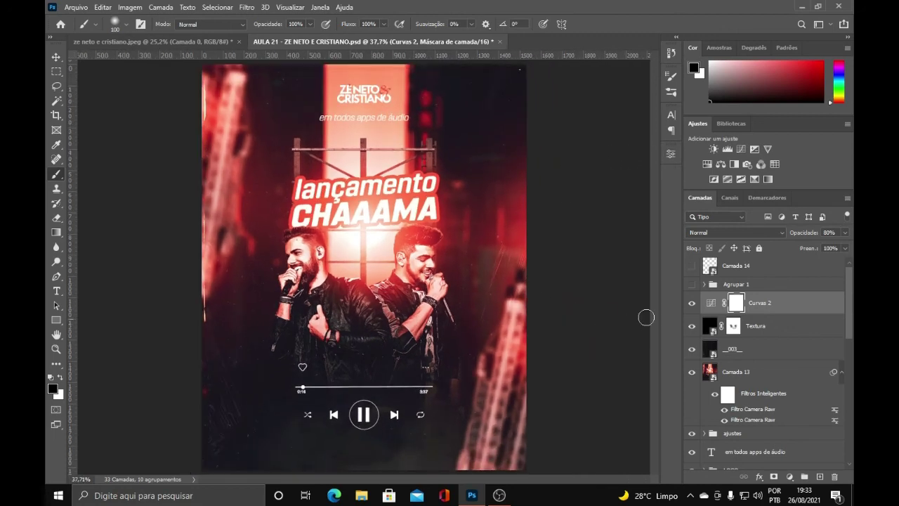
{"action": "left_click", "coordinate": [692, 303]}
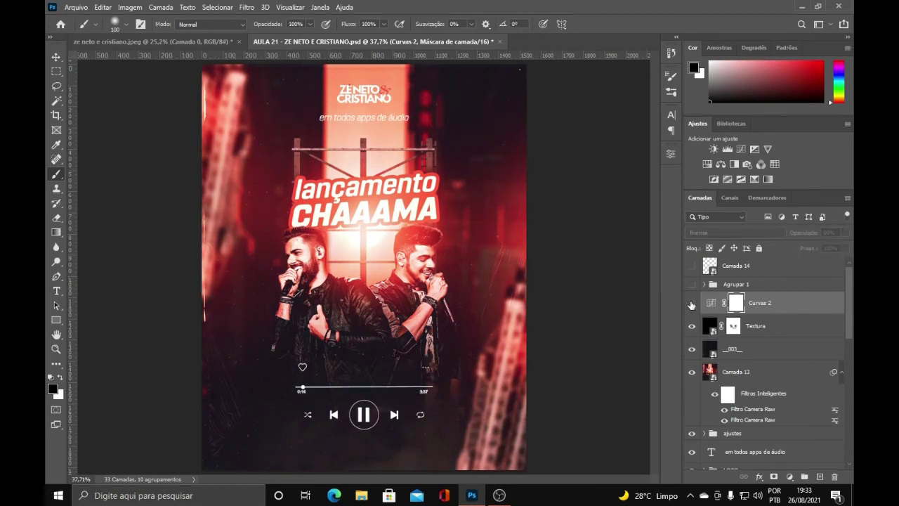
{"action": "scroll", "coordinate": [460, 229], "scroll_direction": "down", "scroll_amount": 1}
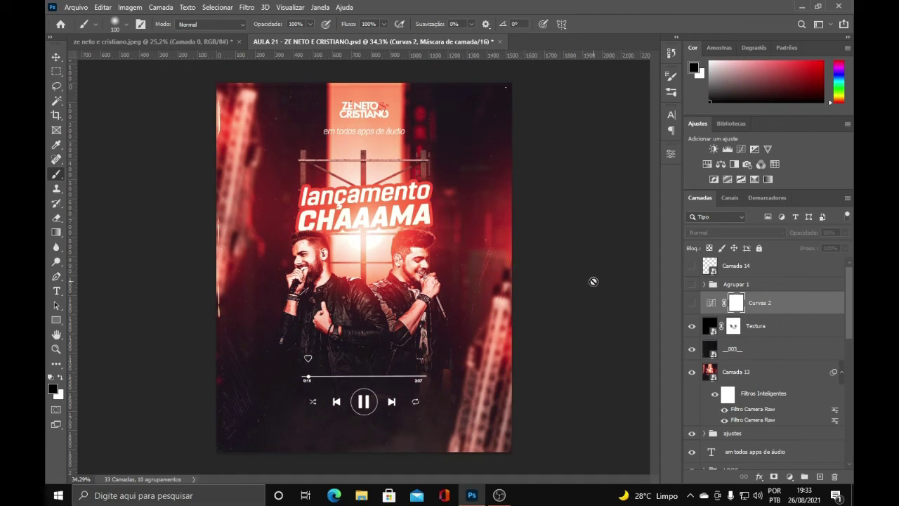
{"action": "left_click", "coordinate": [692, 303]}
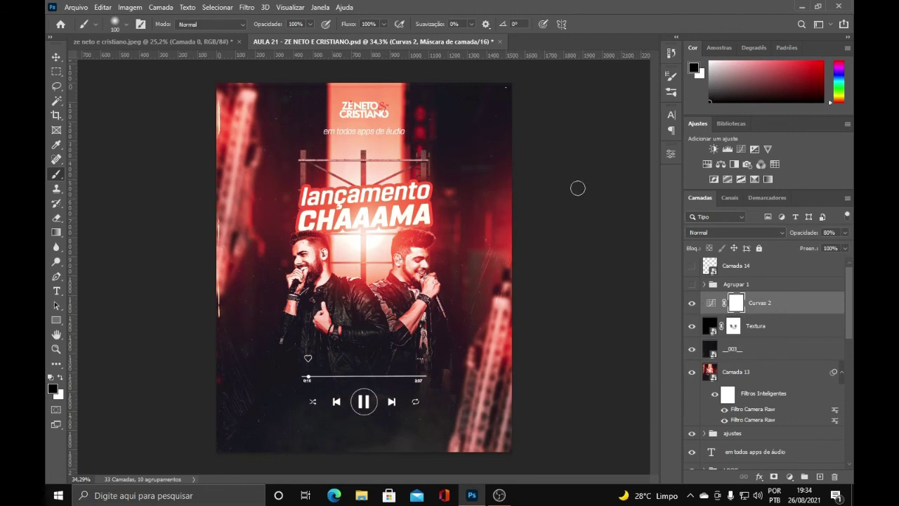
Briefly show the Agrupar 1 group to check its content, and hide it again
{"action": "scroll", "coordinate": [658, 301], "scroll_direction": "up", "scroll_amount": 1}
{"action": "left_click", "coordinate": [691, 284]}
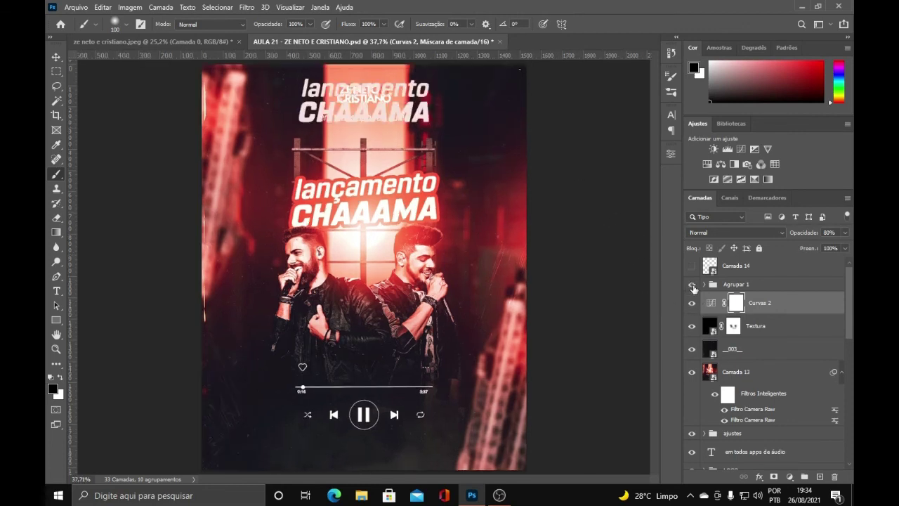
{"action": "left_click", "coordinate": [691, 284]}
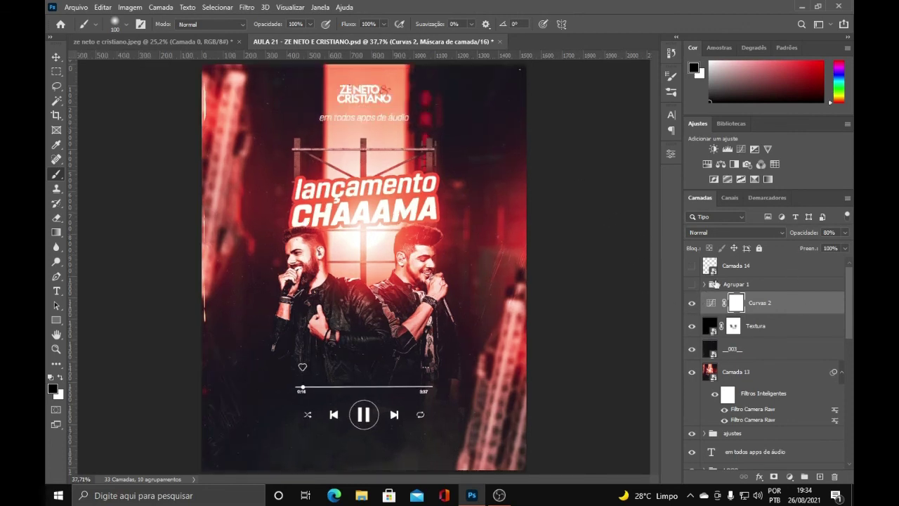
Make the Camada 14 layer visible, select it, and inspect the som livre logo below the player controls
{"action": "left_click", "coordinate": [692, 268]}
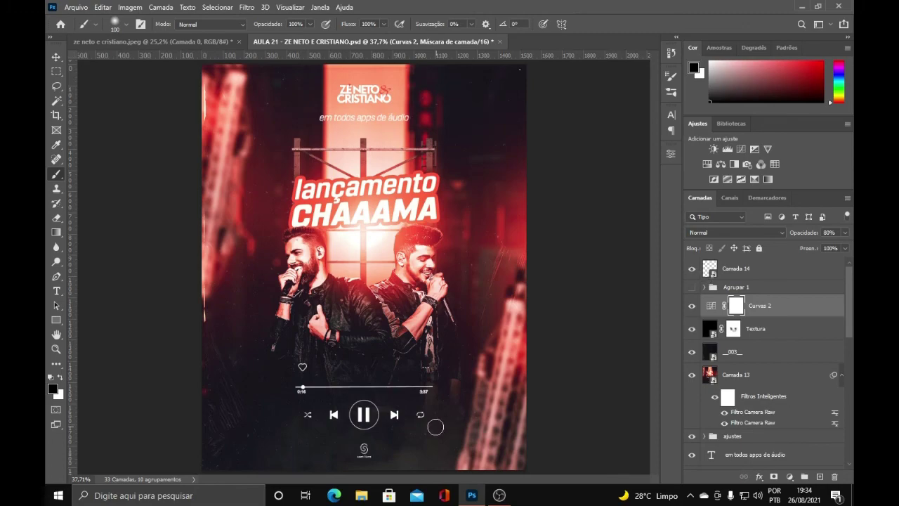
{"action": "left_click", "coordinate": [737, 272]}
{"action": "scroll", "coordinate": [369, 457], "scroll_direction": "up", "scroll_amount": 5}
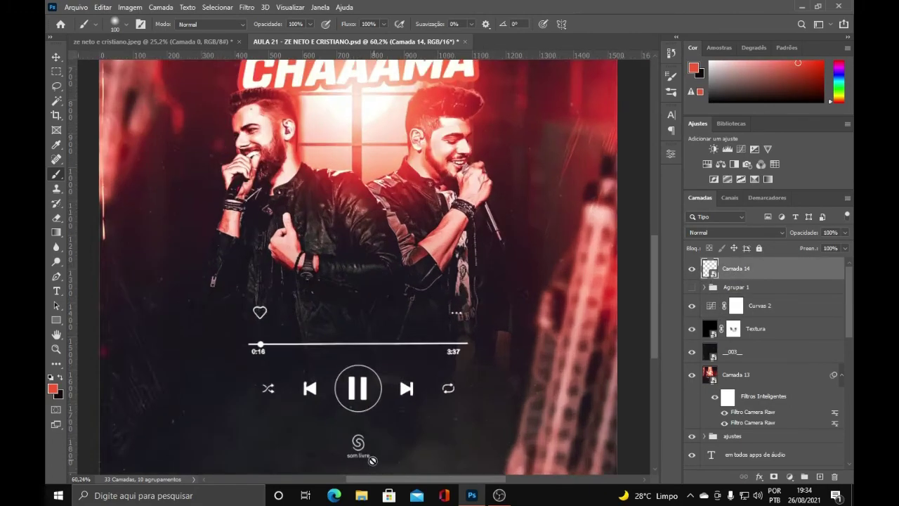
{"action": "scroll", "coordinate": [365, 456], "scroll_direction": "up", "scroll_amount": 2}
{"action": "scroll", "coordinate": [359, 442], "scroll_direction": "down", "scroll_amount": 5}
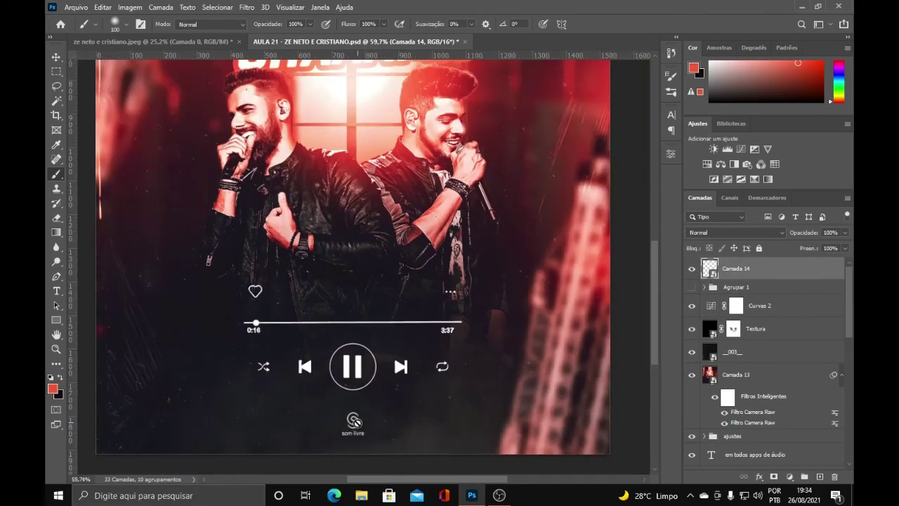
{"action": "scroll", "coordinate": [351, 421], "scroll_direction": "up", "scroll_amount": 3}
{"action": "scroll", "coordinate": [354, 421], "scroll_direction": "down", "scroll_amount": 2}
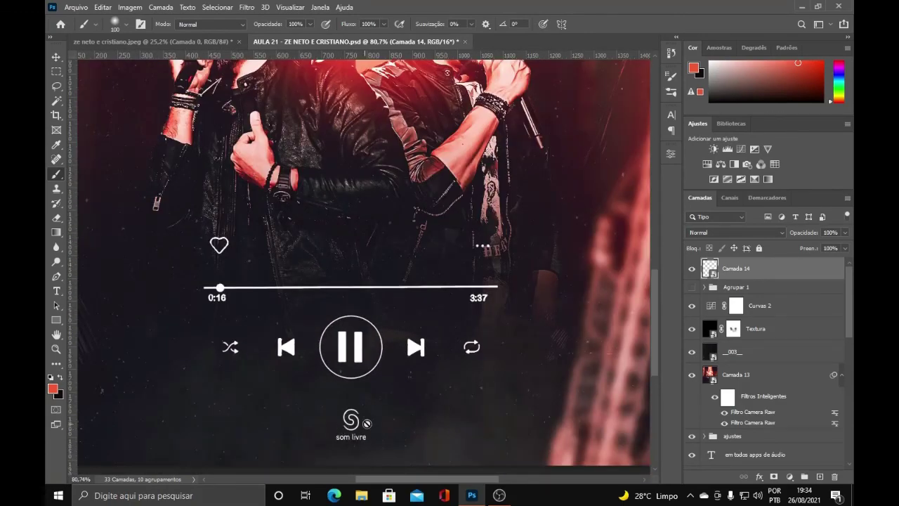
{"action": "scroll", "coordinate": [366, 422], "scroll_direction": "down", "scroll_amount": 2}
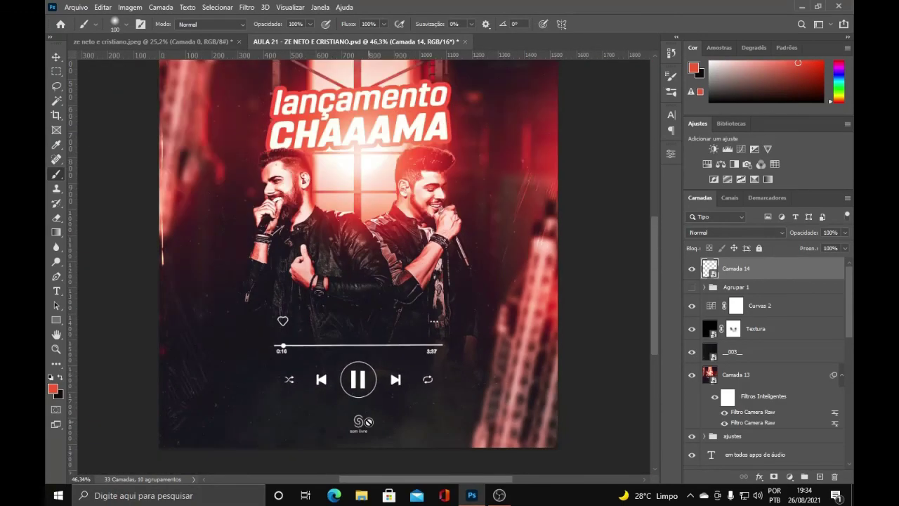
Deselect all layers with the Move tool and view the entire finished poster
{"action": "scroll", "coordinate": [371, 434], "scroll_direction": "down", "scroll_amount": 2}
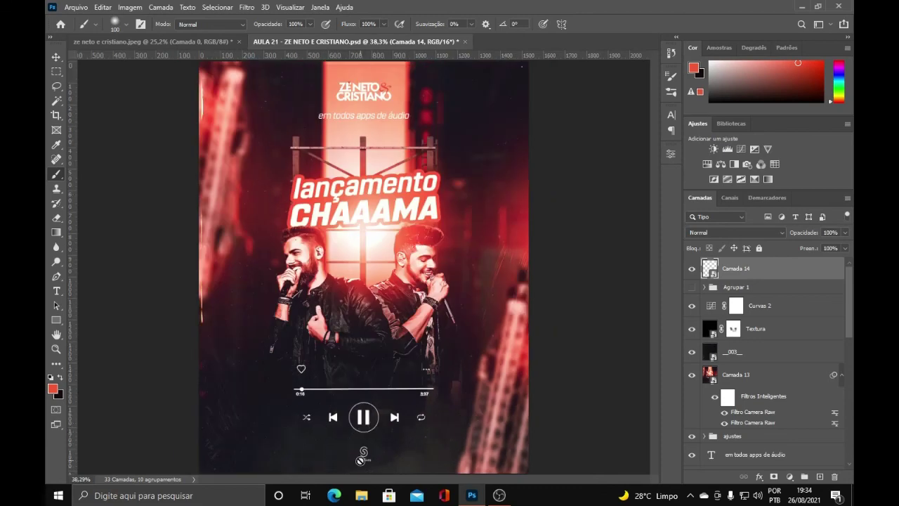
{"action": "scroll", "coordinate": [206, 311], "scroll_direction": "down", "scroll_amount": 2}
{"action": "key", "text": "v"}
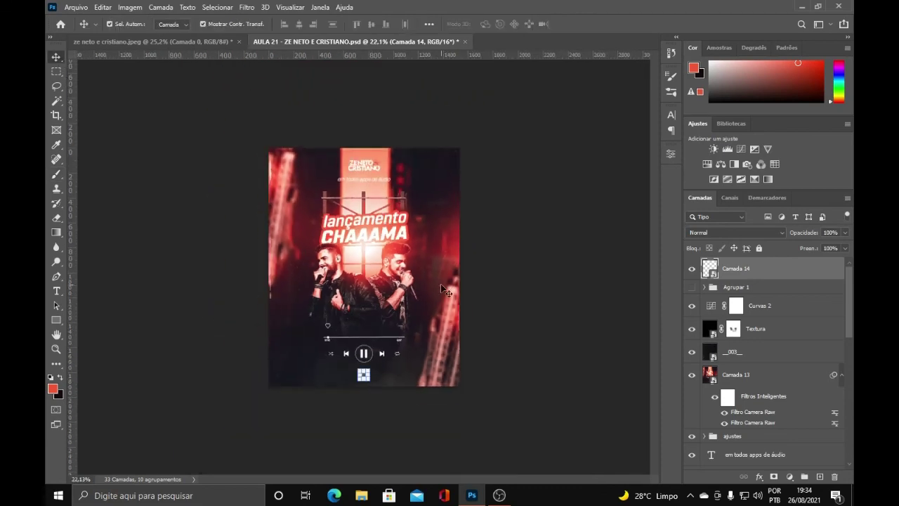
{"action": "left_click", "coordinate": [476, 277]}
{"action": "scroll", "coordinate": [477, 278], "scroll_direction": "up", "scroll_amount": 3}
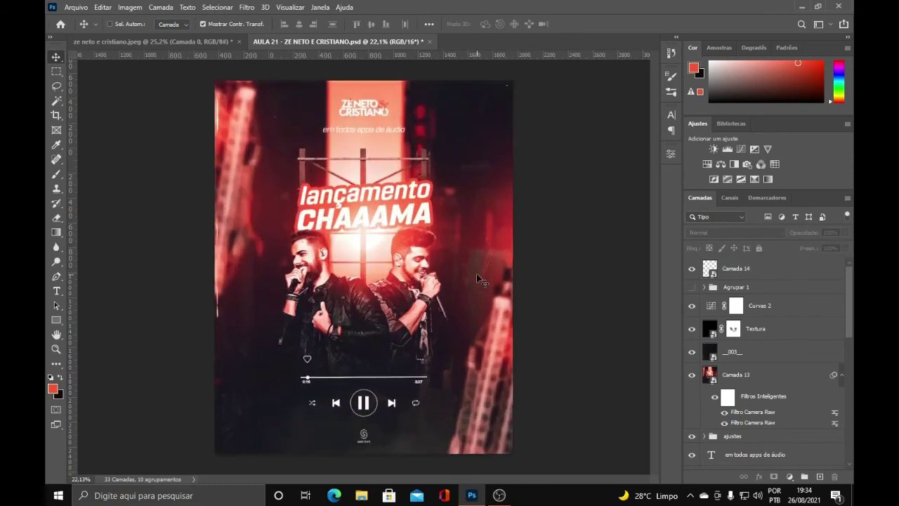
{"action": "scroll", "coordinate": [542, 328], "scroll_direction": "down", "scroll_amount": 1}
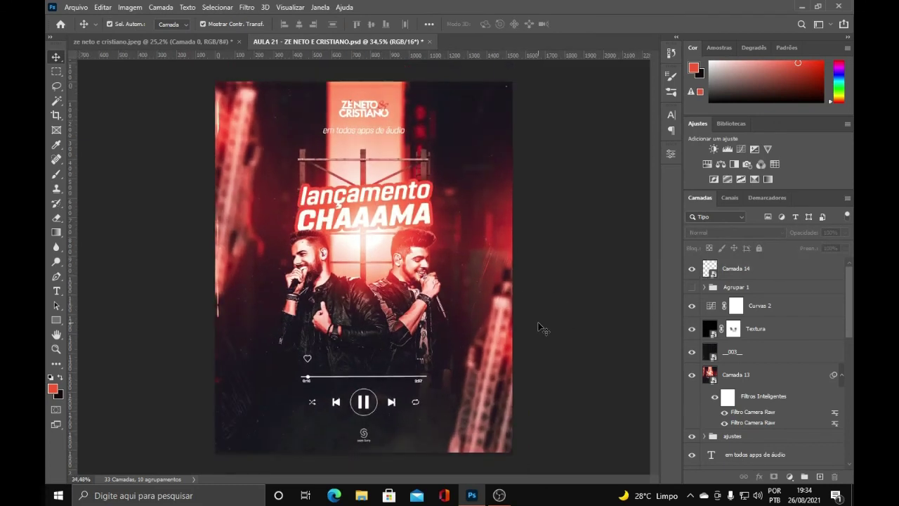